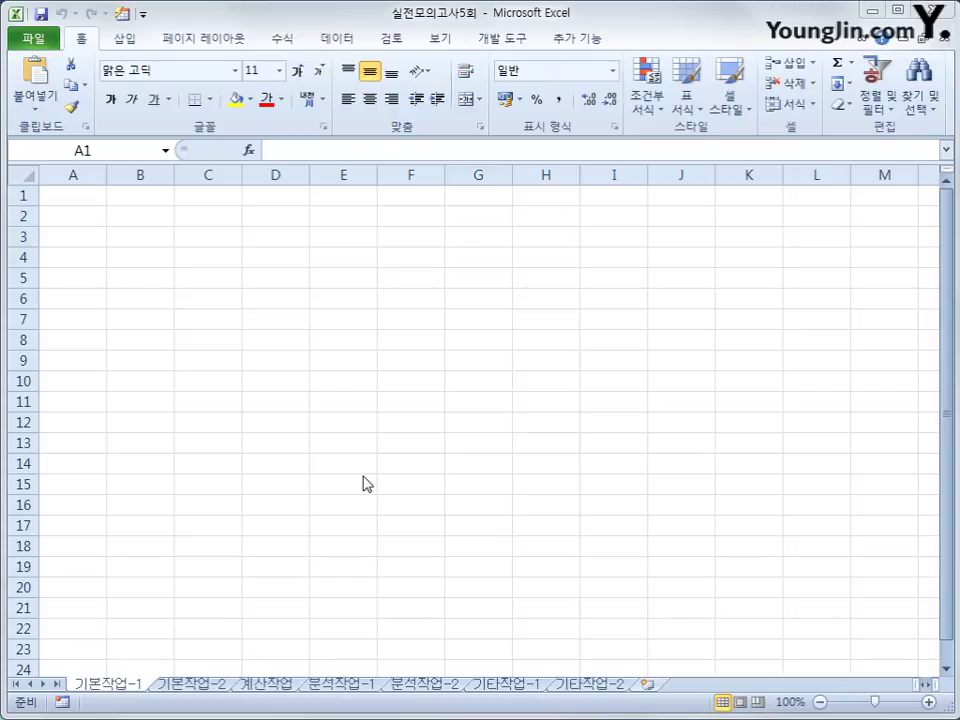
Start a Microsoft Query import at cell A3 of 기본작업-1, using MS Access Database as the data source with the query wizard.
click(86, 236)
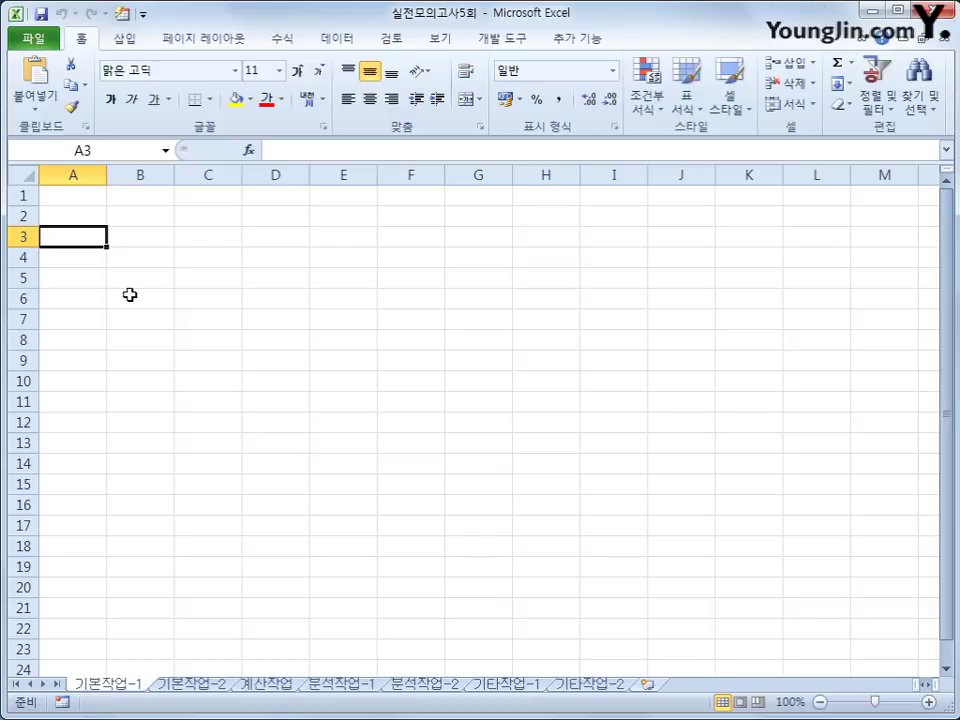
click(337, 42)
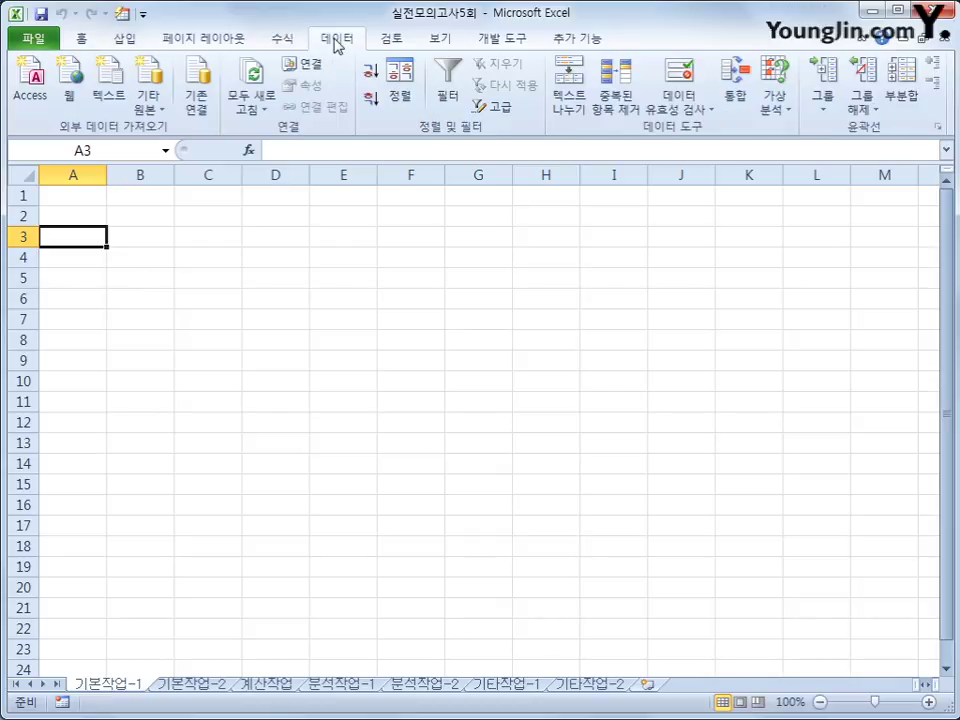
click(148, 102)
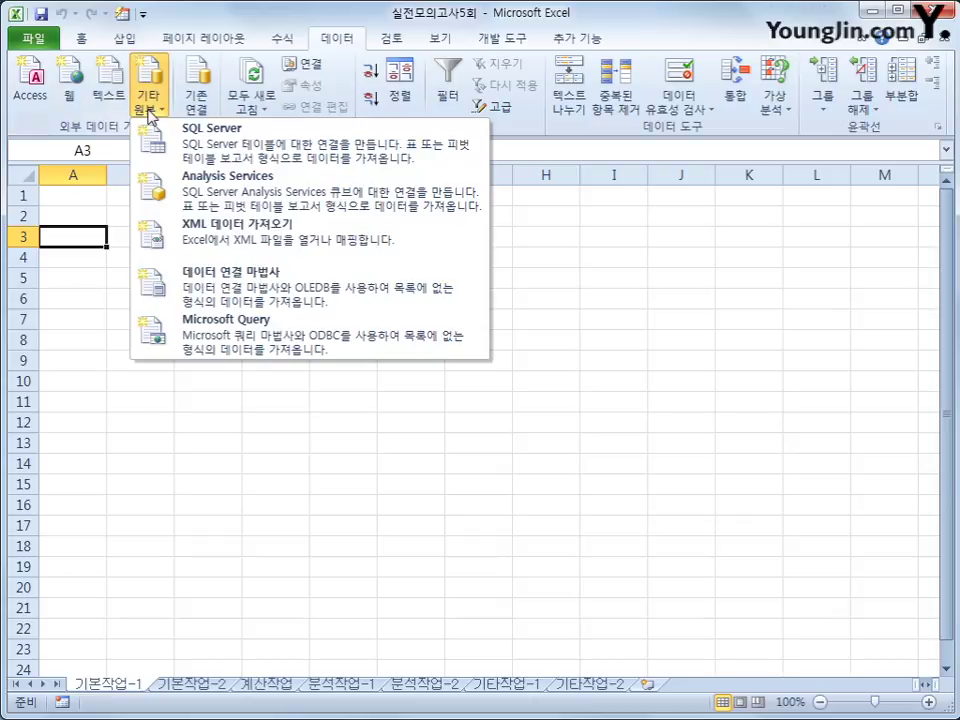
click(199, 340)
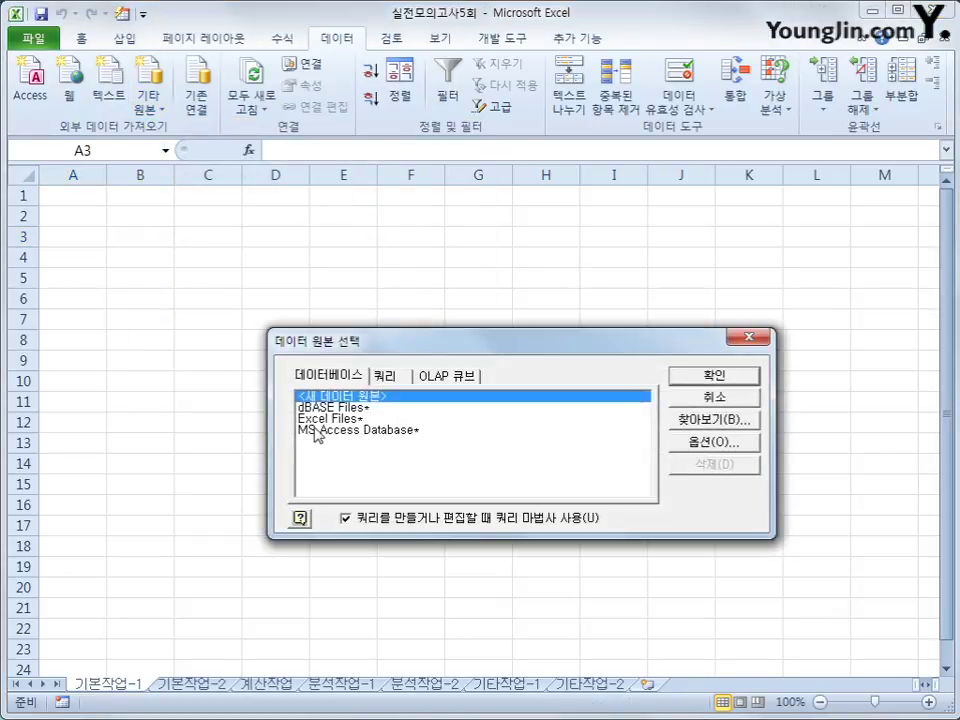
click(324, 432)
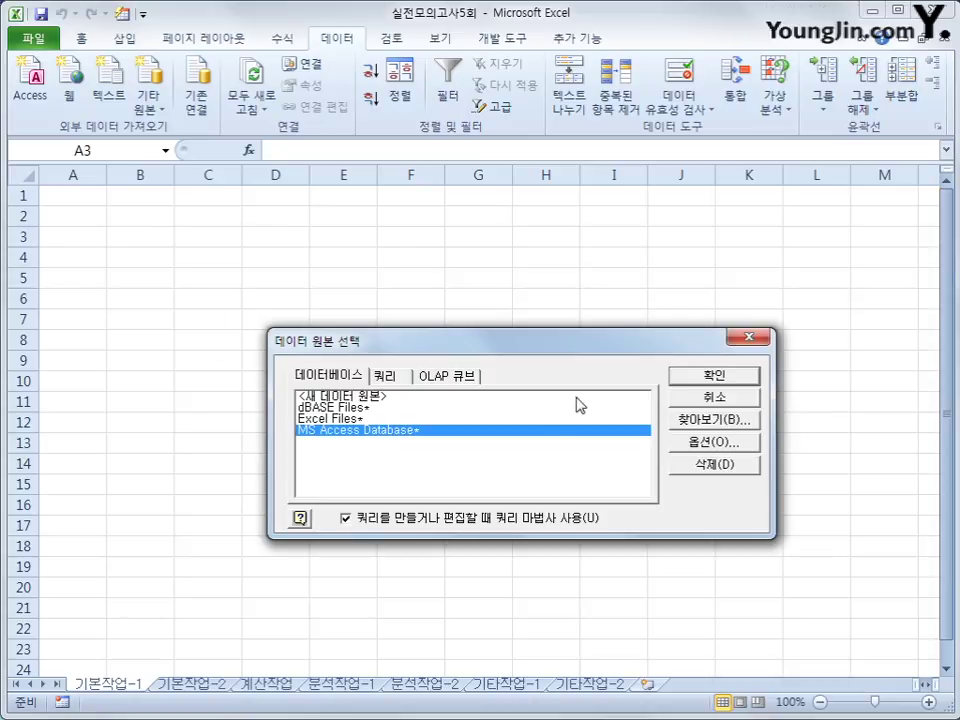
click(683, 379)
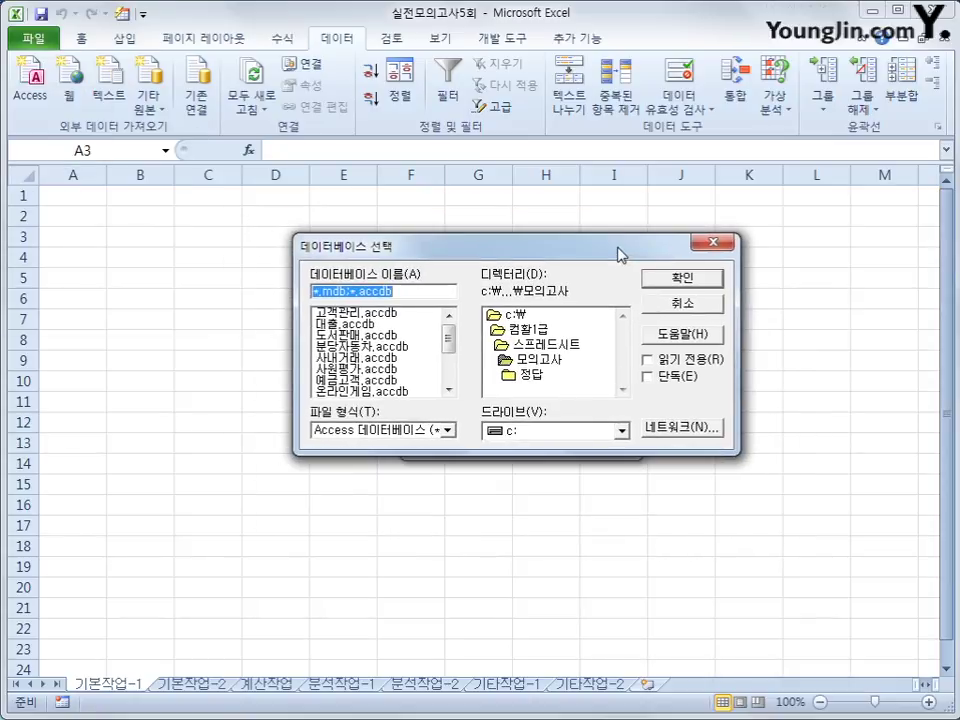
Choose 훈련생성적.accdb in the 모의고사 folder as the query's database.
click(448, 374)
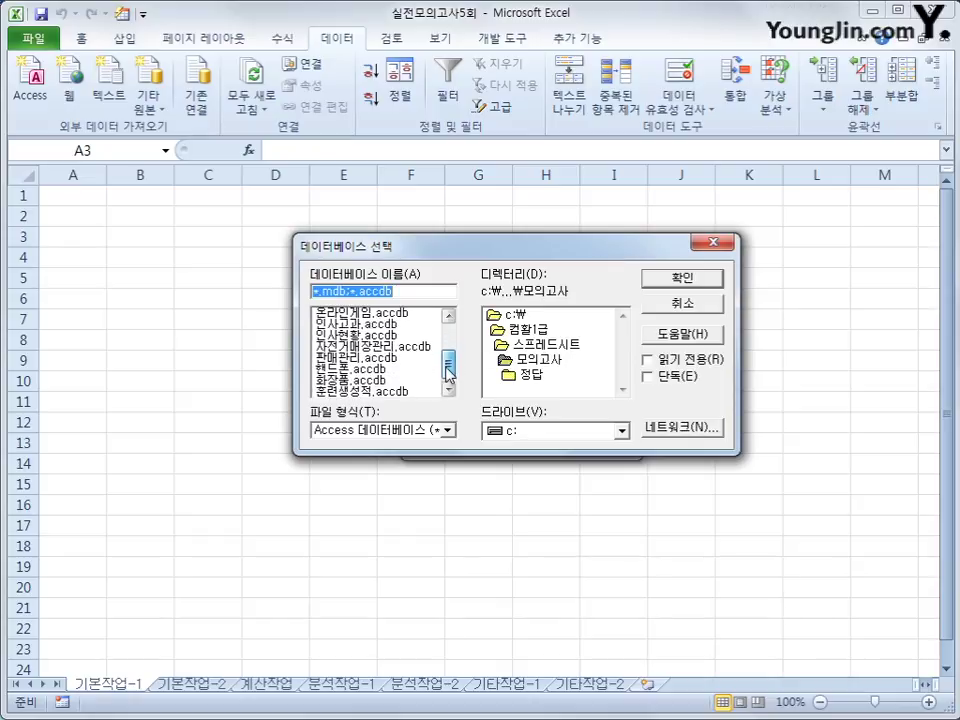
click(420, 392)
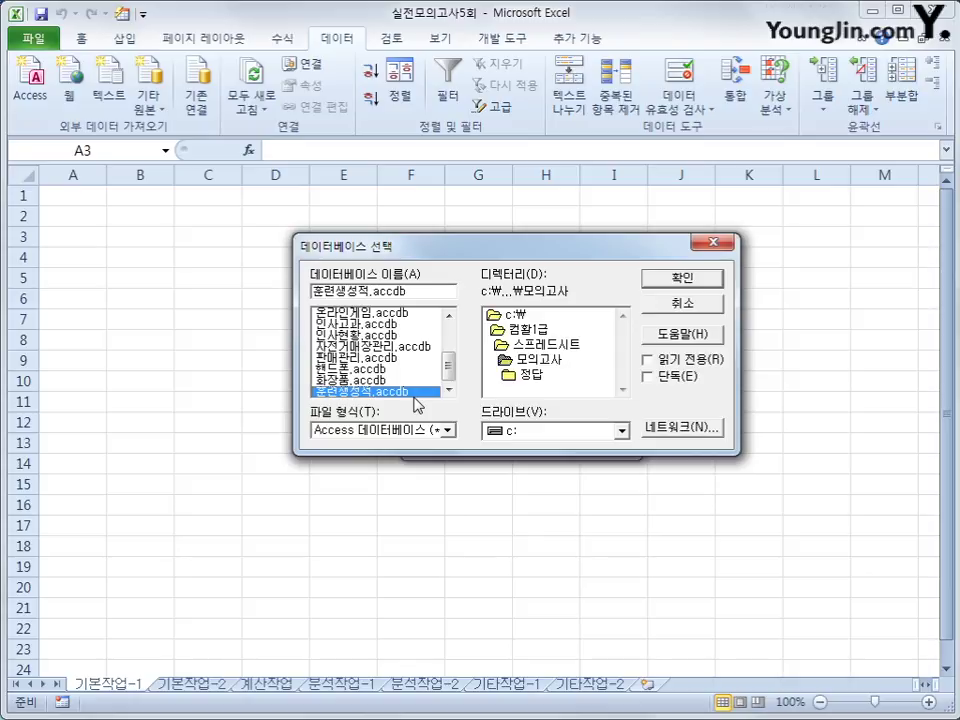
click(666, 282)
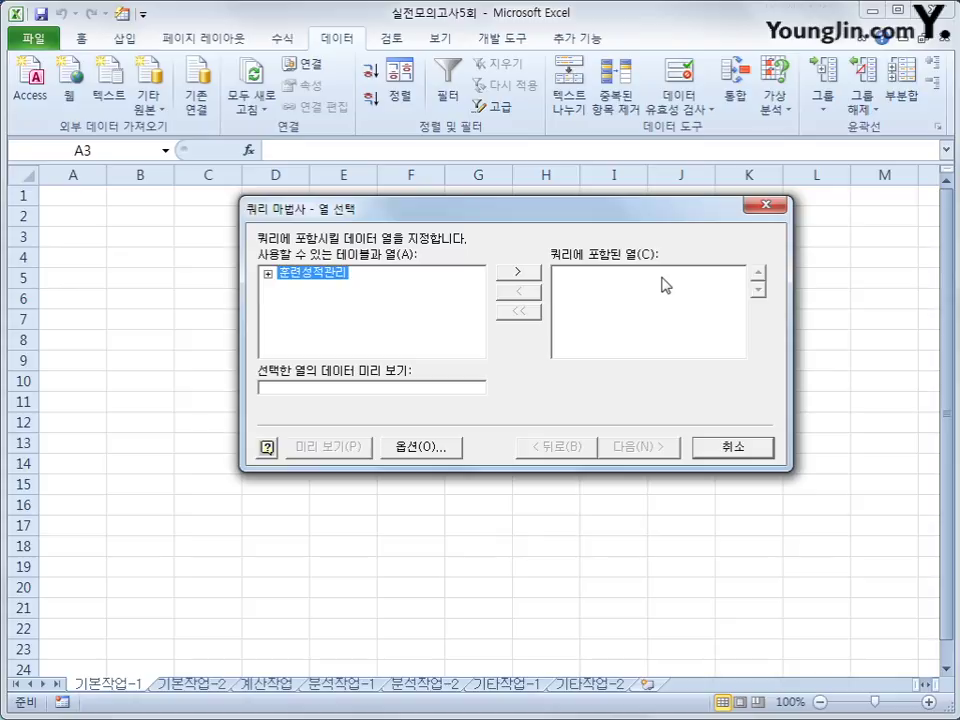
Include the columns 훈련과정명, 등록일, 9월, 10월, 11월, 12월 and 평균 from the 훈련성적관리 table in the query.
double_click(337, 283)
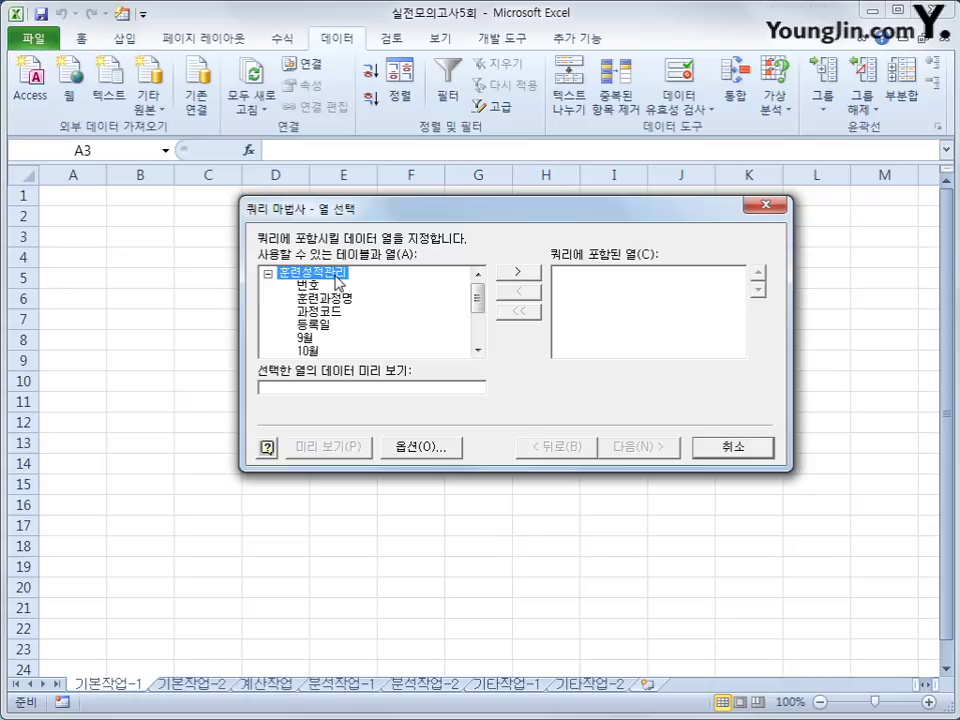
click(313, 300)
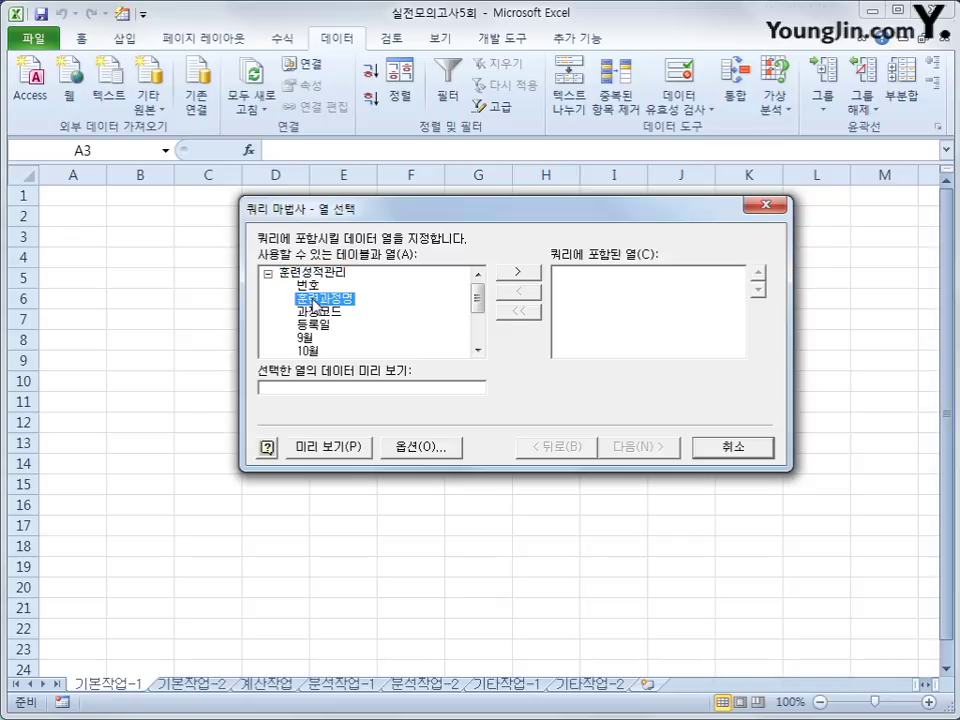
double_click(313, 300)
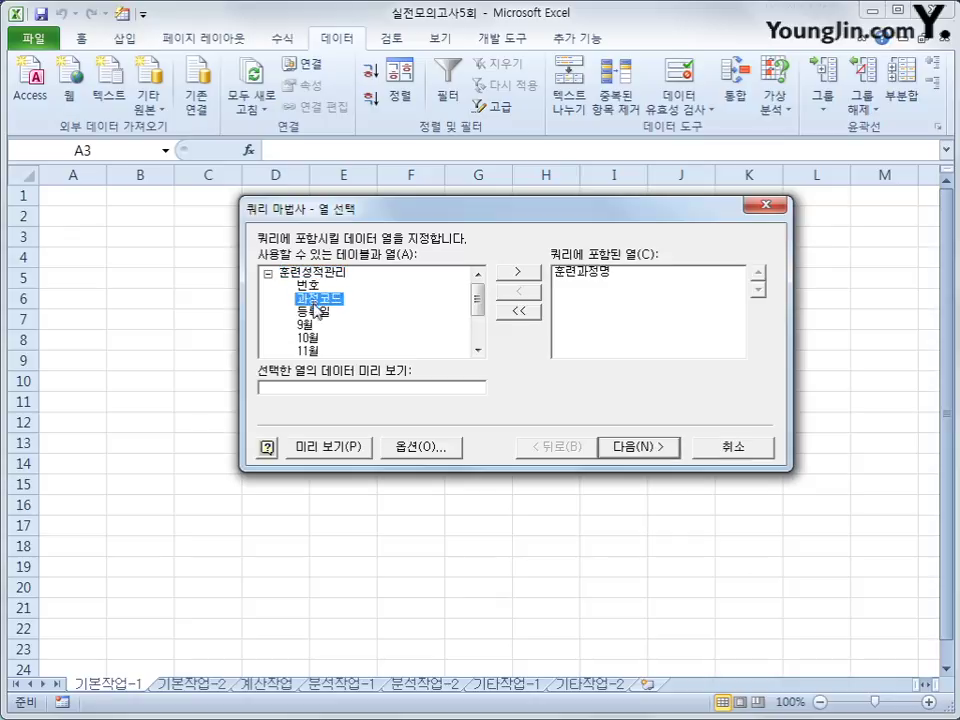
click(314, 313)
double_click(314, 313)
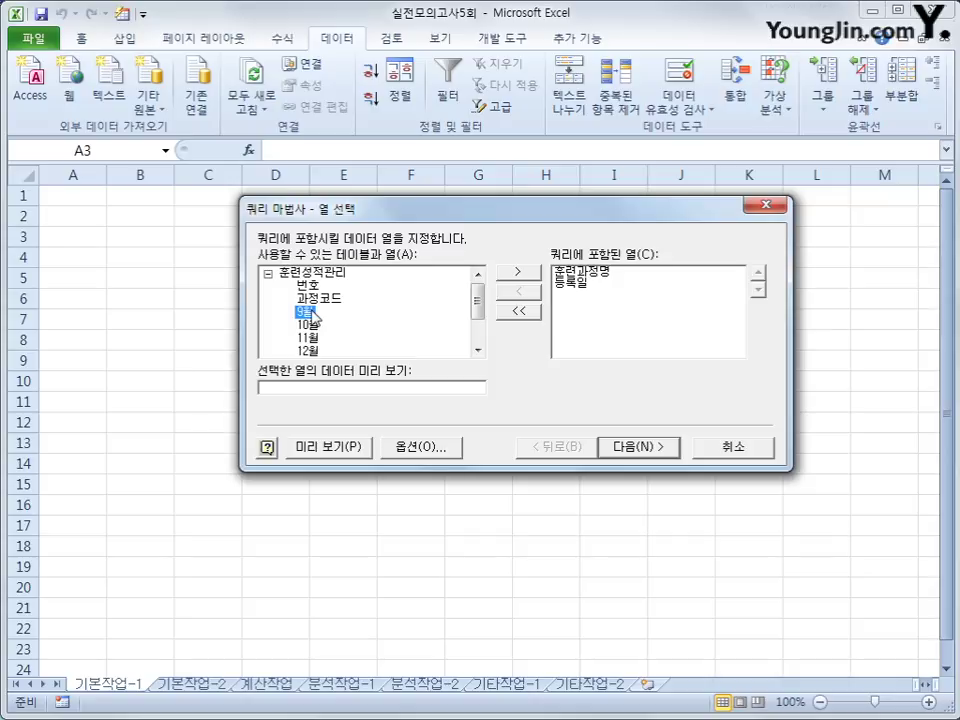
double_click(313, 313)
double_click(313, 313)
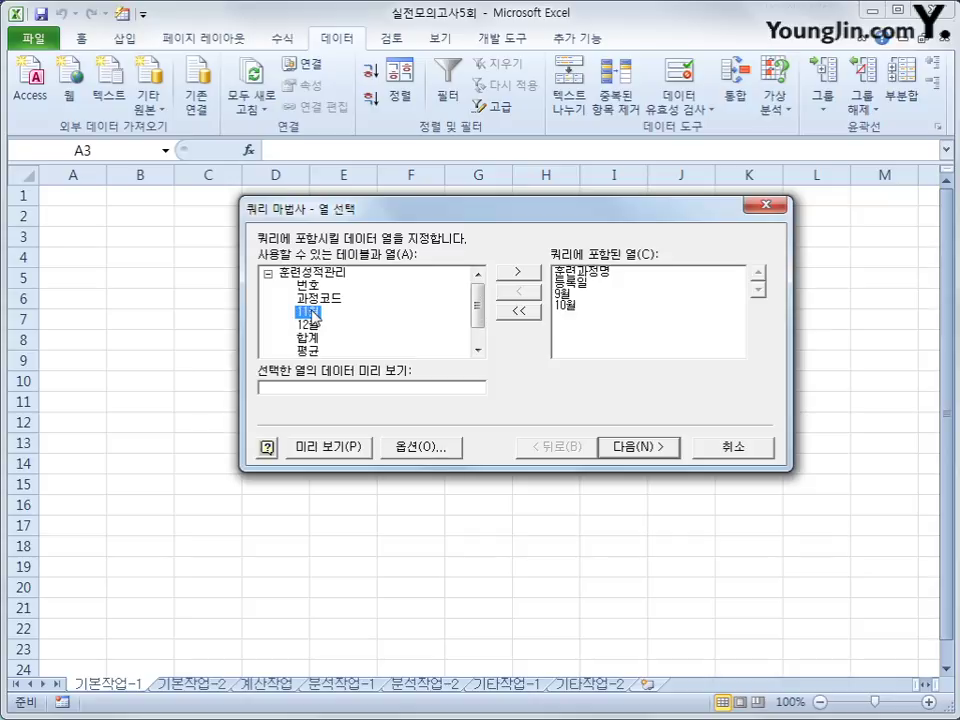
double_click(313, 313)
double_click(313, 313)
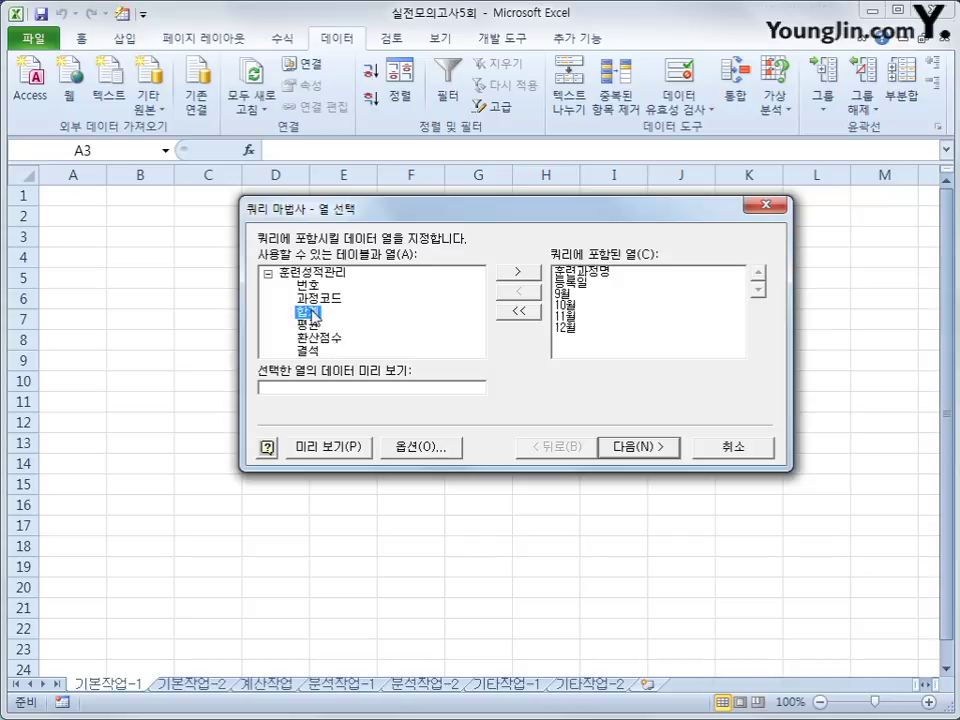
drag(308, 325, 540, 362)
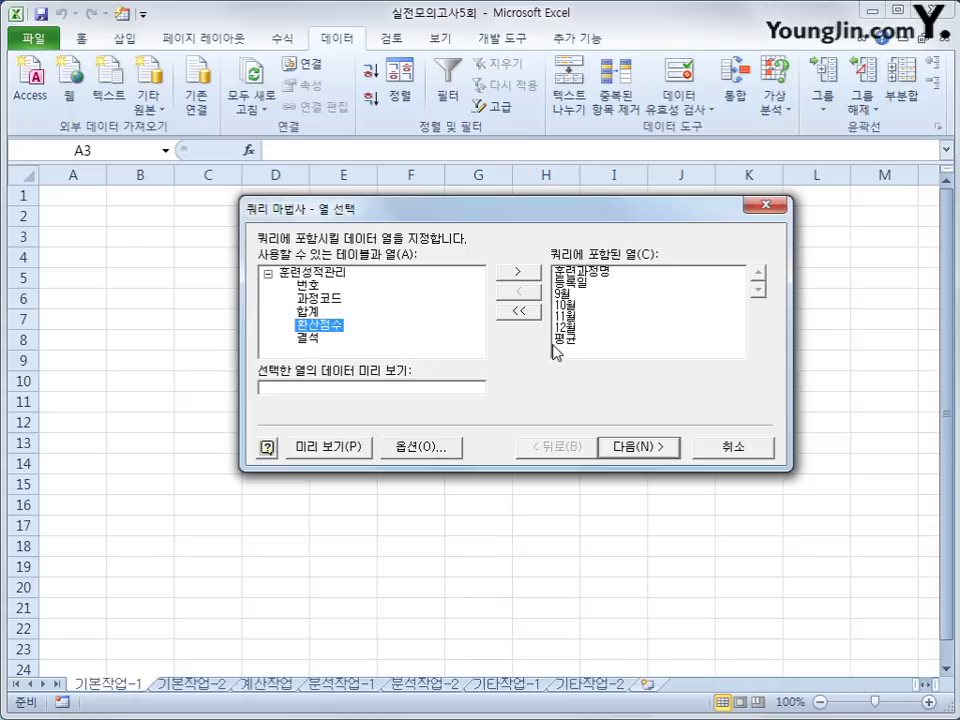
click(637, 447)
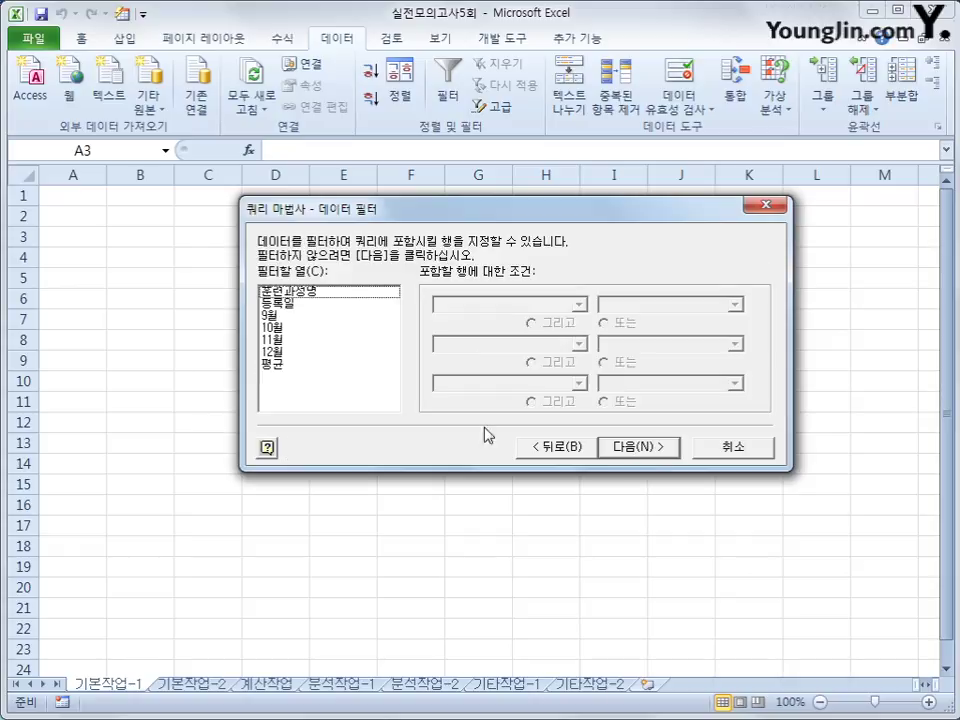
Filter the query to rows whose 훈련과정명 begins with 정보 (시작 값).
click(320, 292)
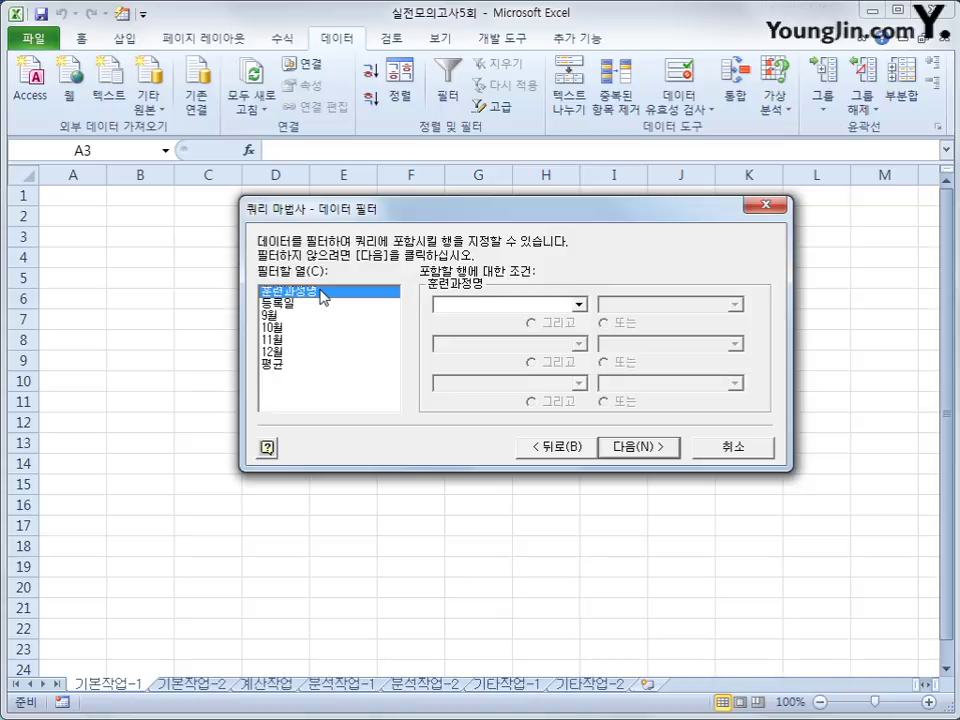
click(483, 306)
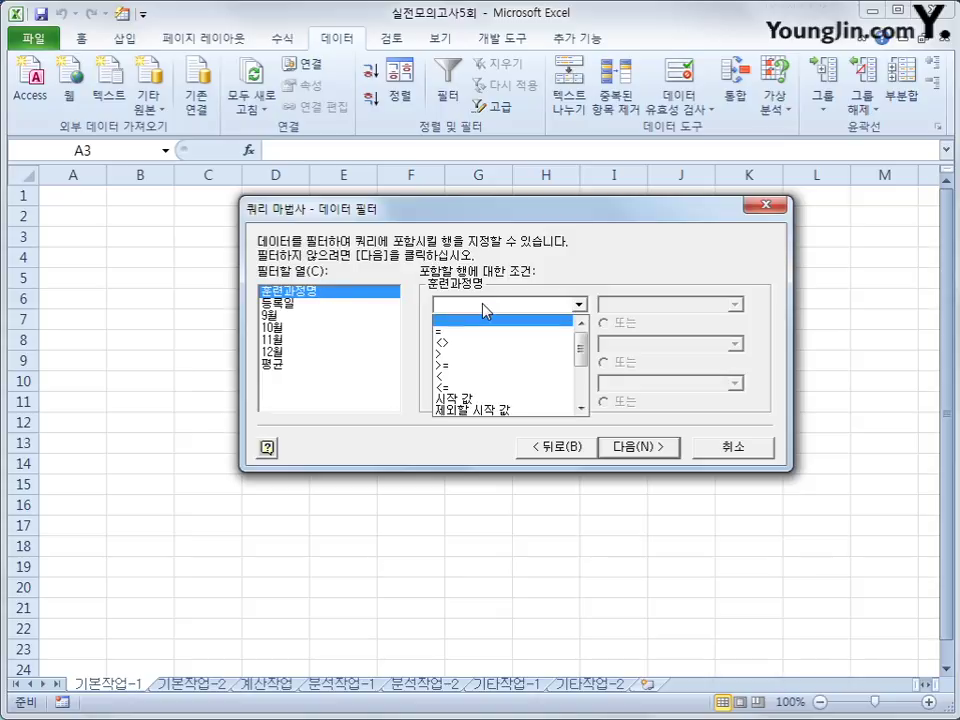
click(490, 400)
text(wjd)
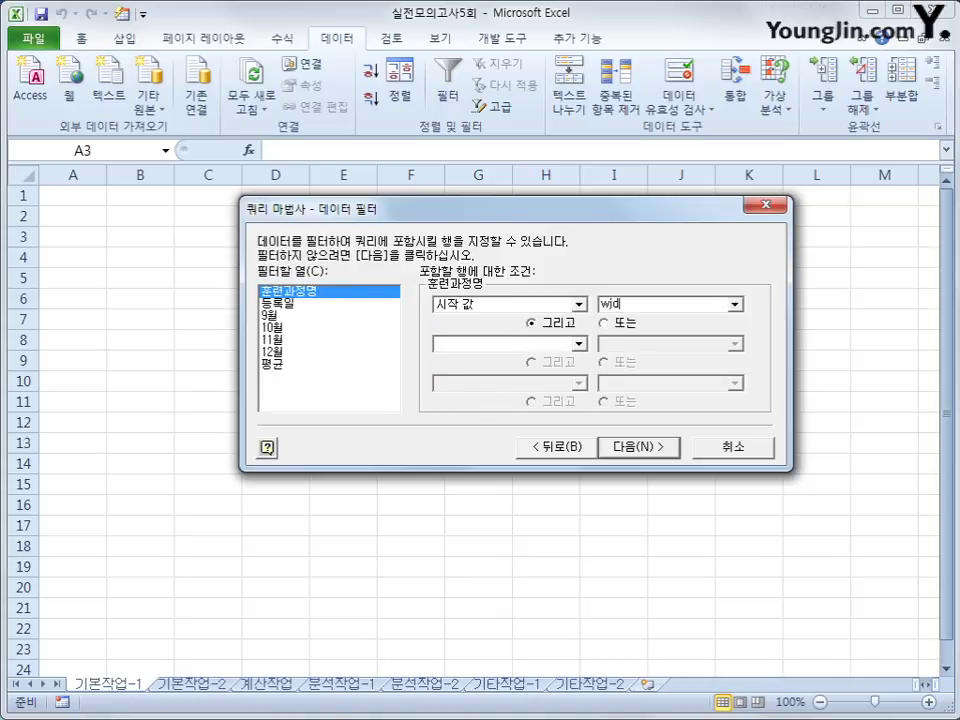
key(BackSpace)
key(BackSpace)
key(BackSpace)
key(Hangul)
text(정보)
Add a filter condition that 평균 is greater than or equal to 60 and proceed to the sort order.
click(314, 366)
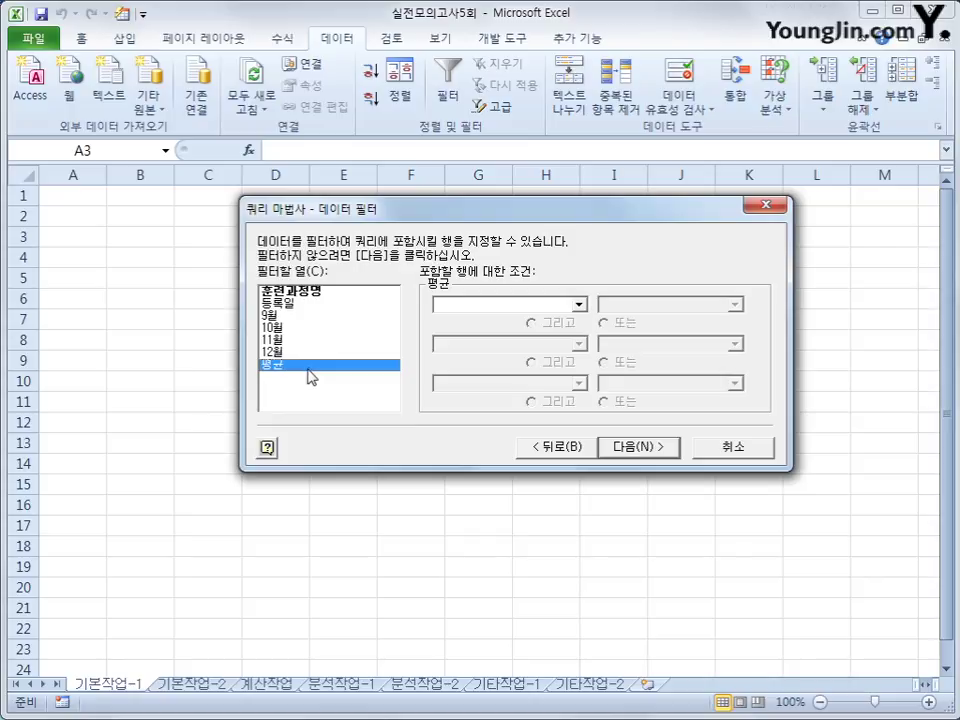
click(500, 304)
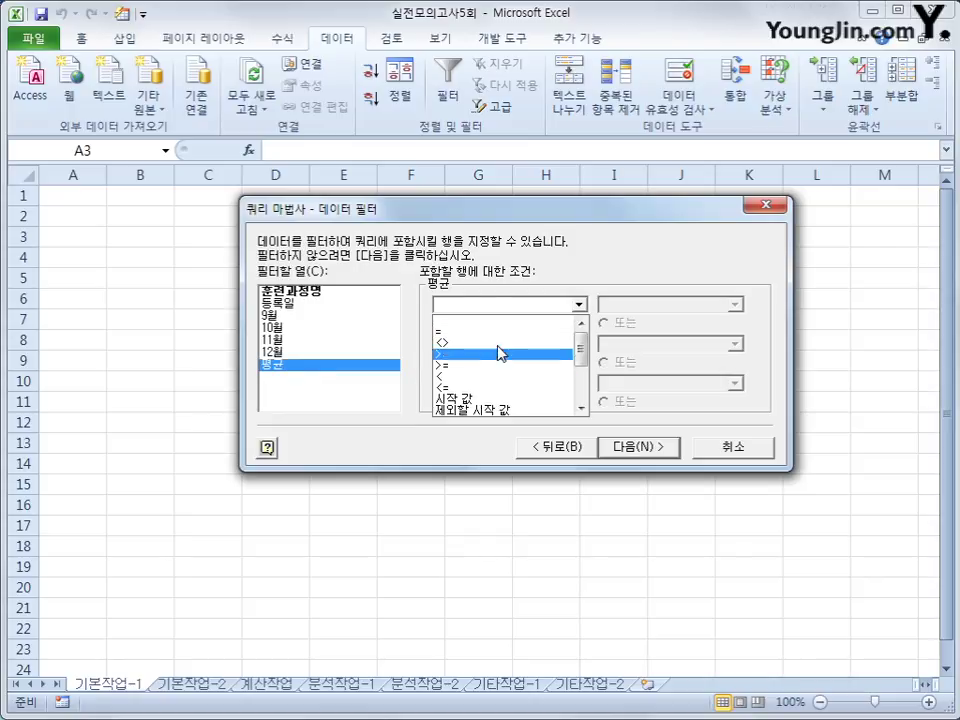
click(499, 351)
text(60)
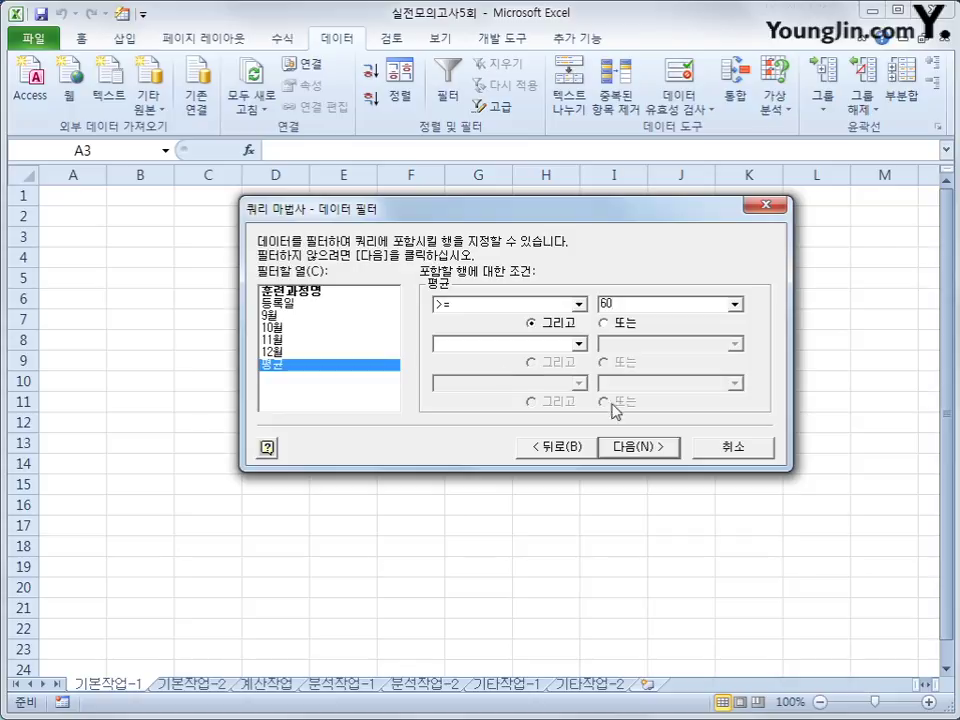
click(634, 450)
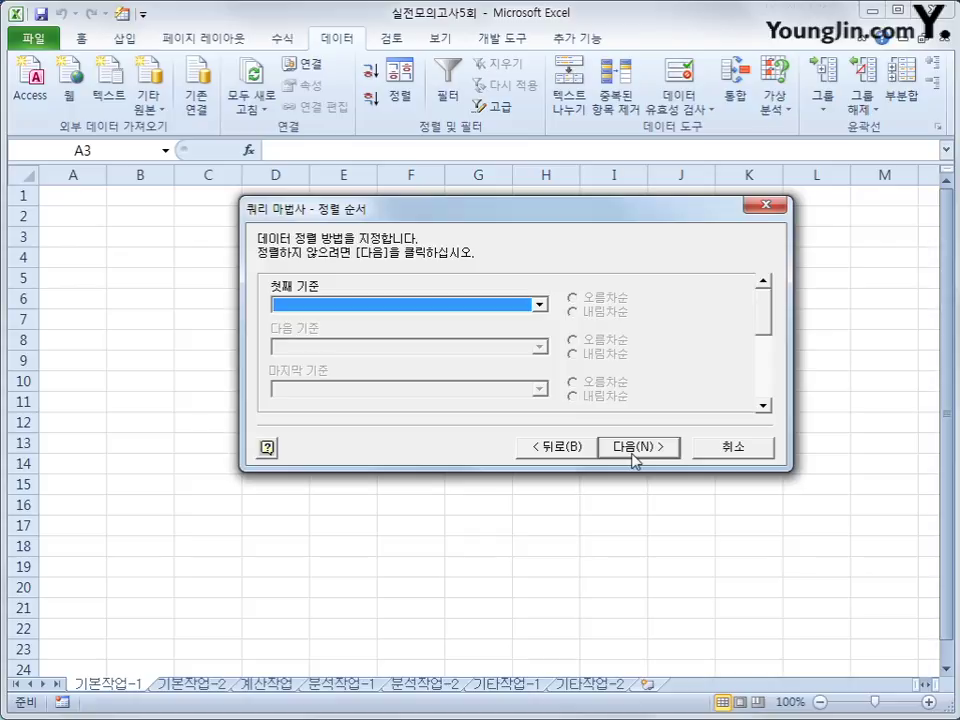
Sort the query by 훈련과정명 ascending and, as the second key, by 평균 ascending.
click(507, 304)
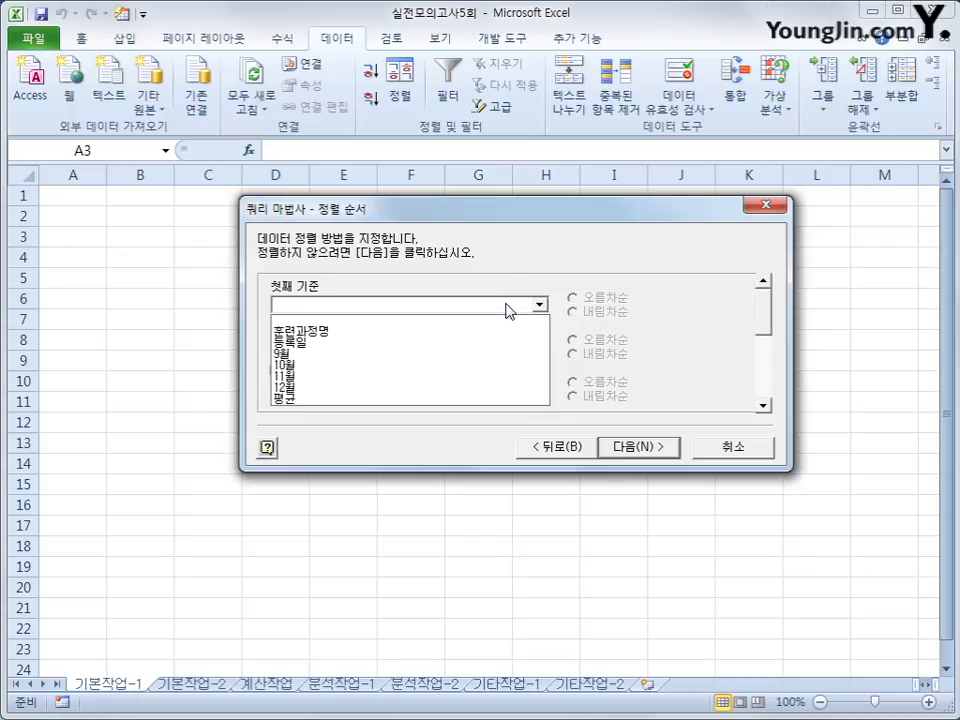
click(496, 332)
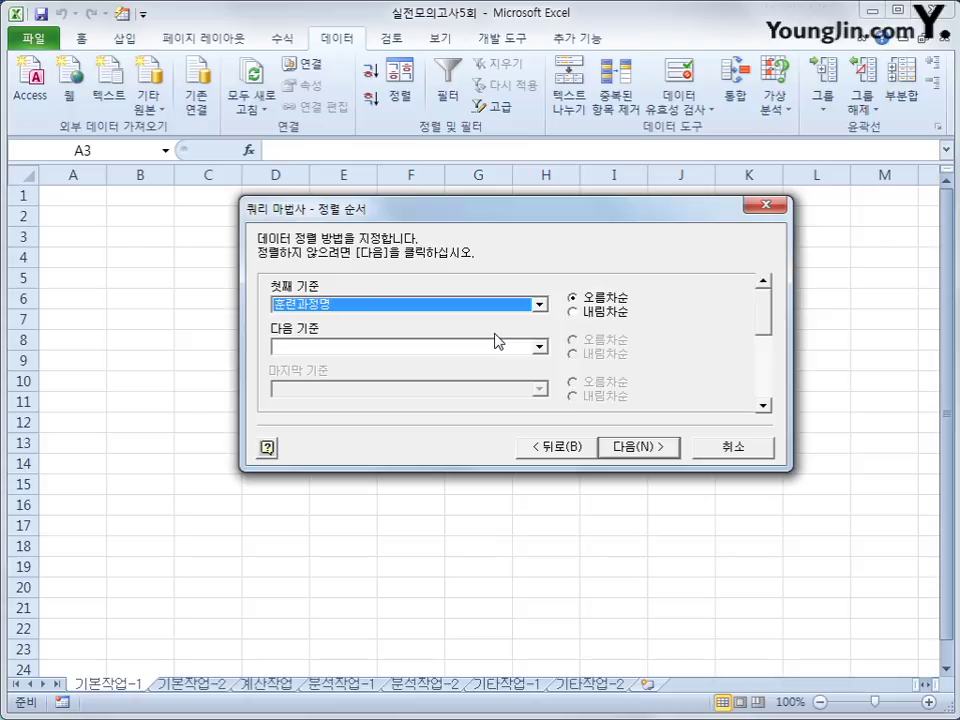
click(503, 349)
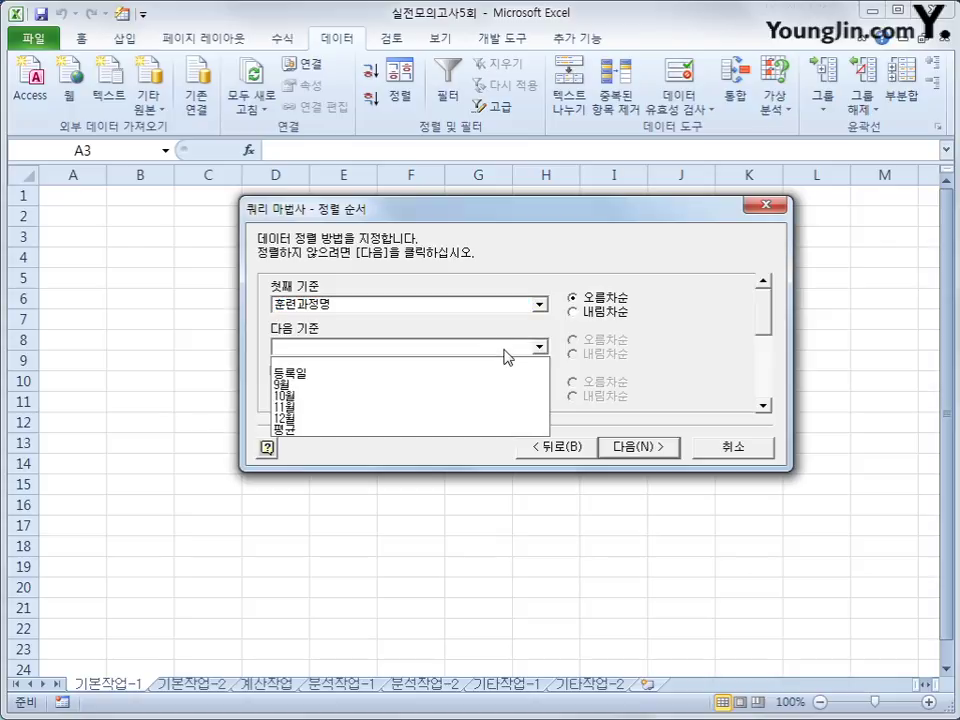
click(491, 430)
click(598, 341)
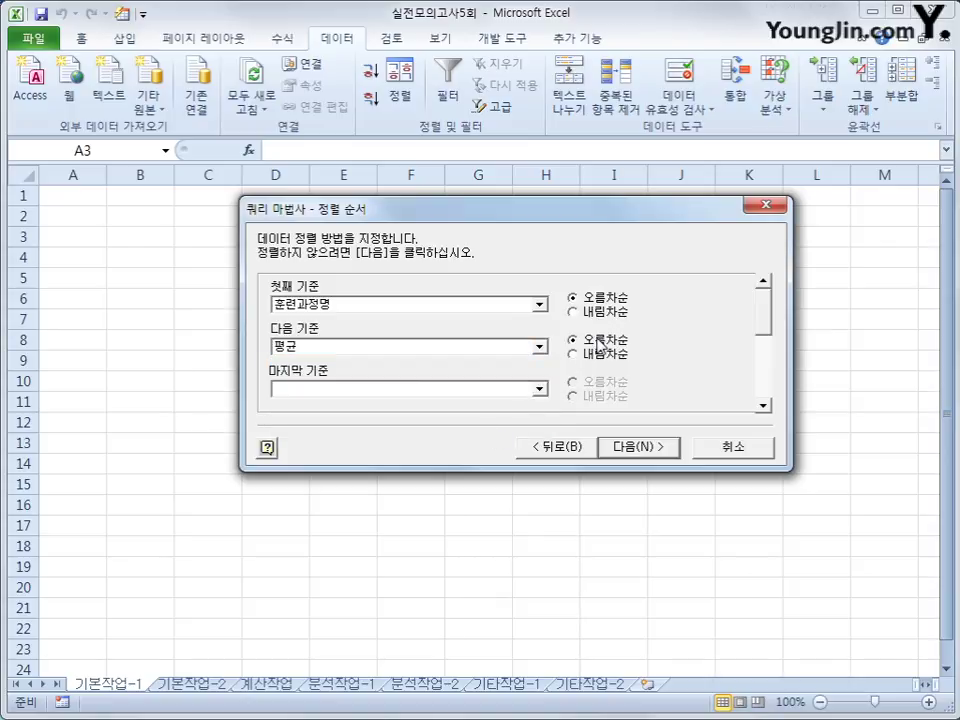
click(622, 452)
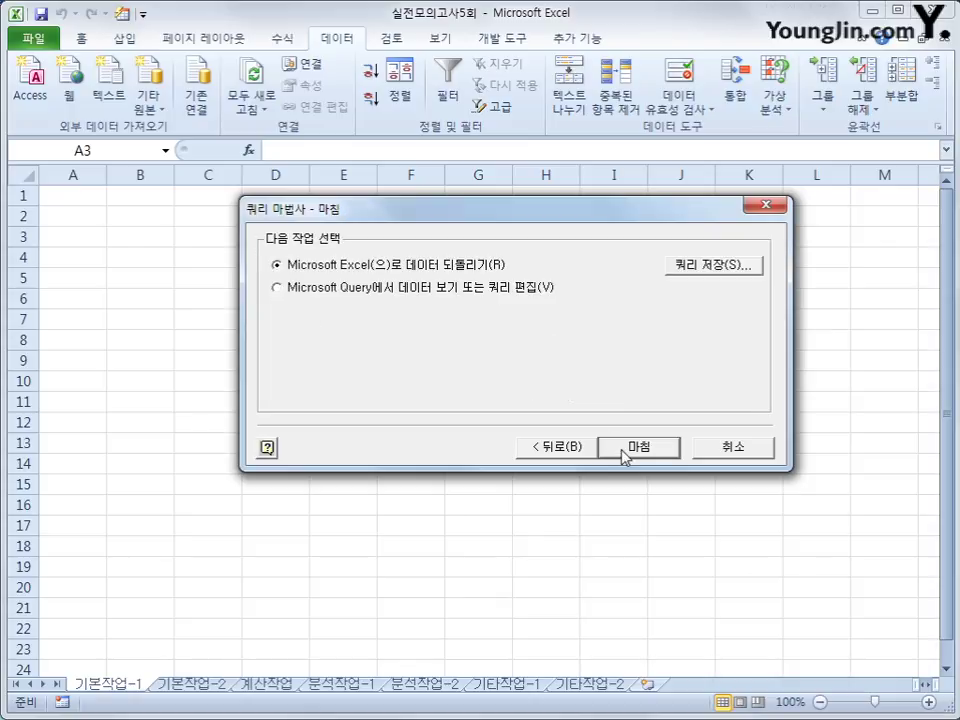
Finish the query and return its data to Excel as a table in the existing worksheet at $A$3.
click(638, 447)
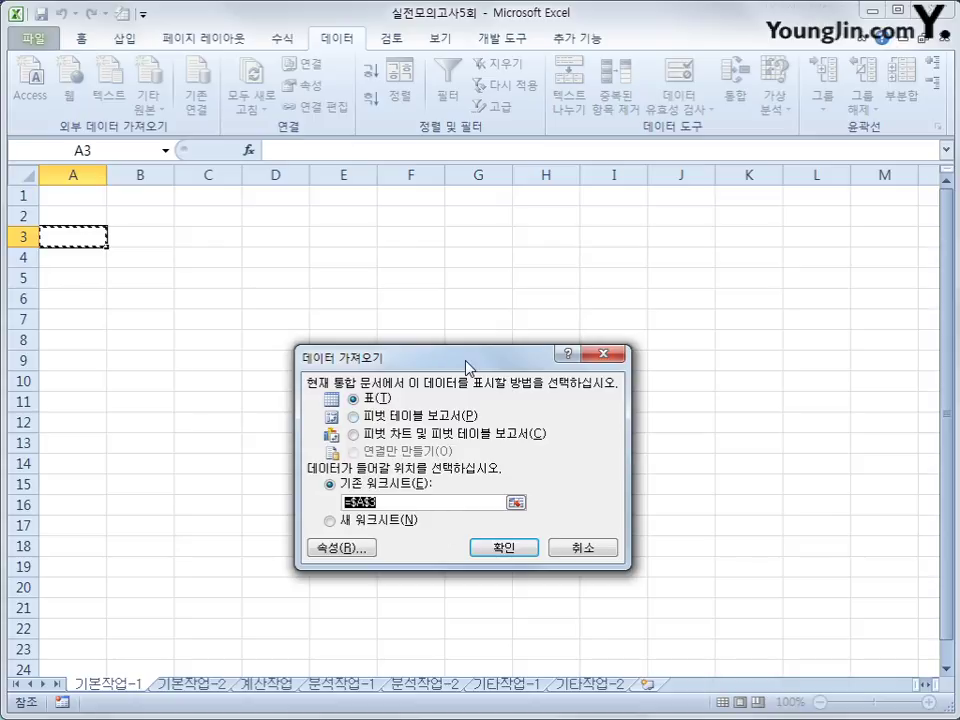
drag(467, 356, 515, 249)
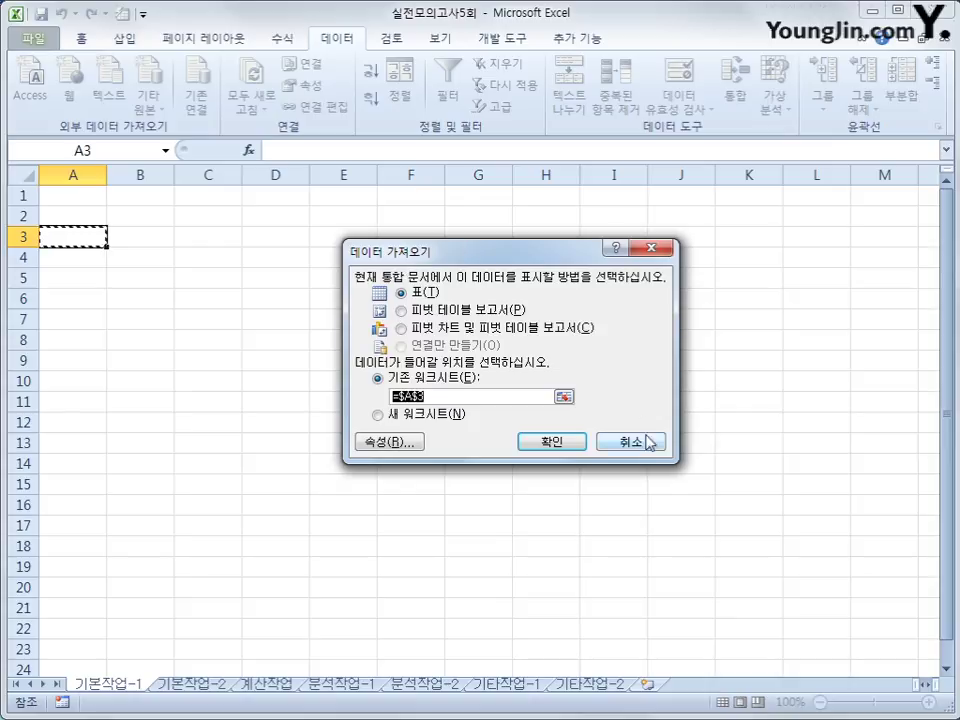
click(560, 448)
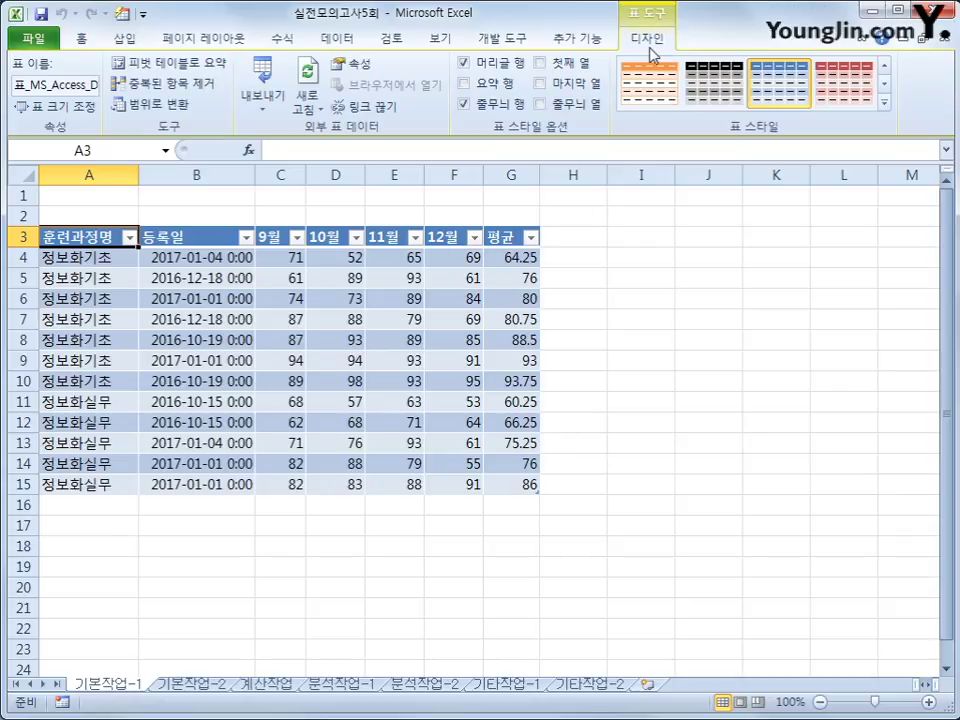
Convert the imported table to a normal range, accepting the removal of its query definition.
click(180, 106)
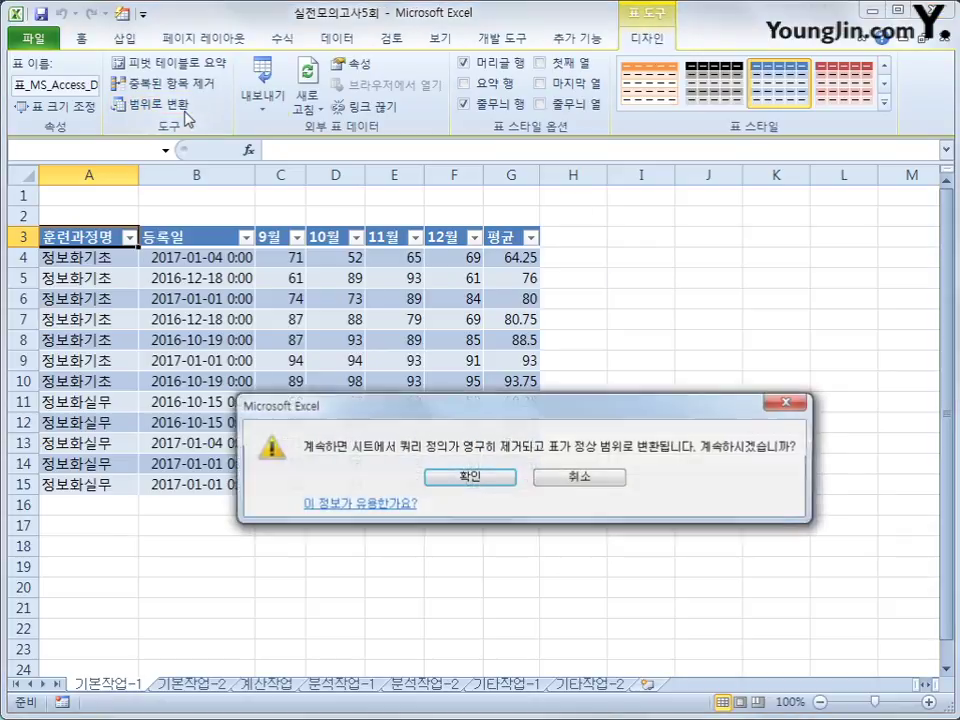
click(474, 481)
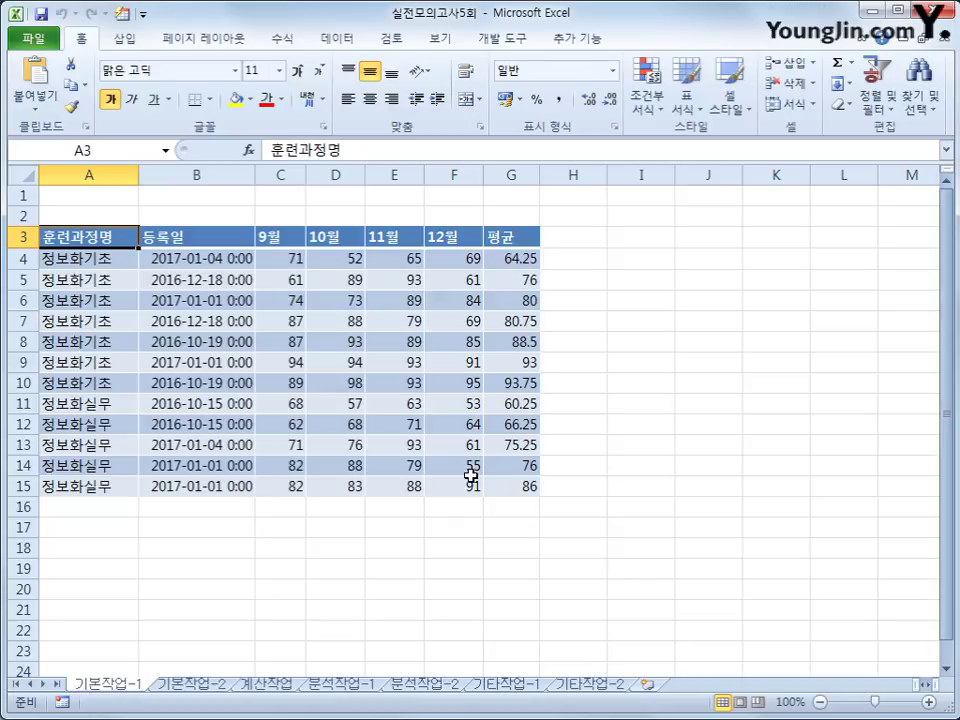
On the 기본작업-2 sheet, copy the 과정명 header and a CAD entry together to H3 as filter criteria.
click(213, 687)
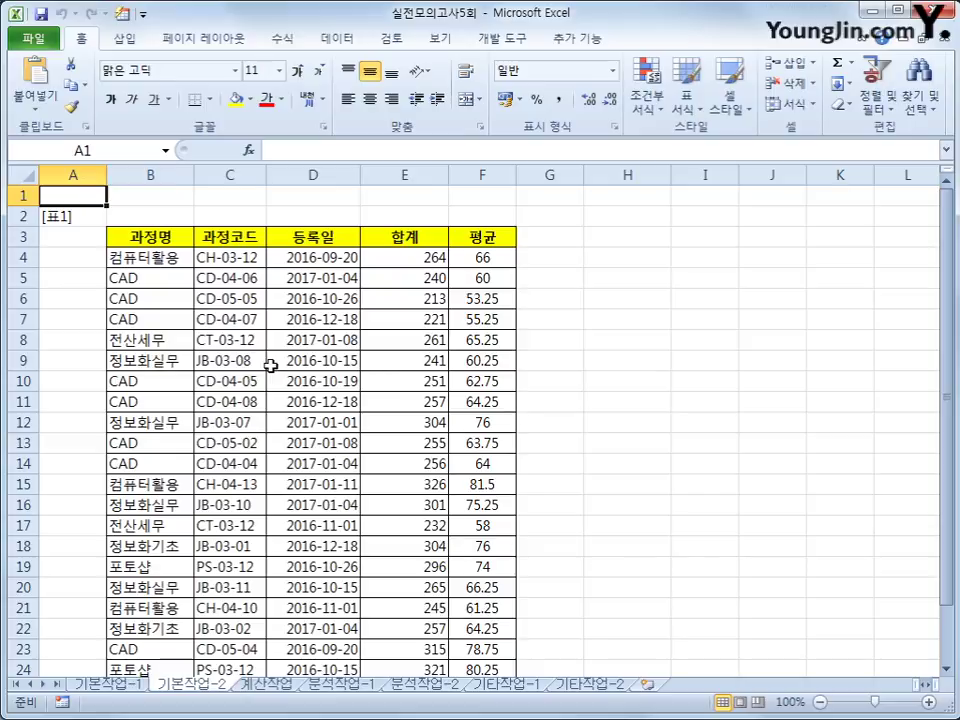
click(174, 242)
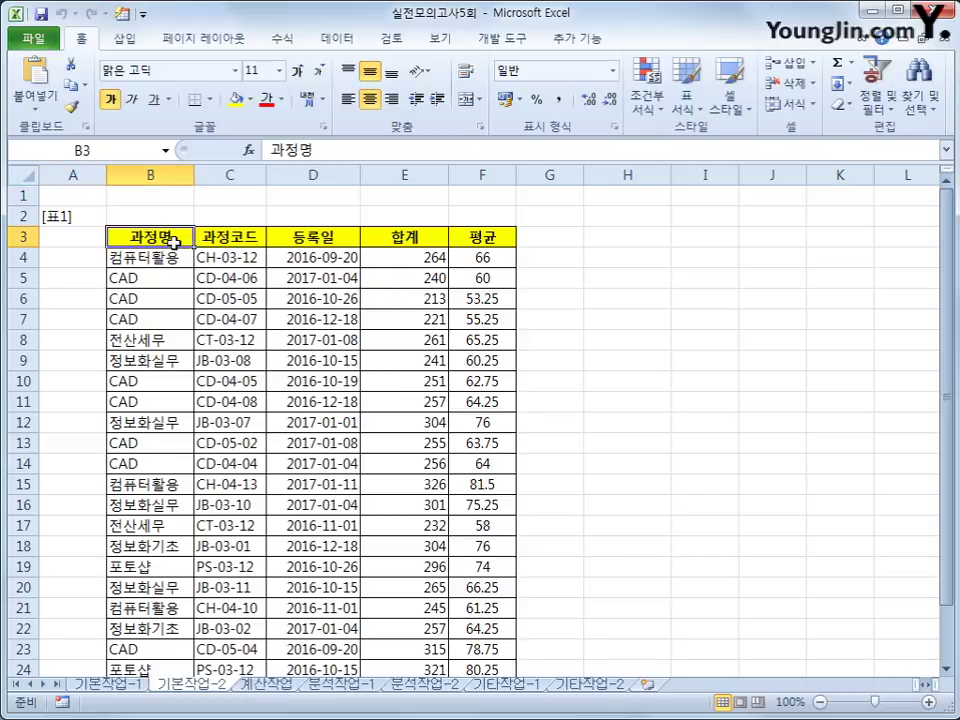
ctrl+click(153, 378)
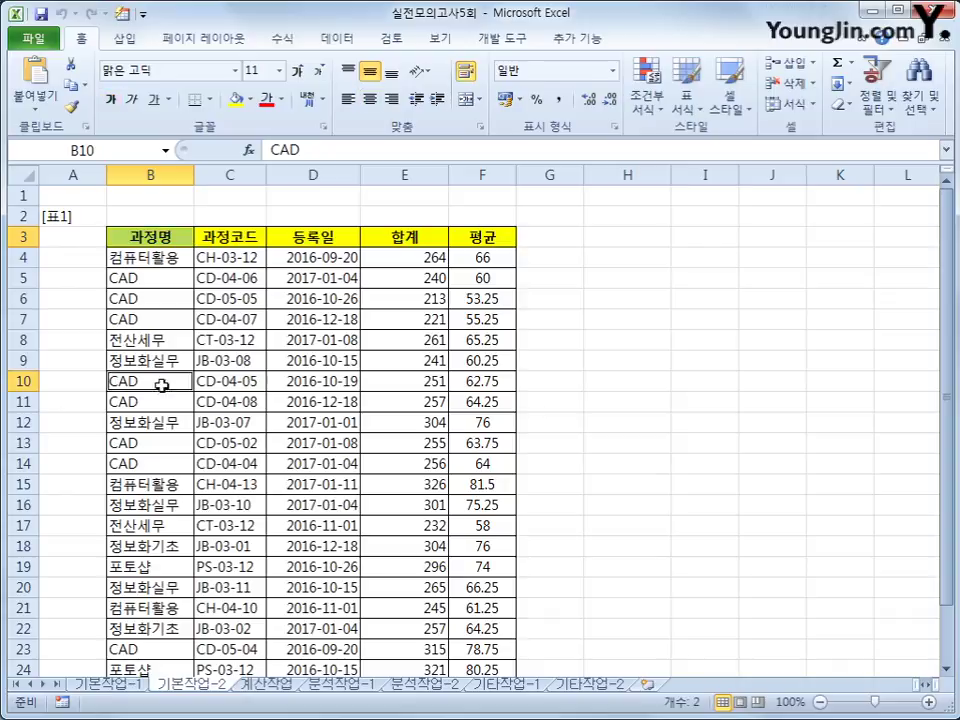
key(ctrl+c)
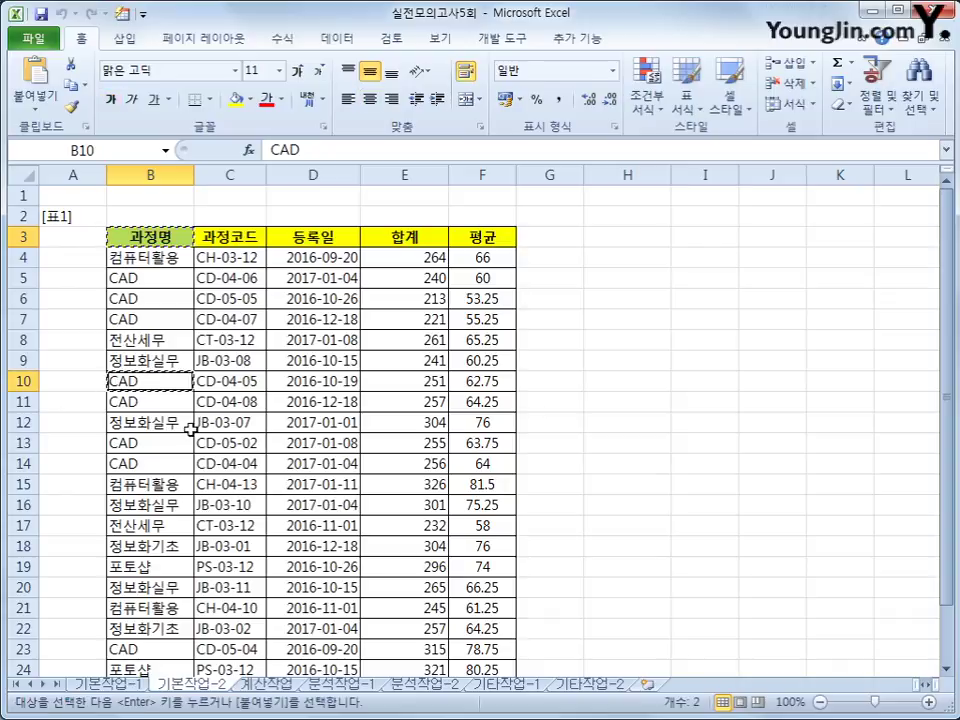
scroll(182, 470, down, 2)
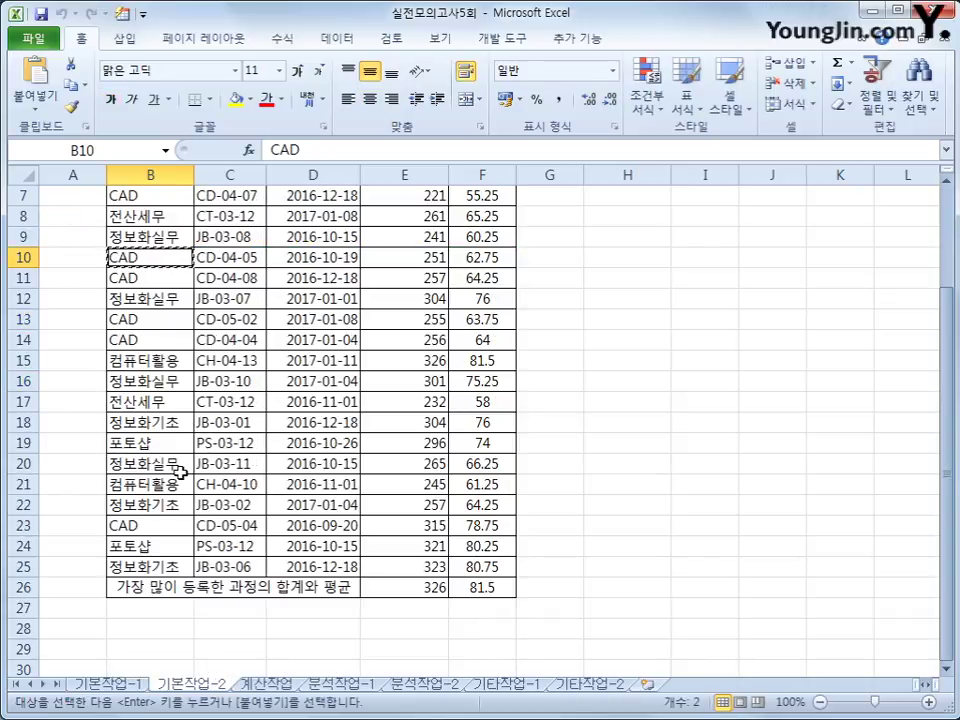
scroll(182, 470, down, 1)
scroll(549, 518, up, 3)
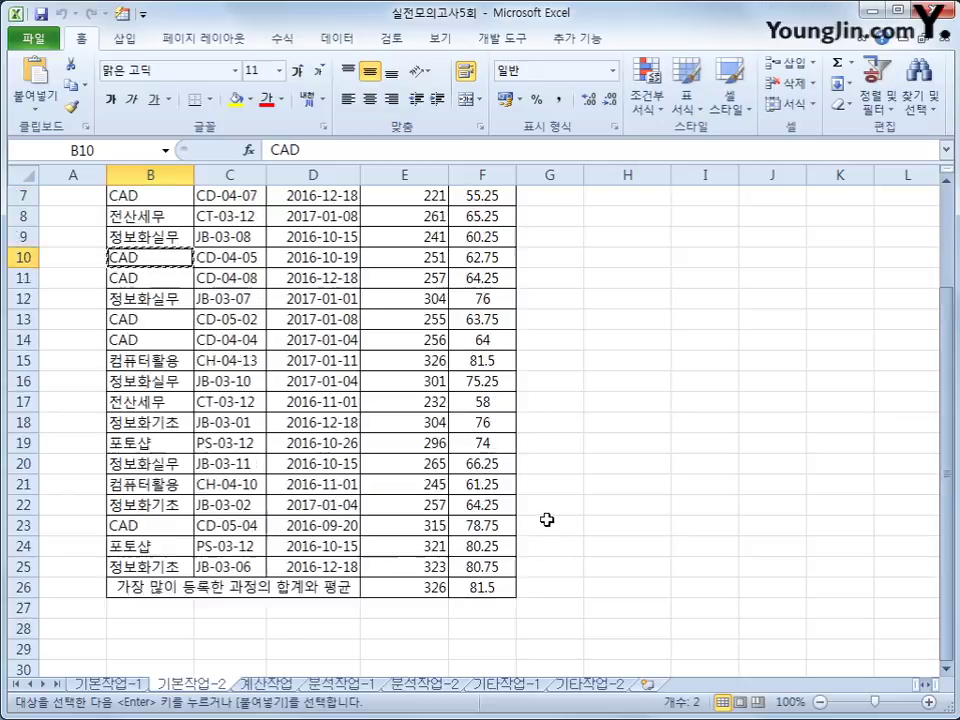
click(624, 240)
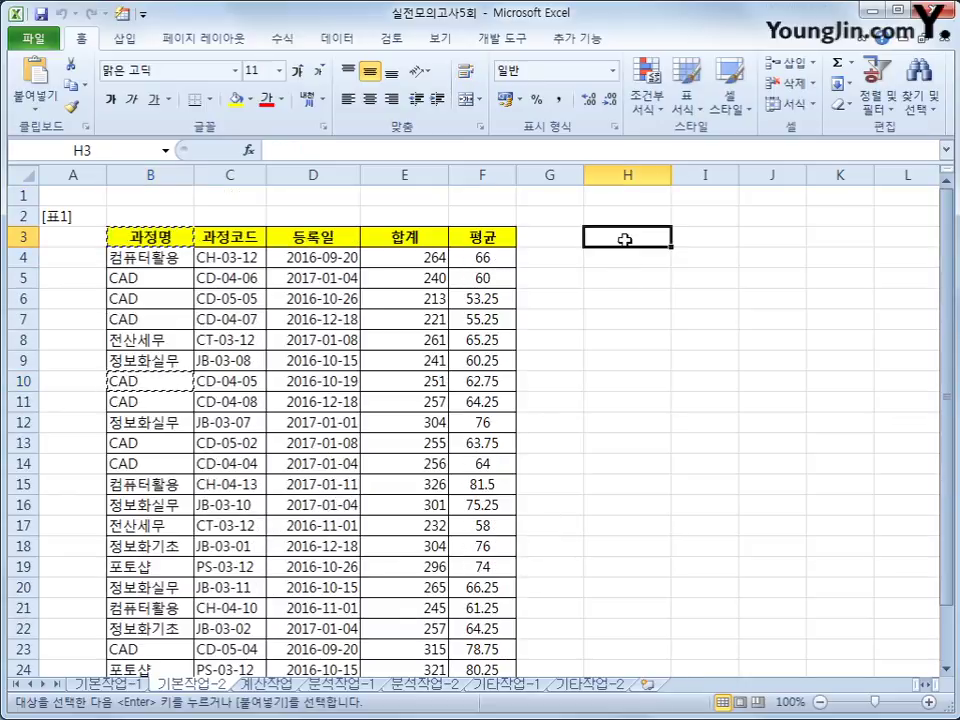
key(ctrl+v)
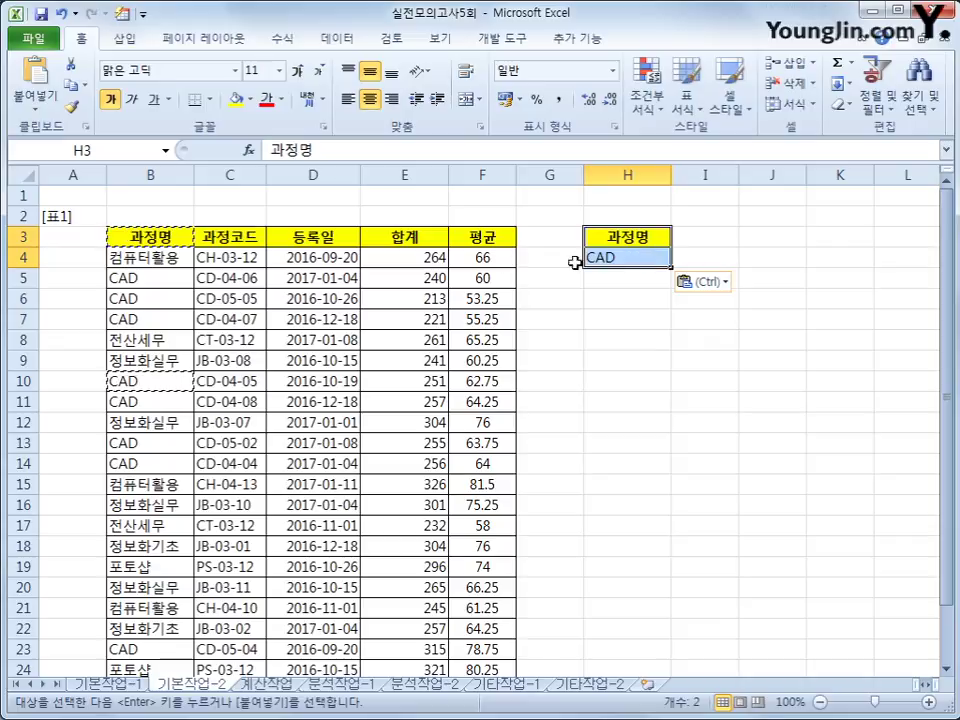
Copy the 과정코드 header to cell I3, beside the 과정명 criterion.
click(236, 236)
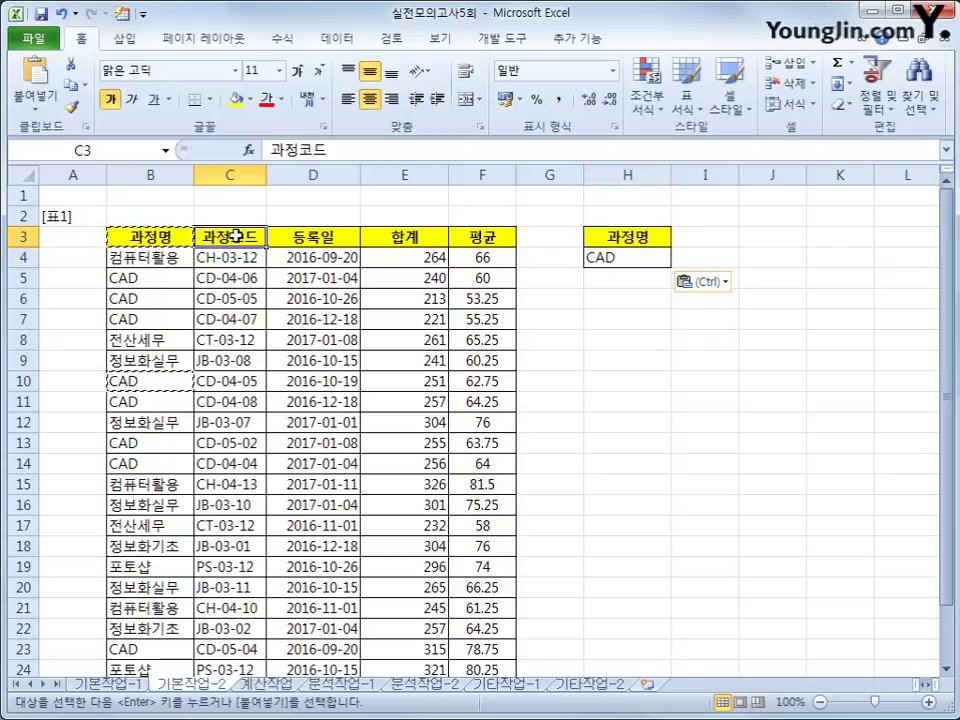
key(ctrl+c)
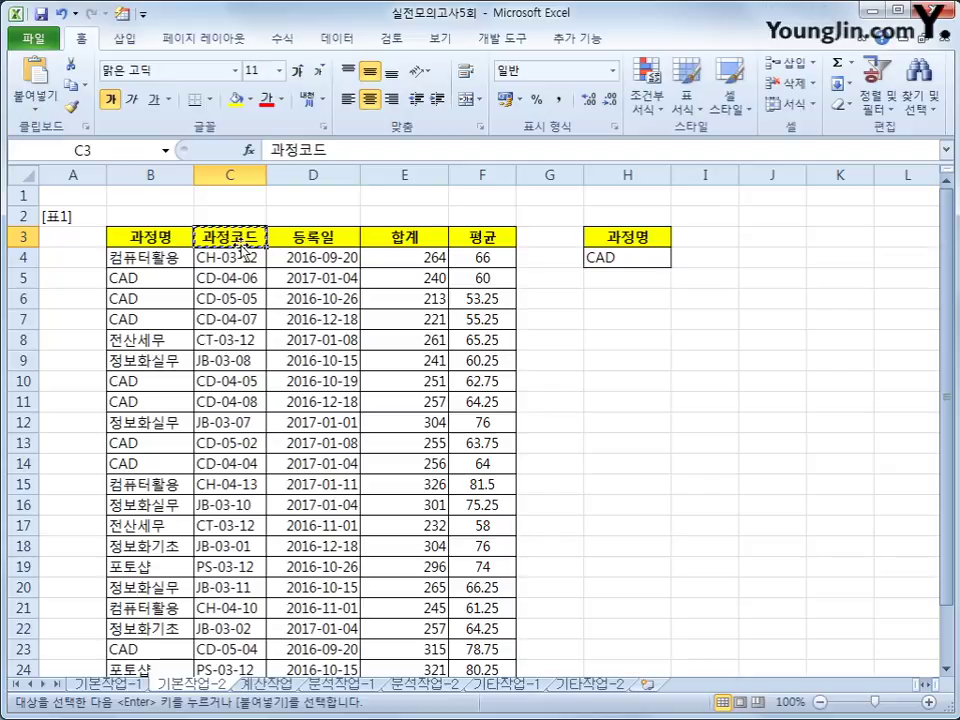
click(698, 242)
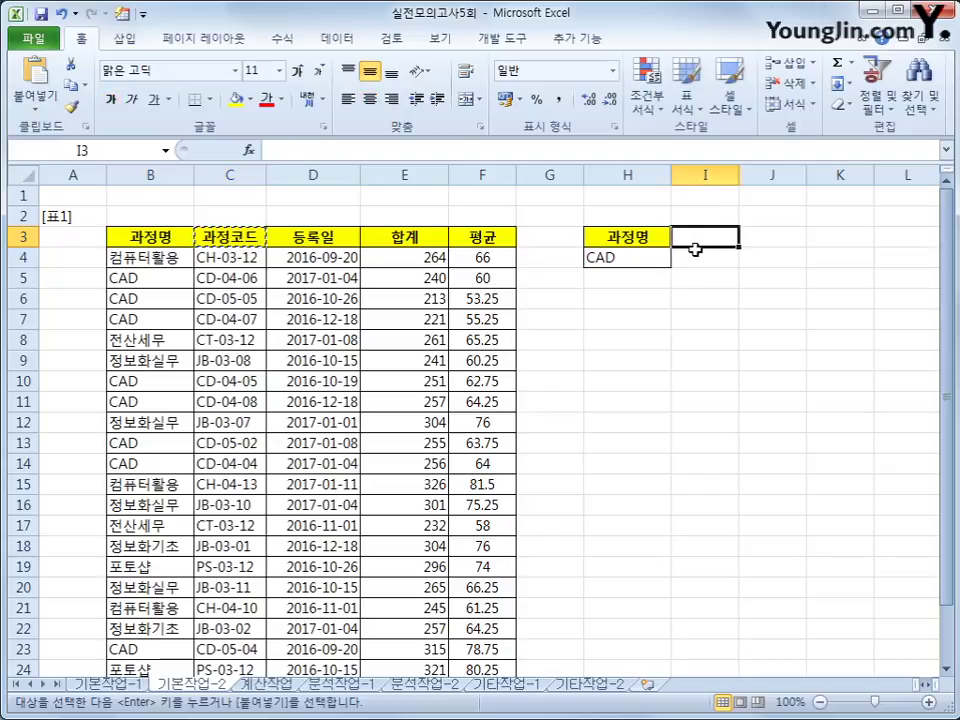
key(ctrl+v)
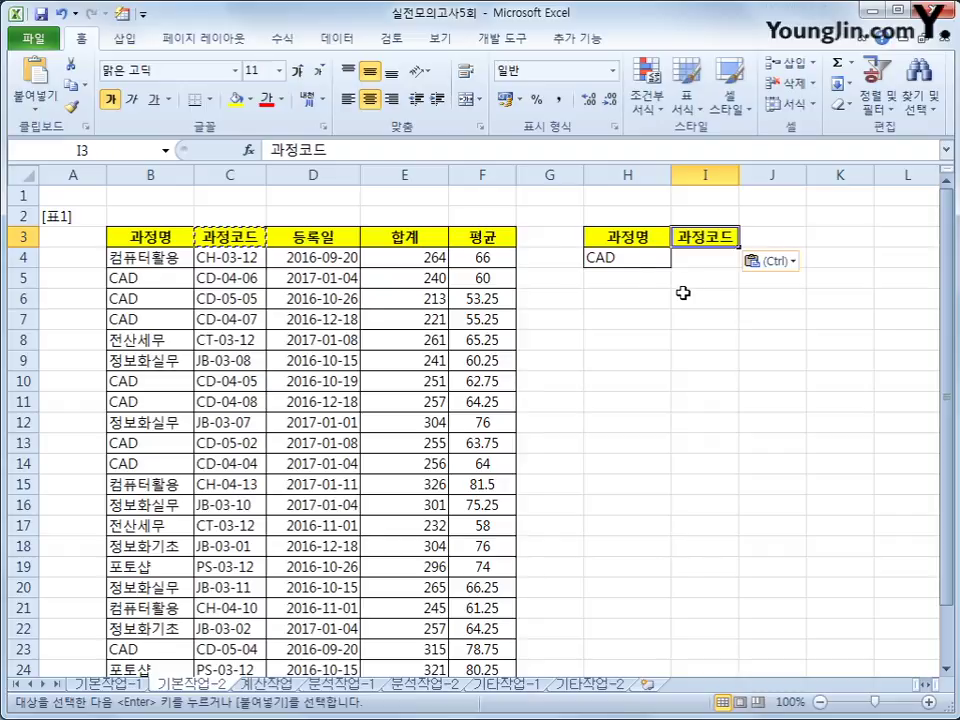
Enter the criterion J* in I5, one row below the CAD criterion so that the two form an OR condition.
drag(621, 241, 625, 257)
click(688, 281)
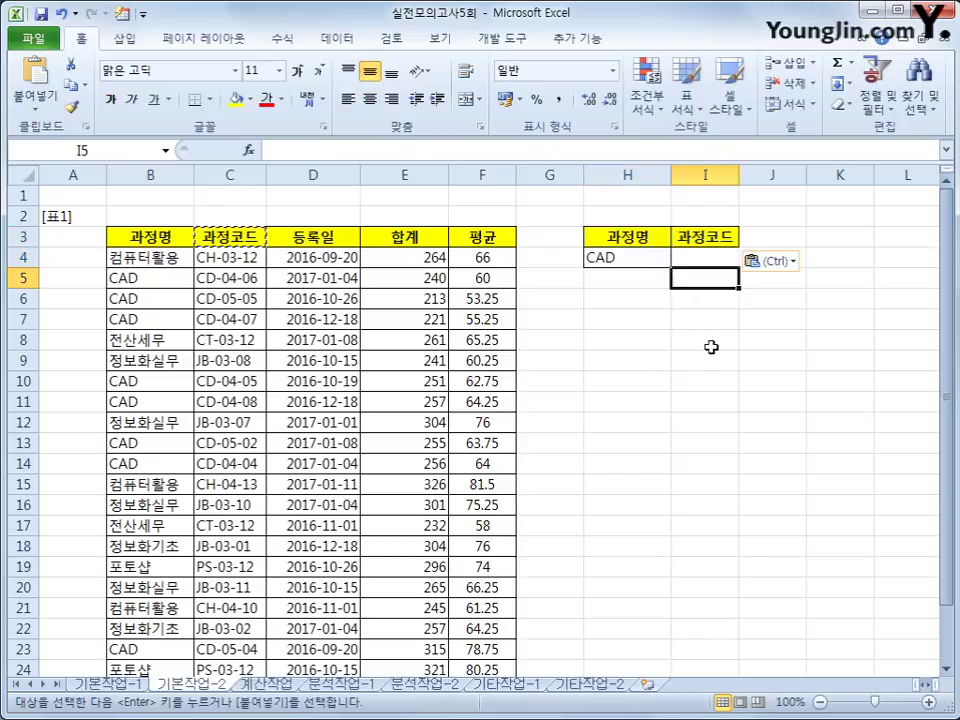
text(J)
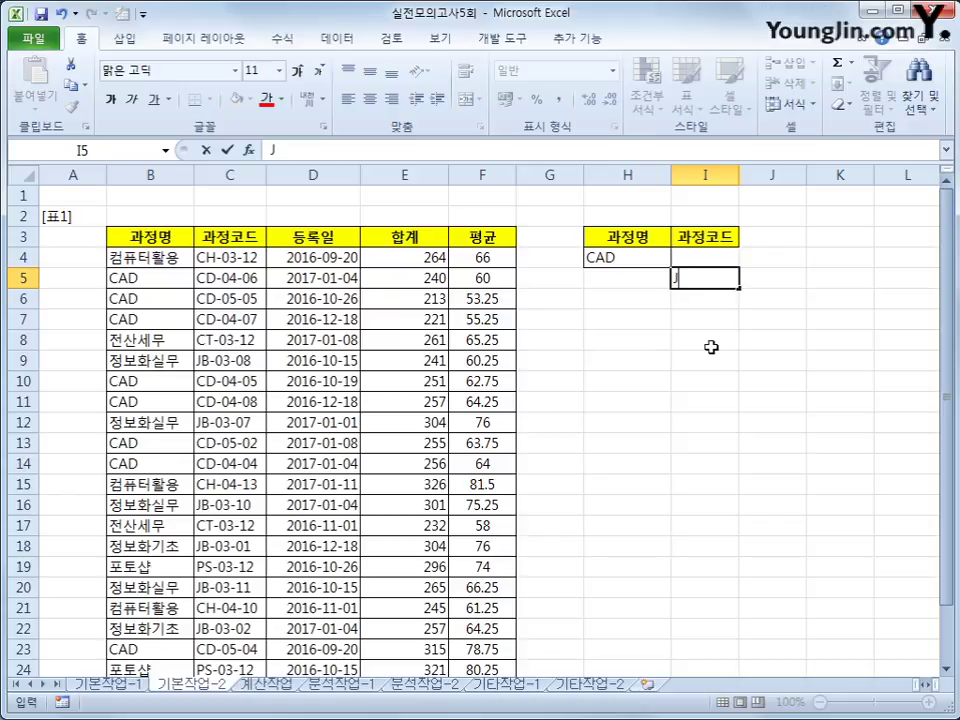
text(*)
click(705, 420)
click(725, 280)
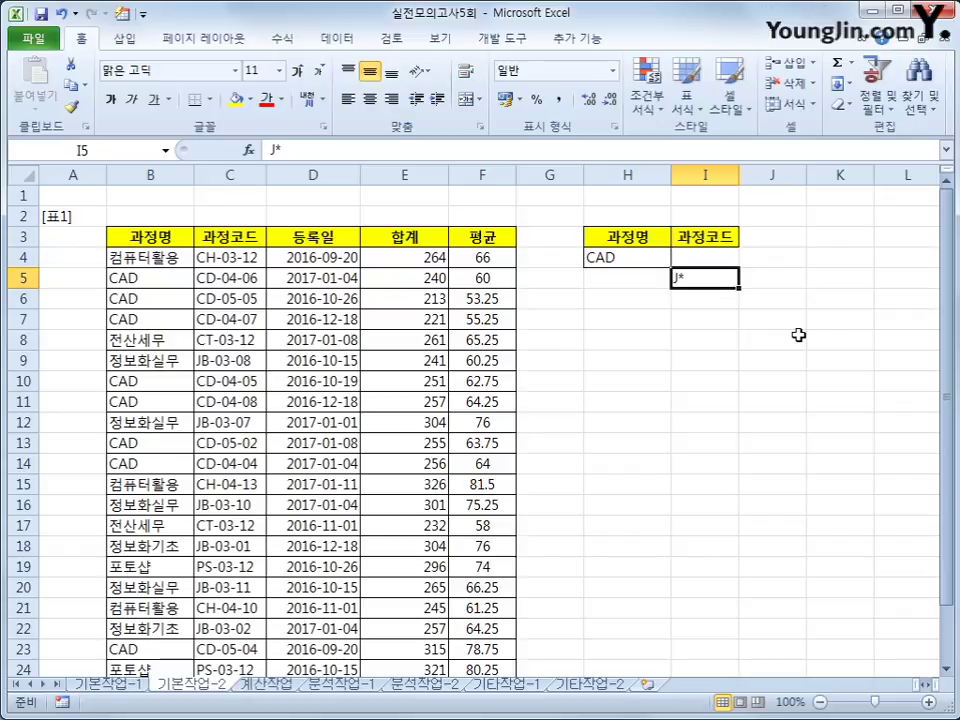
Copy the 과정명, 과정코드 and 평균 headers to H7 as the output headings for the filter.
click(190, 237)
ctrl+click(200, 236)
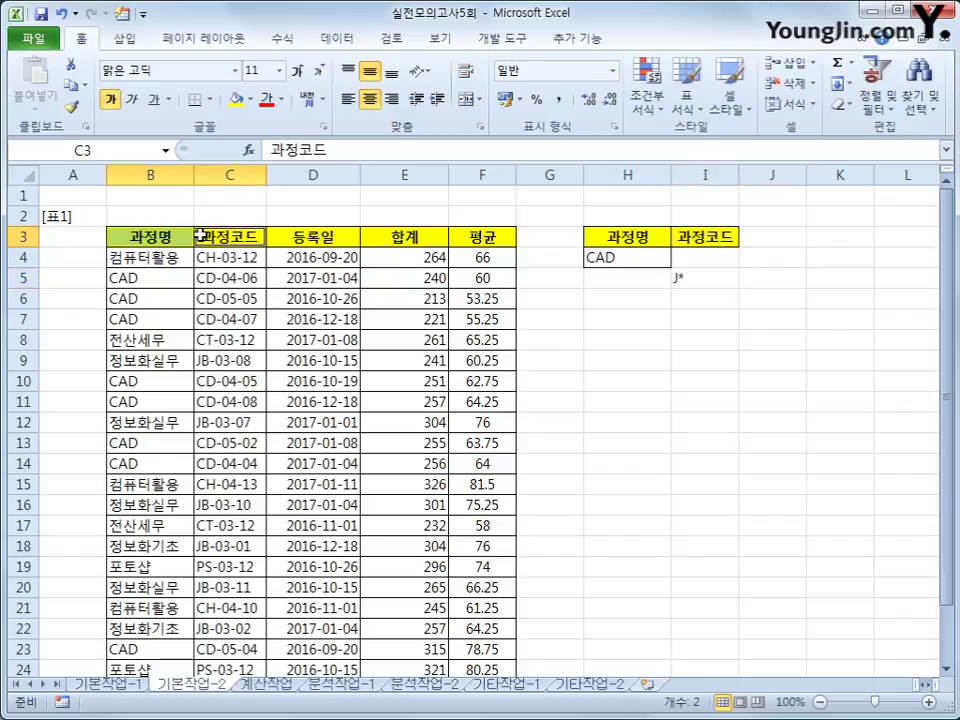
ctrl+click(464, 236)
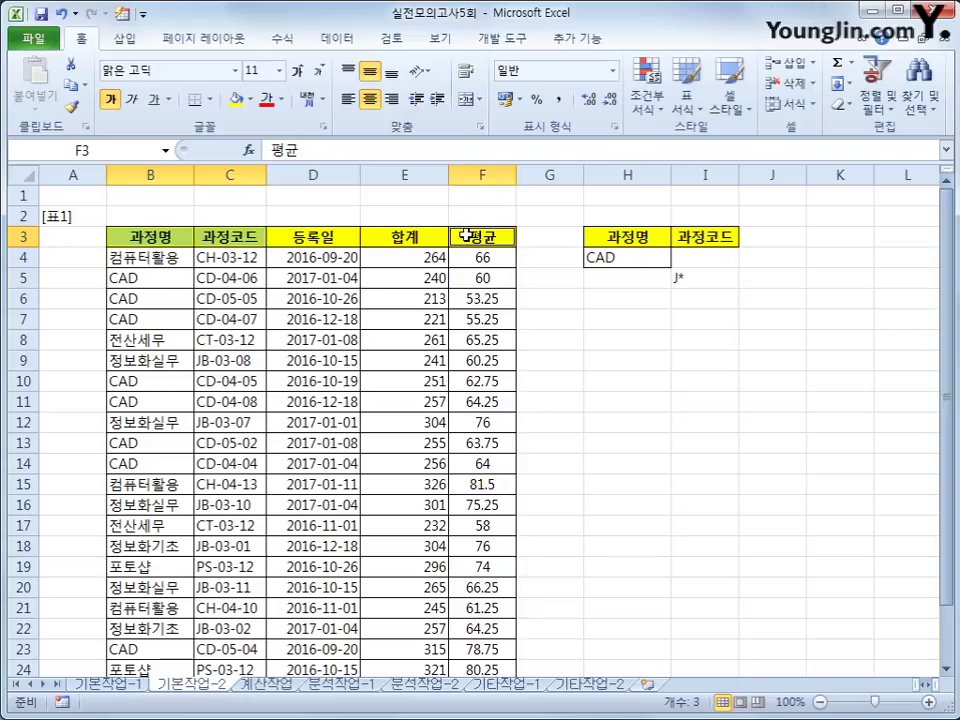
key(ctrl+c)
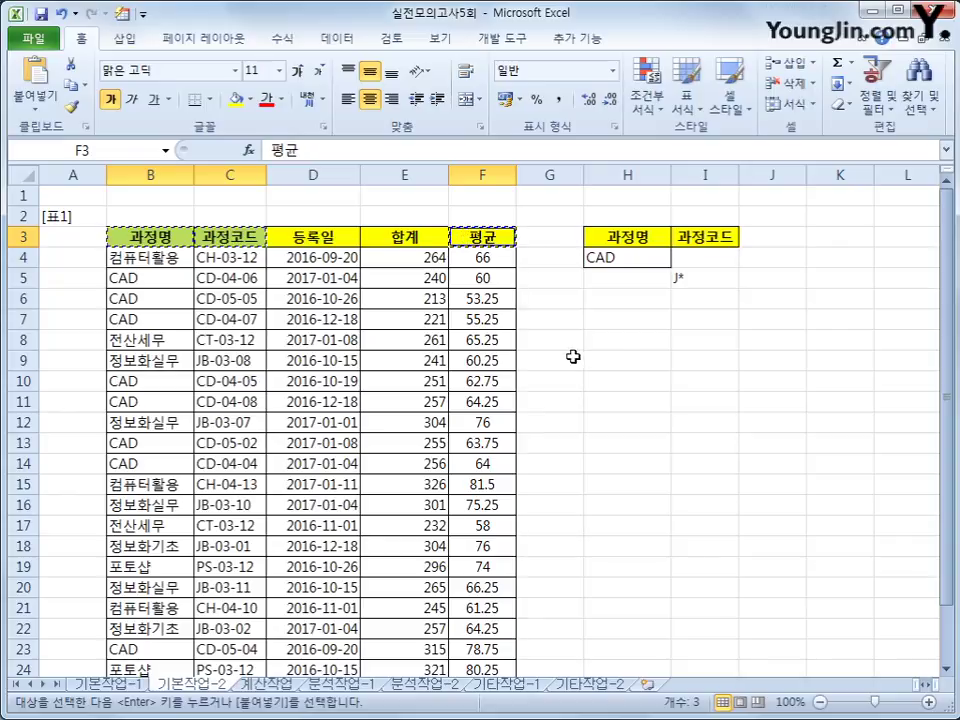
click(622, 339)
click(623, 322)
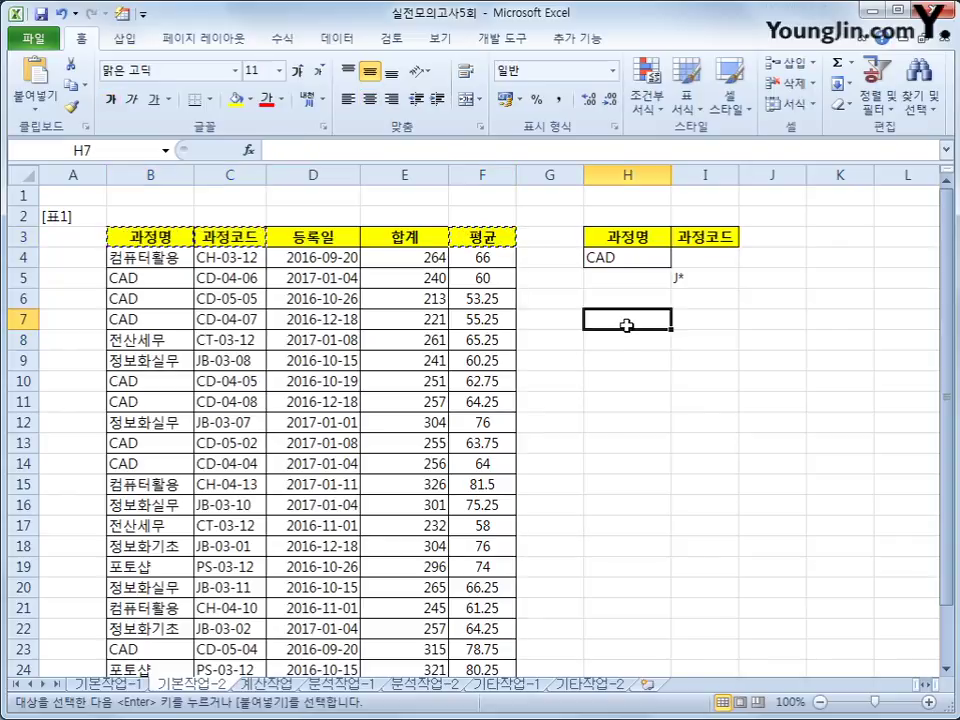
key(ctrl+v)
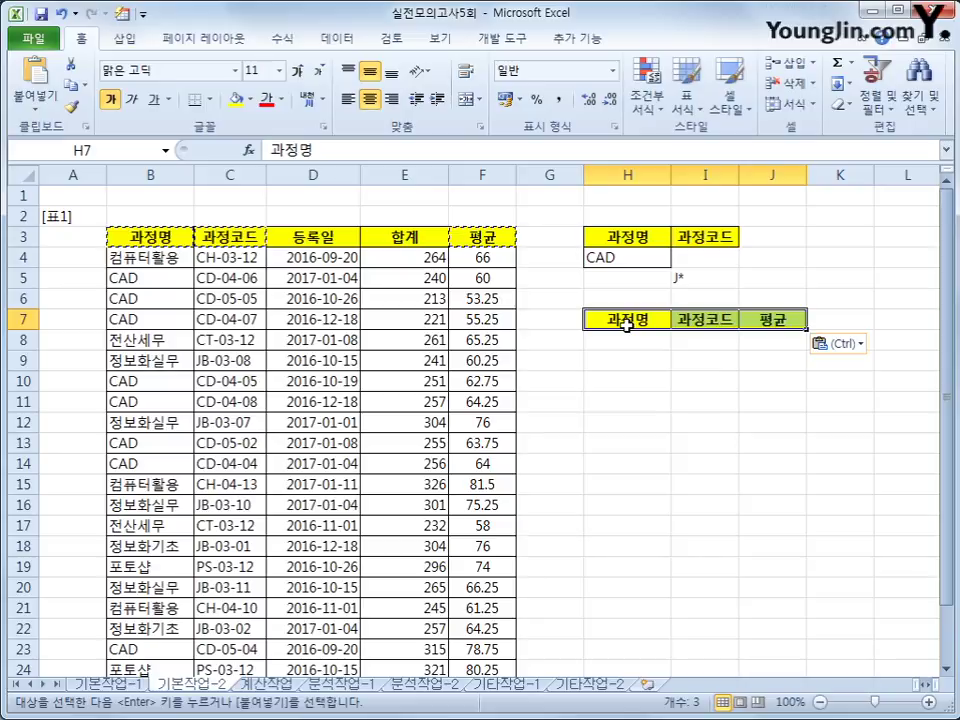
Start an advanced filter on the course table and set its list range to $B$3:$F$25, excluding the summary row.
click(406, 352)
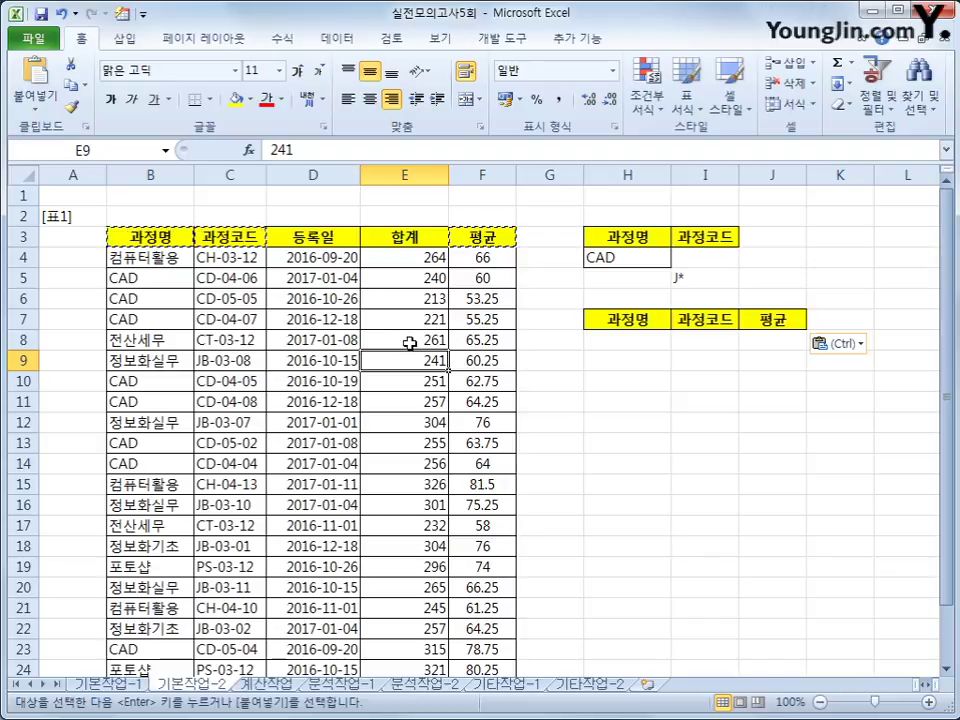
click(337, 38)
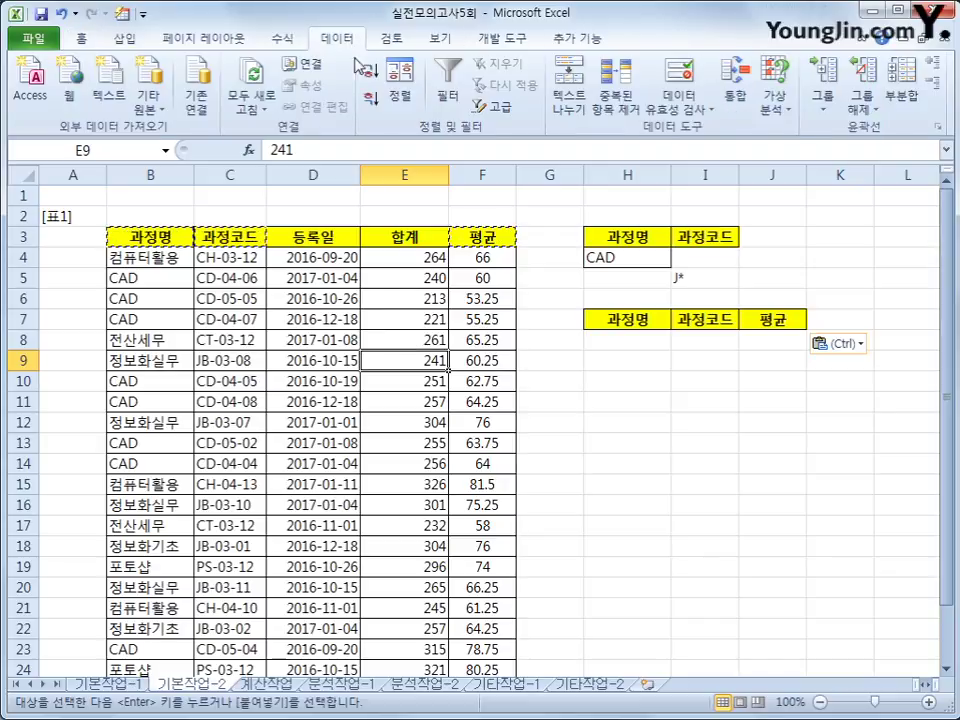
click(494, 106)
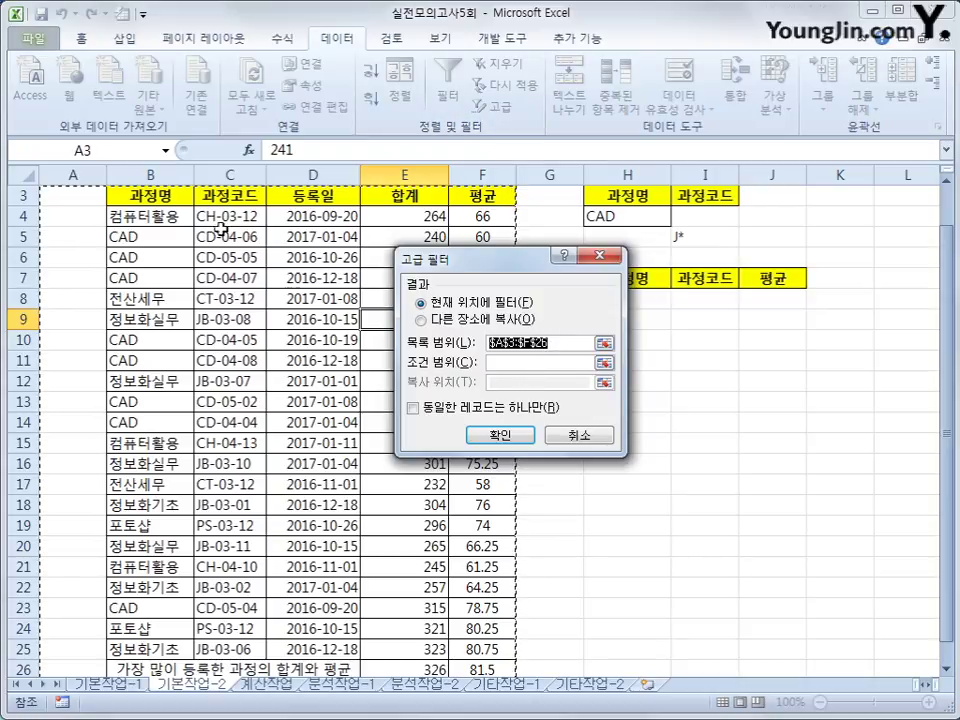
drag(172, 195, 477, 608)
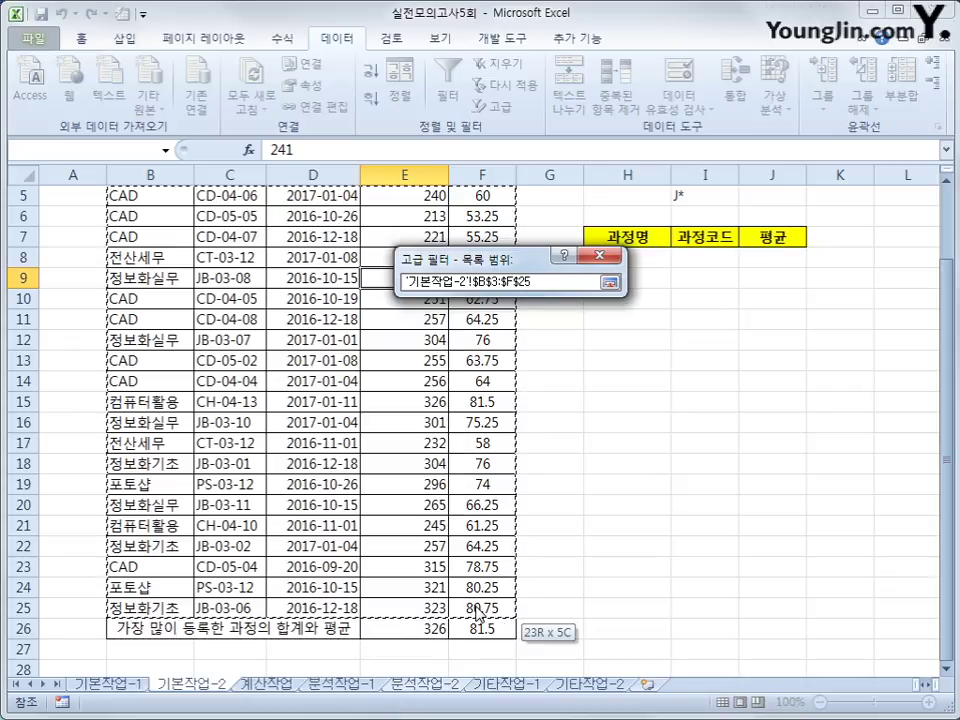
drag(477, 612, 477, 607)
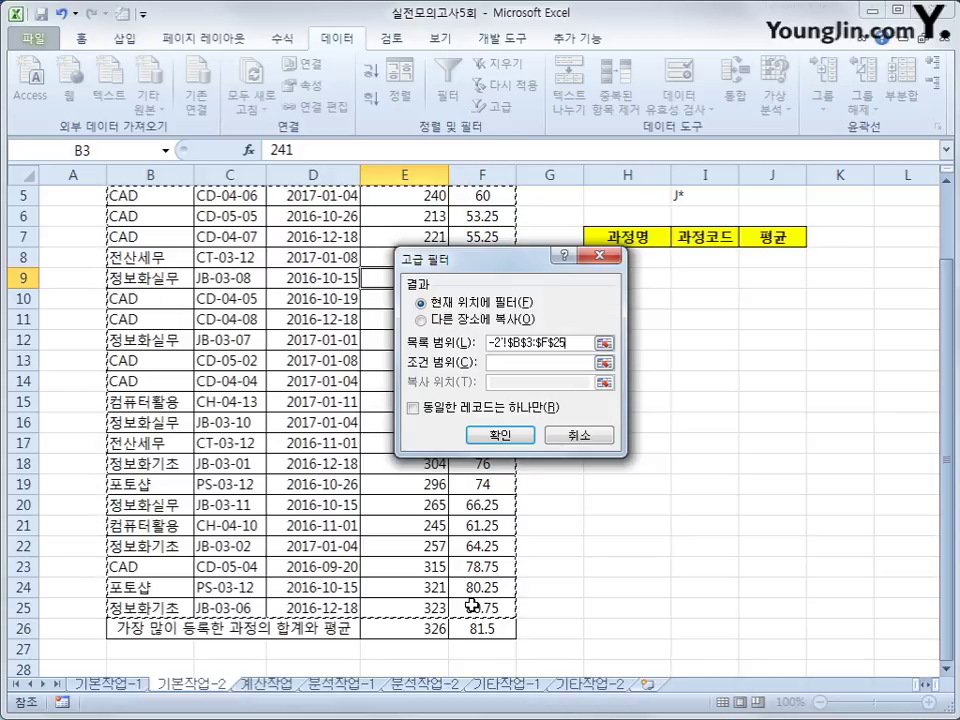
Set the advanced filter's criteria range to $H$3:$I$5.
click(545, 362)
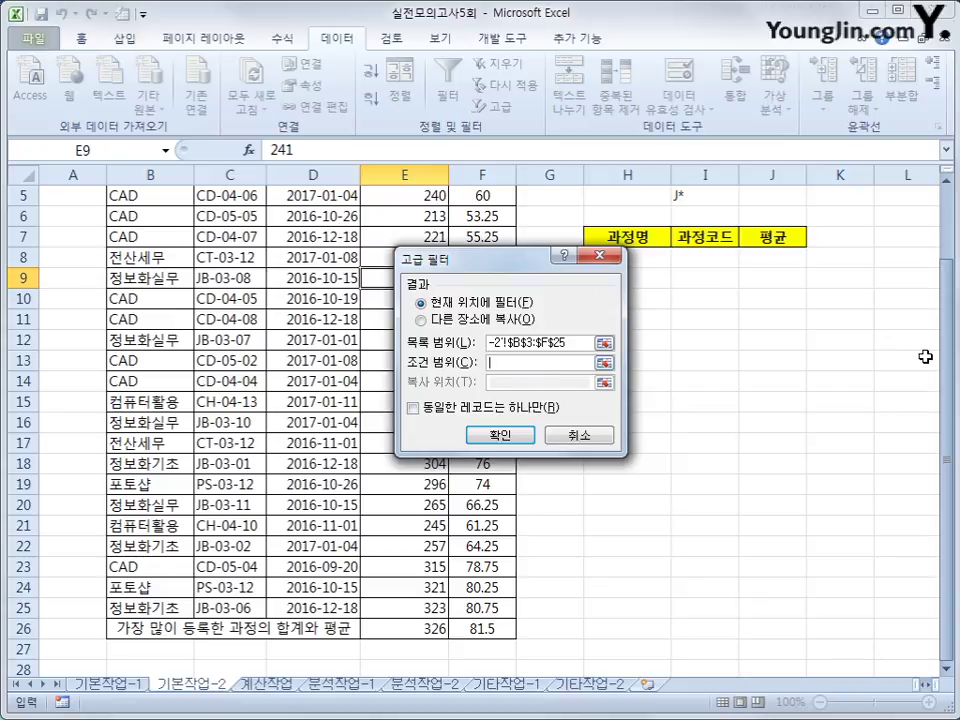
drag(953, 378, 953, 372)
drag(636, 218, 690, 255)
drag(495, 258, 367, 262)
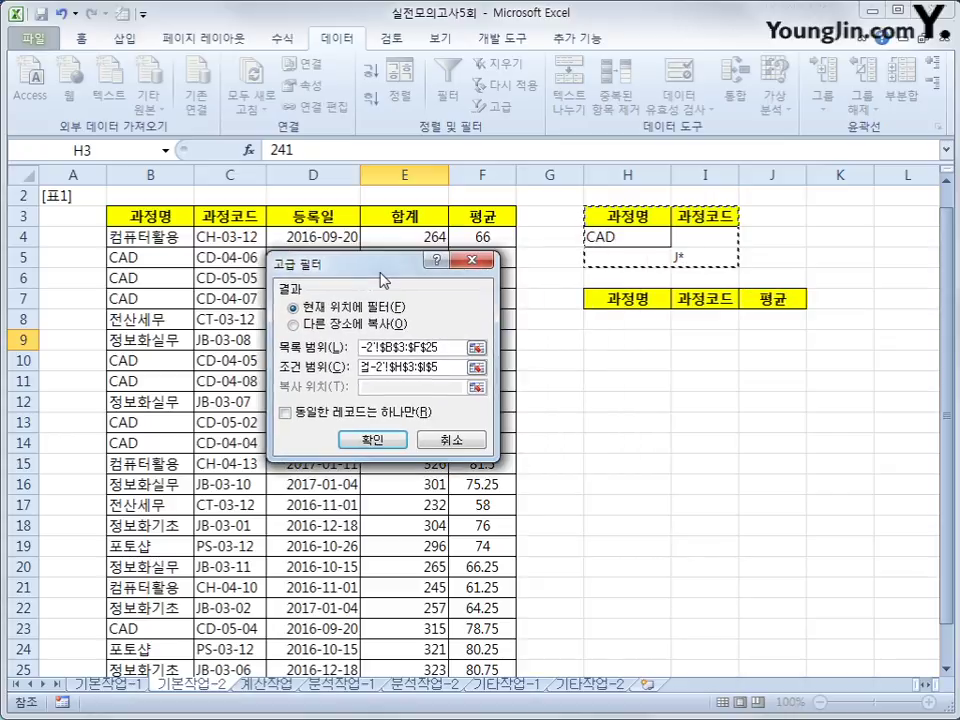
Set the advanced filter to copy its results to another location, $H$7:$J$7, and run it.
click(370, 325)
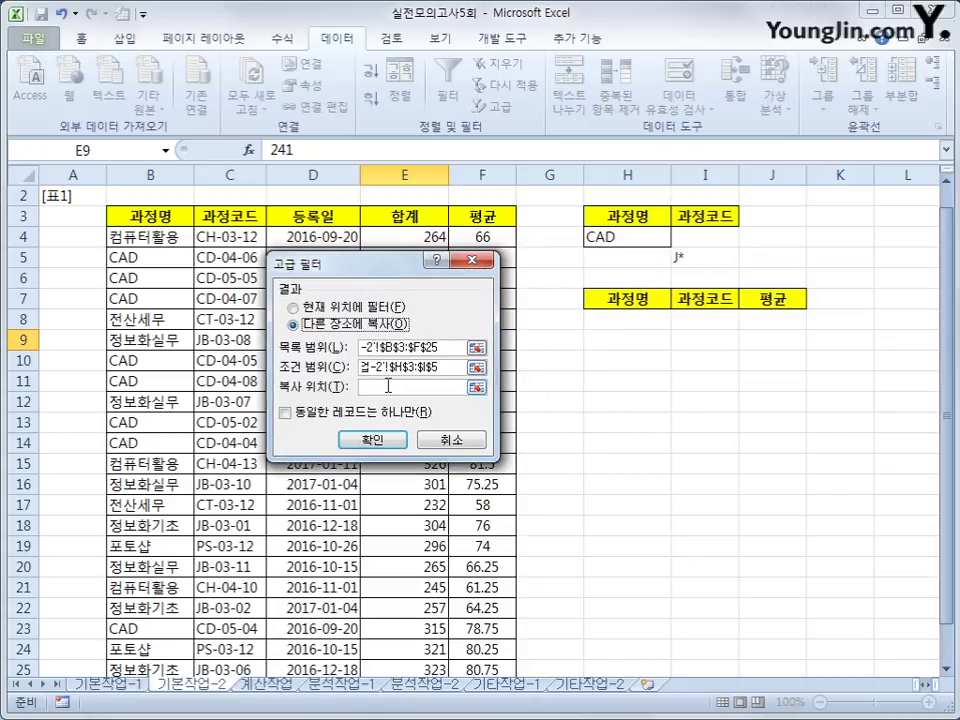
click(420, 387)
drag(643, 305, 746, 301)
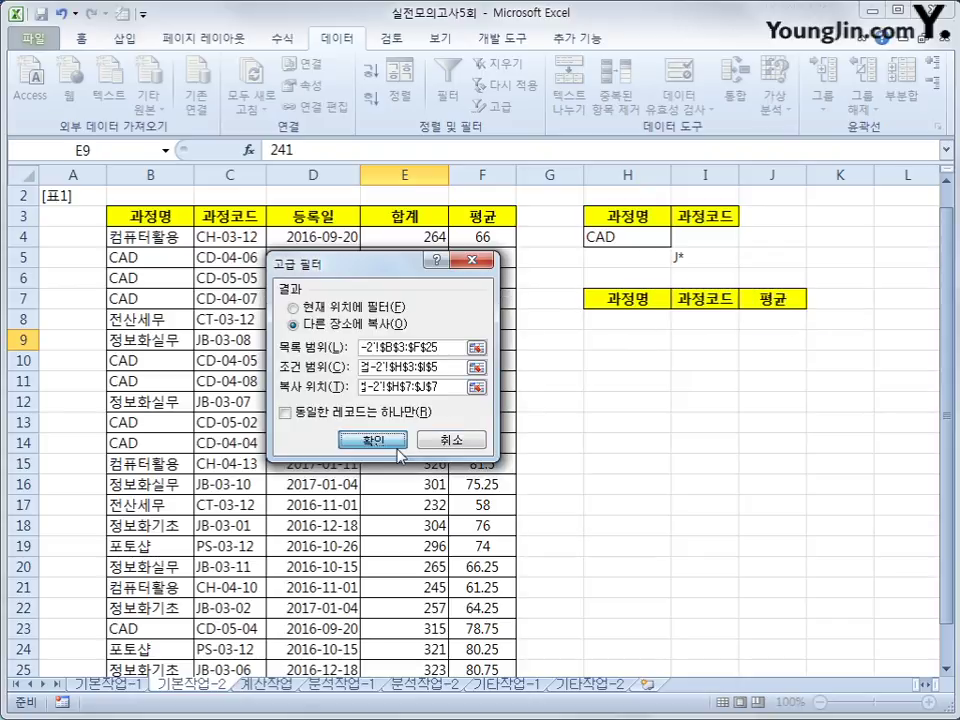
click(392, 442)
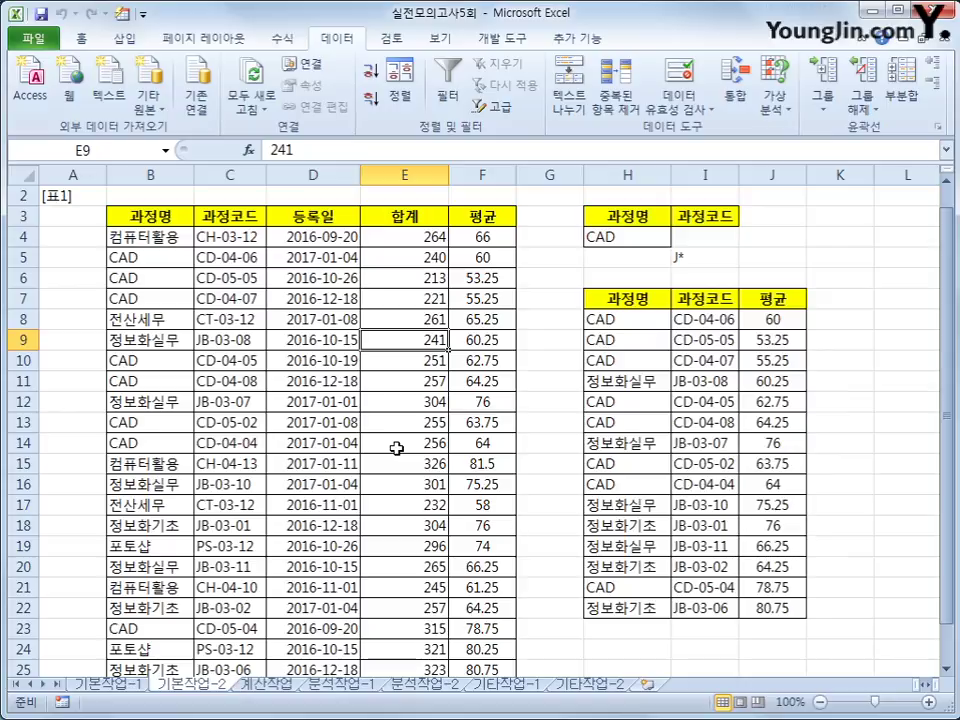
click(623, 237)
click(679, 254)
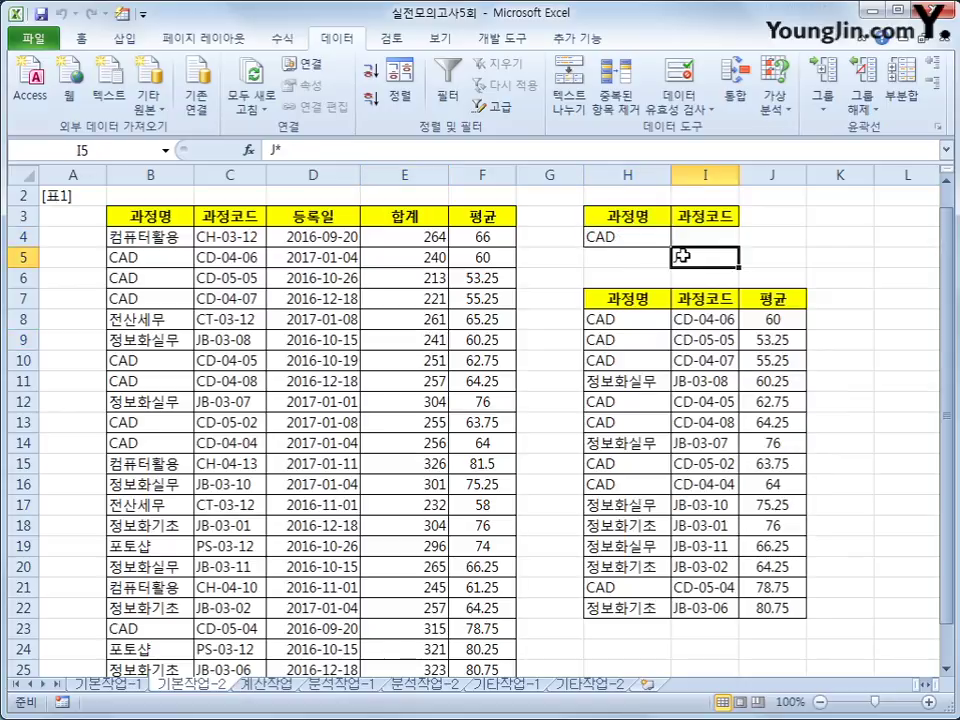
click(726, 385)
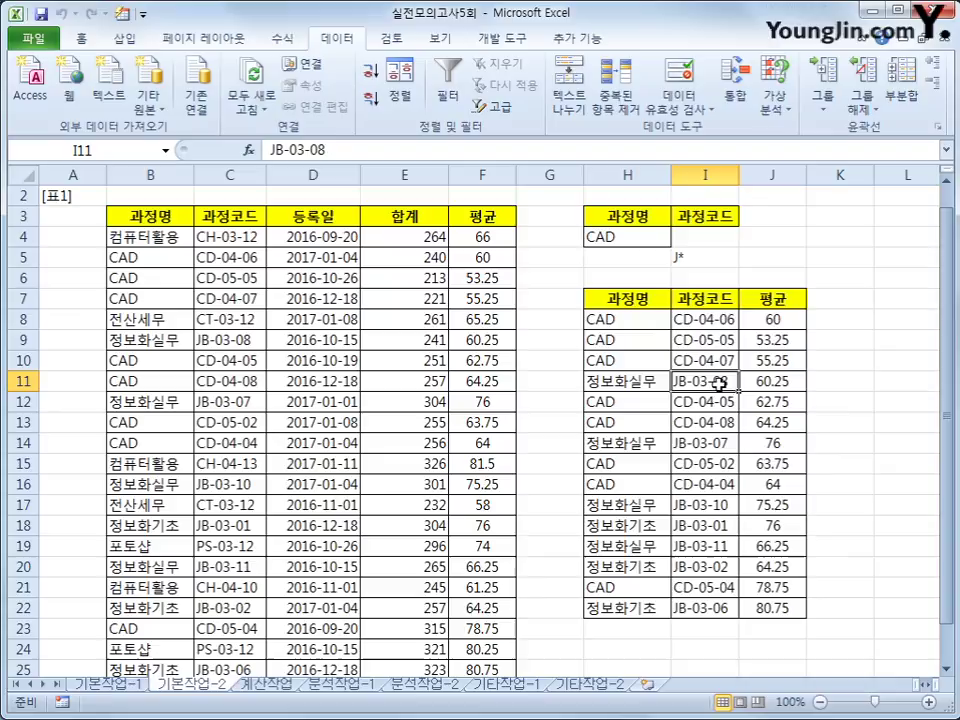
click(712, 443)
click(710, 502)
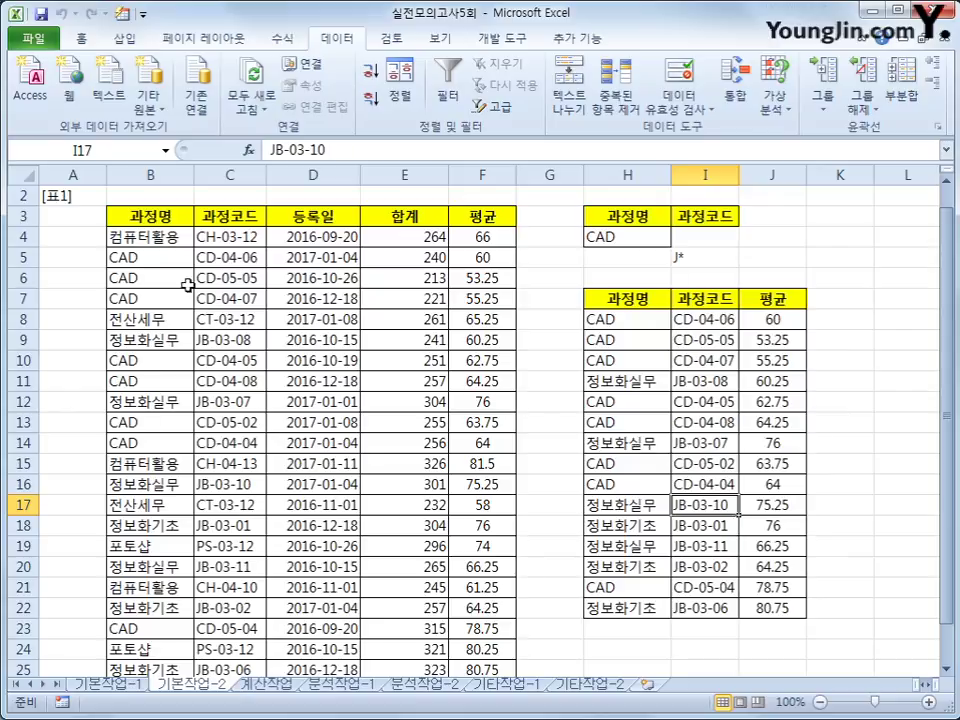
Select the course records B4:F25 and start a new conditional formatting rule that uses a formula to determine the cells.
click(168, 240)
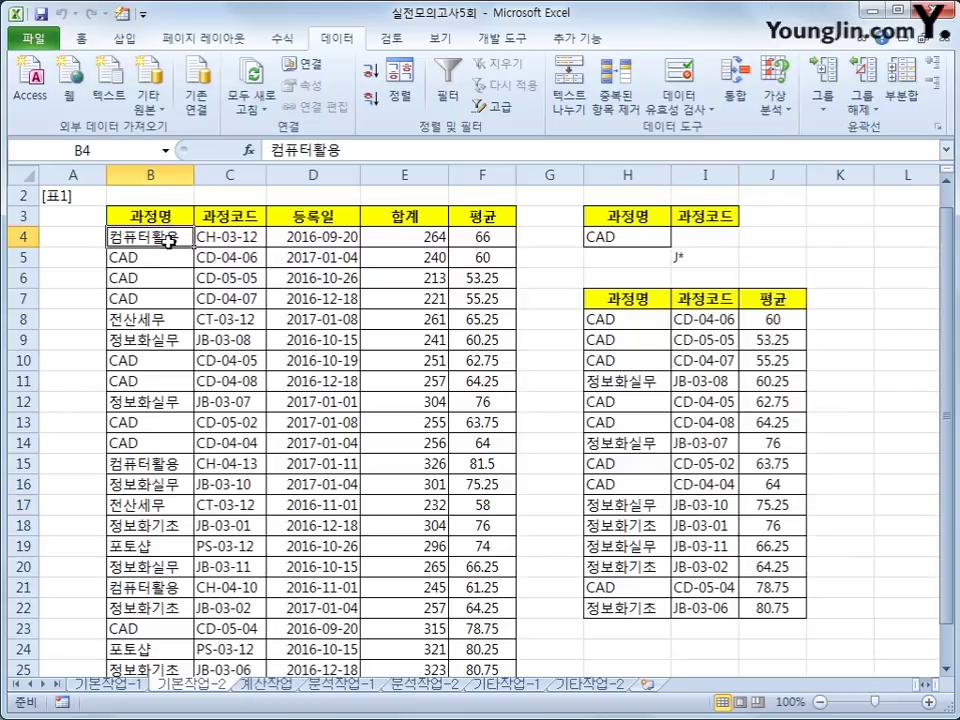
drag(168, 240, 468, 615)
scroll(462, 583, up, 2)
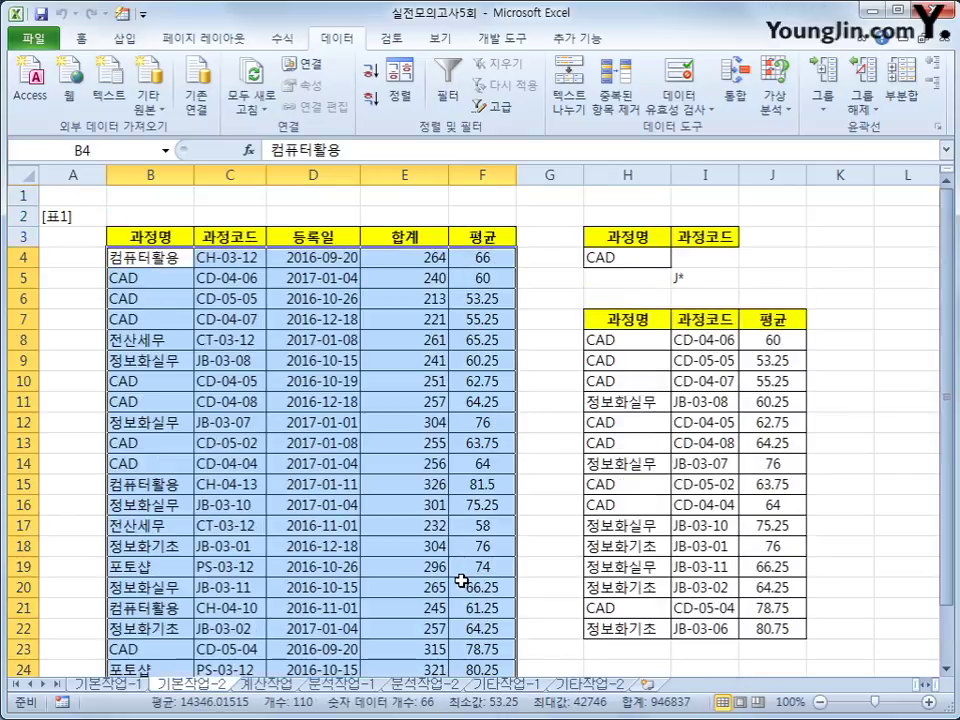
click(80, 38)
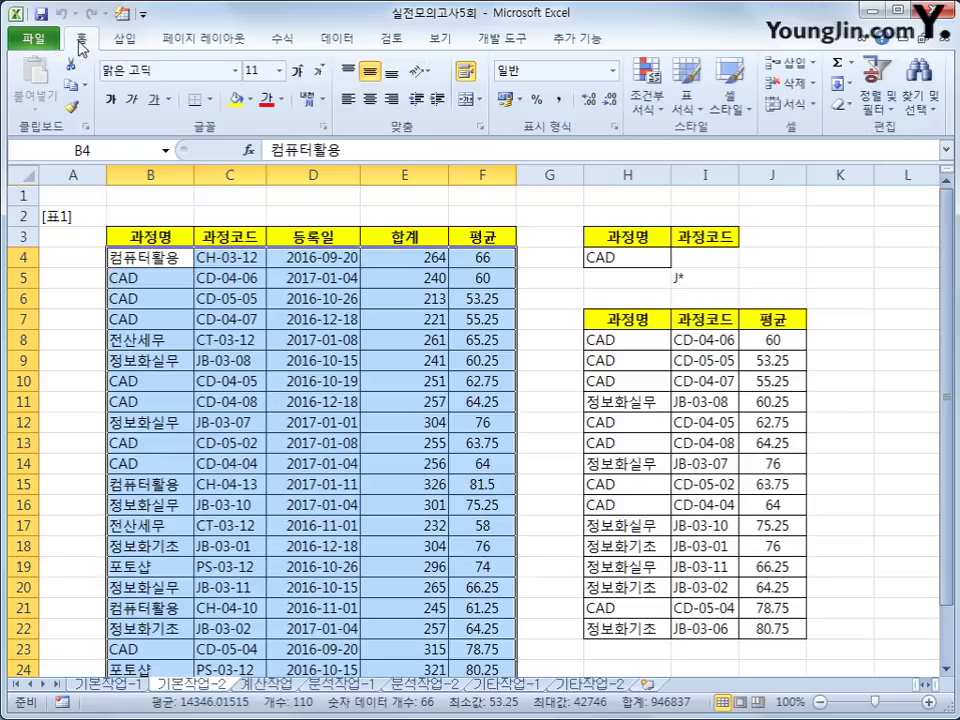
click(646, 110)
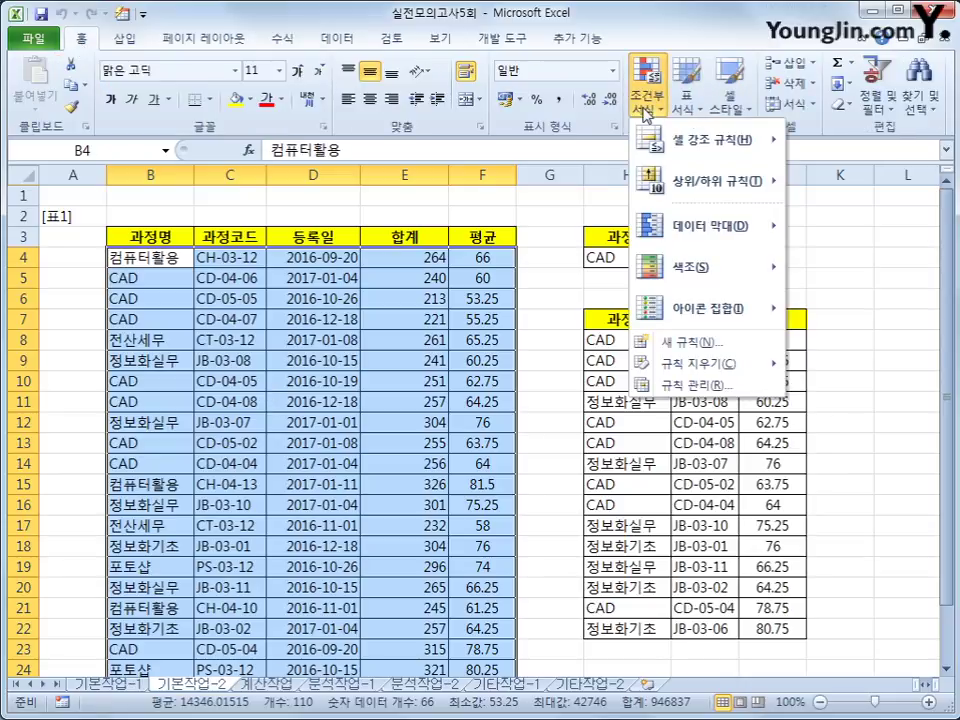
click(740, 343)
drag(405, 190, 540, 200)
click(540, 328)
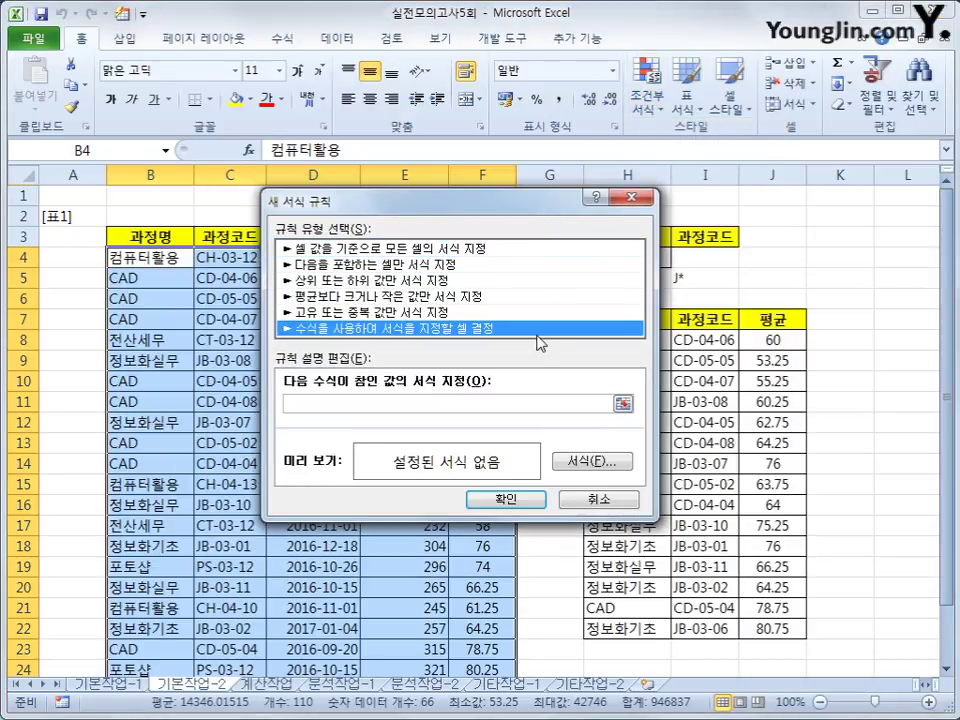
Begin the rule formula with an OR test for course codes starting with J: =OR(LEFT($C4,1)="J",LEFT(.
click(494, 407)
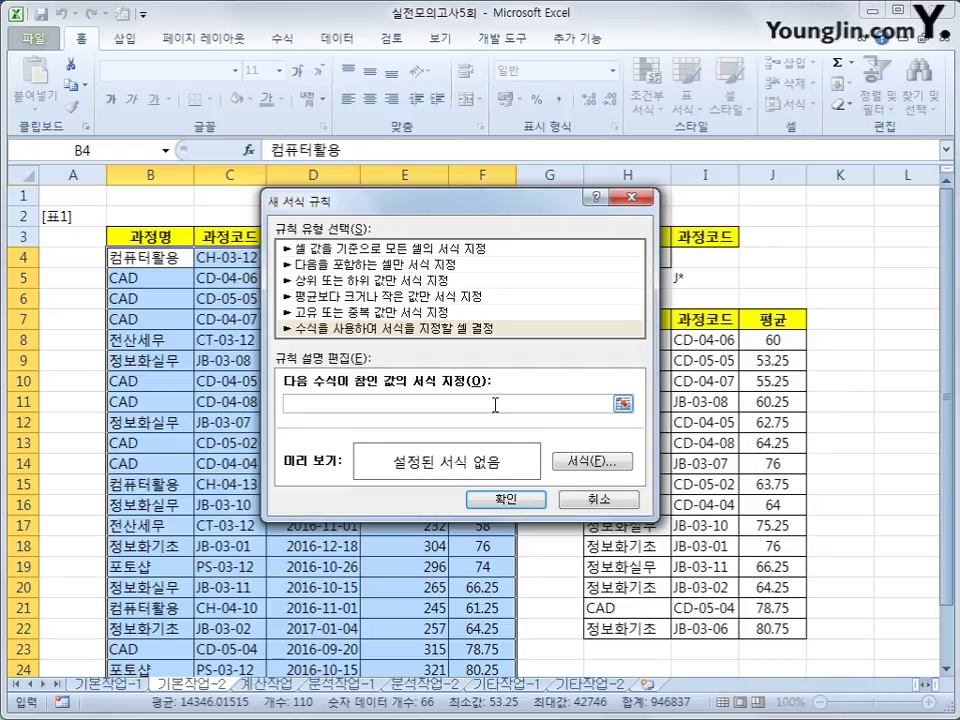
text(ㅋ)
text(OR()
text(I)
text(LEFT()
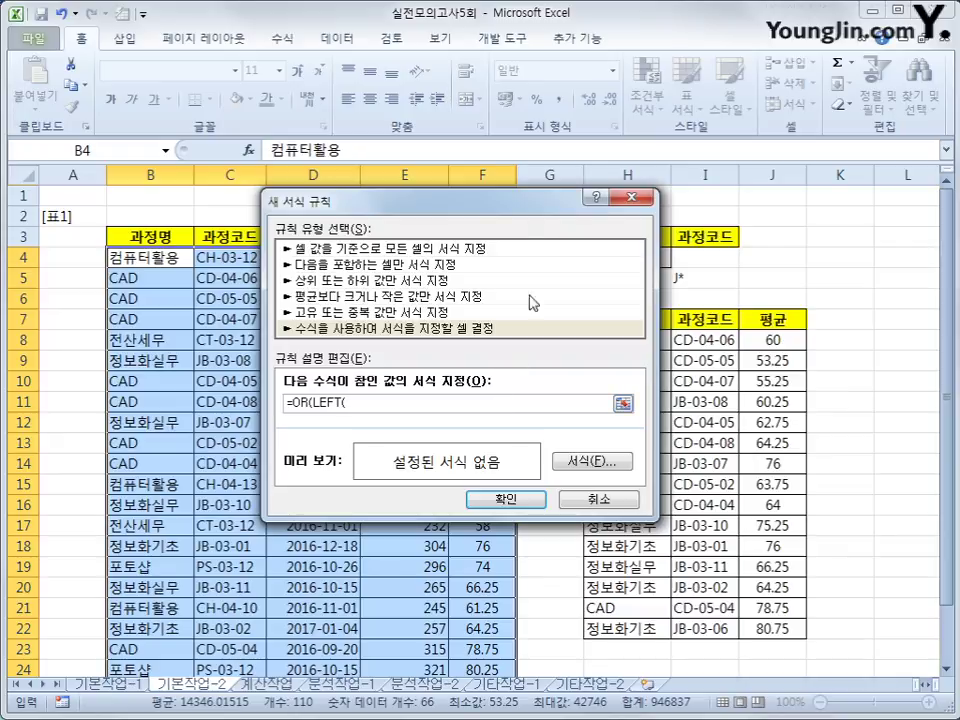
drag(527, 210, 705, 248)
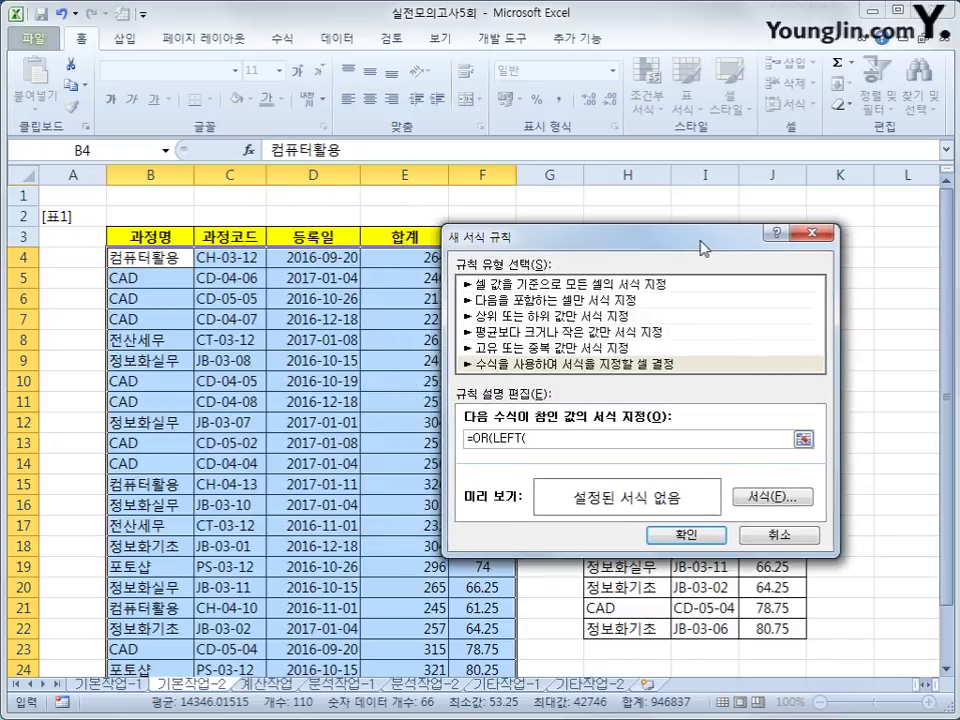
click(249, 262)
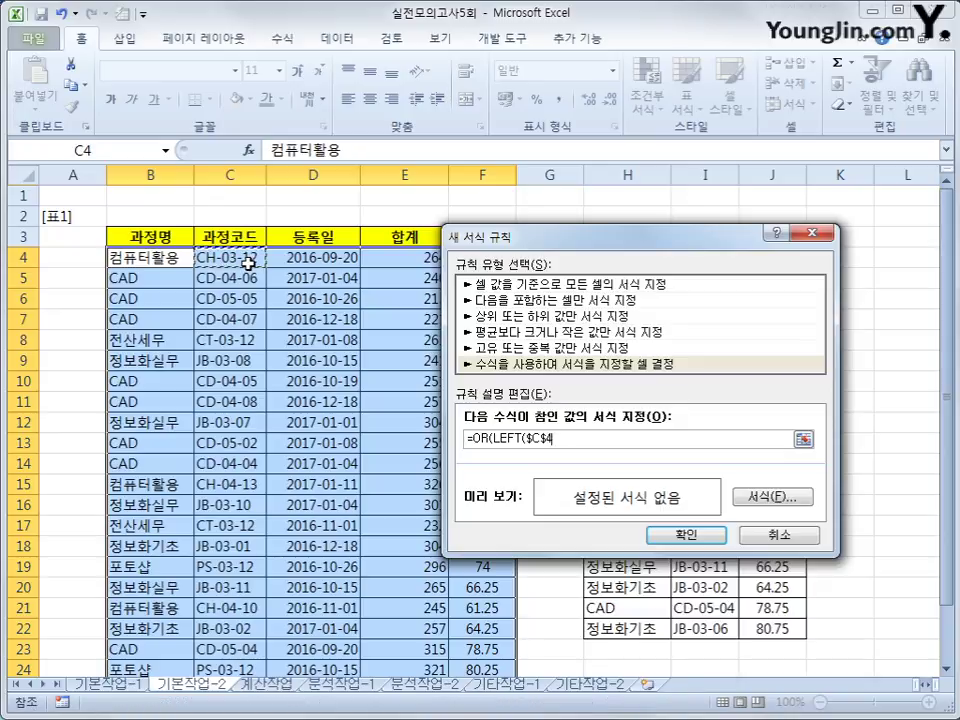
key(F4)
key(F4)
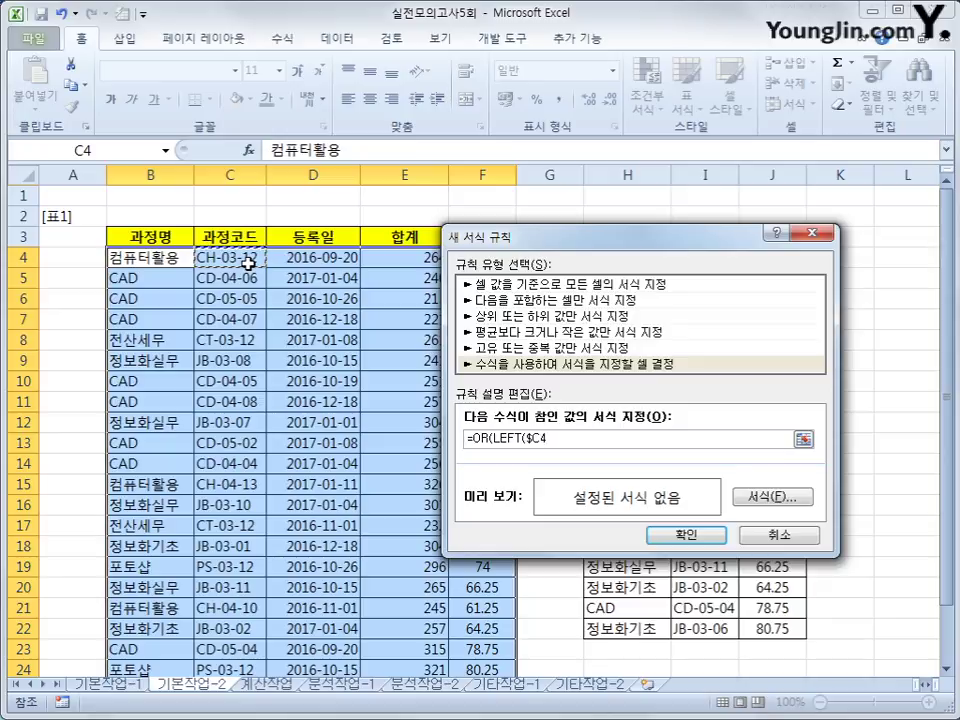
text(,)
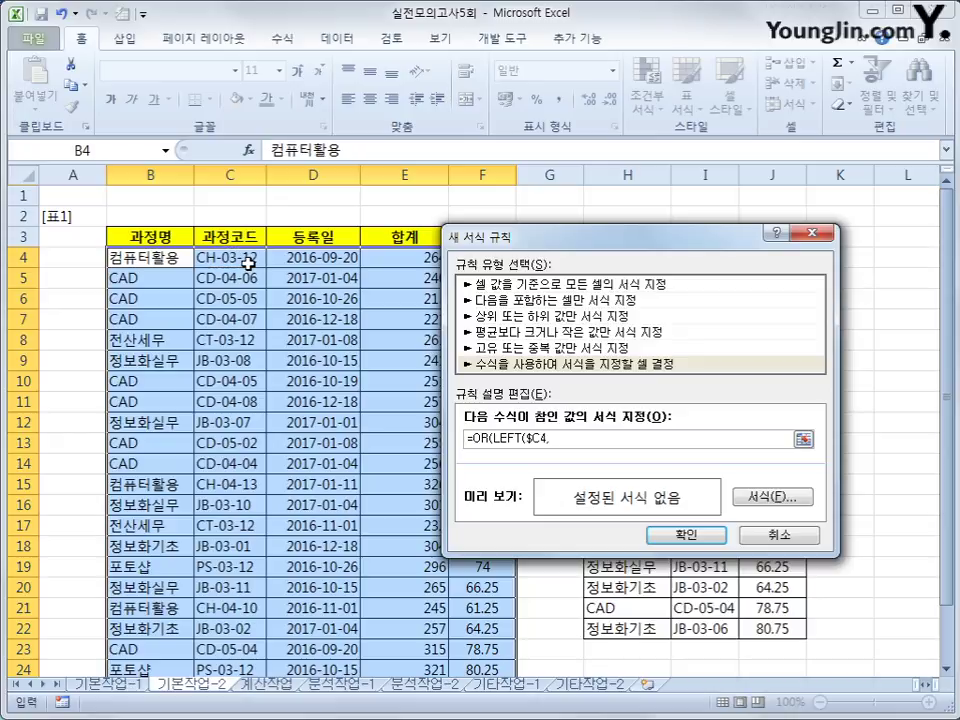
text(1)="J",LEFT()
Complete the rule formula with the test for codes starting with P, giving =OR(LEFT($C4,1)="J",LEFT($C4,1)="P").
click(213, 262)
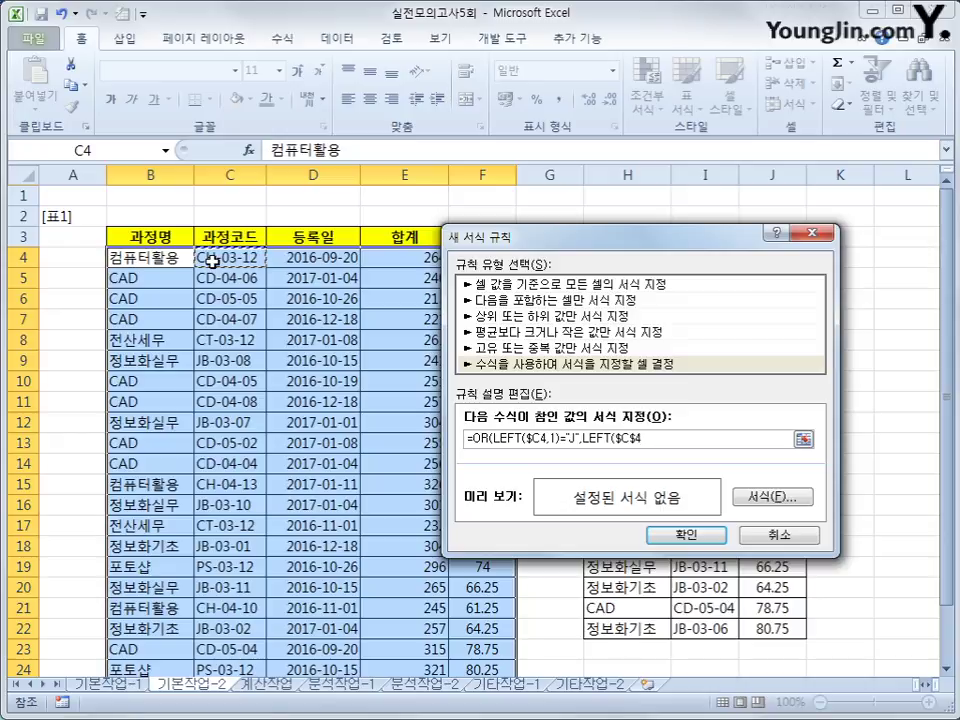
key(F4)
key(F4)
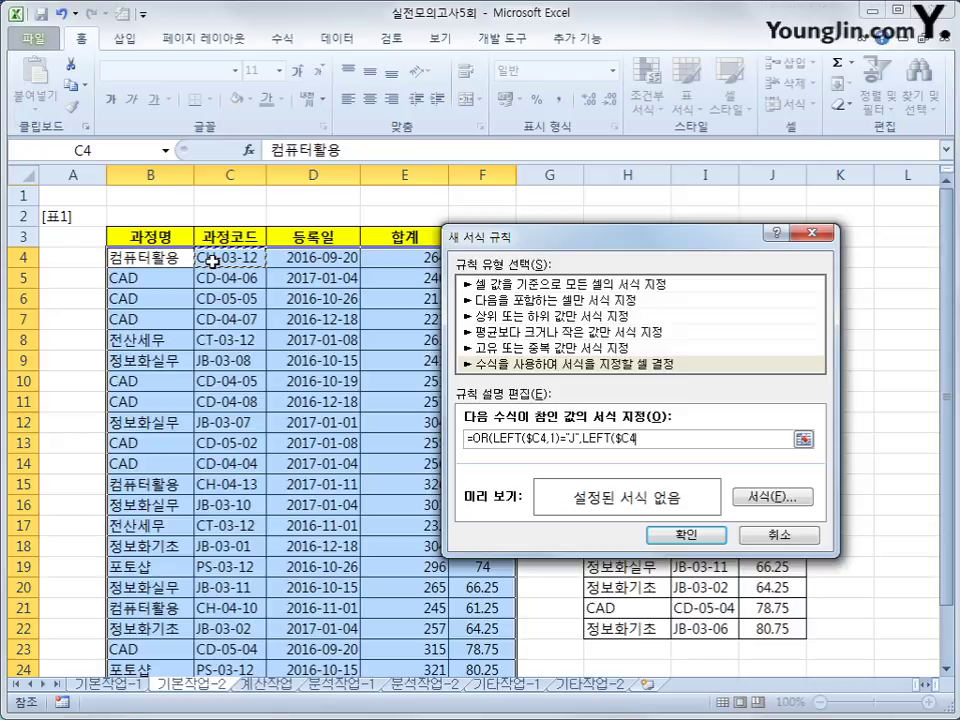
text(,1)="P")
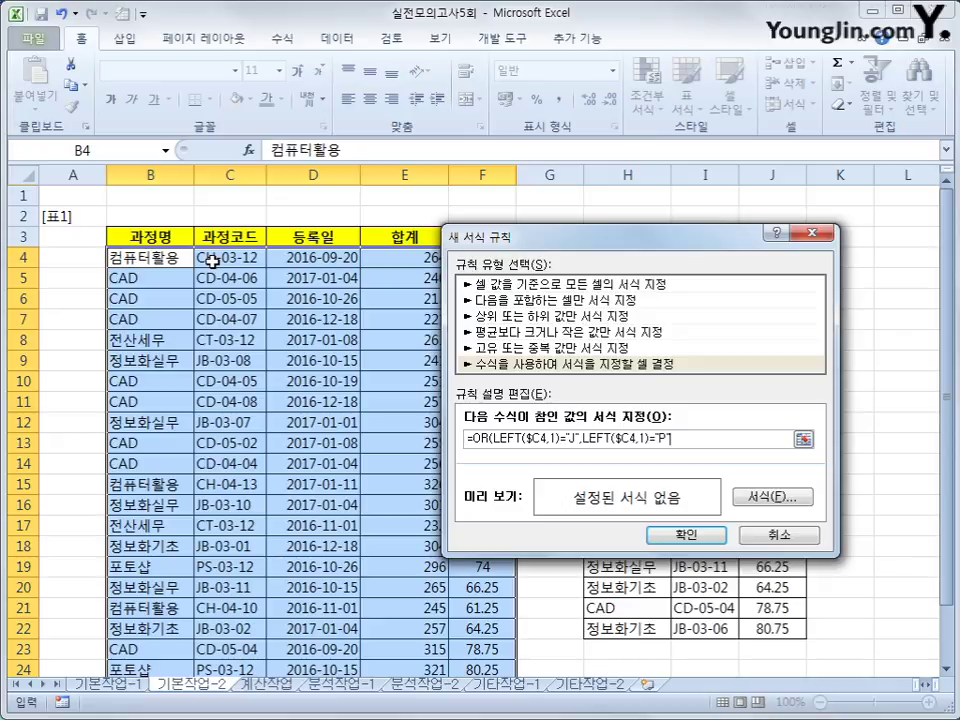
text())
Set the rule's format to bold (굵게) with the standard red font color and apply the rule.
click(766, 497)
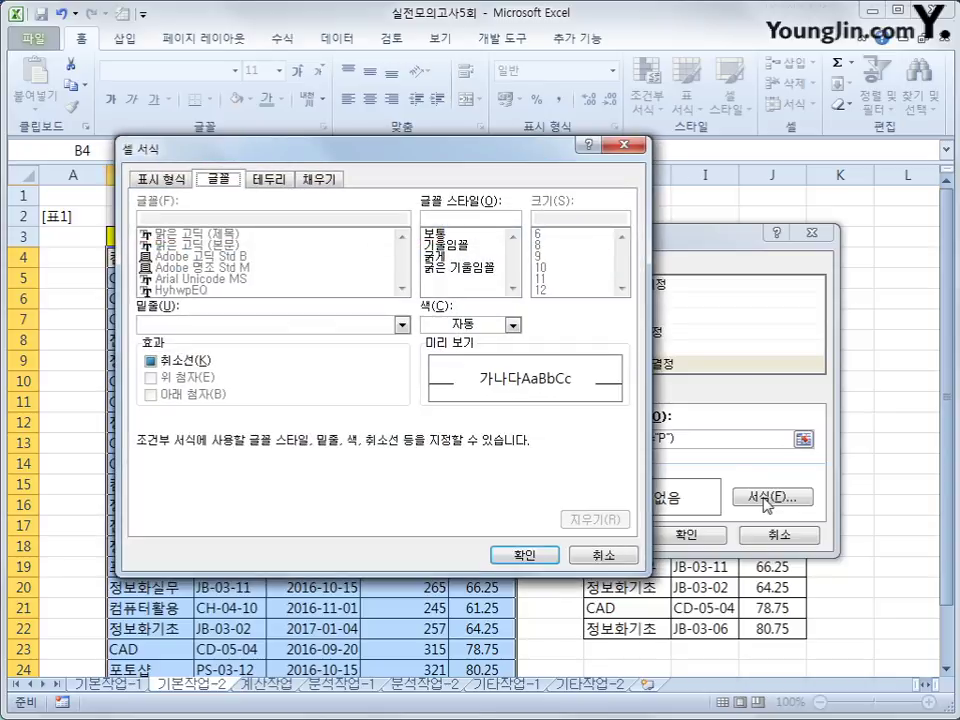
click(462, 257)
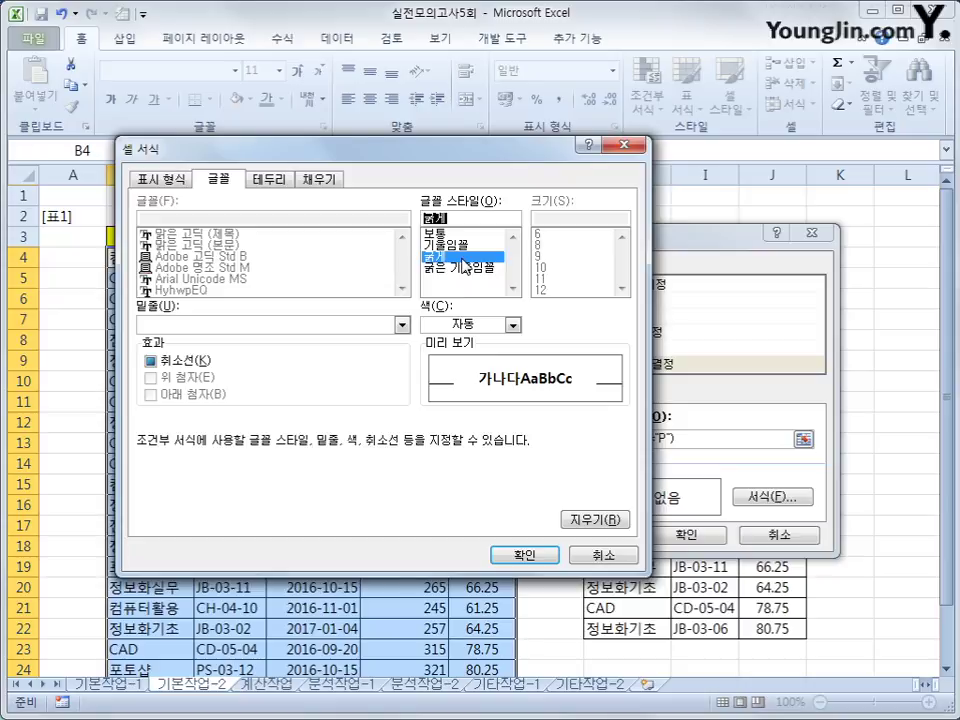
click(495, 327)
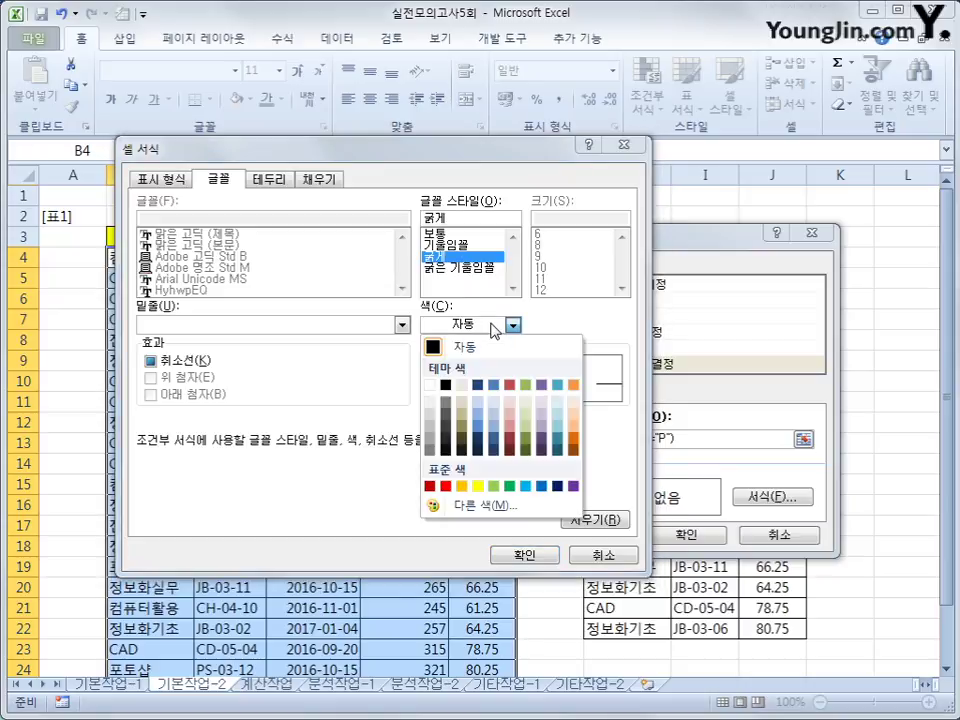
click(445, 486)
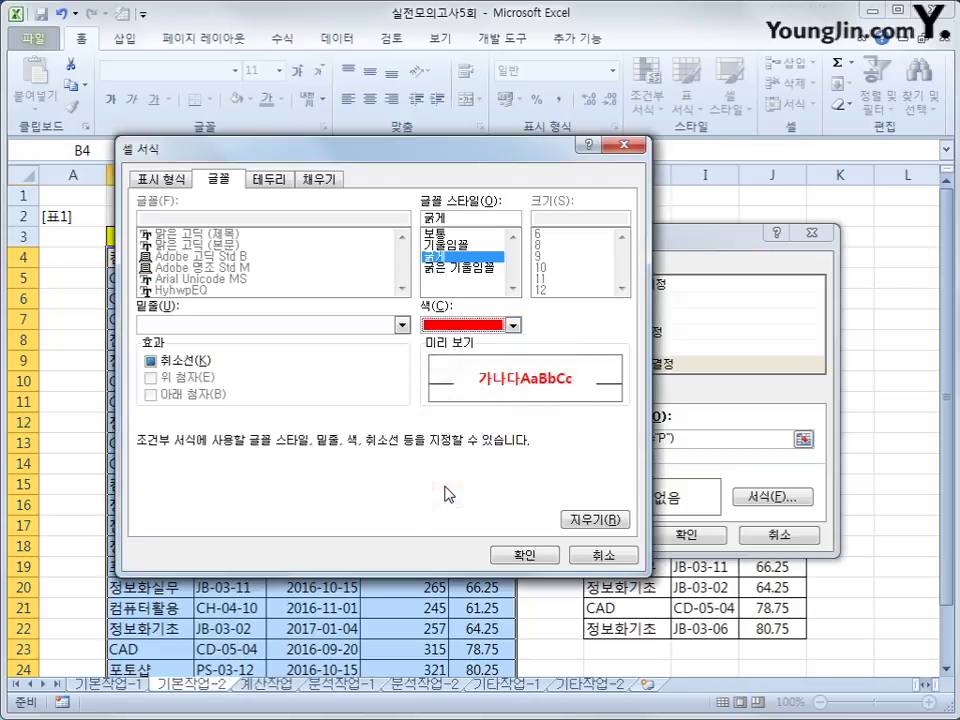
click(523, 554)
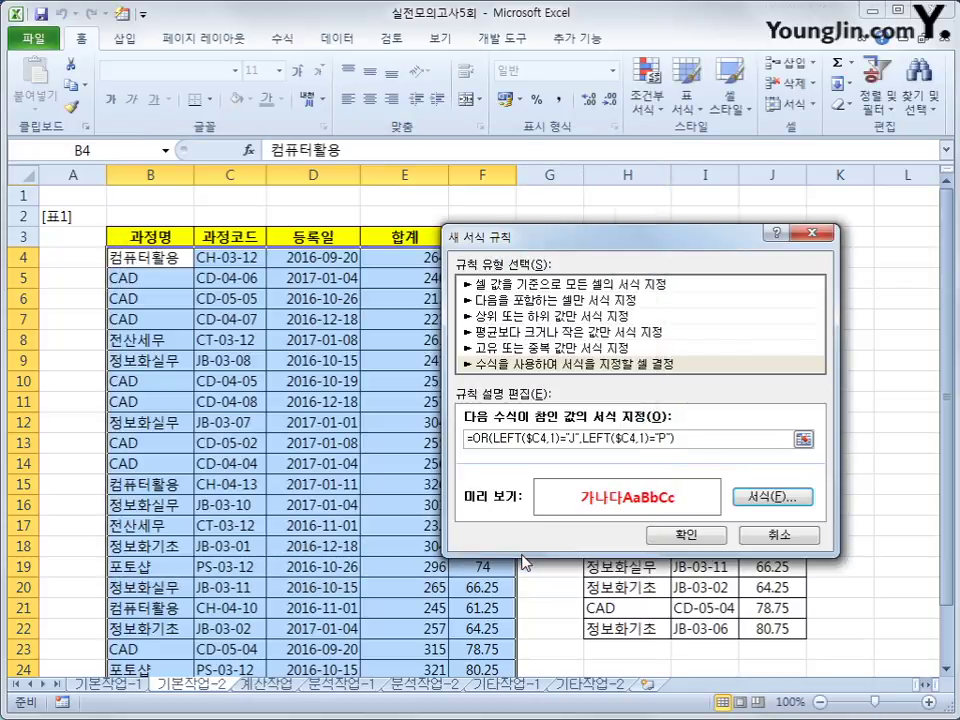
click(688, 537)
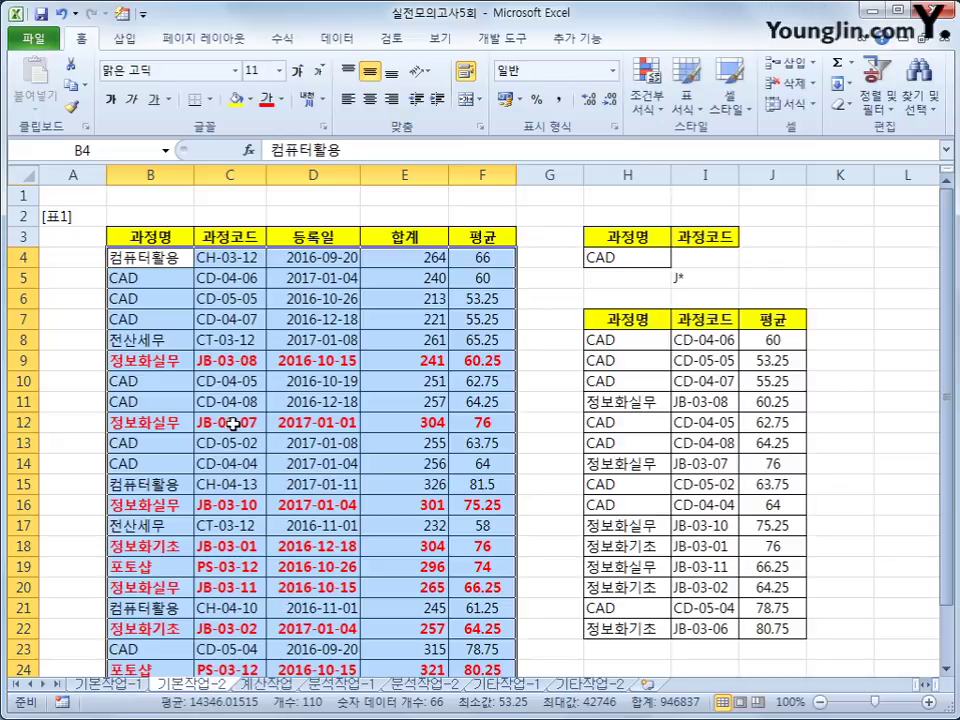
click(200, 567)
scroll(240, 568, down, 2)
scroll(275, 569, up, 2)
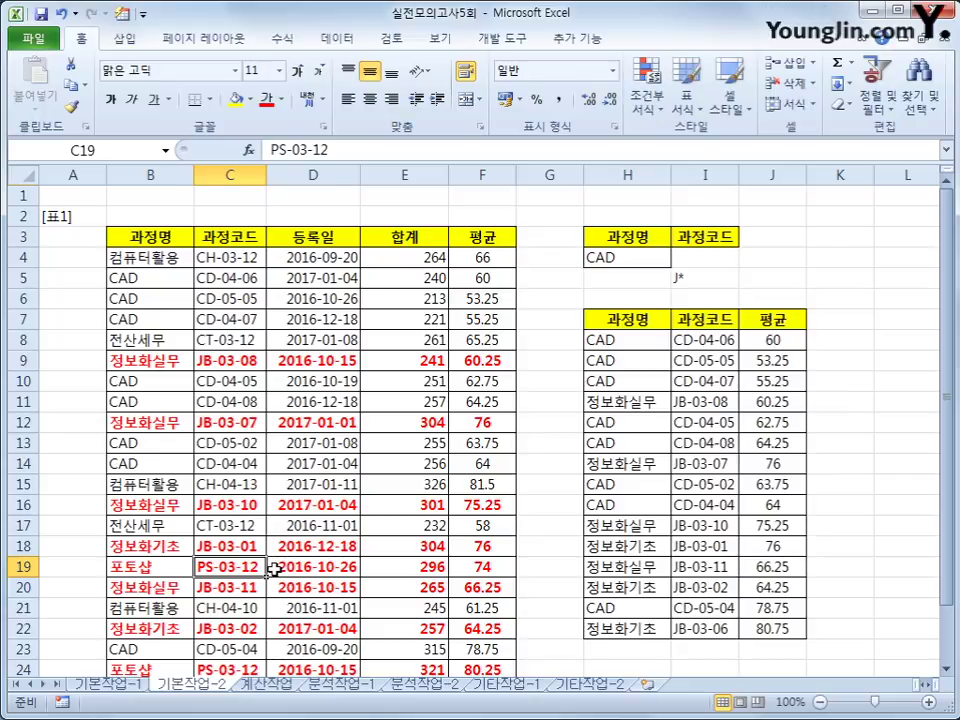
Turn on the hidden (숨김) protection option for the summary cells E26:F26, keeping them locked (잠금).
scroll(290, 555, down, 3)
drag(414, 531, 470, 530)
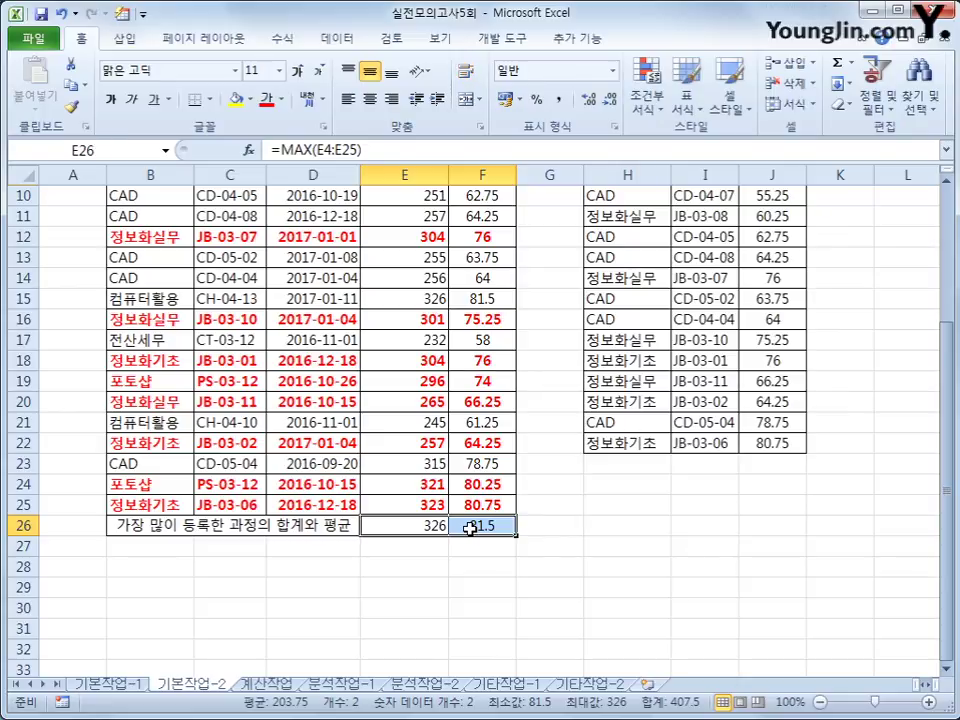
right_click(470, 529)
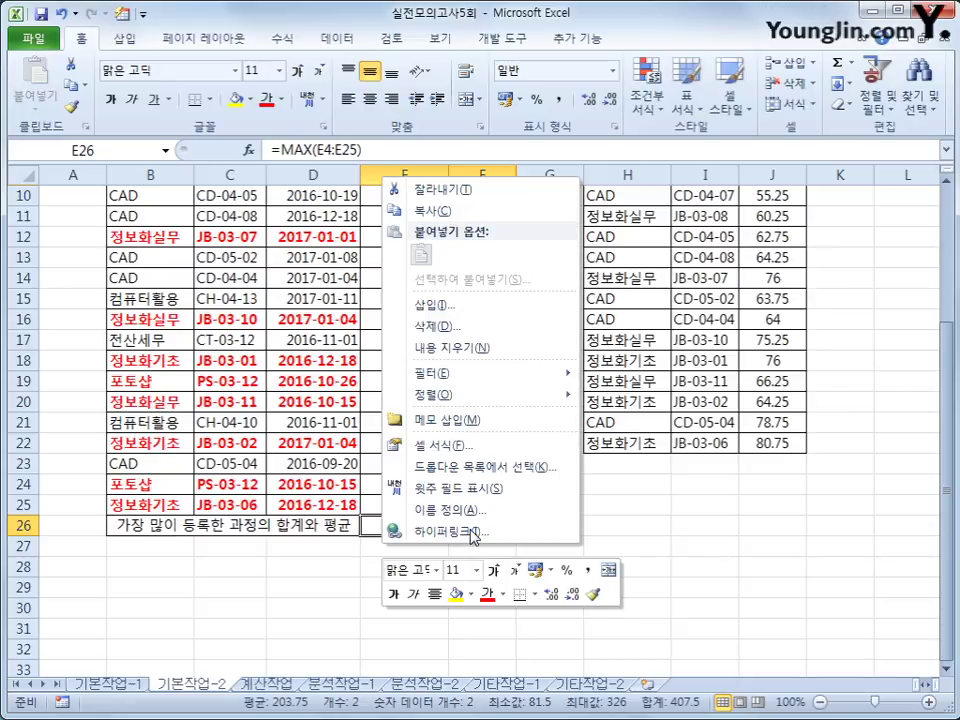
click(445, 445)
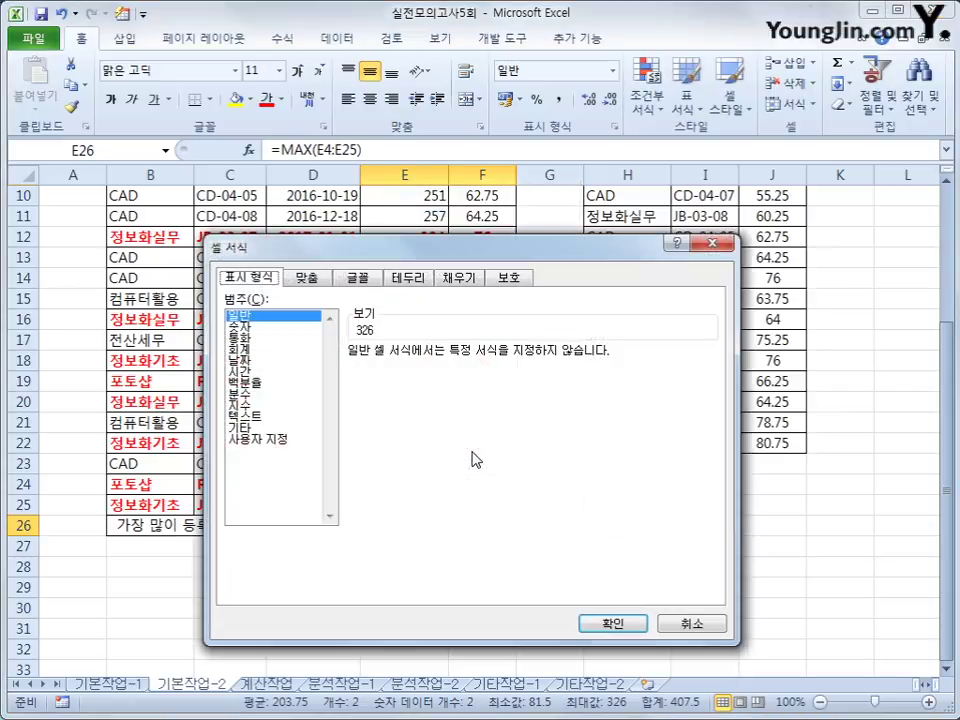
click(509, 278)
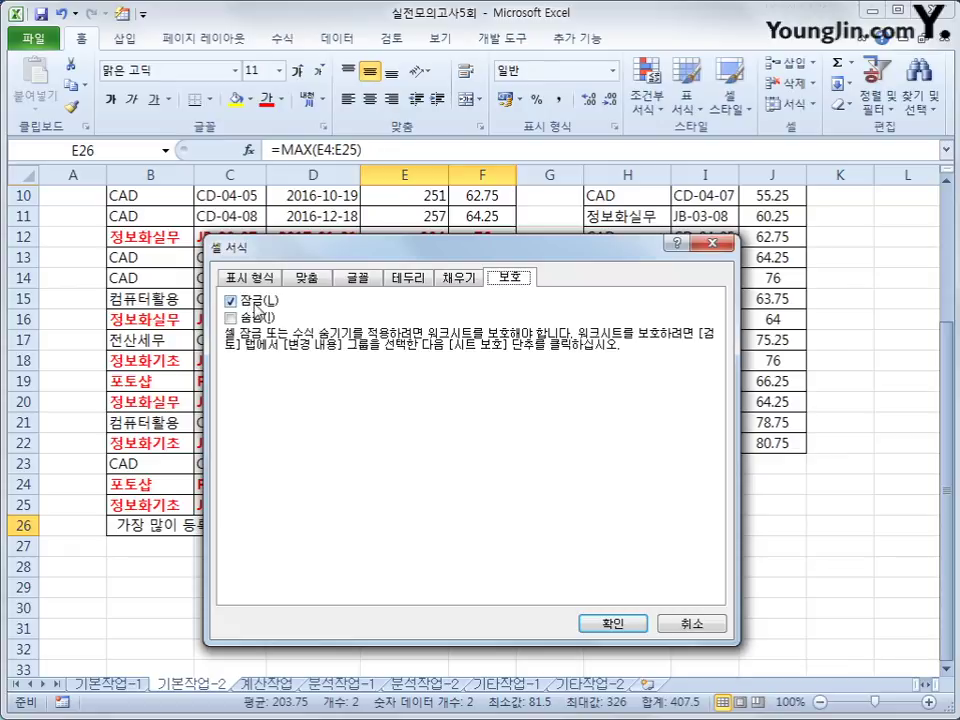
click(259, 320)
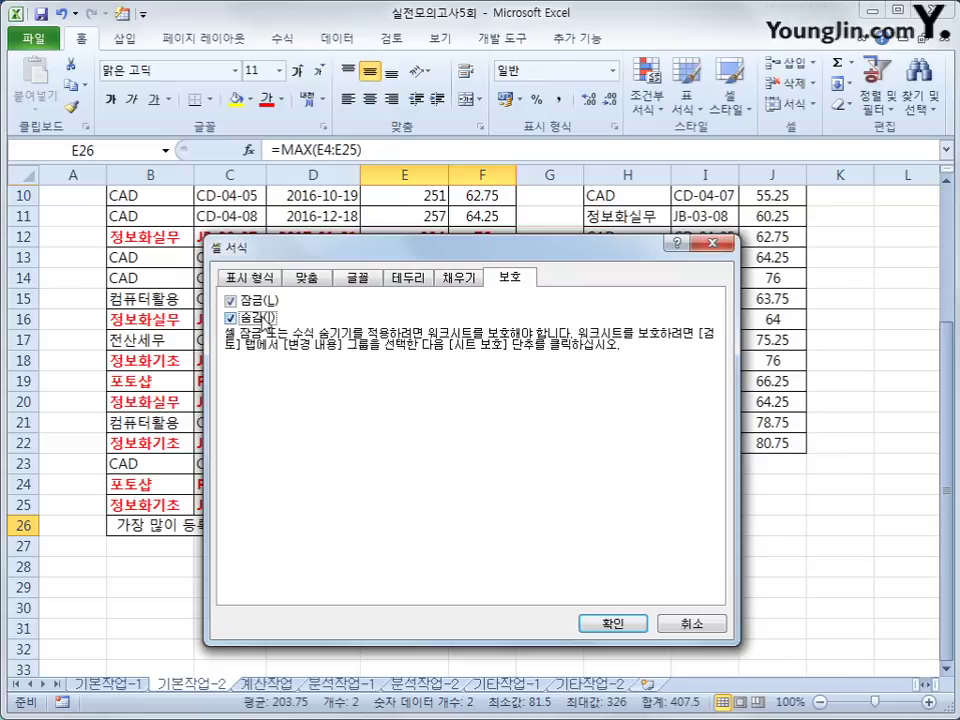
click(630, 628)
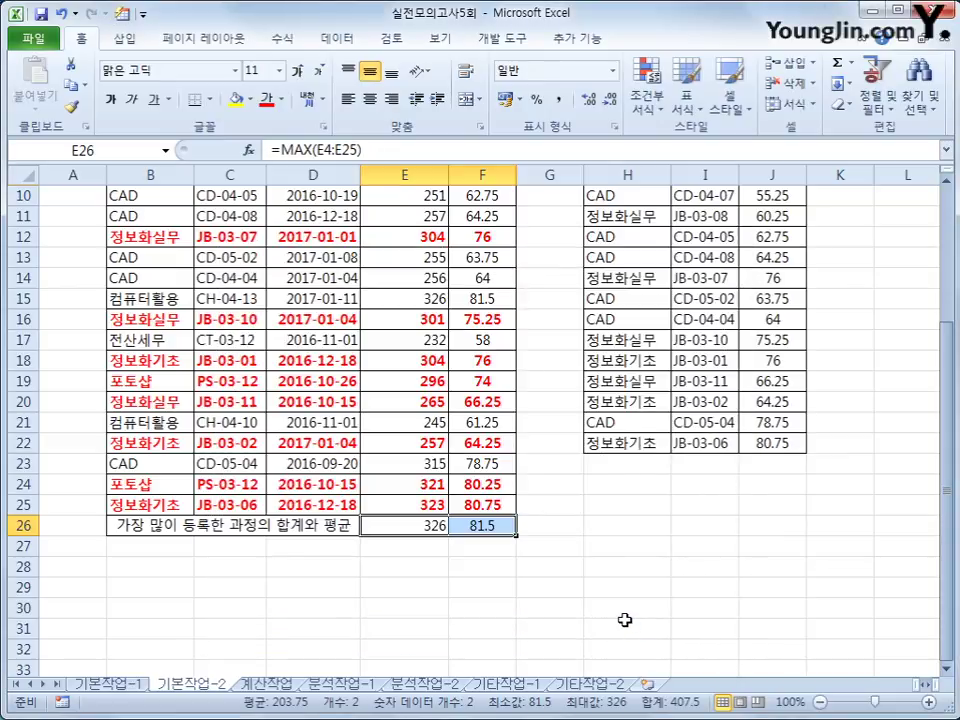
Protect the sheet without a password, allowing selection of both locked and unlocked cells.
scroll(580, 590, up, 1)
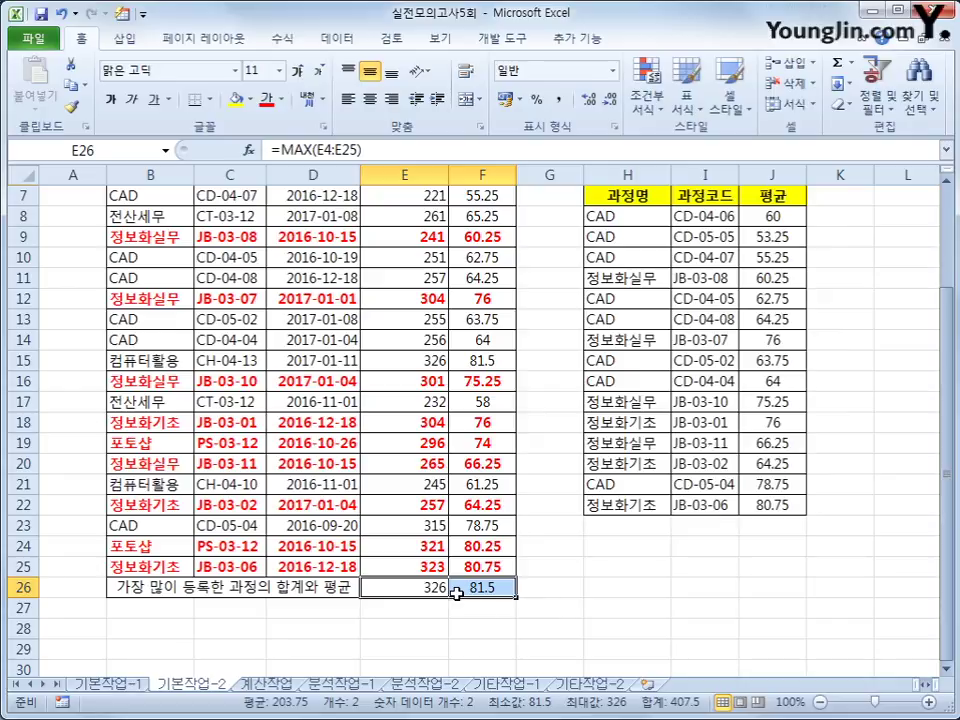
click(391, 38)
click(540, 90)
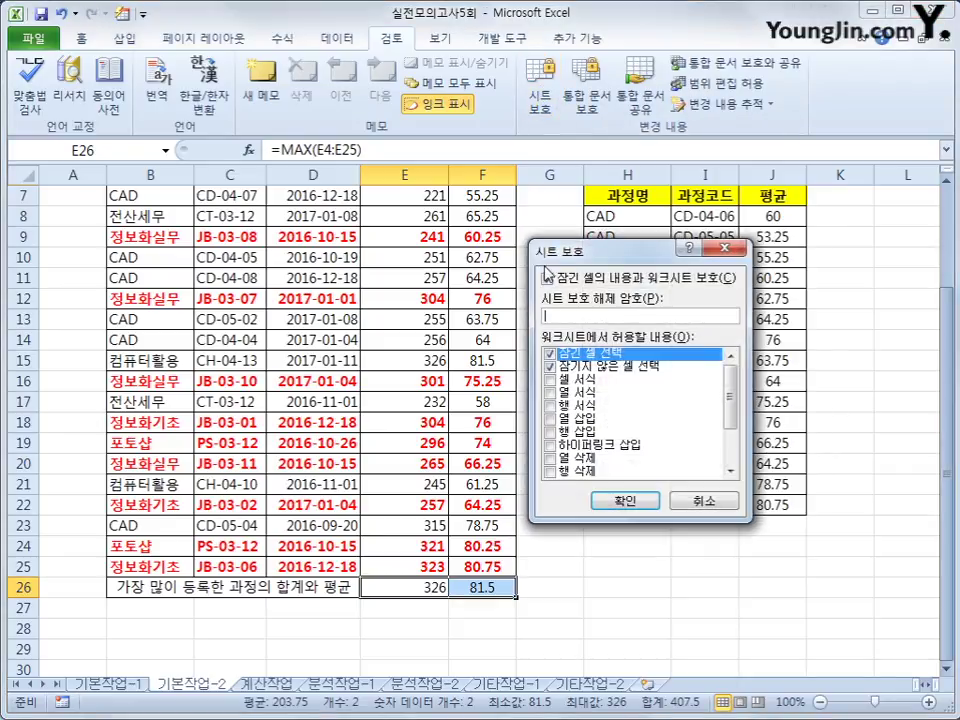
drag(631, 262, 540, 220)
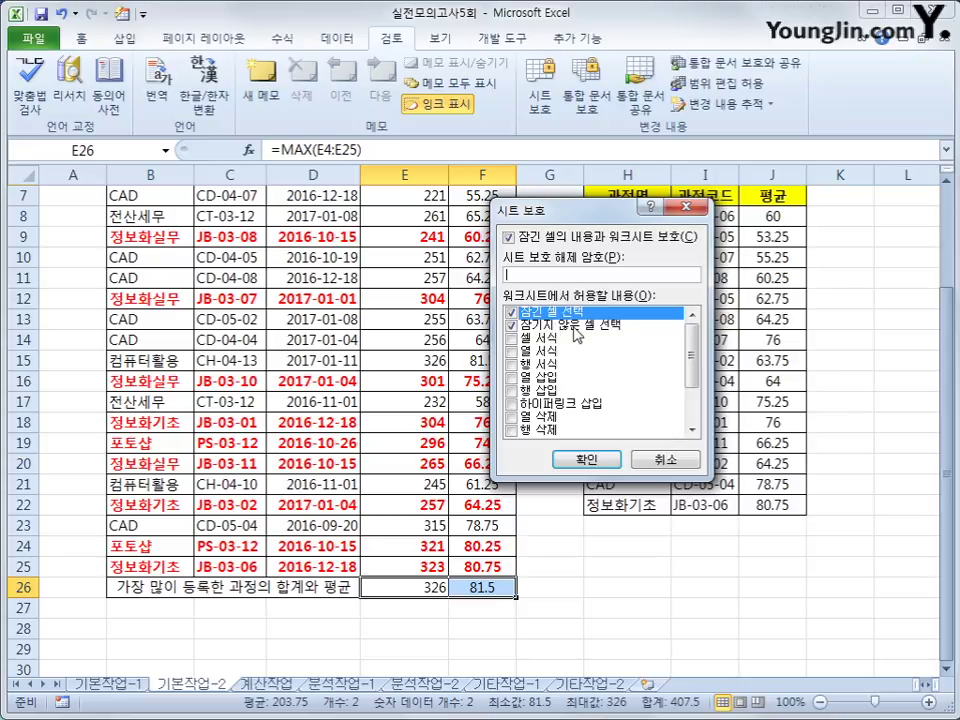
click(604, 465)
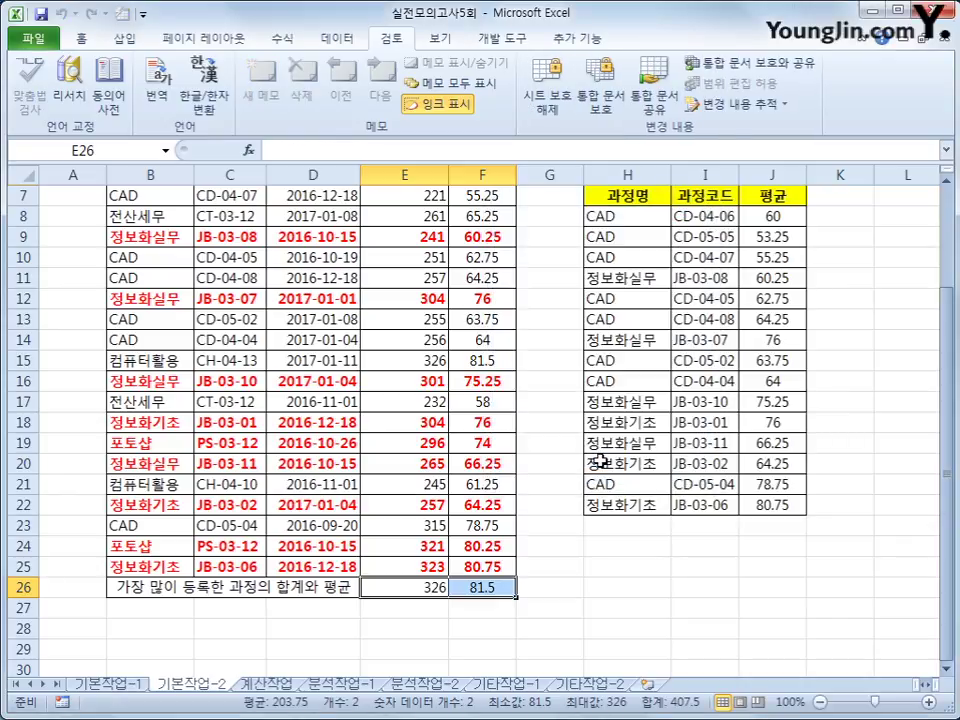
Check whether the formulas of E26 and F26 are hidden on the protected sheet.
click(475, 587)
click(424, 589)
click(476, 591)
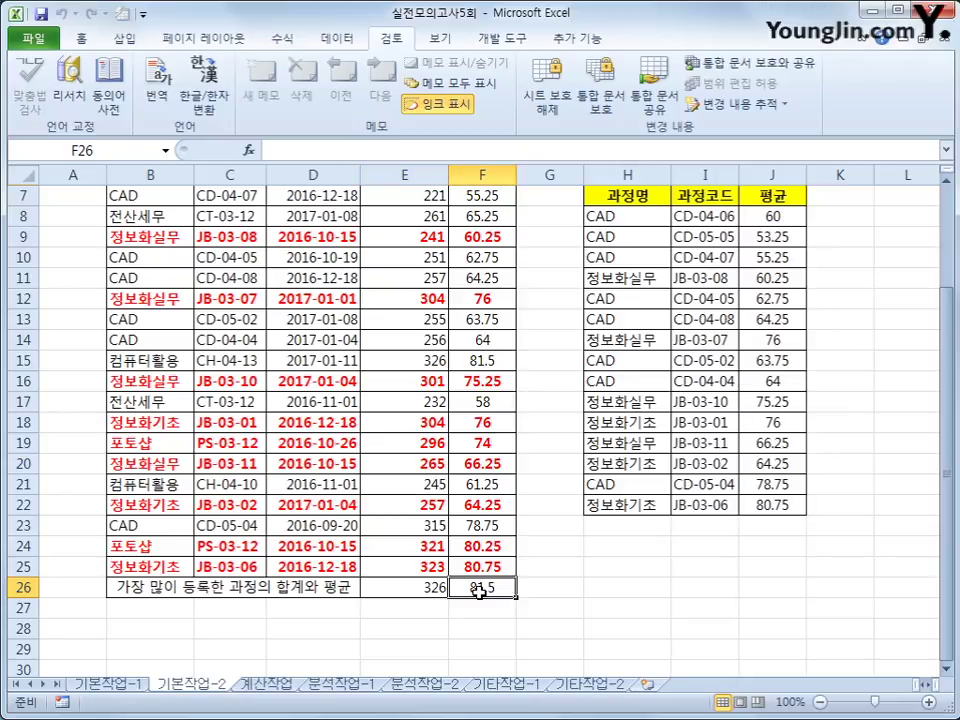
click(422, 589)
click(463, 588)
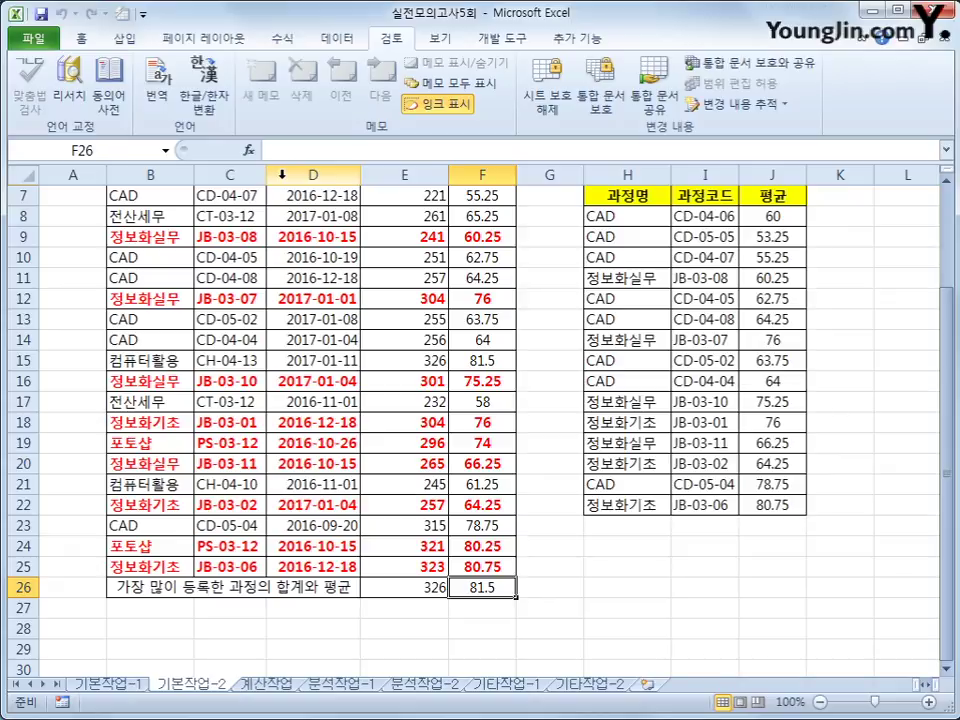
Protect the workbook's windows (창) only, with structure (구조) protection turned off and no password.
click(601, 97)
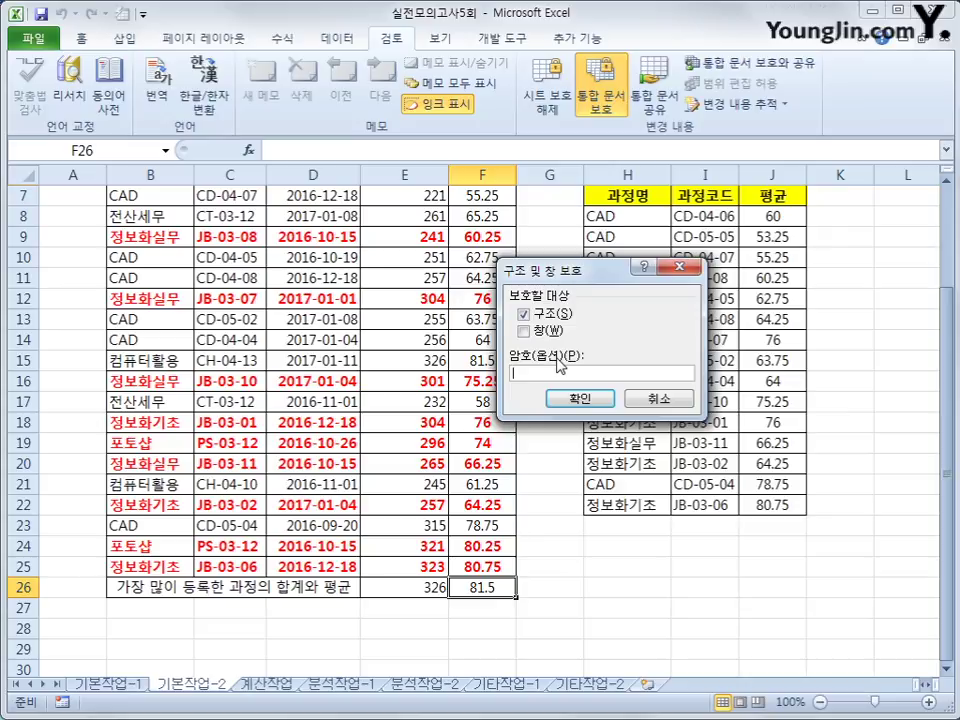
click(521, 314)
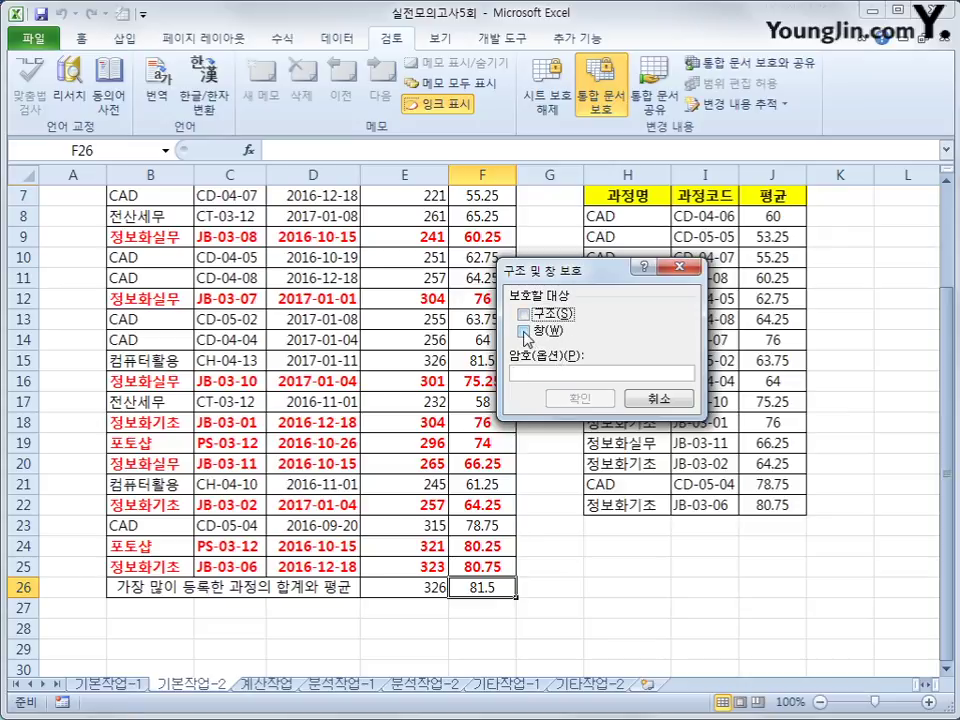
click(523, 331)
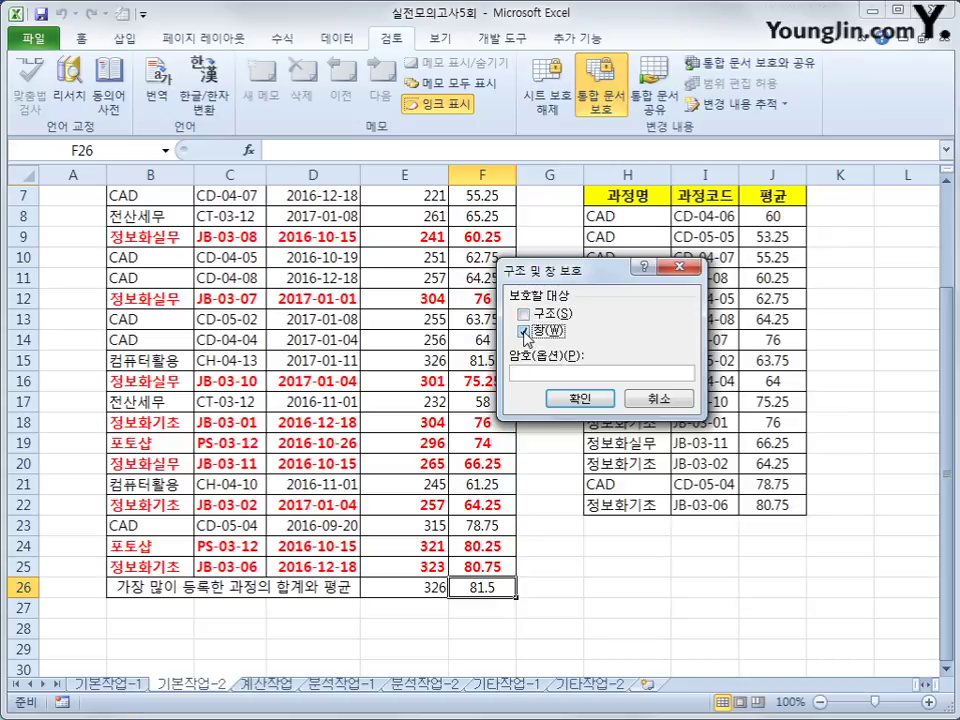
click(580, 400)
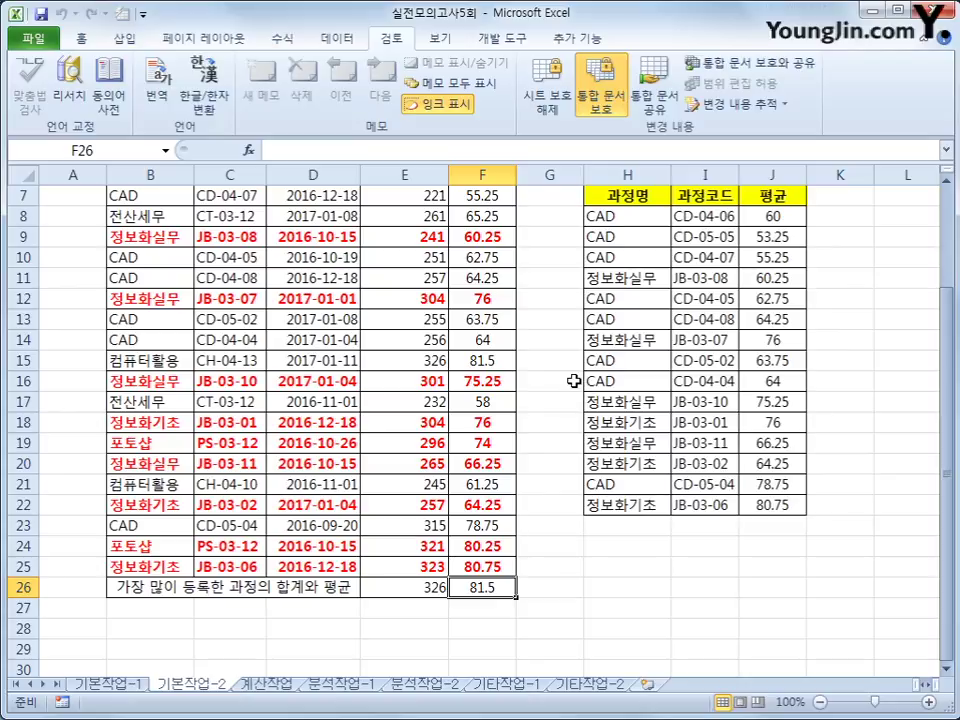
scroll(549, 467, up, 2)
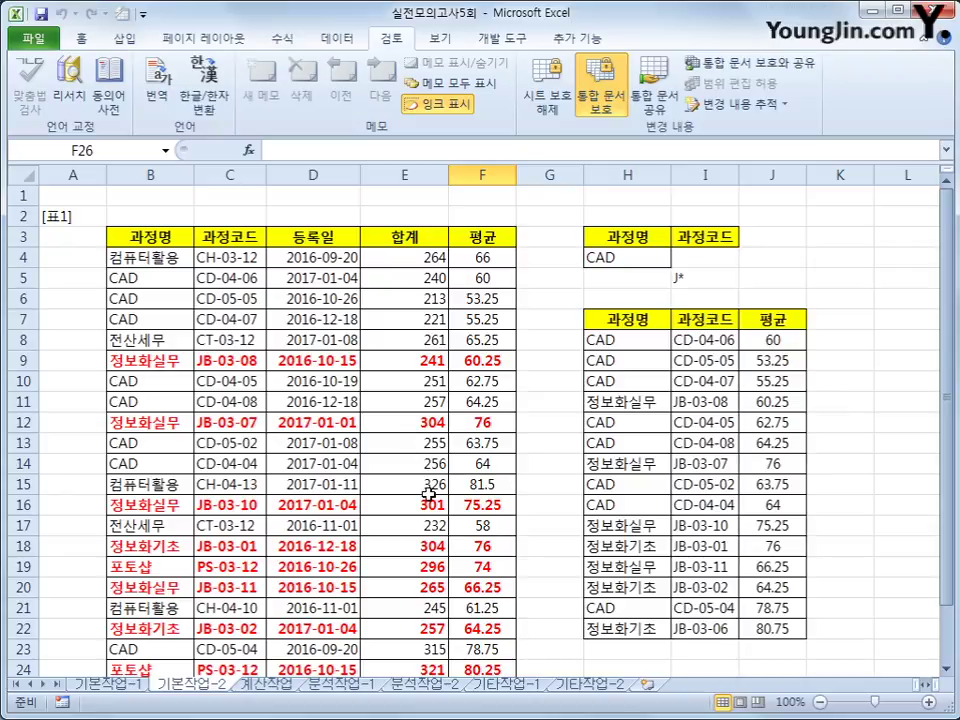
Open the 계산작업 sheet and examine the subject scores in E3:H3 and the weighting ratios in C26:F26.
click(285, 688)
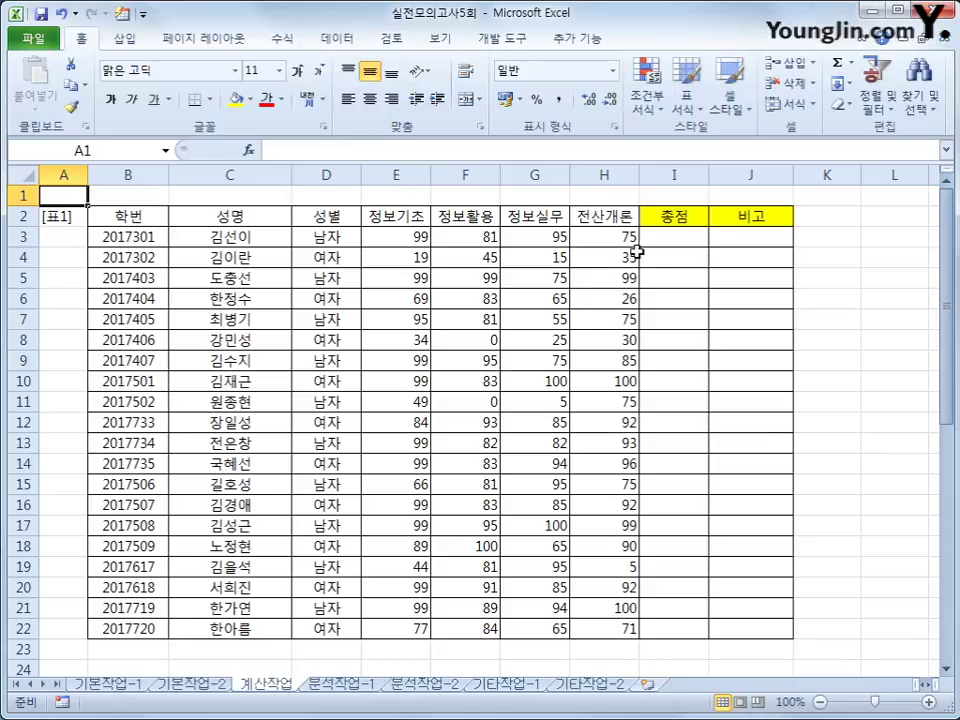
click(658, 238)
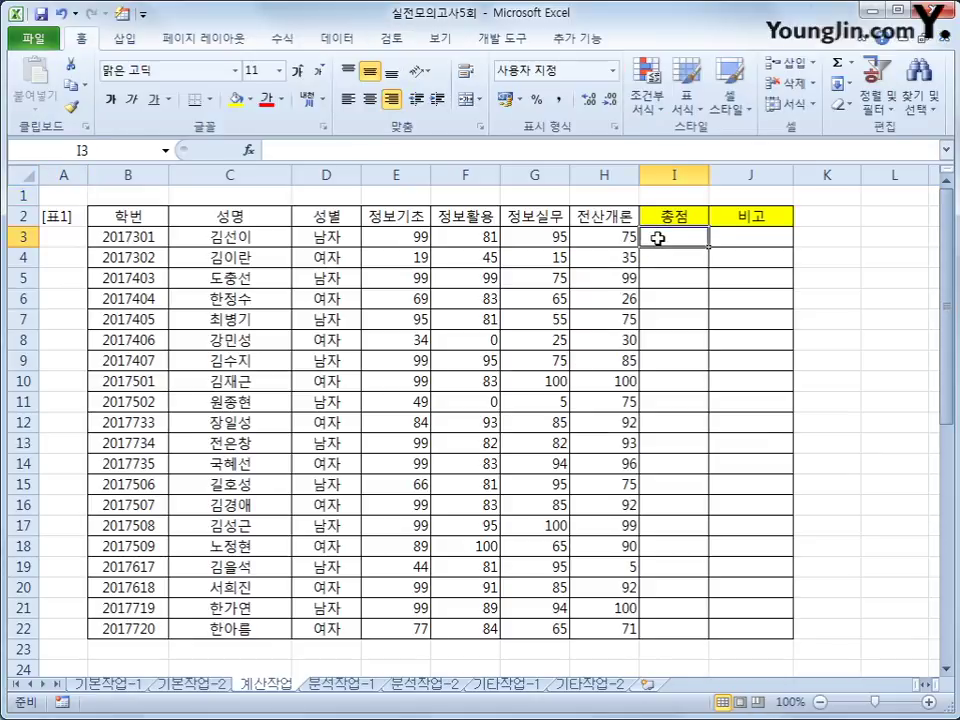
click(411, 243)
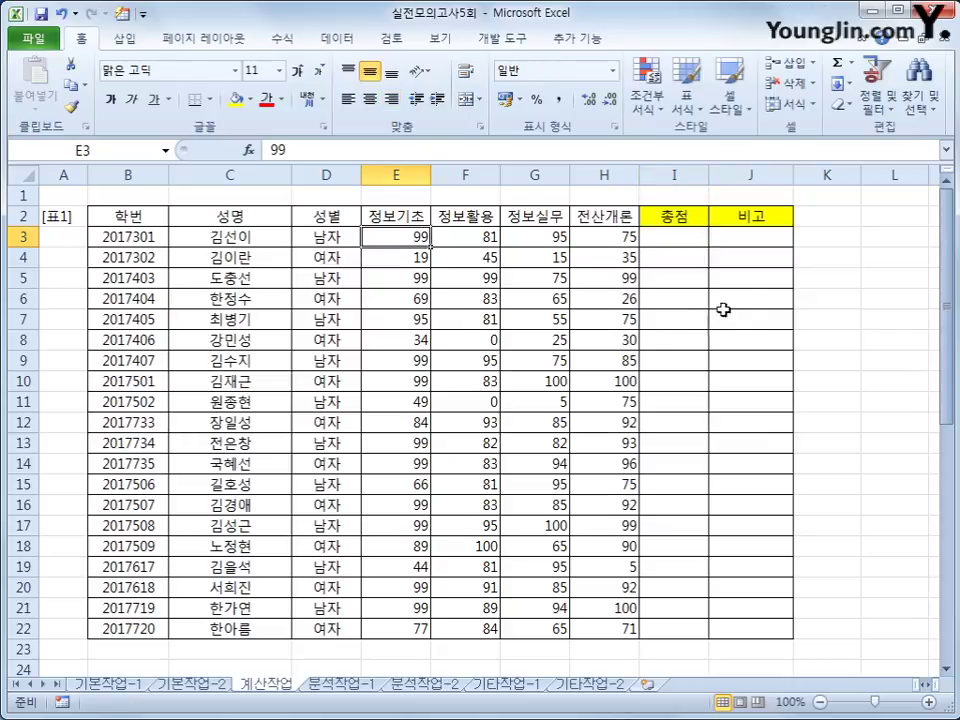
click(689, 240)
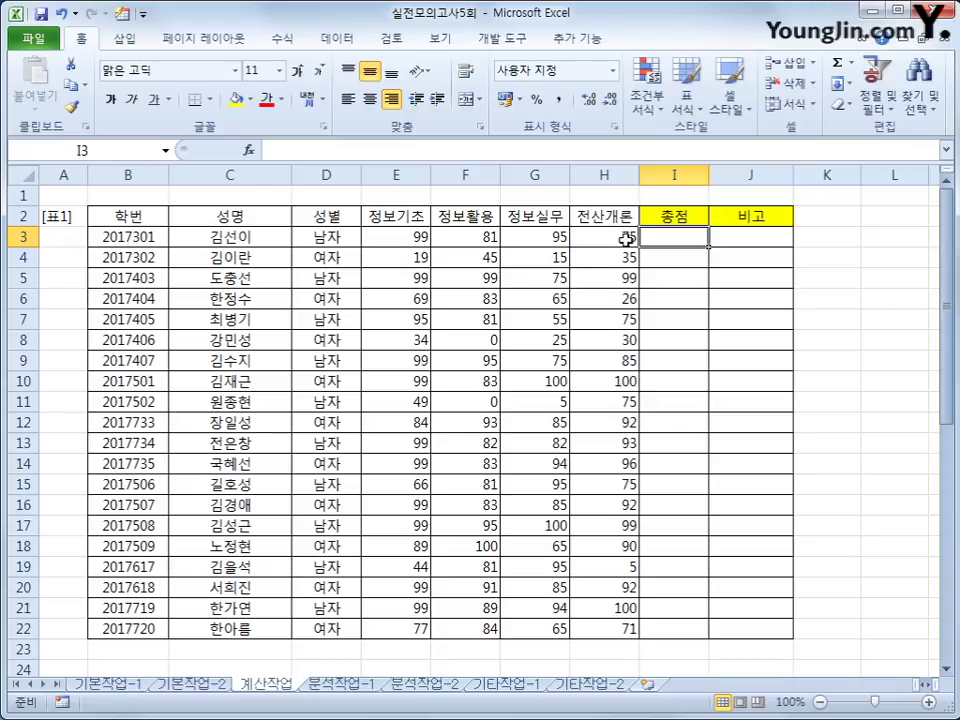
drag(411, 240, 600, 242)
scroll(570, 426, down, 5)
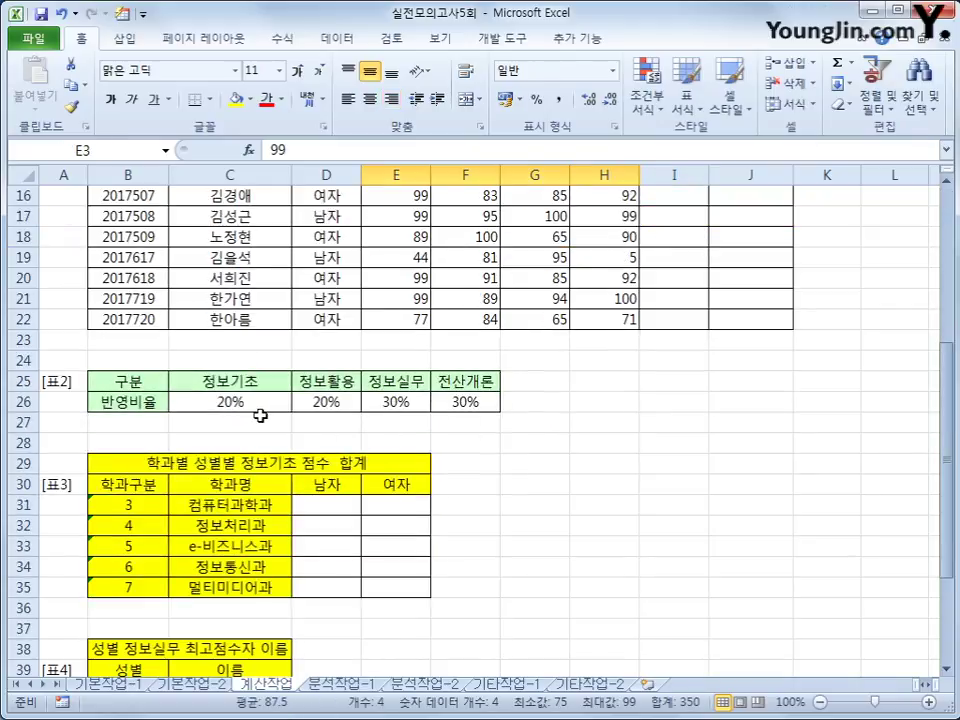
drag(257, 400, 448, 401)
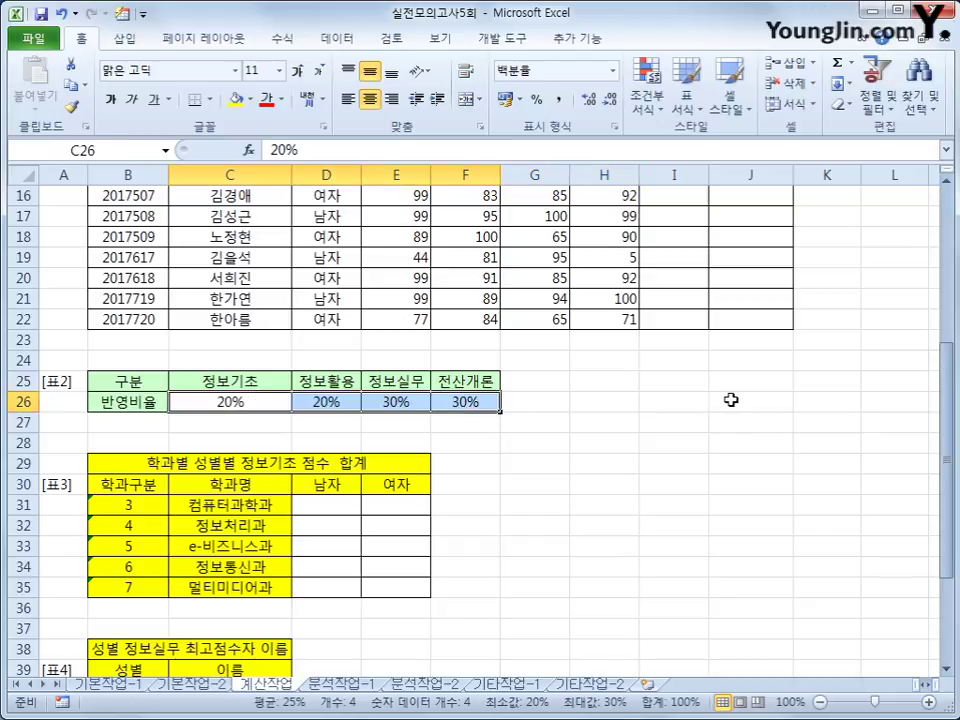
scroll(739, 230, up, 5)
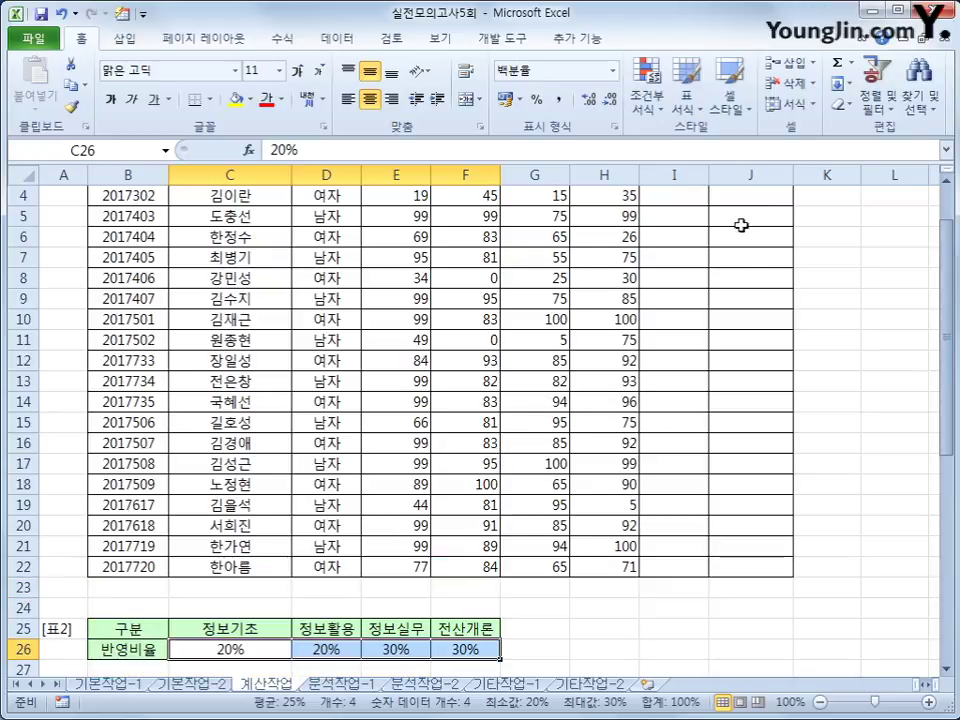
Start a SUMPRODUCT formula in the 총점 cell I3 with the scores E3:H3 as the first array.
click(673, 236)
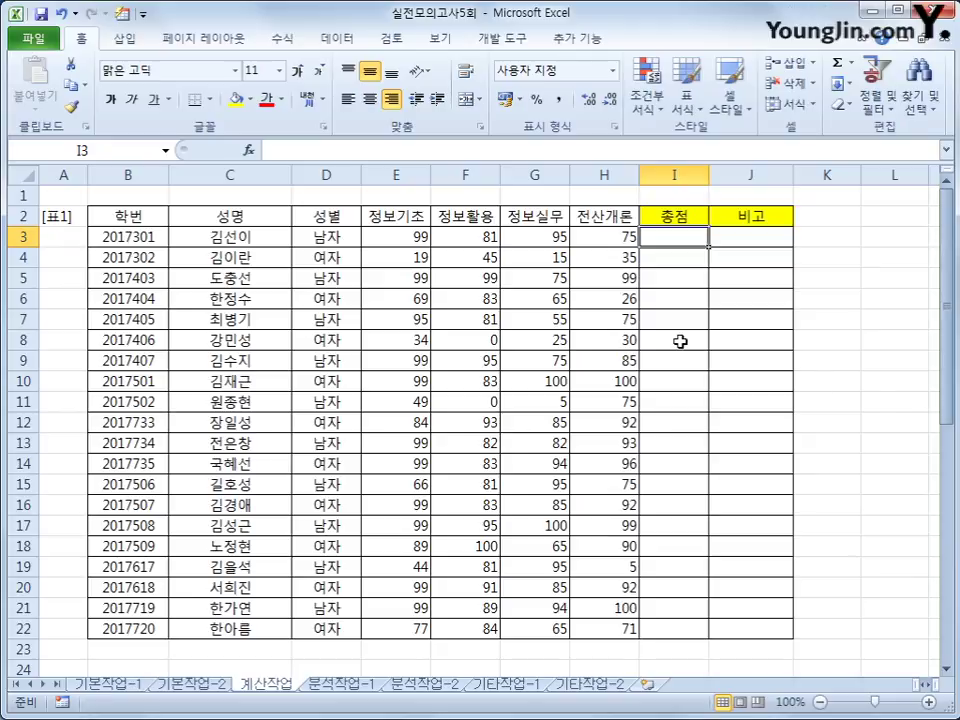
text(=sum)
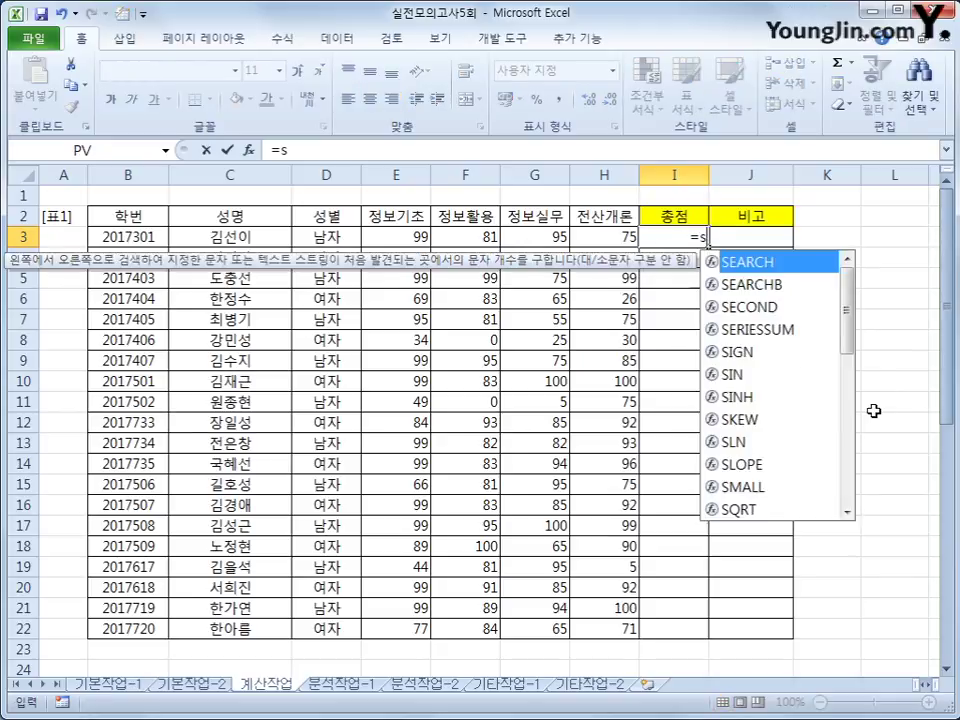
key(Down)
key(Down)
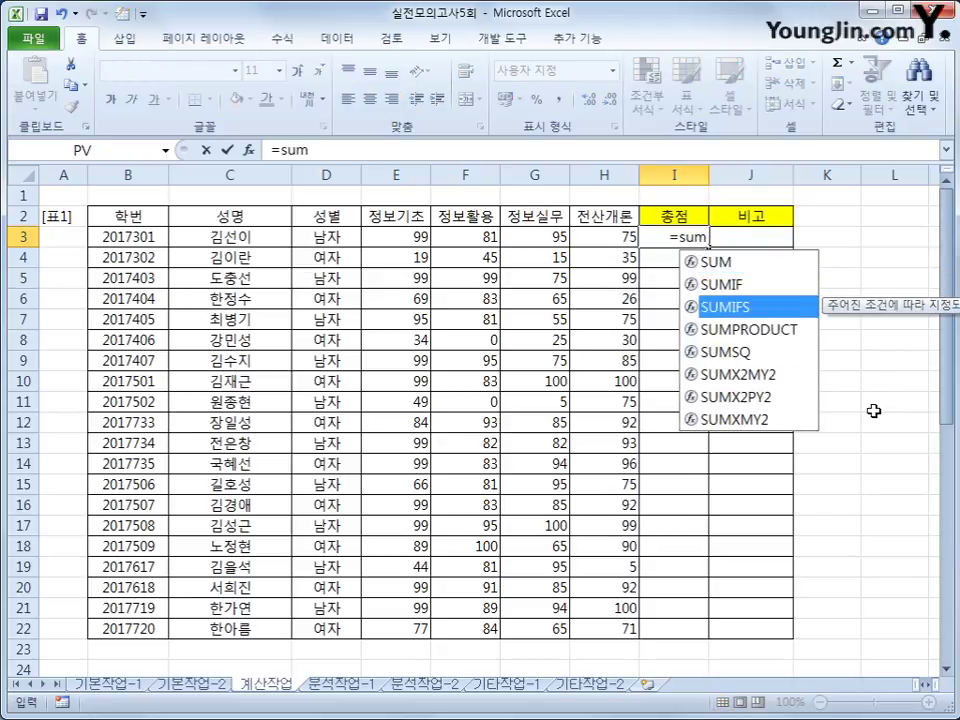
key(Down)
key(Tab)
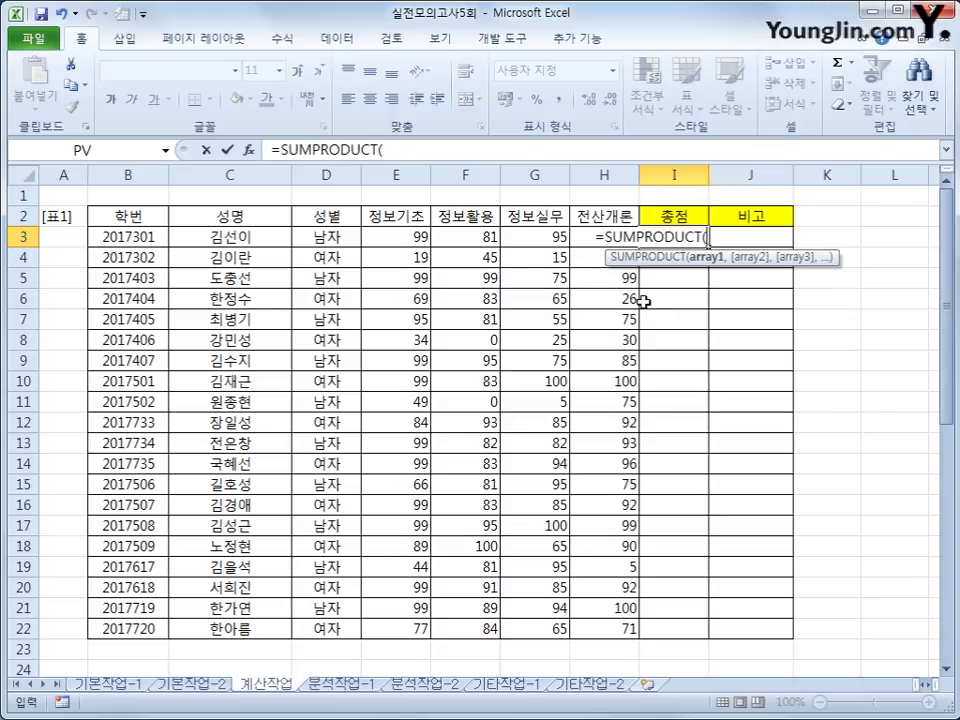
drag(394, 238, 579, 240)
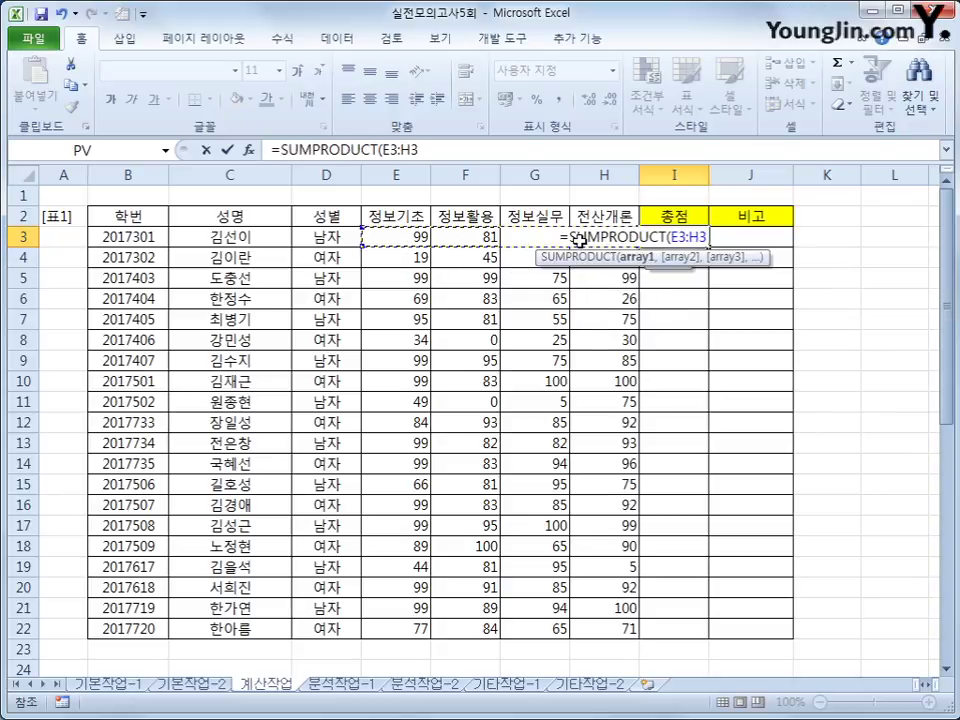
text(,)
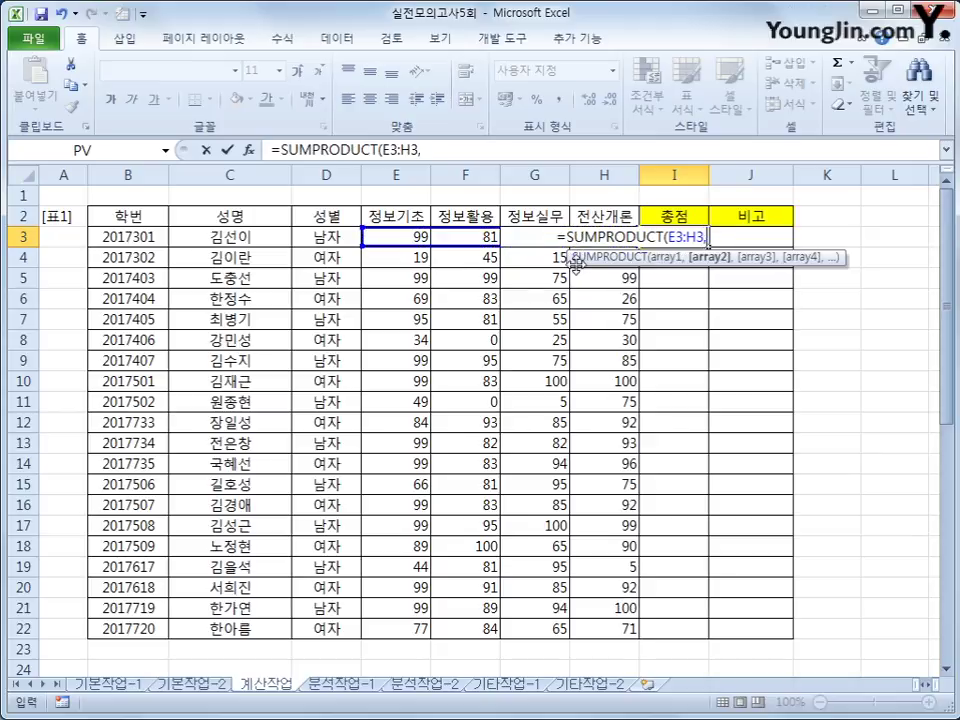
Complete the SUMPRODUCT formula with the absolute ratio range $C$26:$F$26 and fill it down from I3 to I22.
scroll(279, 443, down, 3)
click(197, 534)
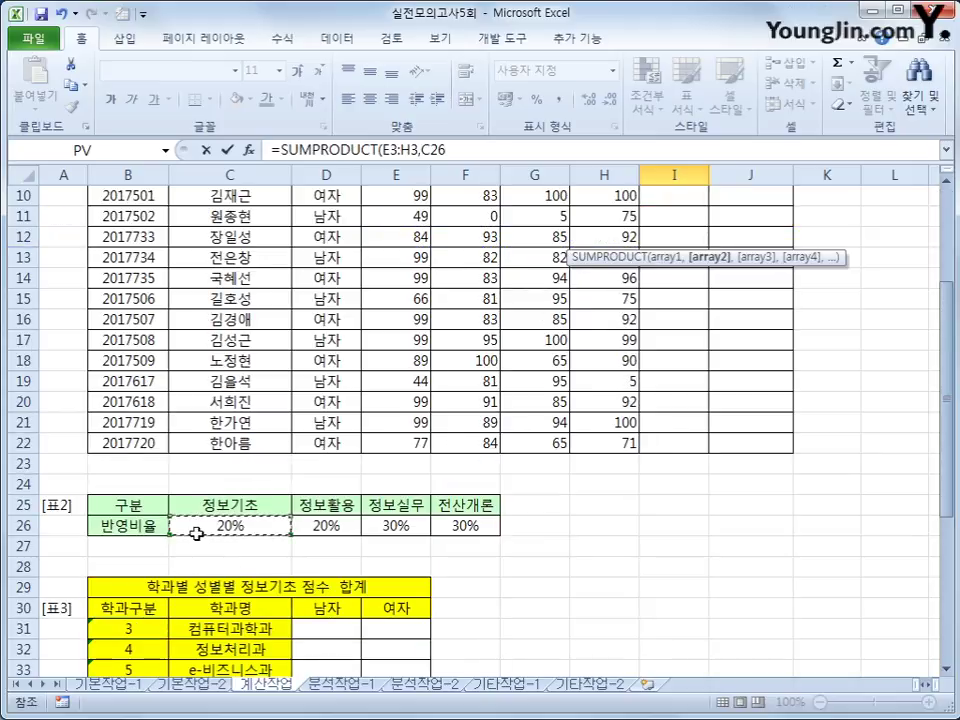
drag(197, 534, 437, 531)
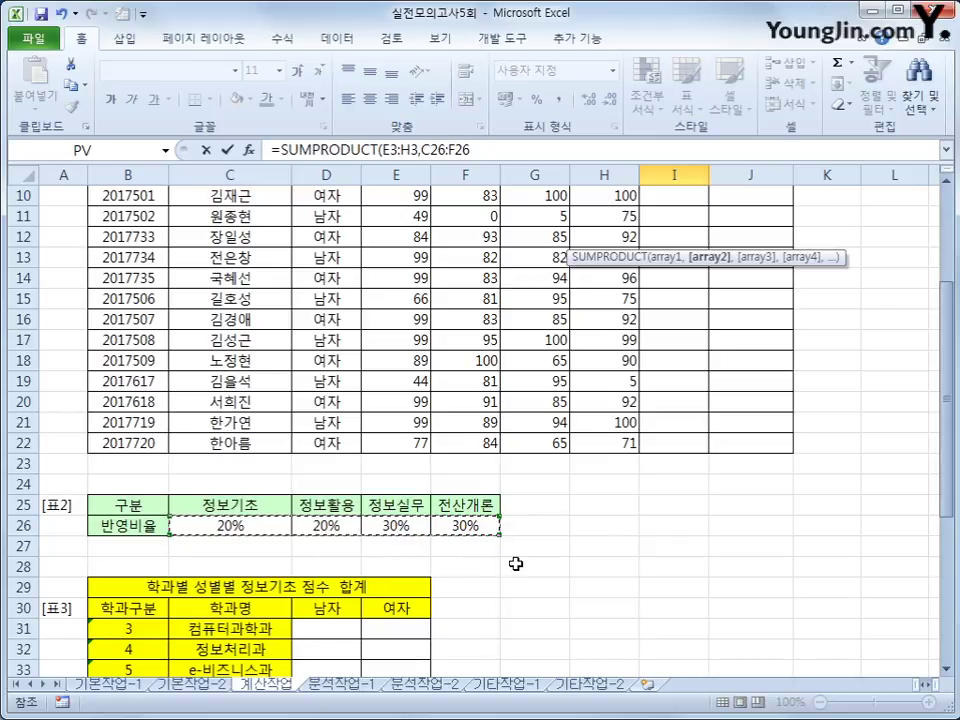
key(F4)
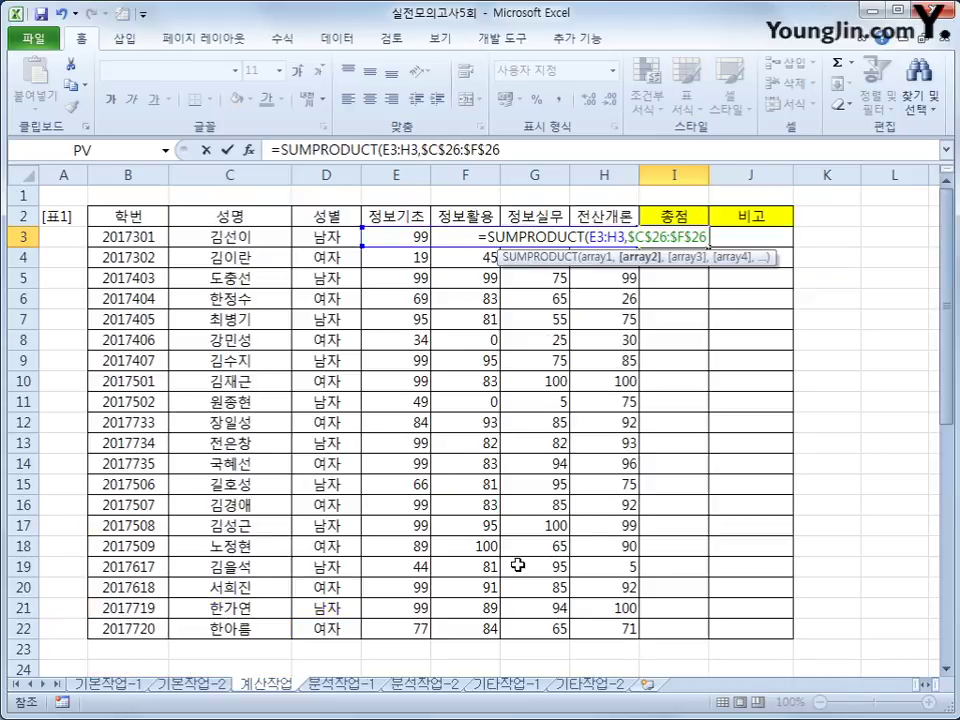
text())
key(Return)
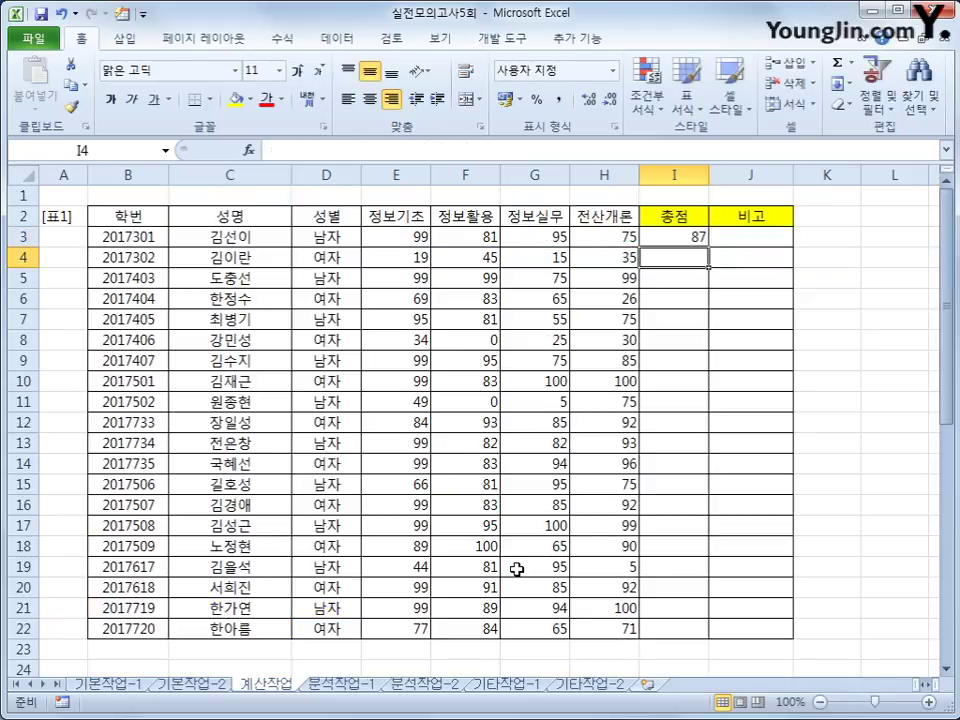
click(682, 241)
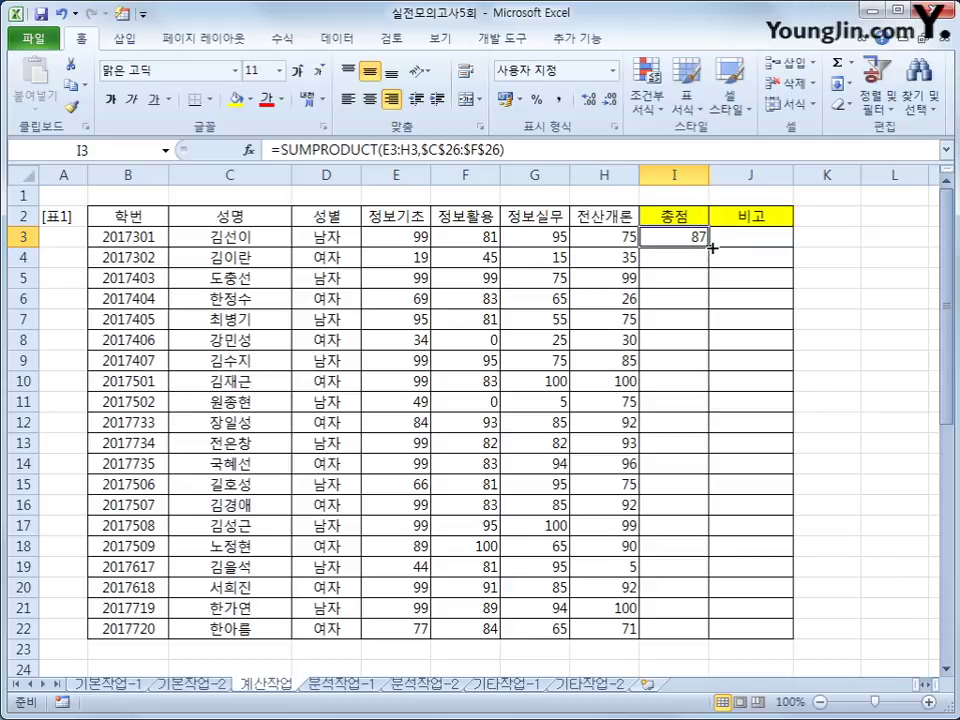
double_click(712, 247)
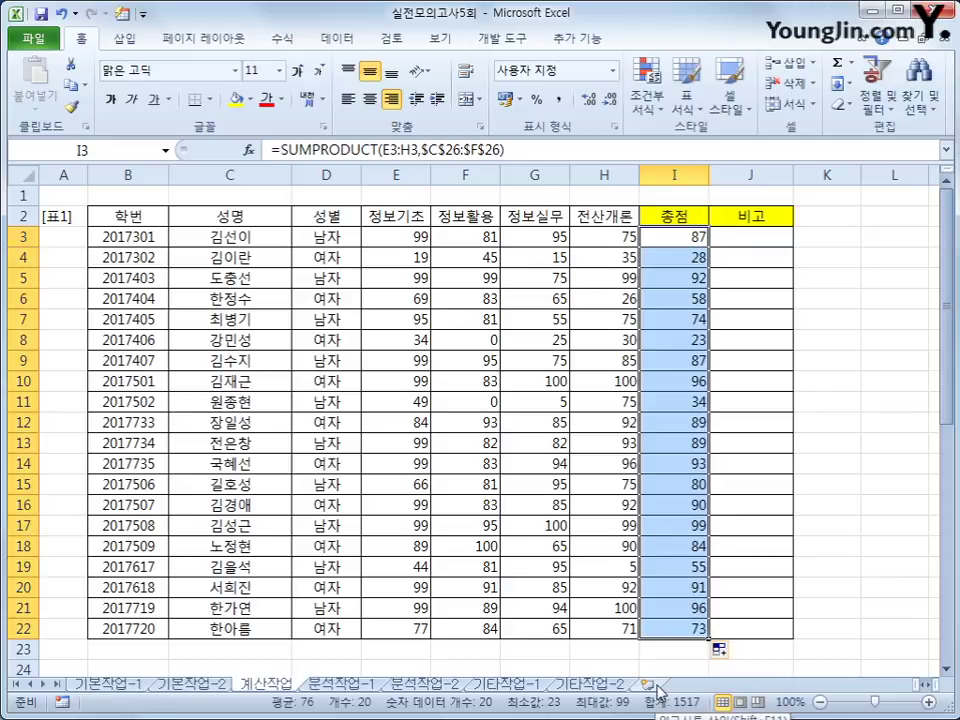
Wrap the I3 formula in an IF returning 0 for low 정보기초 scores: =IF(E3<40,0,SUMPRODUCT(E3:H3,$C$26:$F$26)).
click(677, 242)
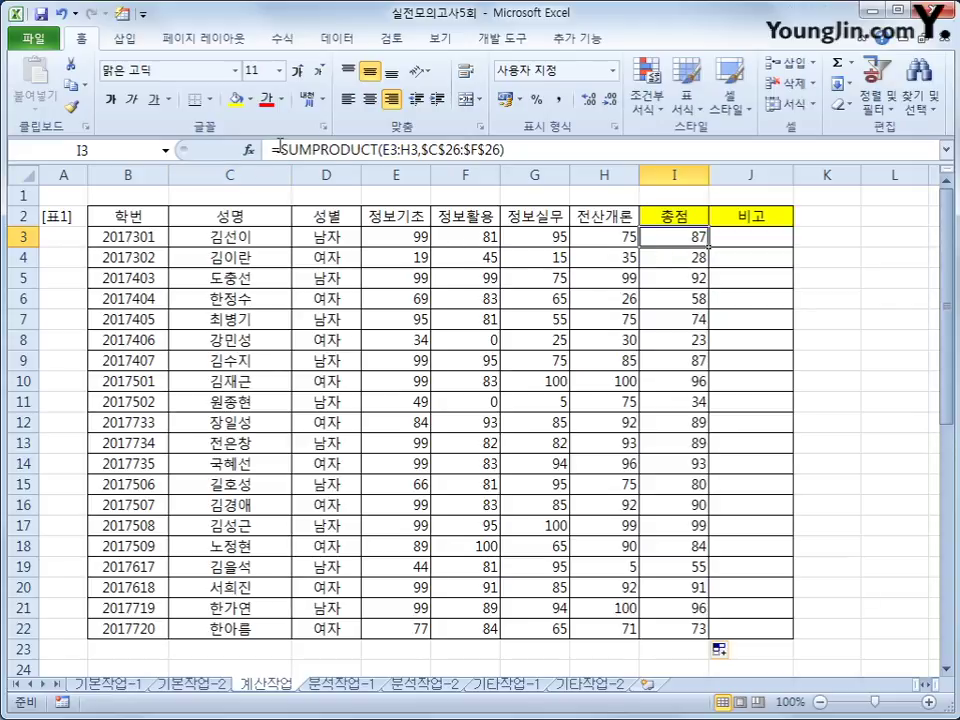
click(277, 150)
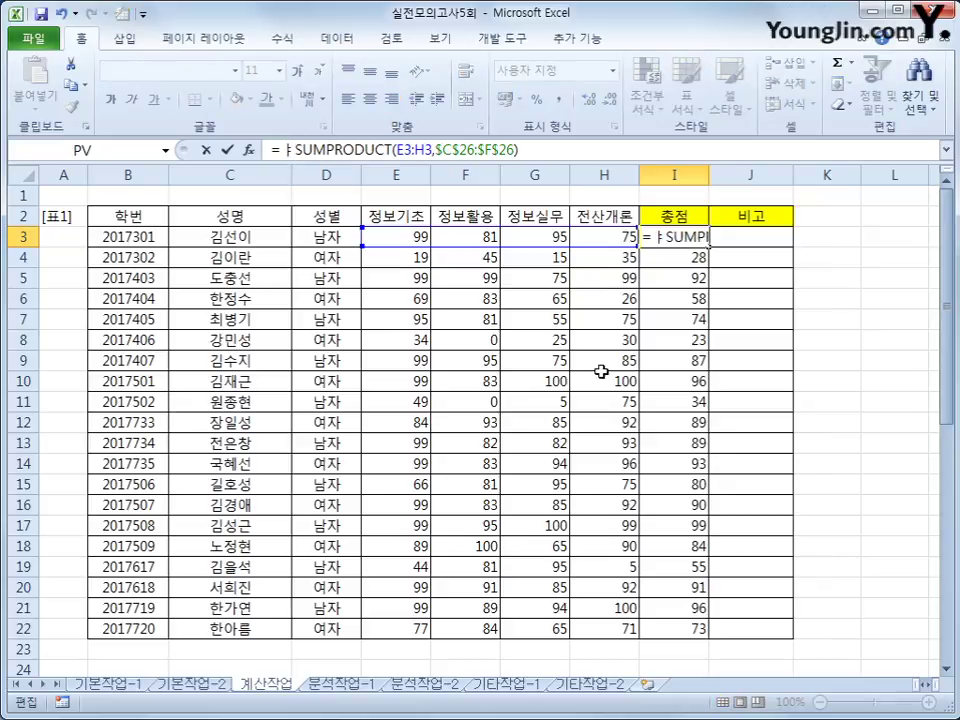
text(if()
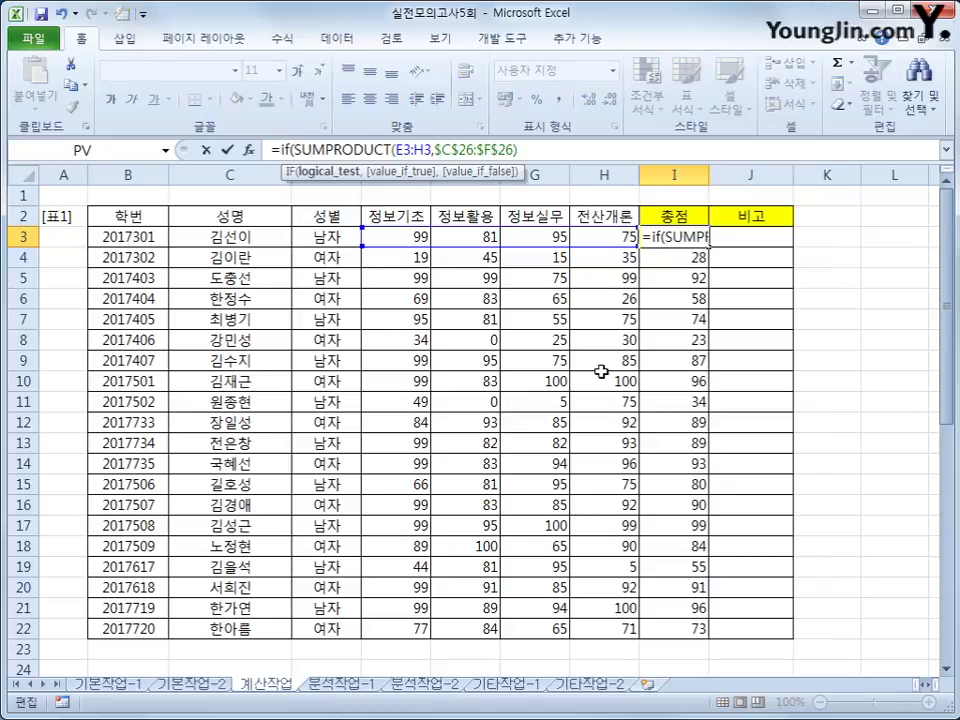
click(380, 238)
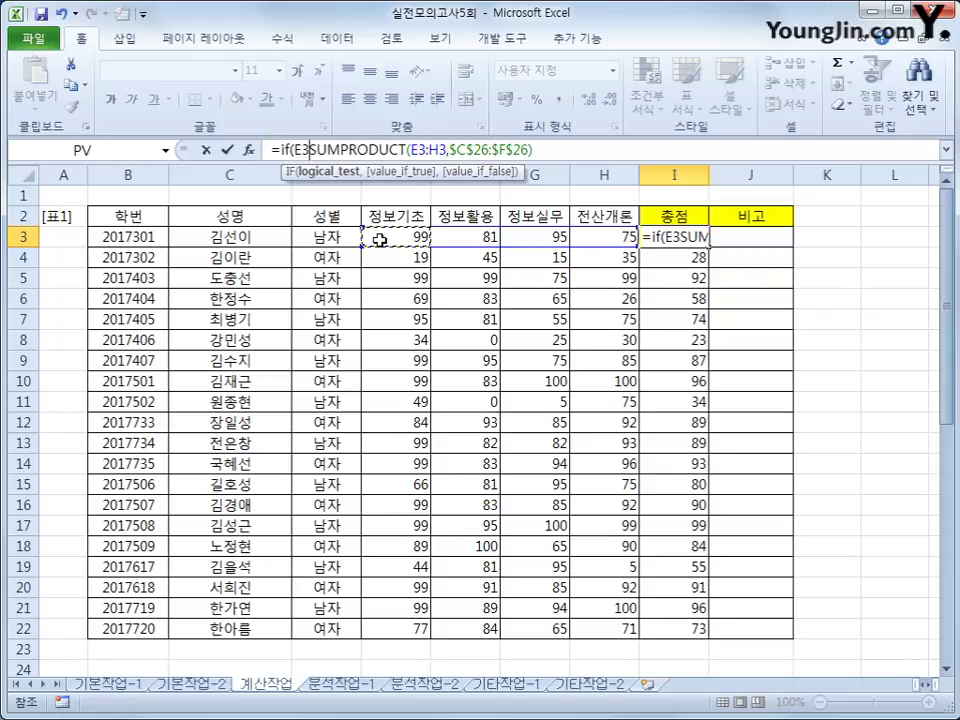
text(<)
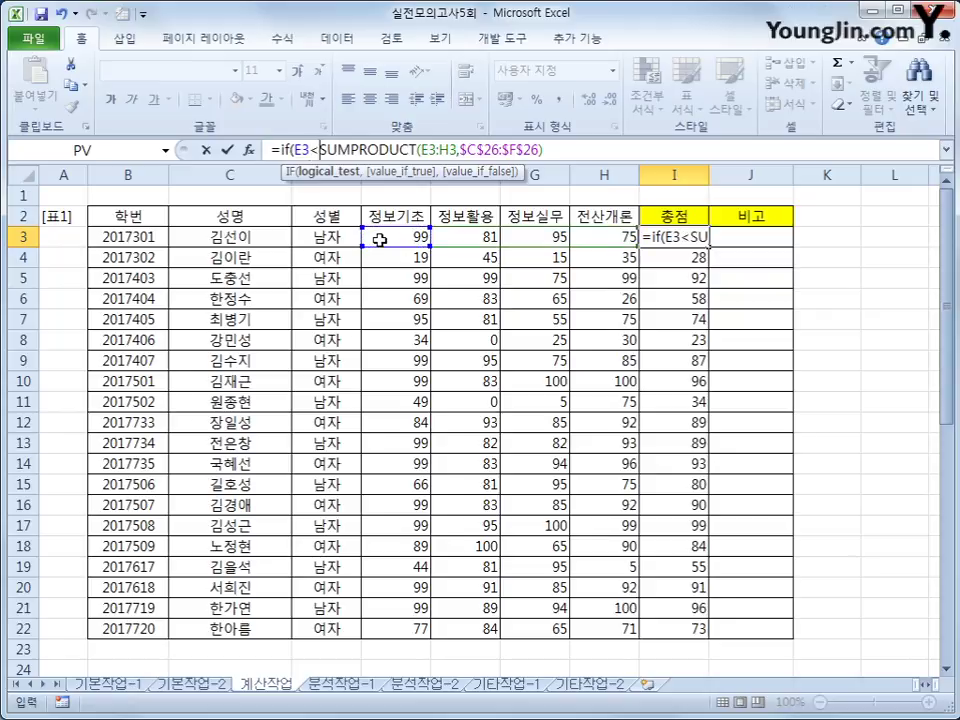
text(40,)
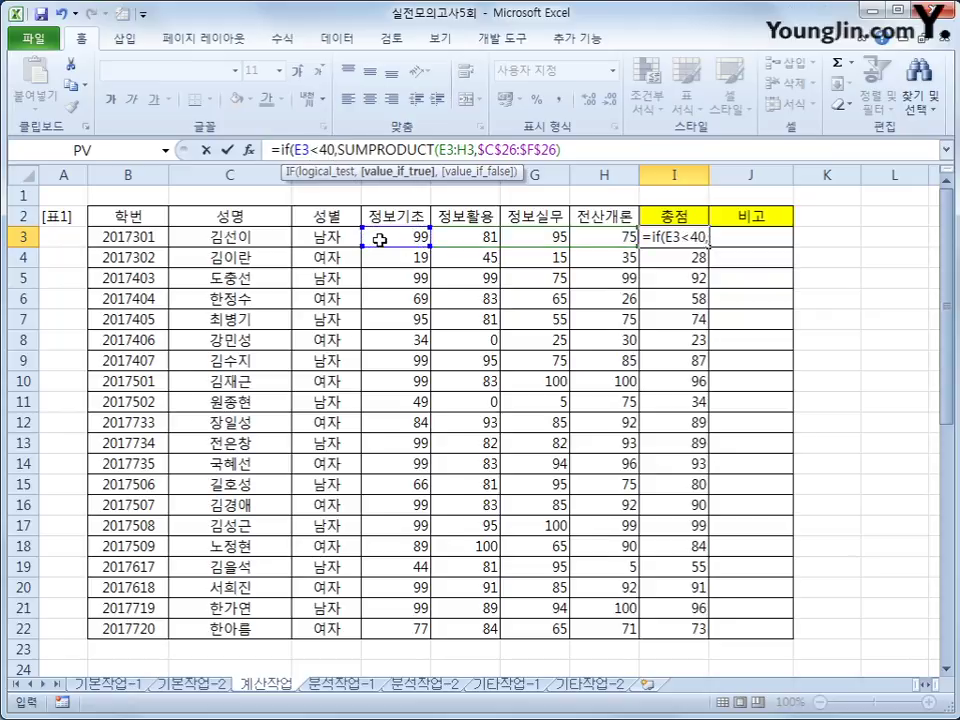
text(0,)
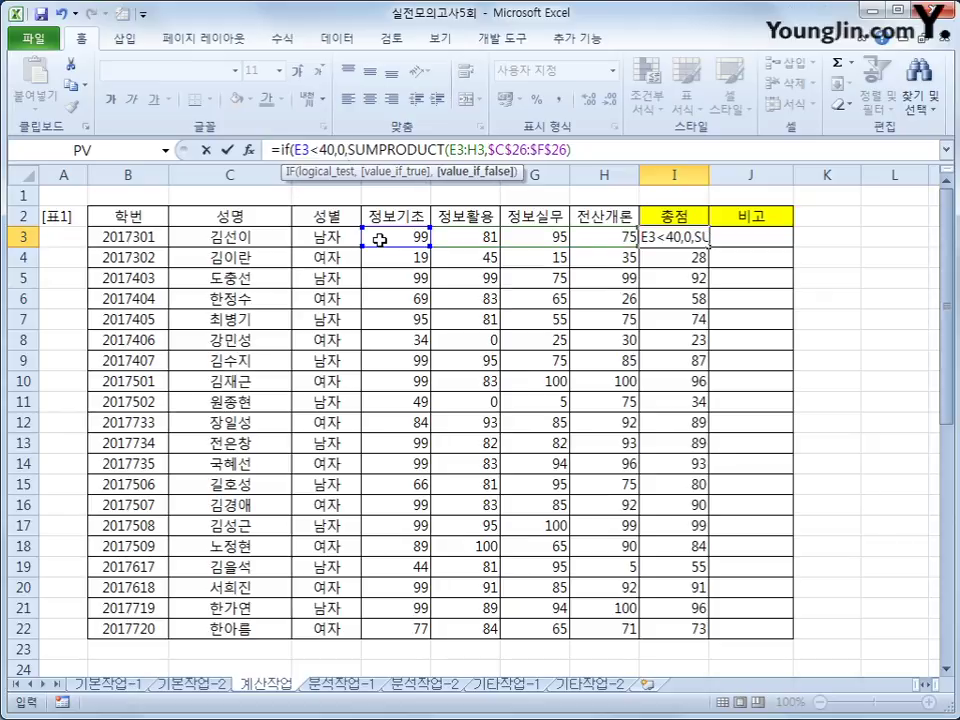
key(F2)
key(End)
text())
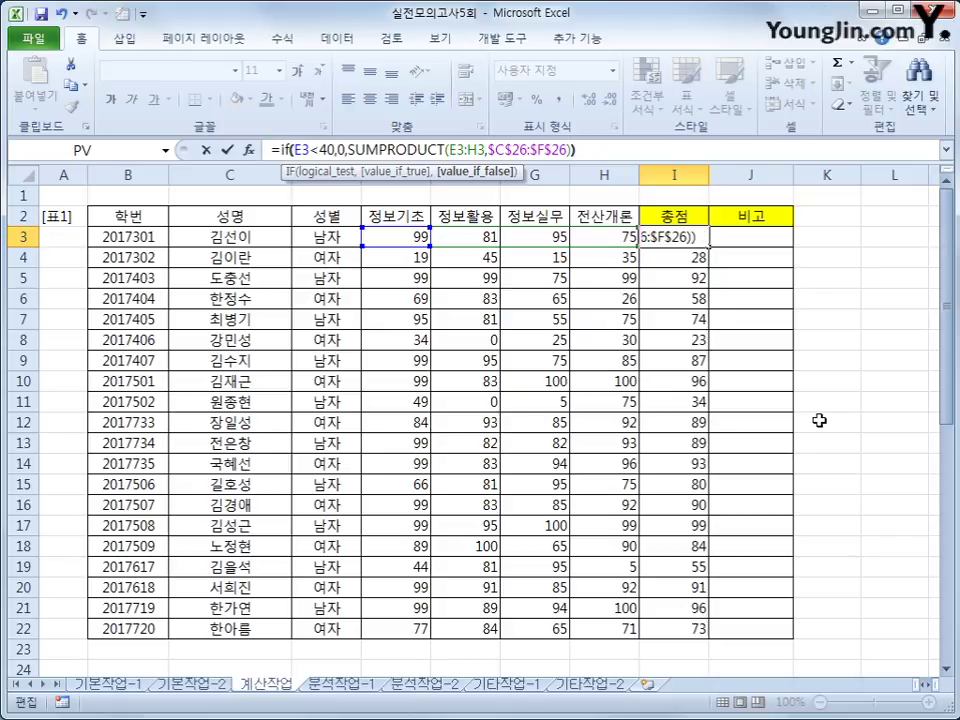
key(Return)
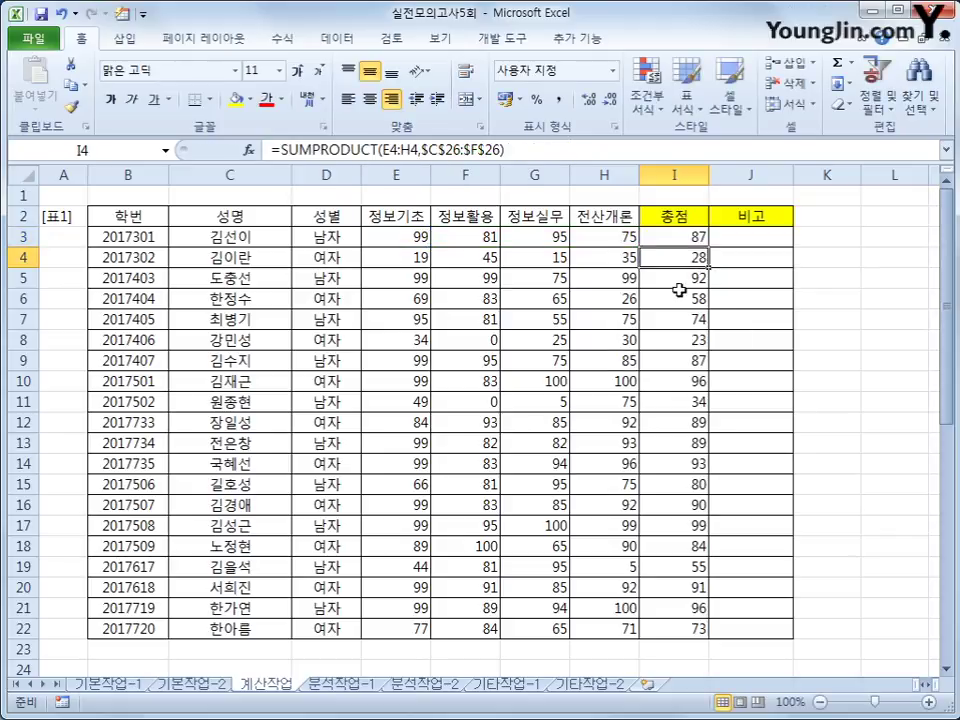
Fill the revised 총점 formula from I3 down to I22.
click(684, 240)
double_click(708, 246)
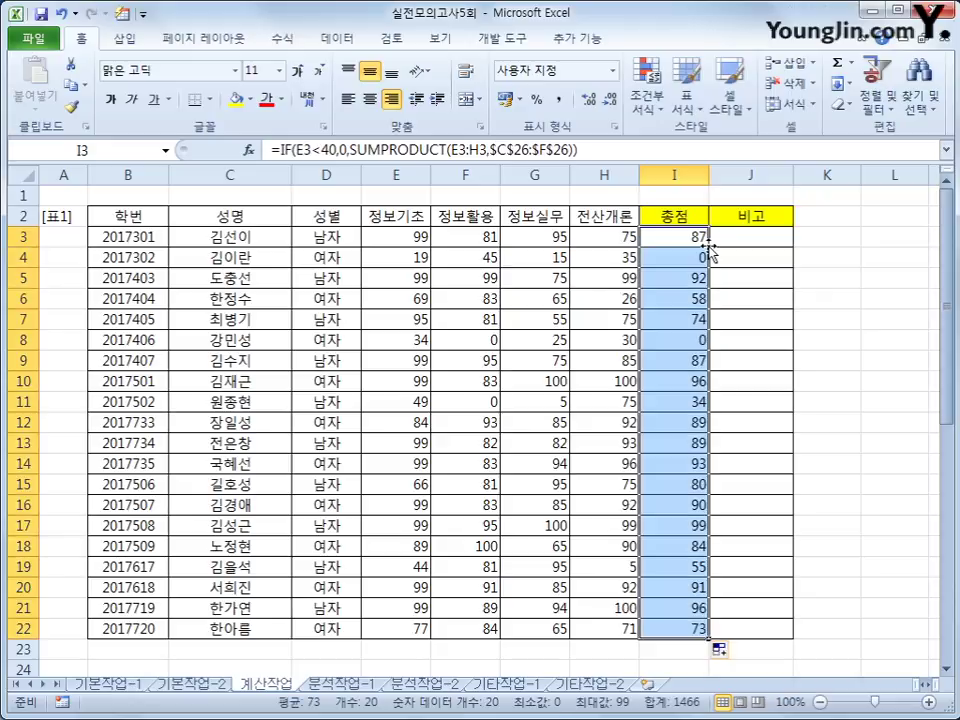
click(692, 238)
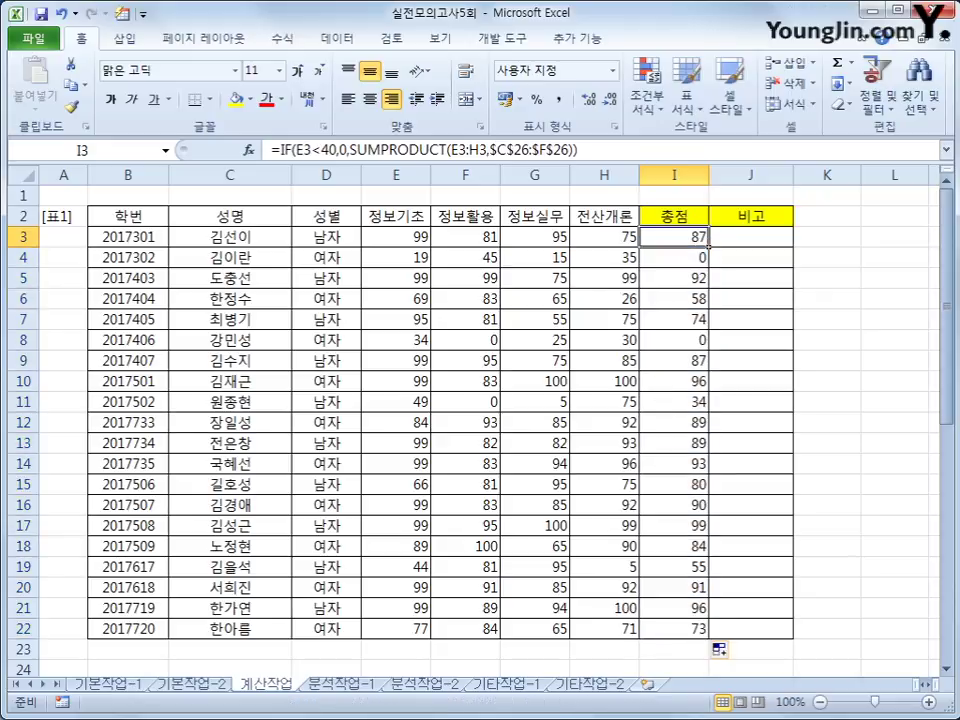
Start a SUM array formula in the 남자 cell D31 of 표3, opening the parenthesis for its first condition: =sum((.
scroll(557, 628, down, 5)
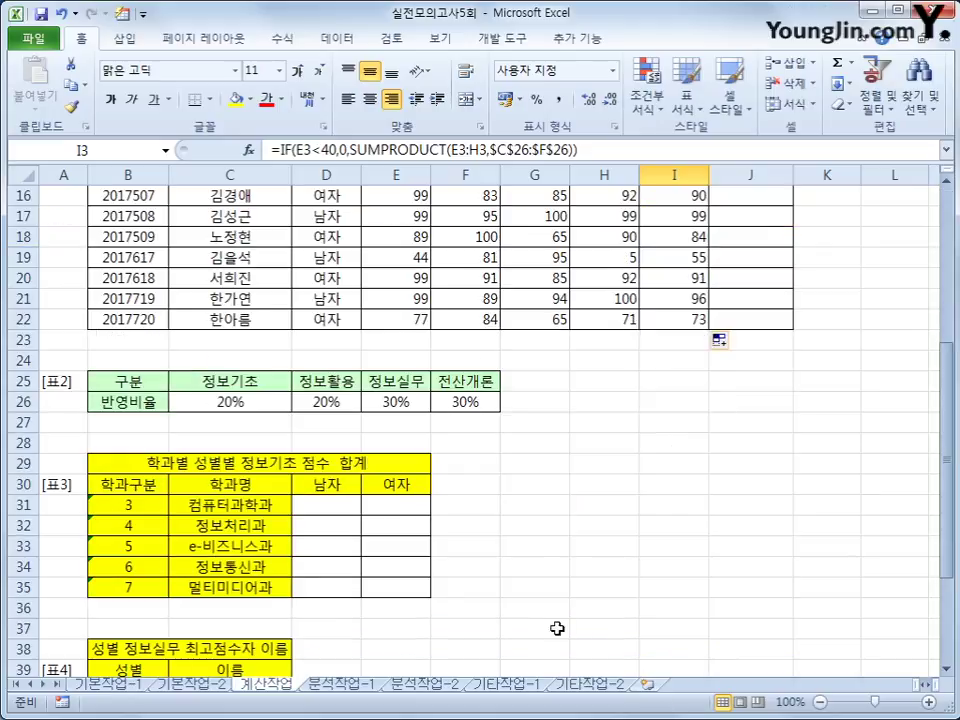
click(321, 508)
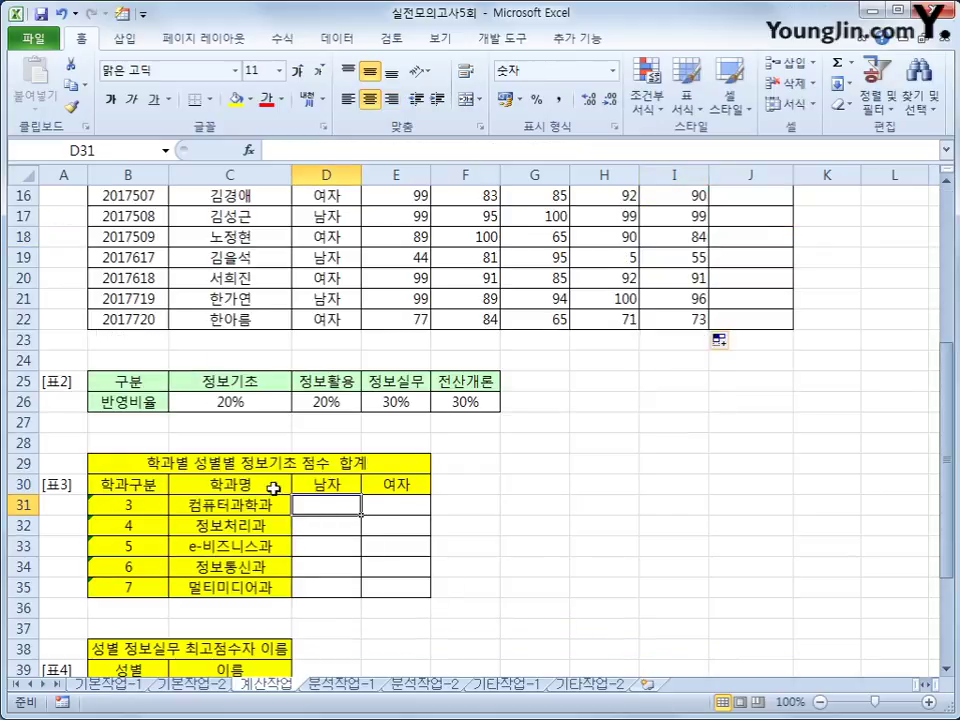
drag(320, 485, 393, 487)
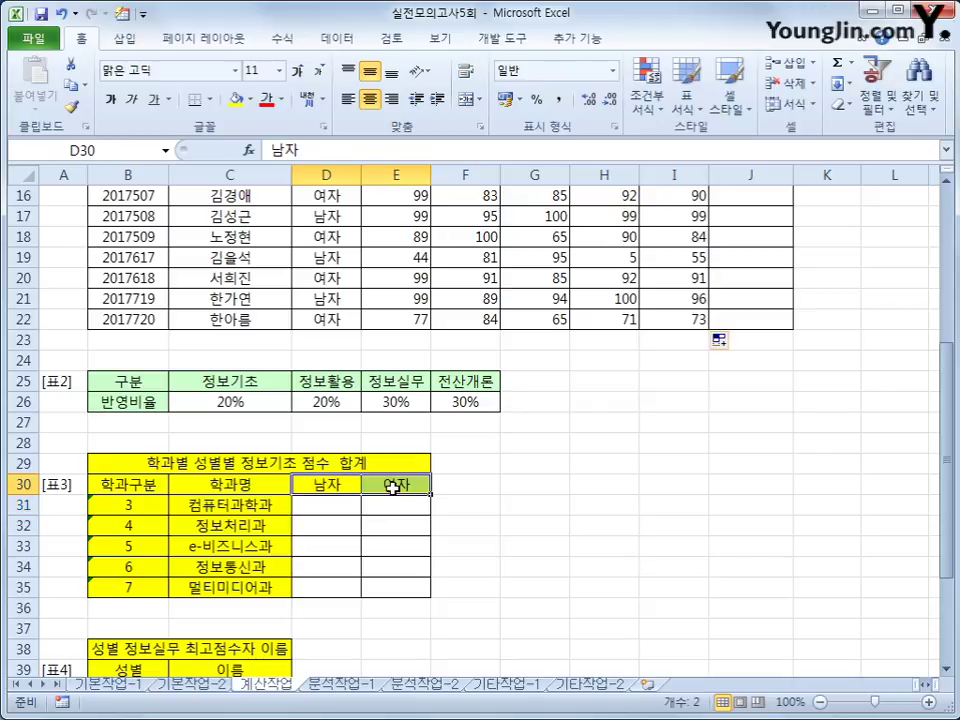
click(308, 507)
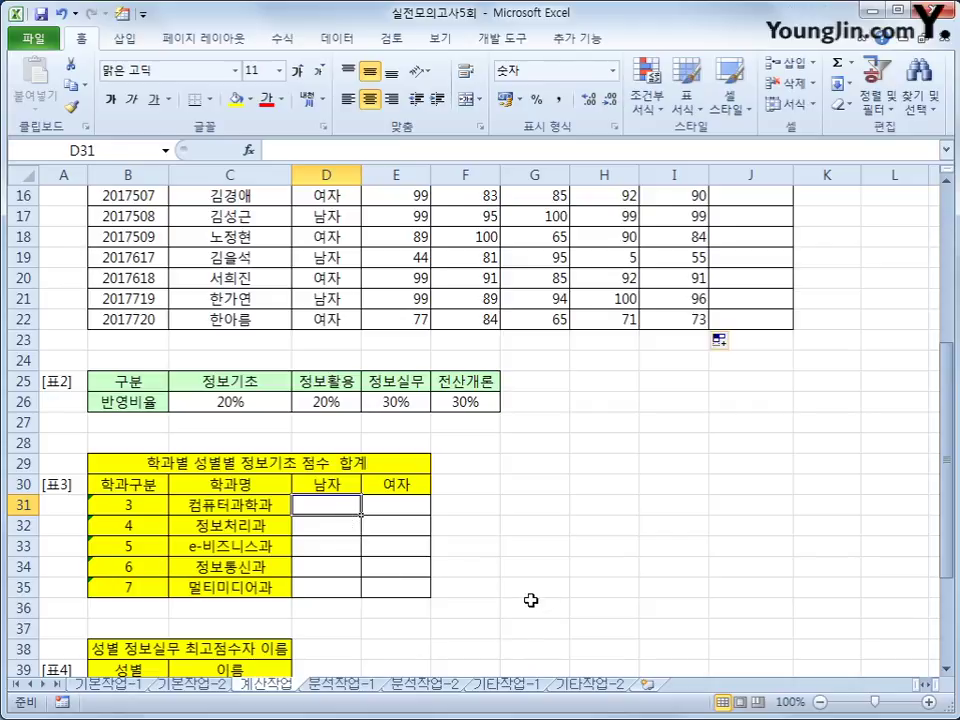
text(=)
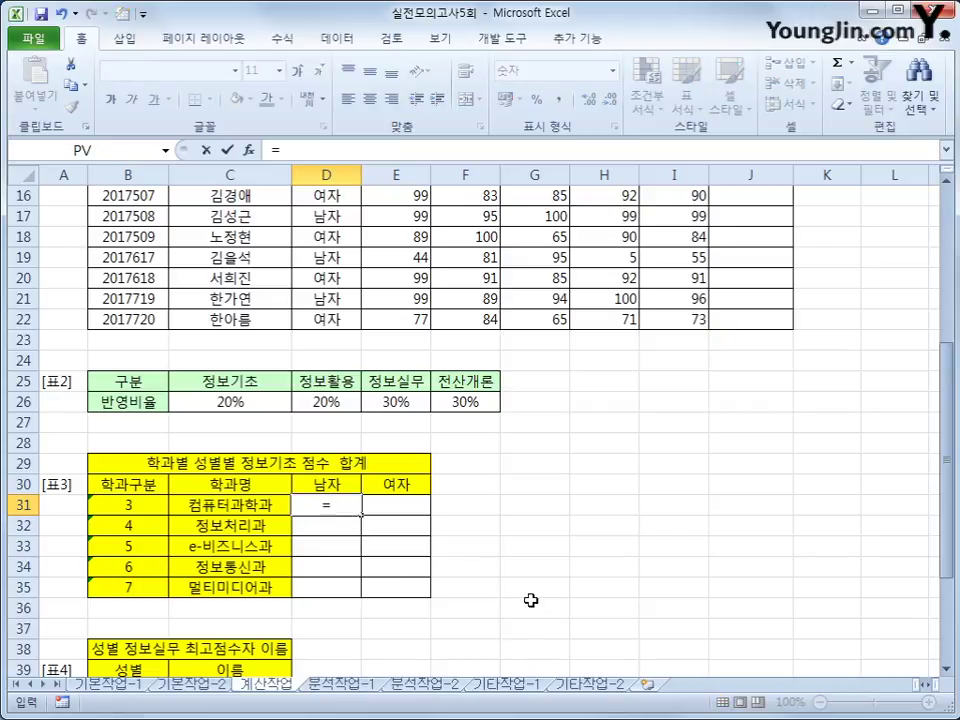
text(sum()
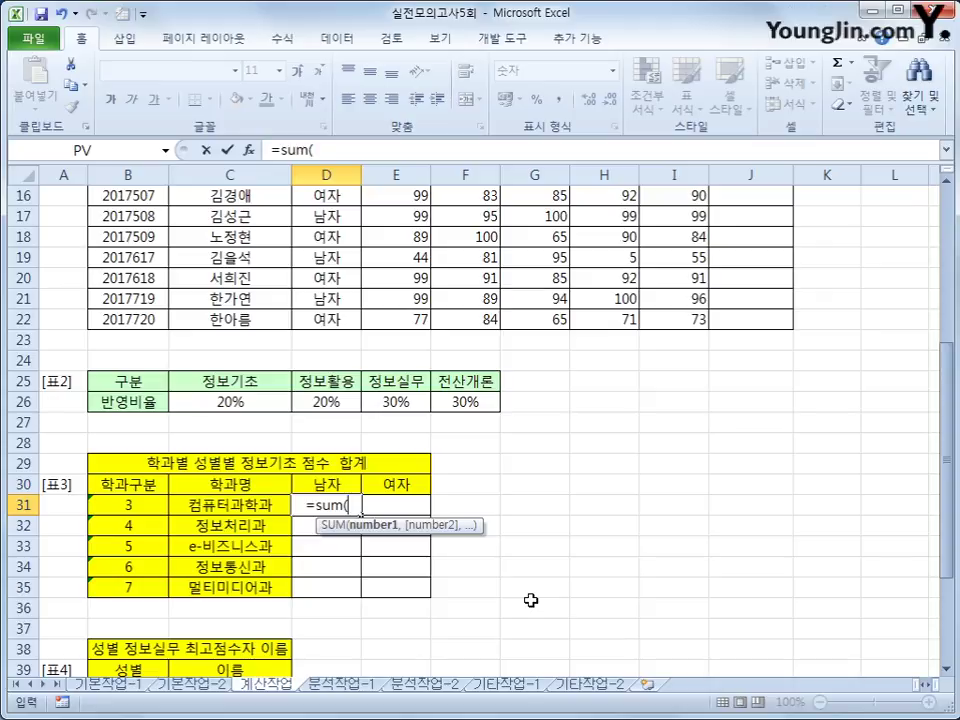
text(()
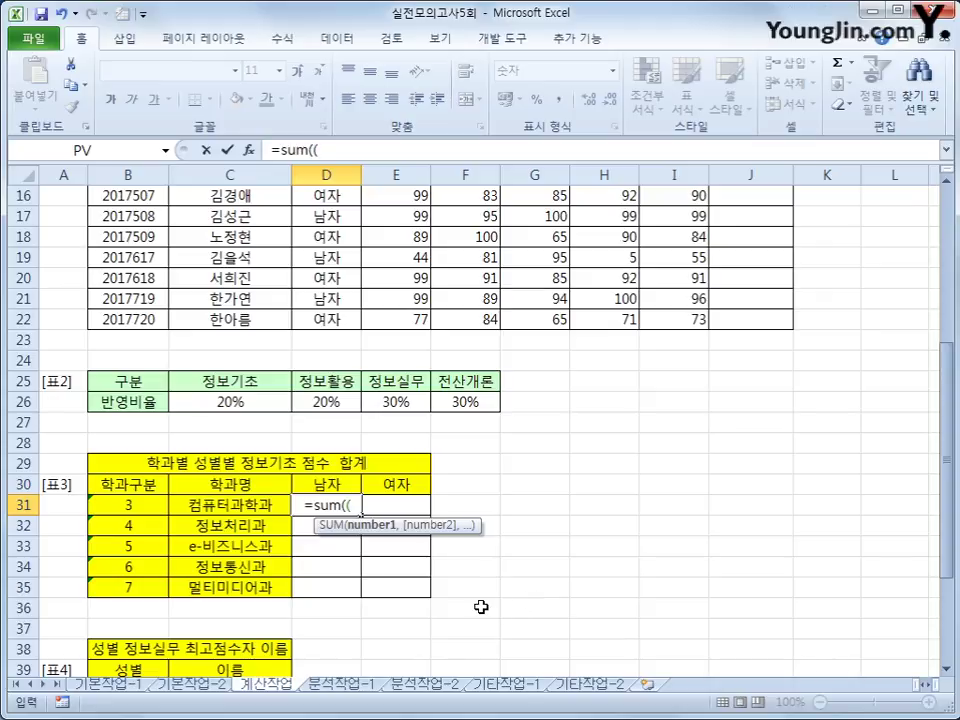
Compare the 학번 values in 표1 with the 학과구분 codes in 표3 to find the digit identifying the department.
scroll(480, 605, up, 1)
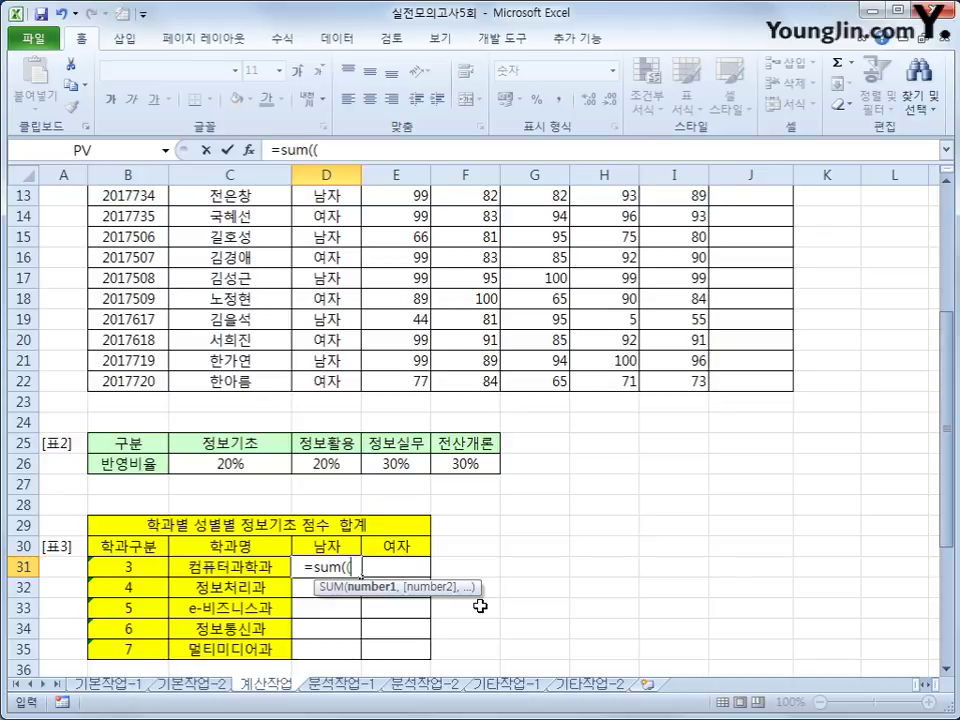
scroll(480, 605, up, 4)
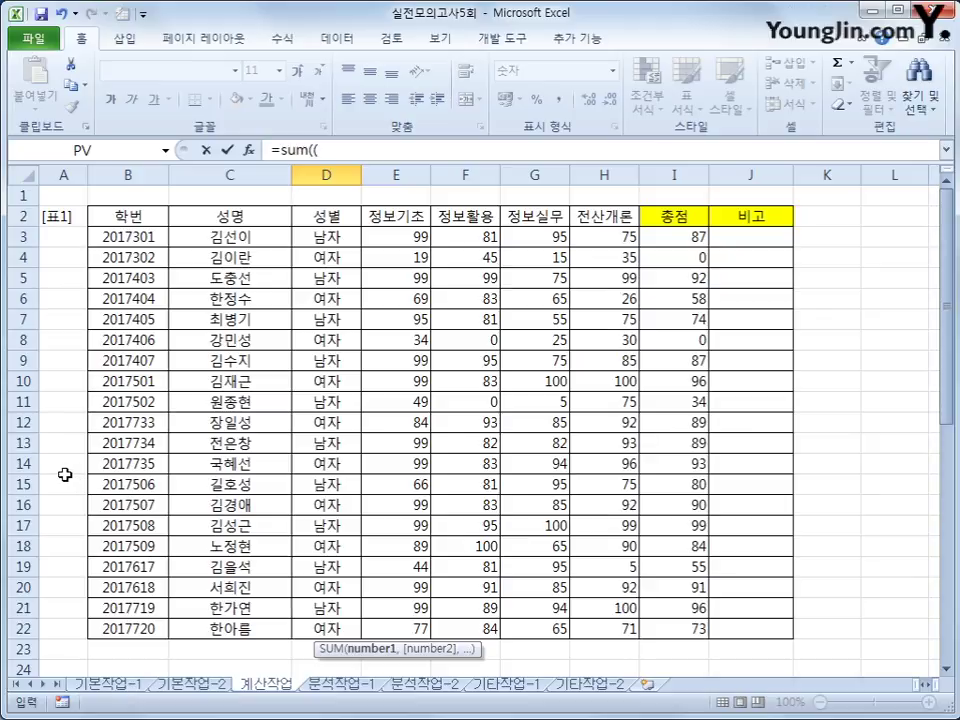
scroll(42, 330, down, 3)
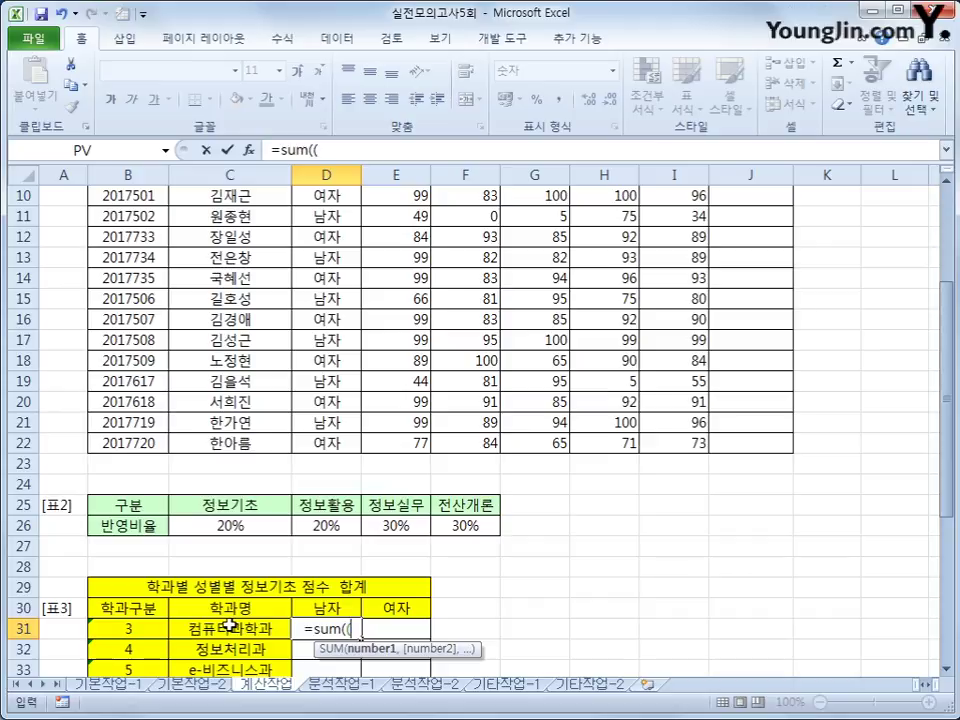
scroll(197, 645, down, 2)
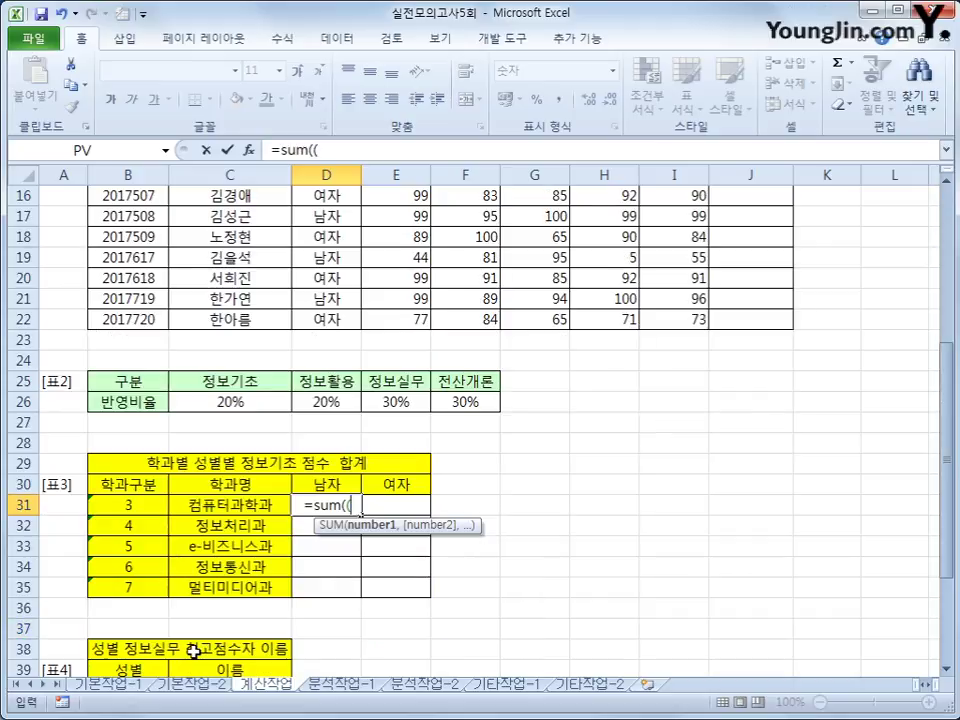
scroll(233, 585, up, 5)
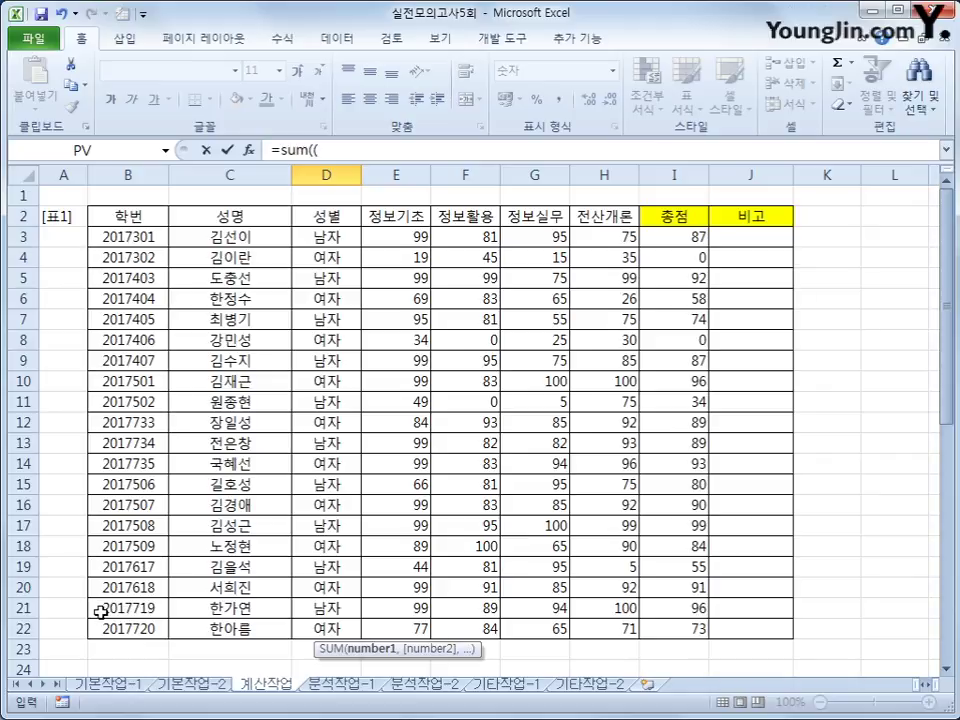
scroll(100, 612, down, 3)
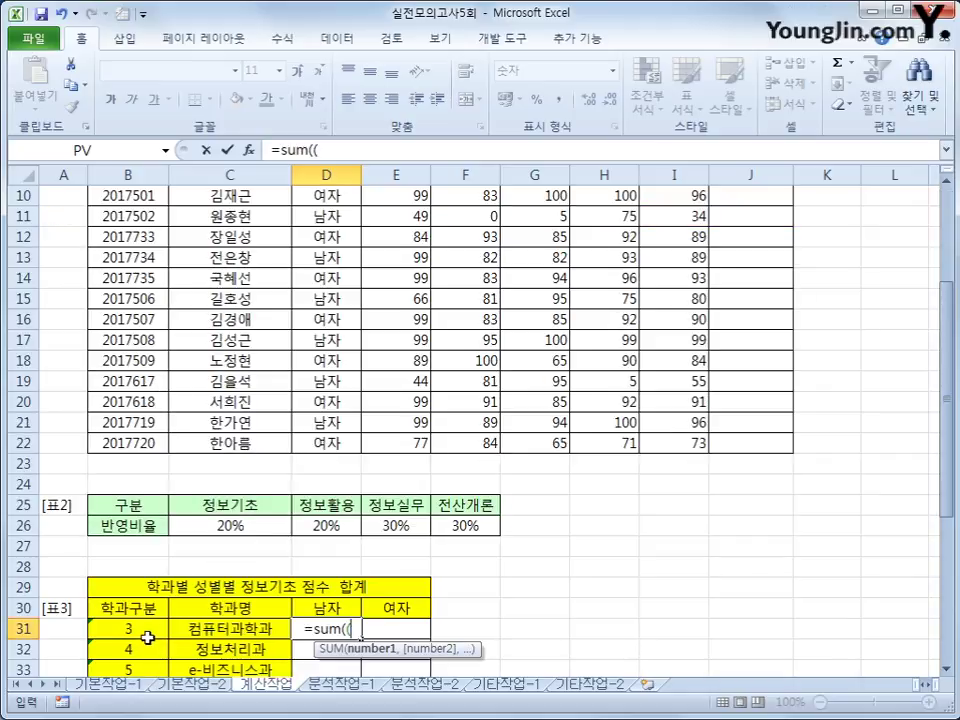
scroll(147, 637, down, 2)
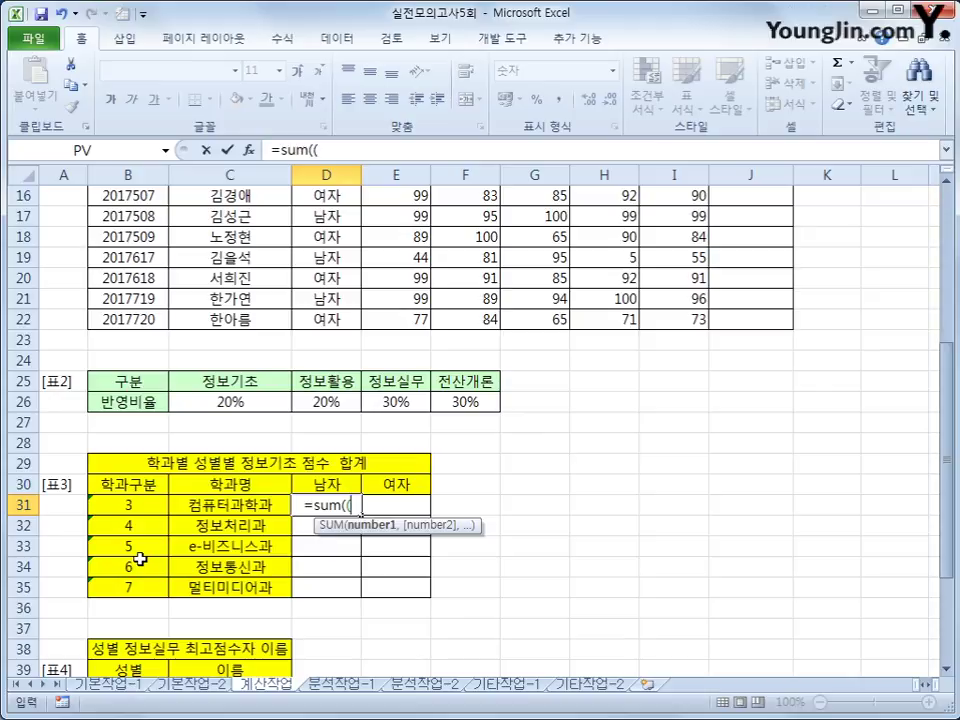
Extract the department digit from the 학번 column in the D31 formula with mid($B$3:$B$22,5,1).
text(mid()
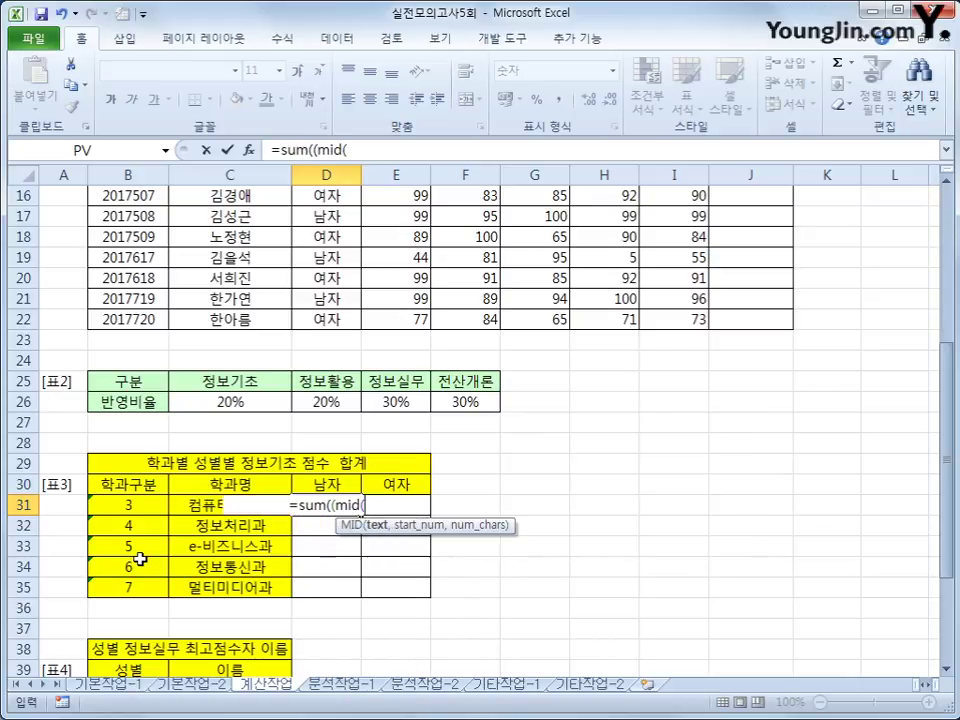
scroll(137, 560, up, 5)
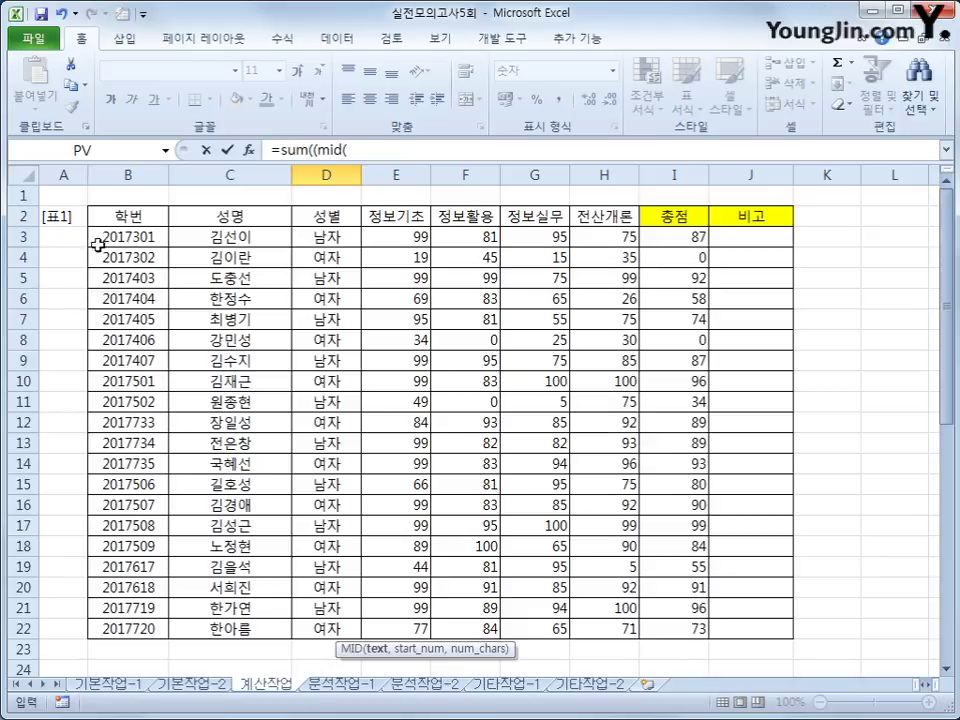
drag(100, 237, 171, 628)
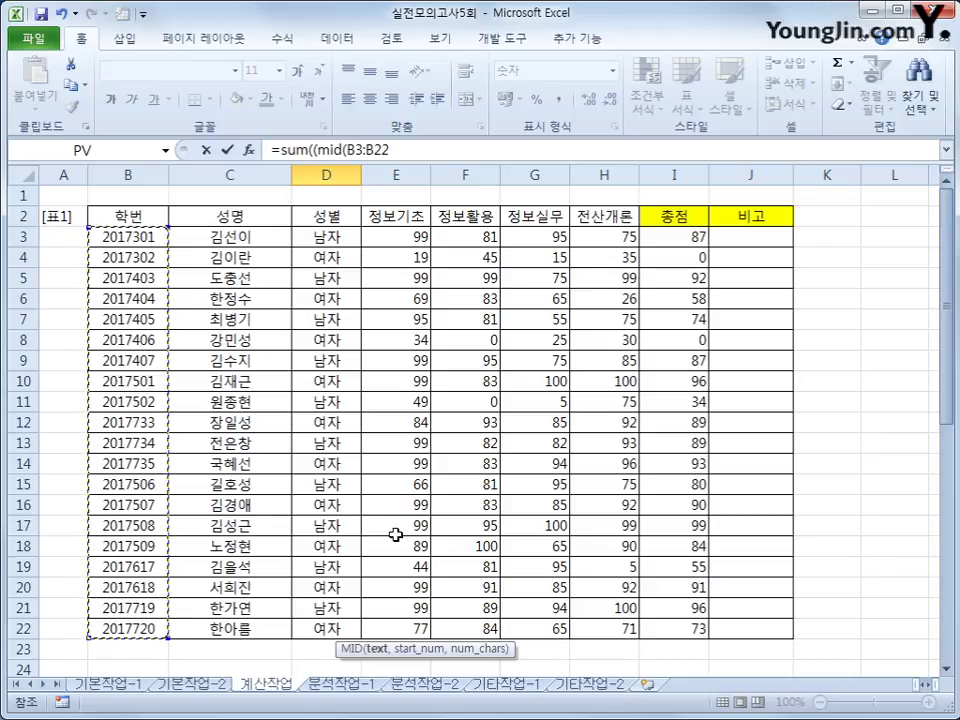
key(F4)
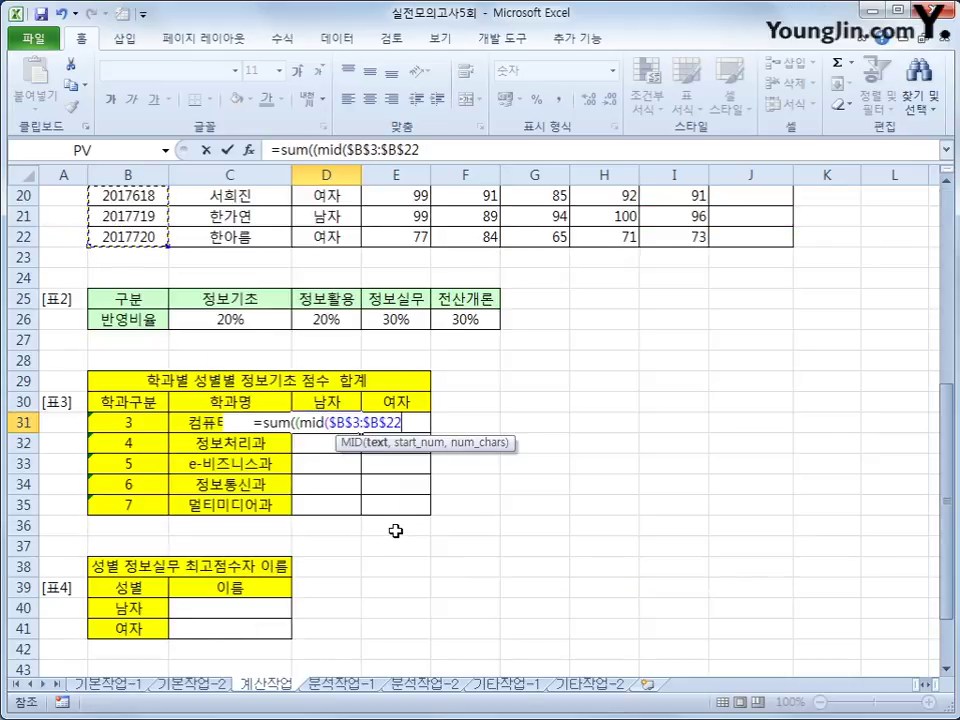
text(,)
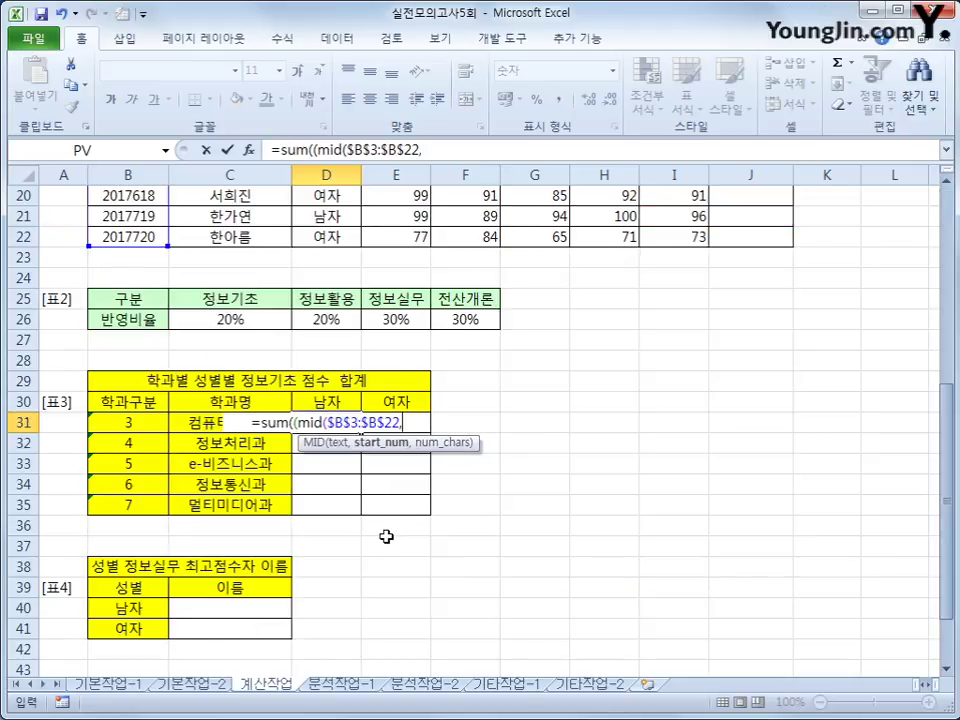
text(5,1)
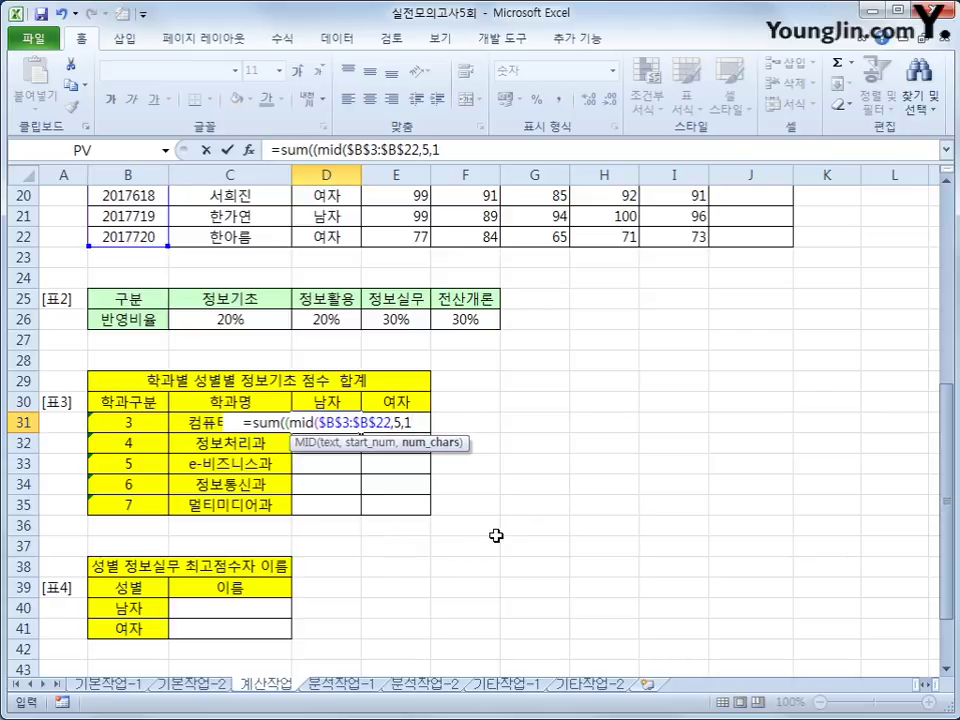
text())
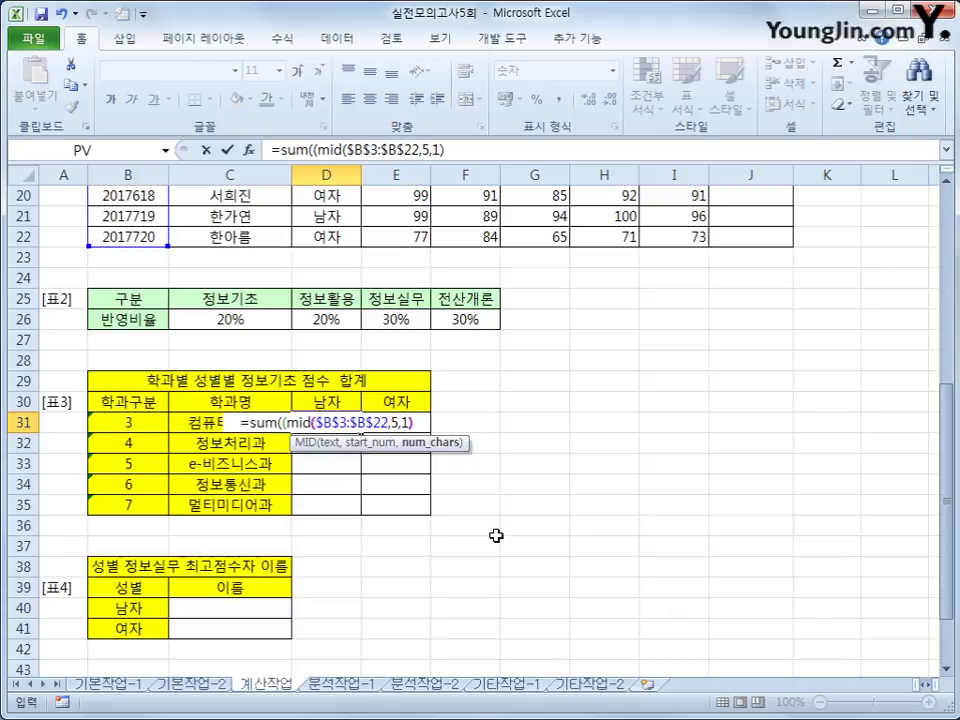
Compare the extracted digit with the 학과구분 cell using the column-locked reference =$B31, and close the first condition.
text(=)
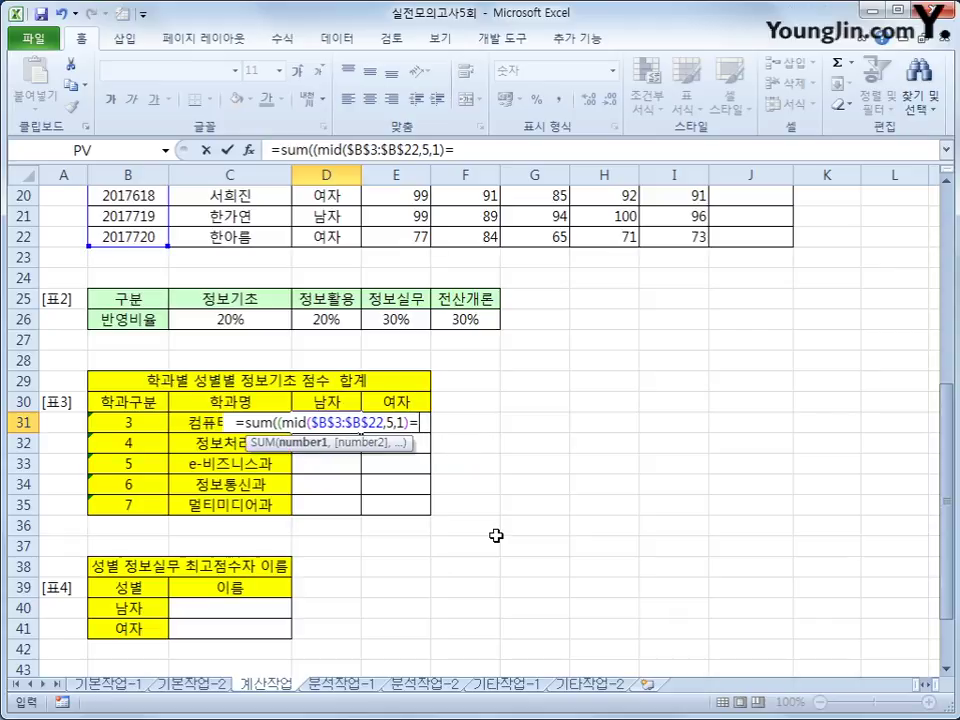
key(Left)
key(Left)
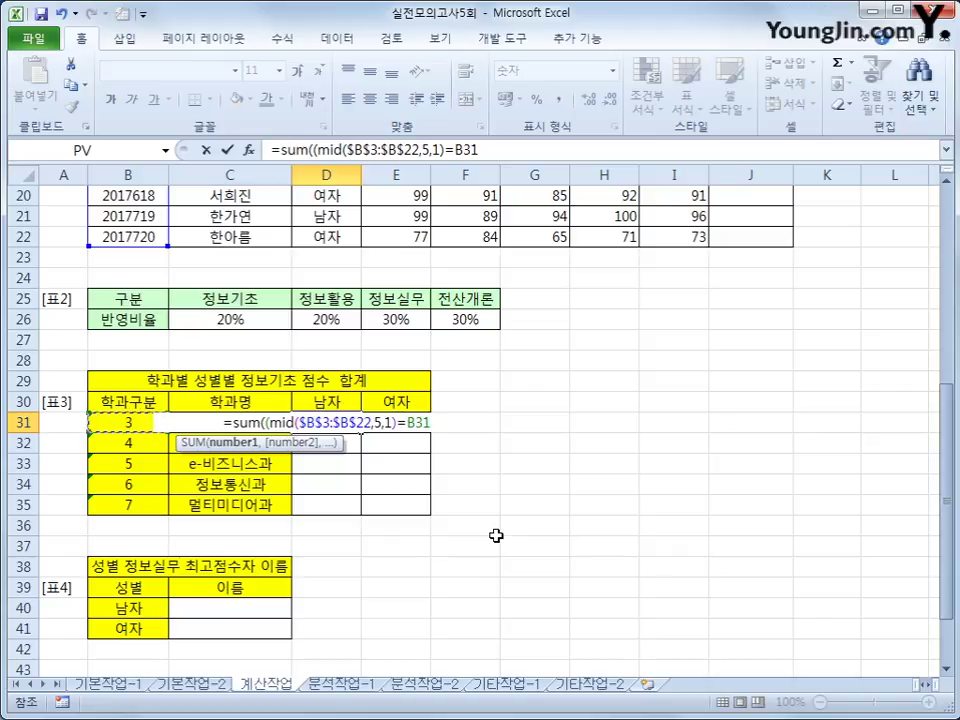
key(F4)
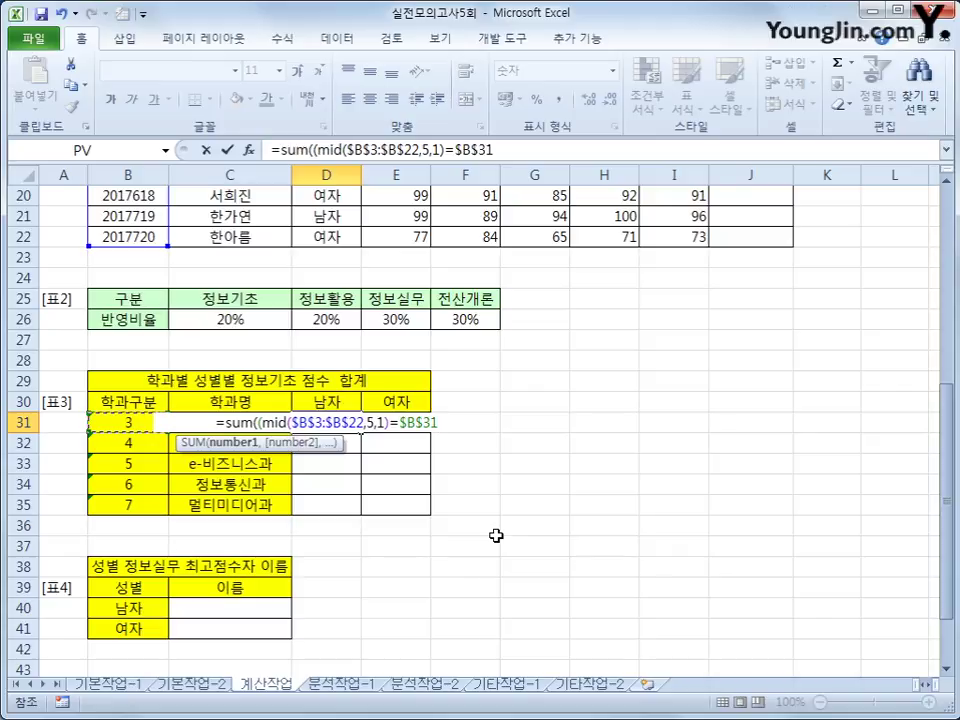
key(F4)
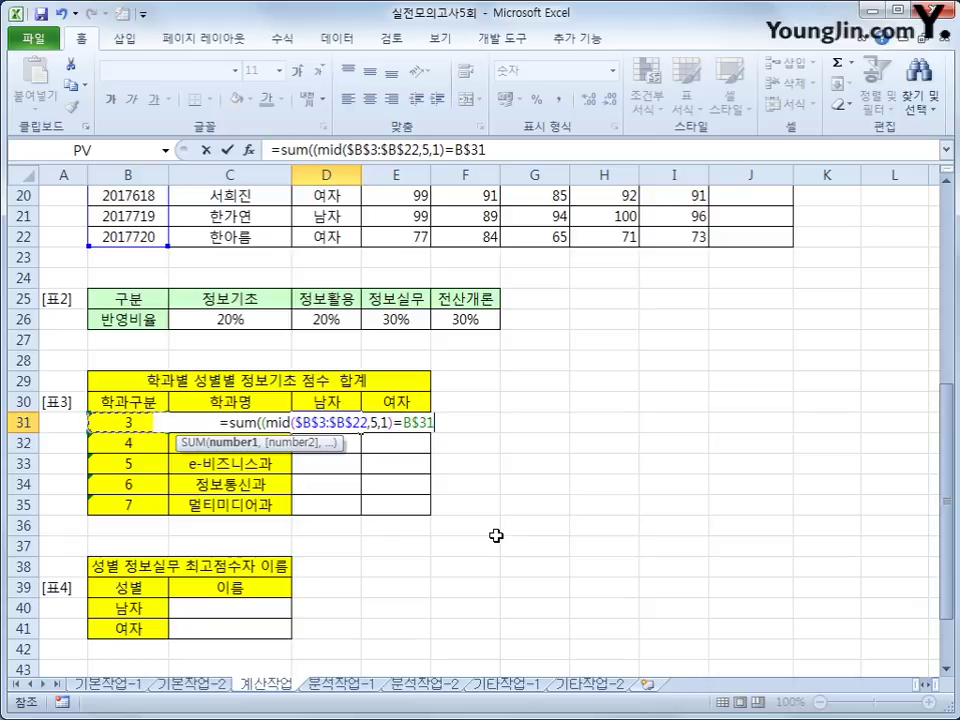
key(F4)
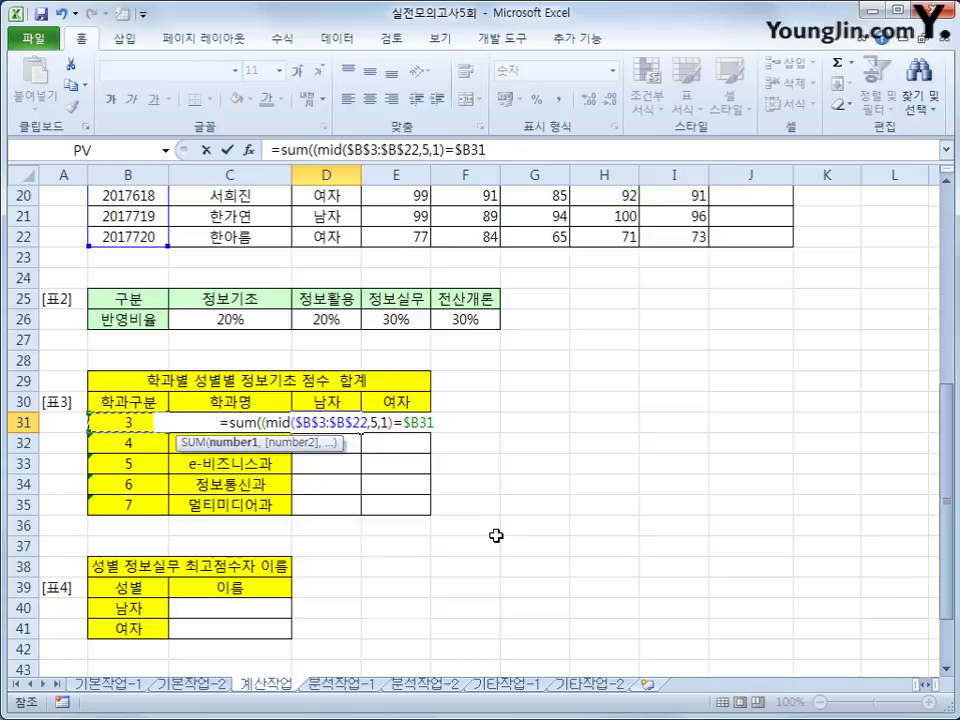
text())
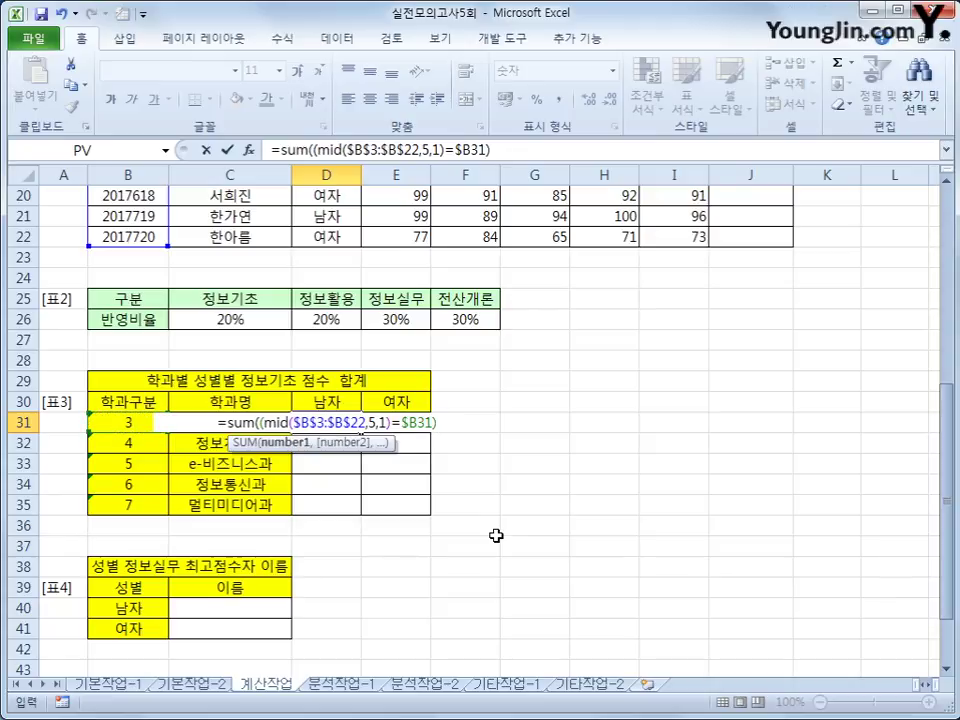
Multiply the D31 formula by the gender condition ($D$3:$D$22=D$30), adding another multiplication operator after it.
text(*()
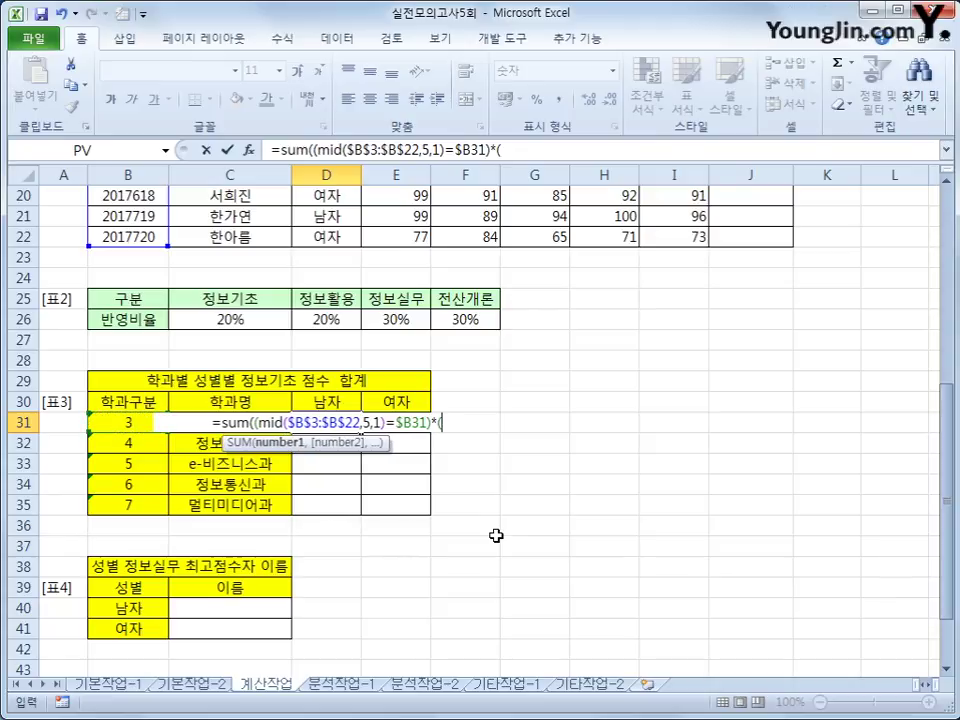
scroll(459, 655, up, 6)
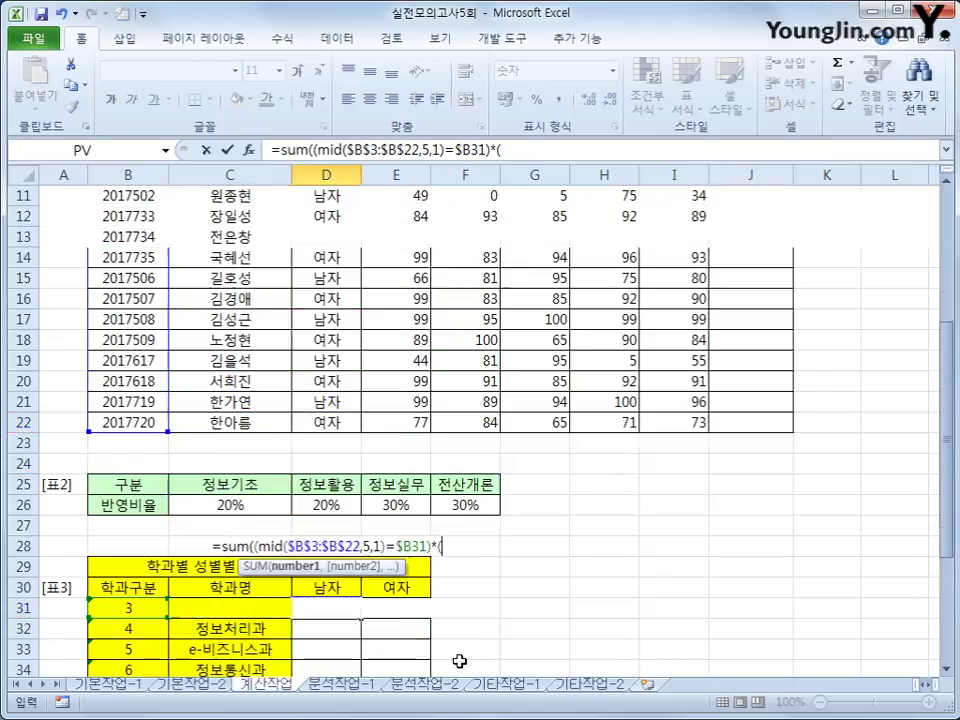
drag(339, 216, 334, 609)
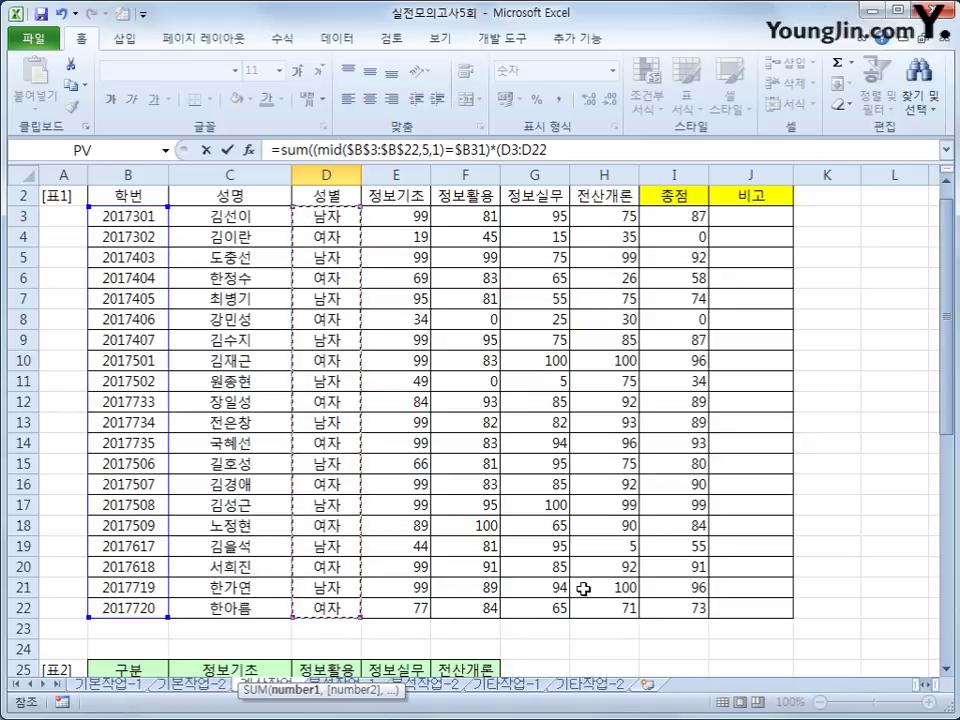
key(F4)
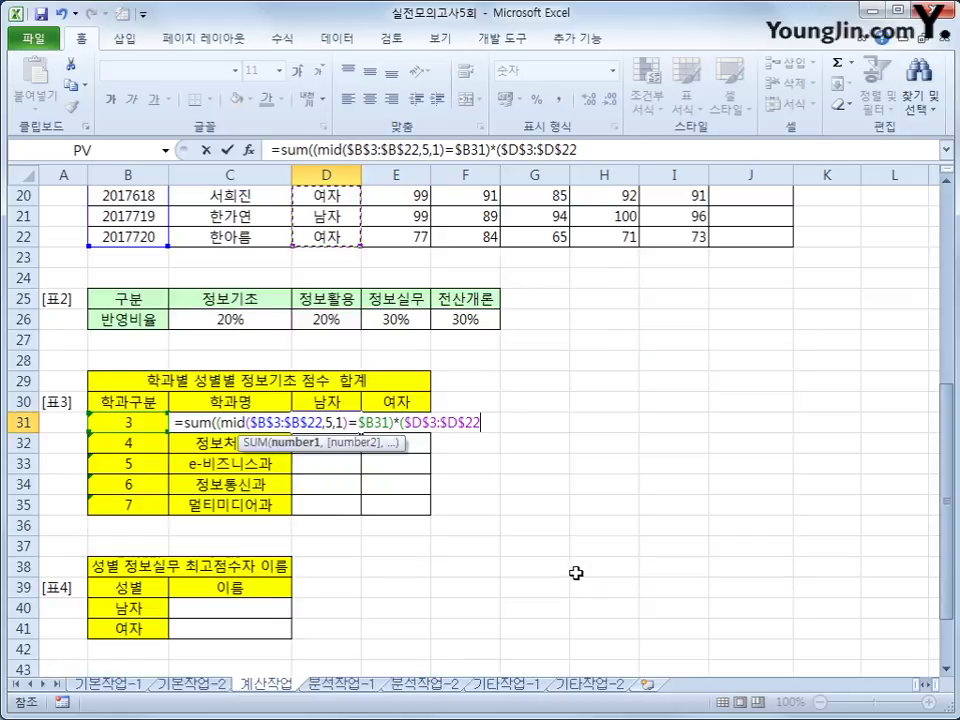
text(=)
click(340, 402)
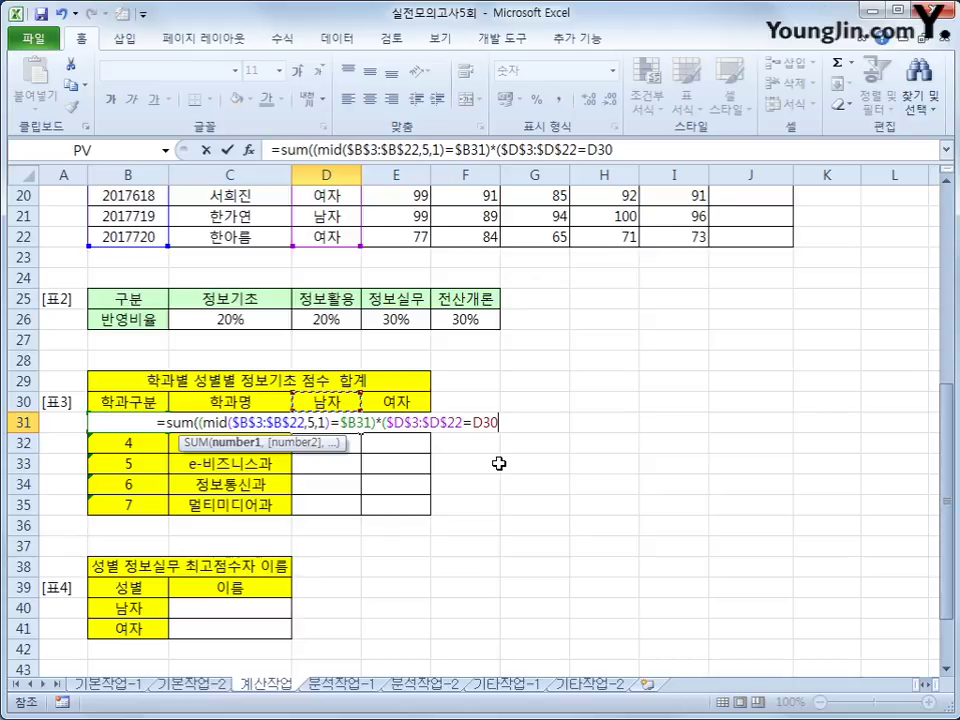
key(F4)
key(F4)
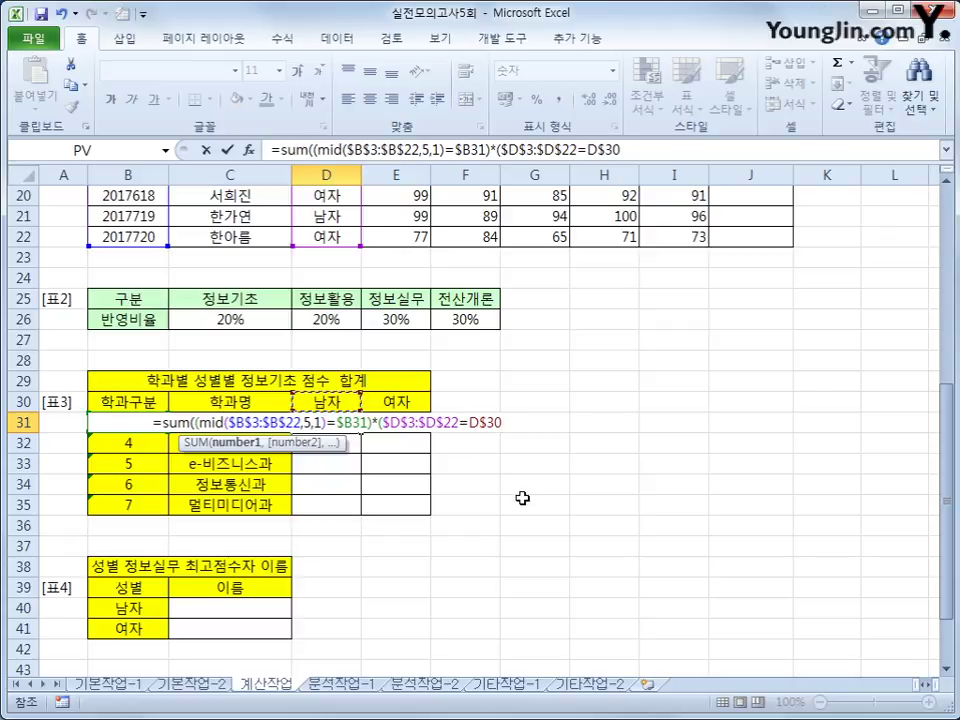
text()*)
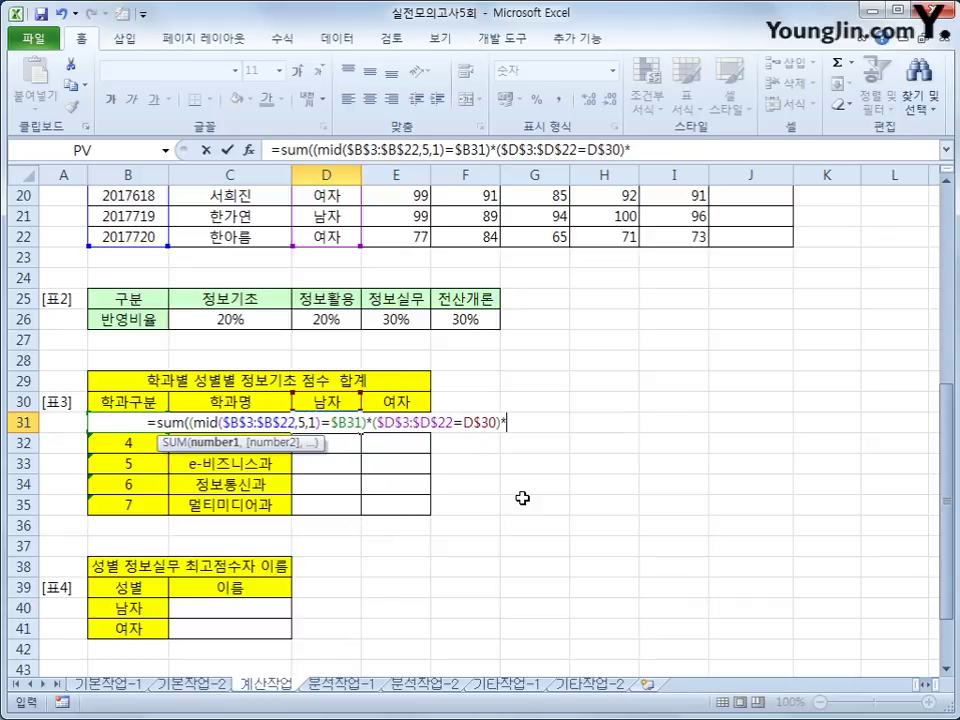
scroll(430, 520, up, 7)
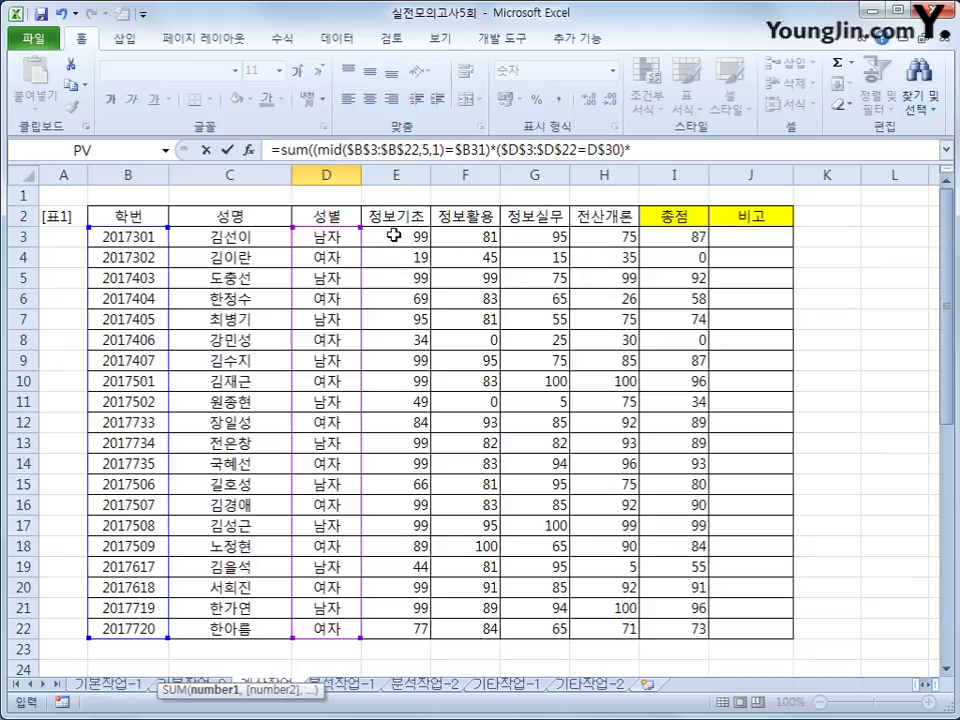
Complete the D31 formula with the absolute range $E$3:$E$22, enter it as an array formula, and fill it across D31:E35.
drag(394, 235, 399, 628)
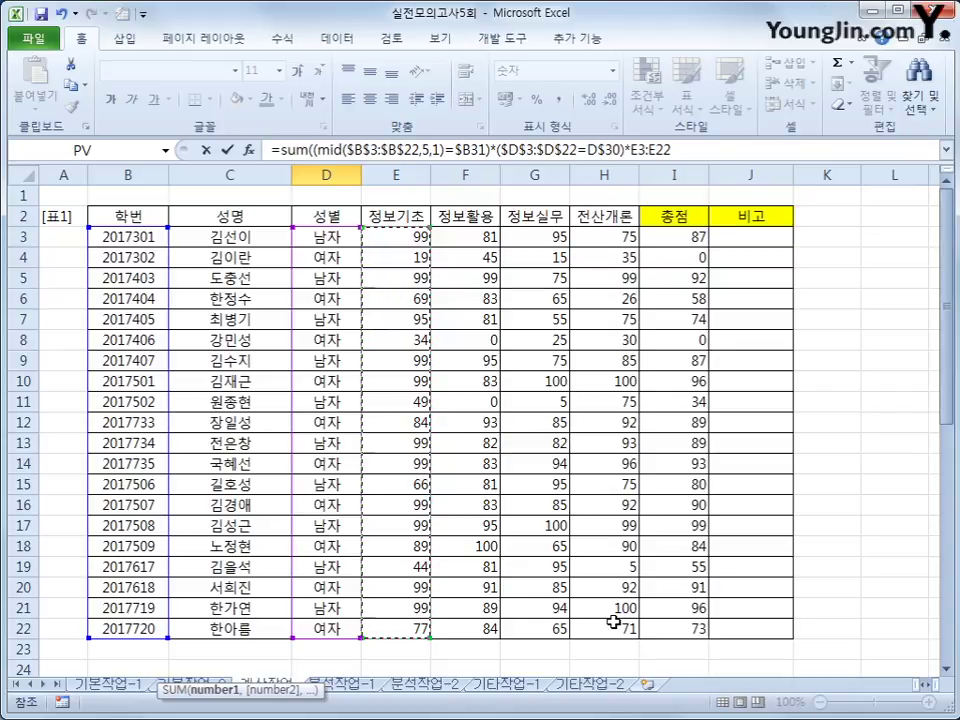
key(F4)
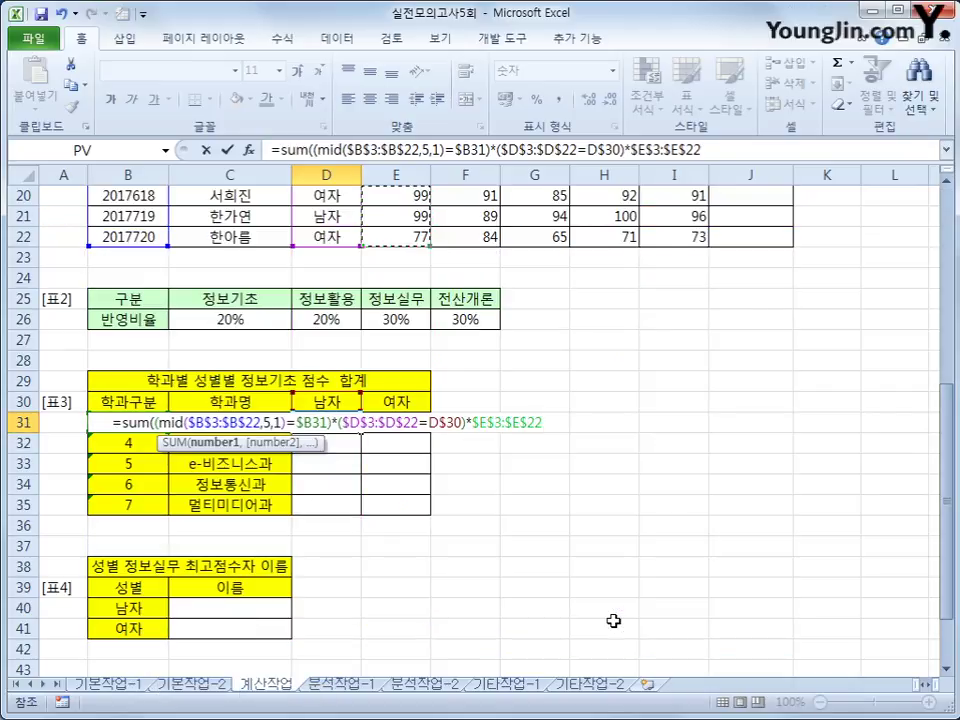
text())
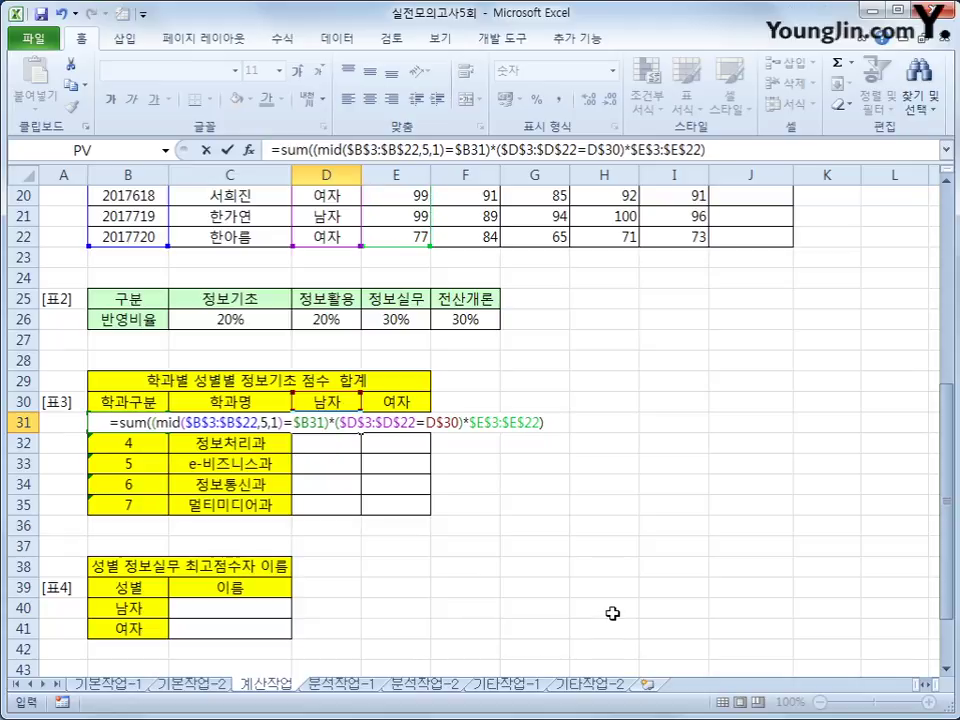
key(ctrl+shift+Return)
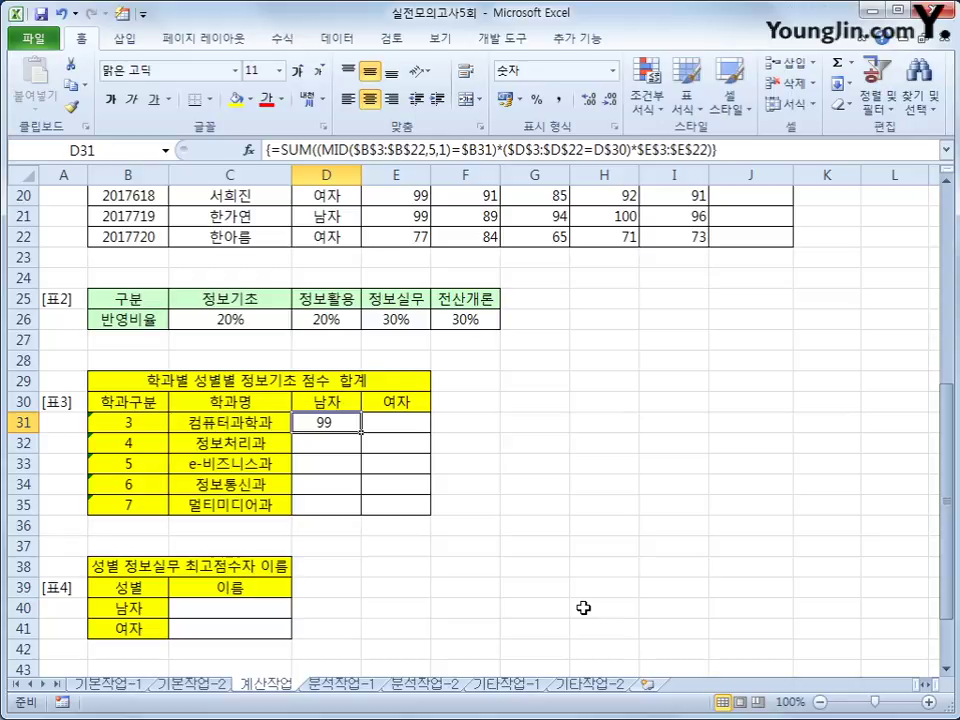
drag(362, 434, 428, 520)
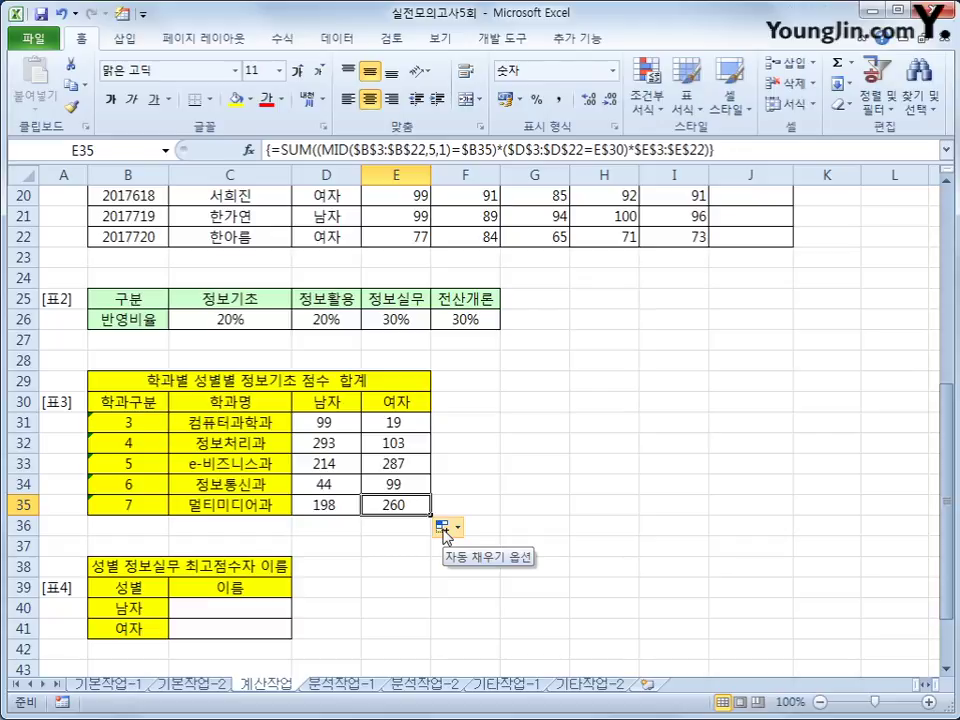
scroll(615, 578, up, 6)
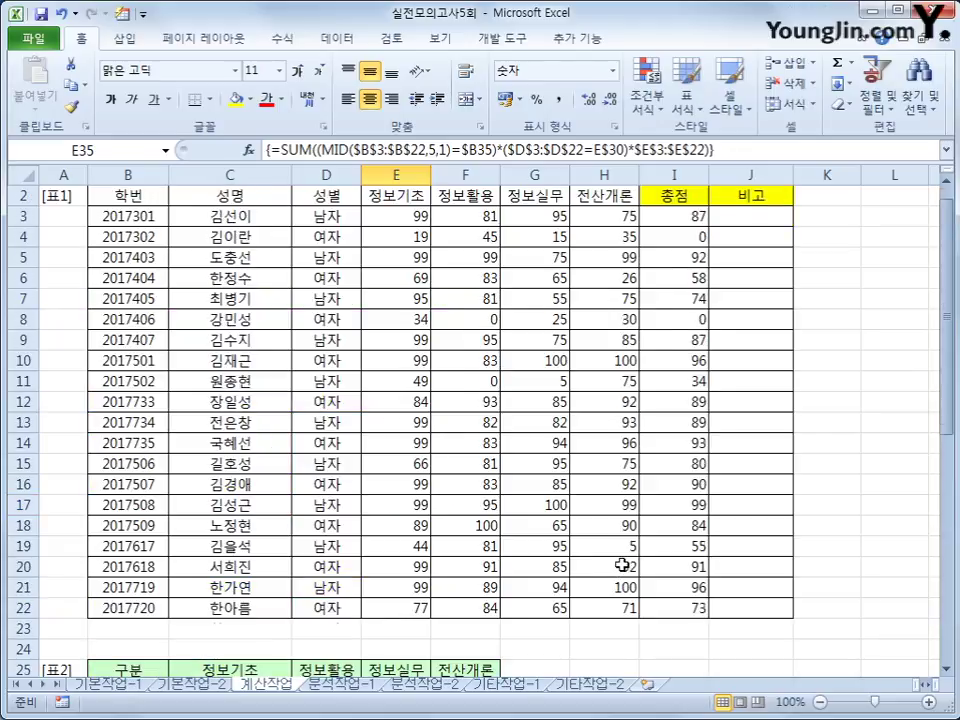
scroll(622, 565, down, 4)
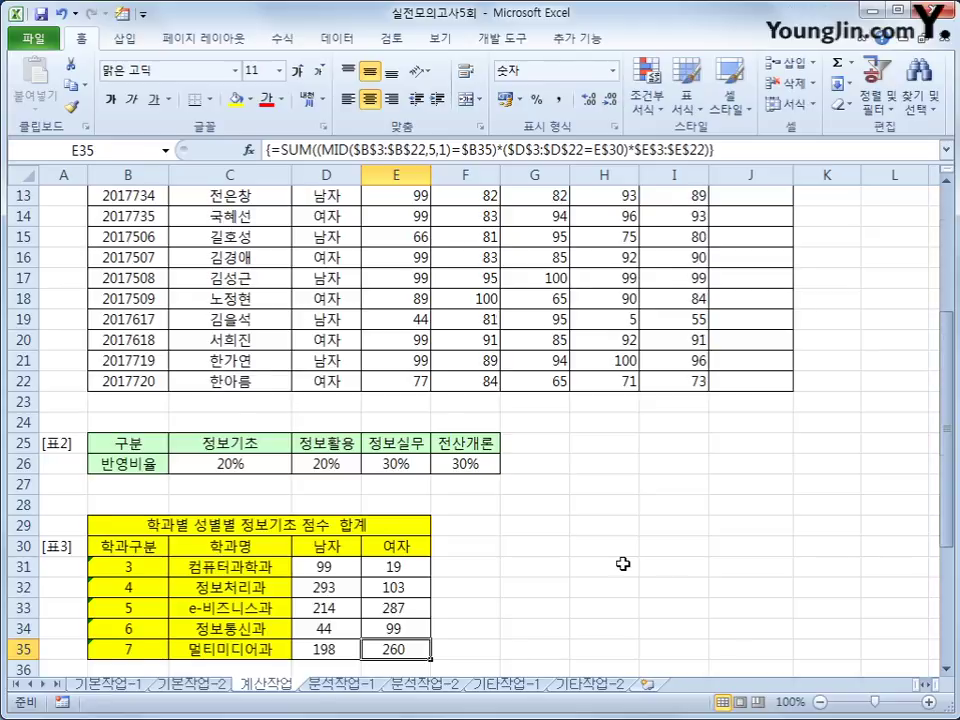
scroll(622, 564, up, 4)
scroll(622, 564, down, 3)
Start an INDEX formula in C40, the 남자 name cell of 표4.
scroll(622, 564, down, 6)
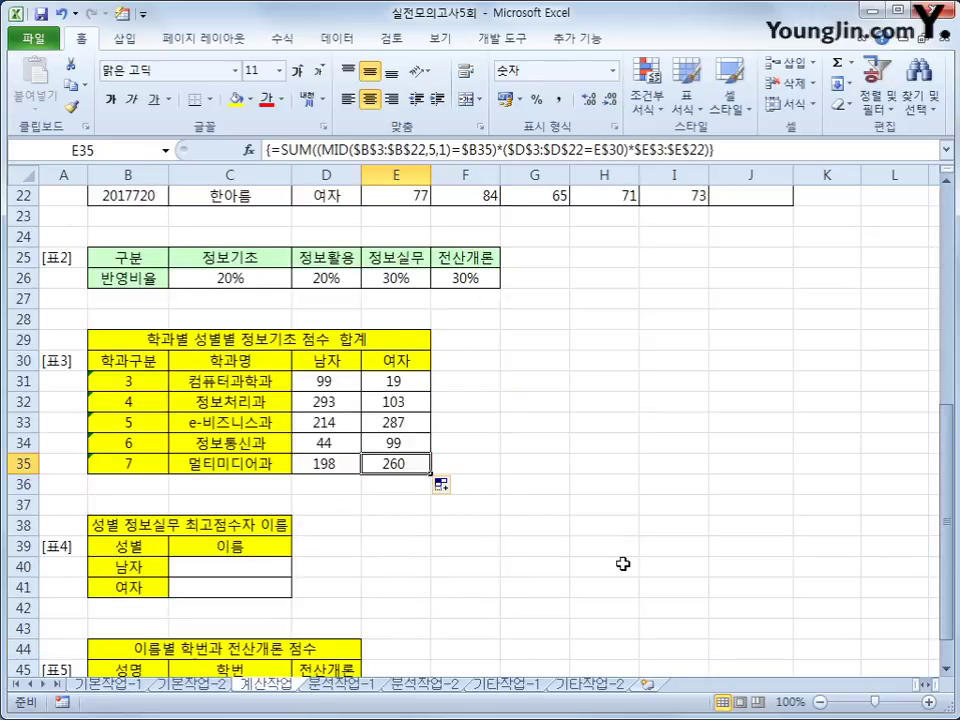
click(257, 446)
scroll(307, 510, down, 1)
scroll(307, 510, down, 1)
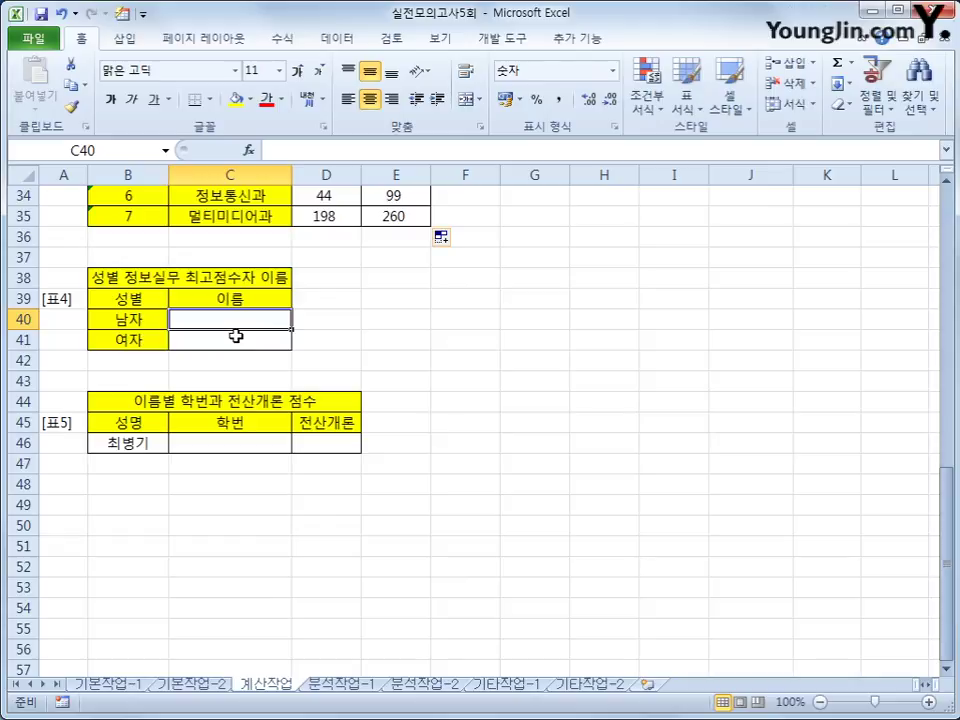
text(=ind)
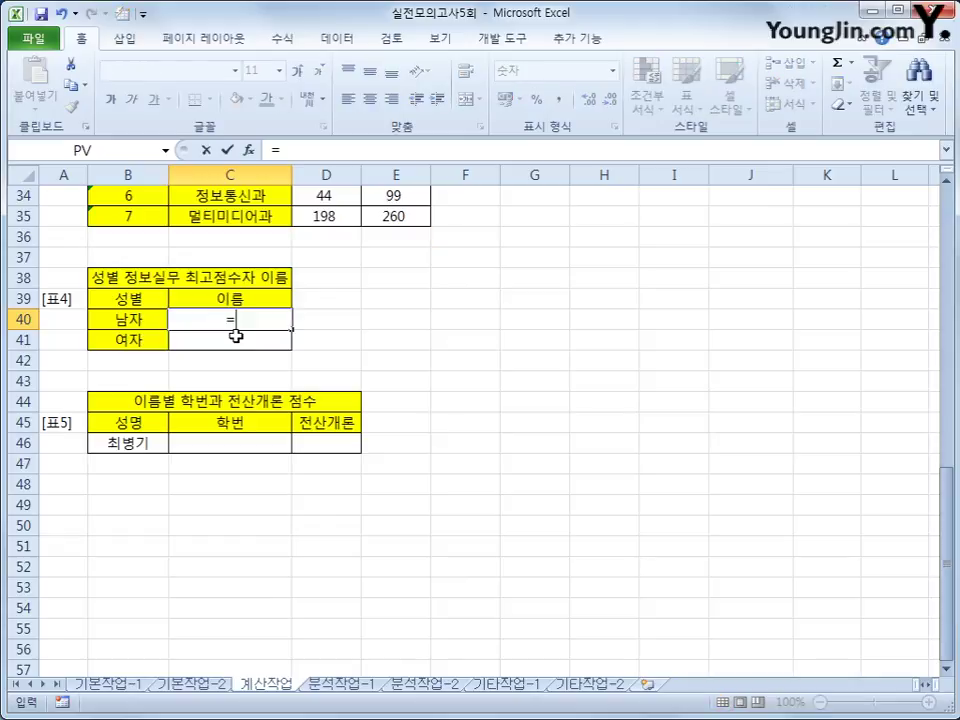
double_click(238, 342)
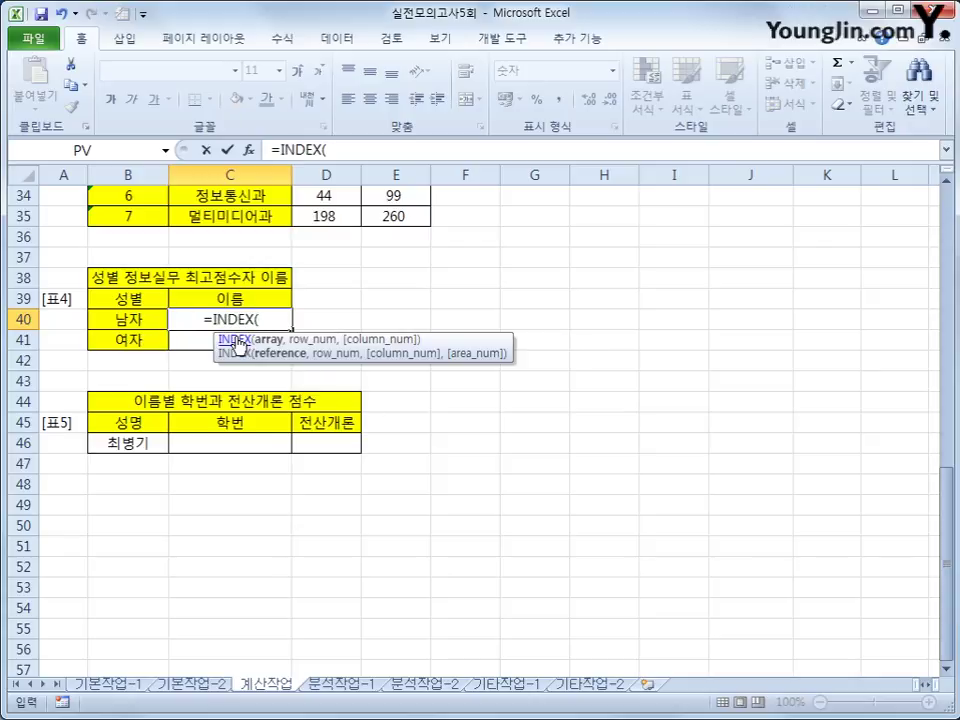
Set the INDEX array in C40 to the 성명 column of 표1 as $C$3:$C$22, followed by a comma.
scroll(429, 420, up, 11)
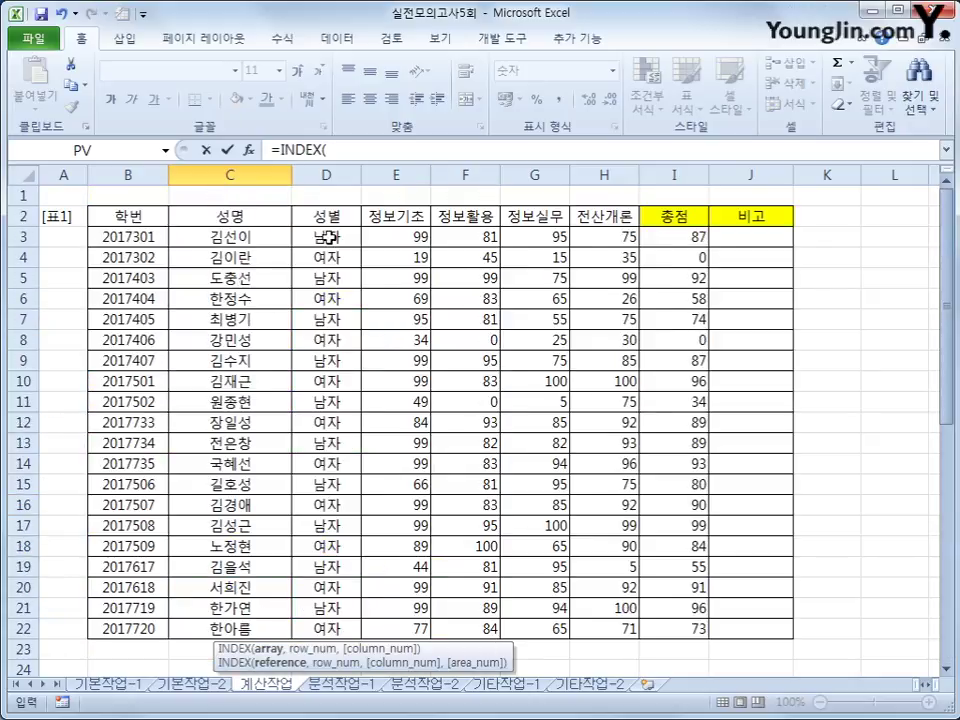
drag(329, 237, 321, 275)
drag(260, 237, 212, 629)
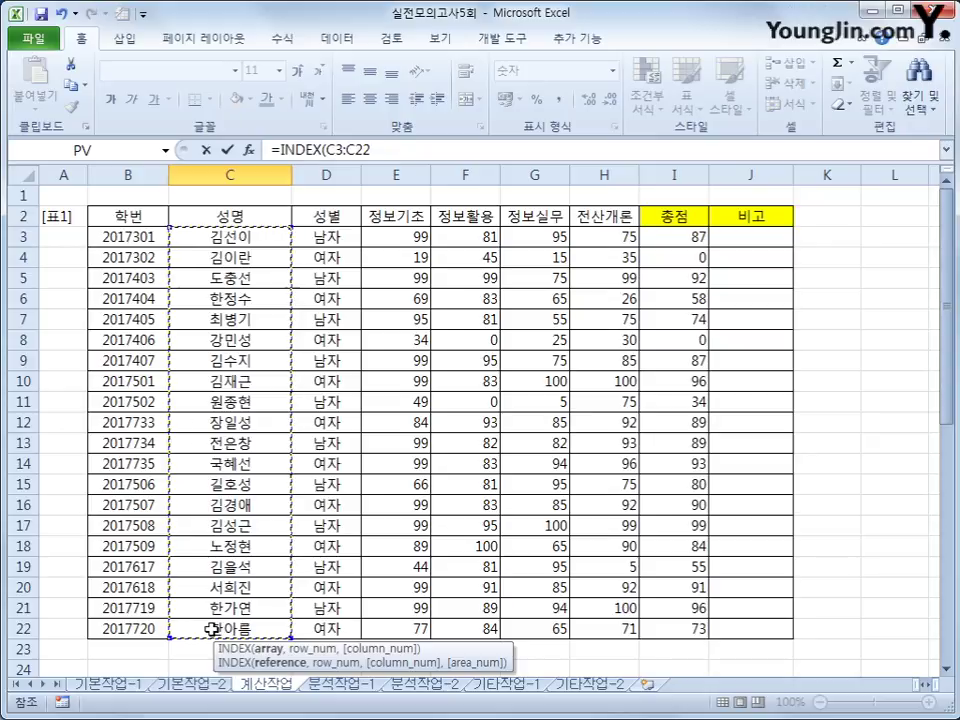
scroll(549, 553, down, 4)
scroll(549, 553, down, 5)
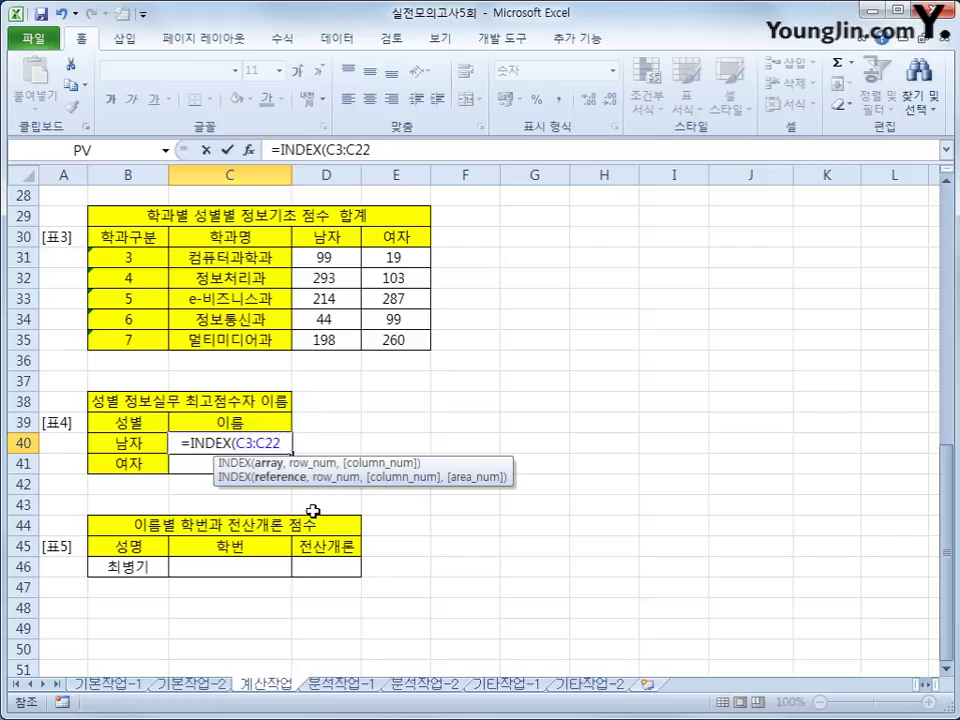
key(F4)
text(,)
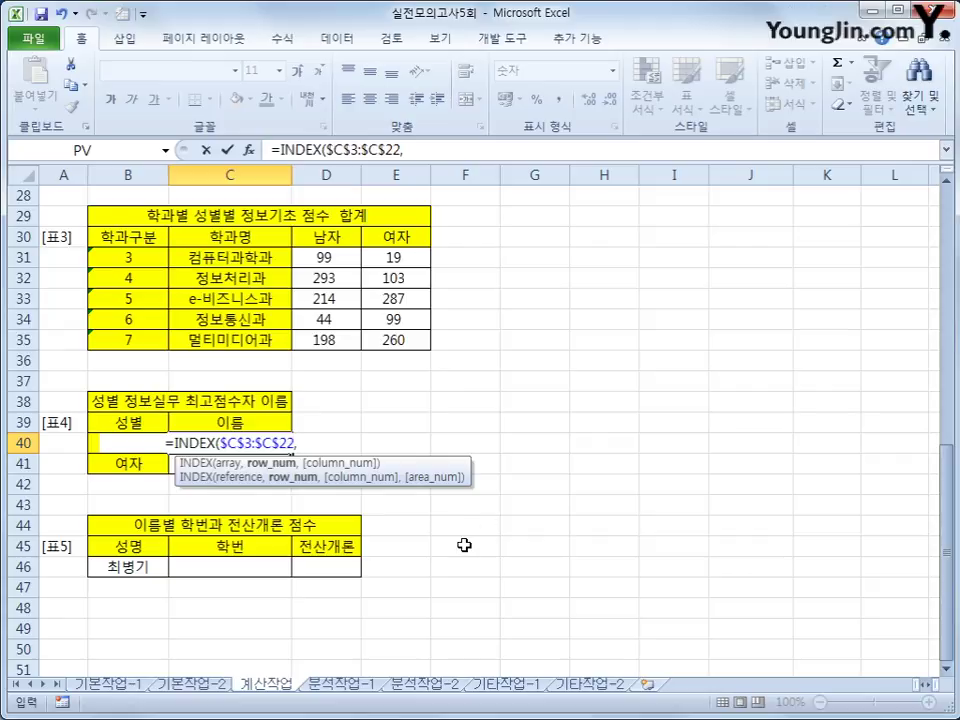
Nest MATCH(max(( in the C40 formula as the row number argument, ready for a bracketed condition.
text(mat)
key(Tab)
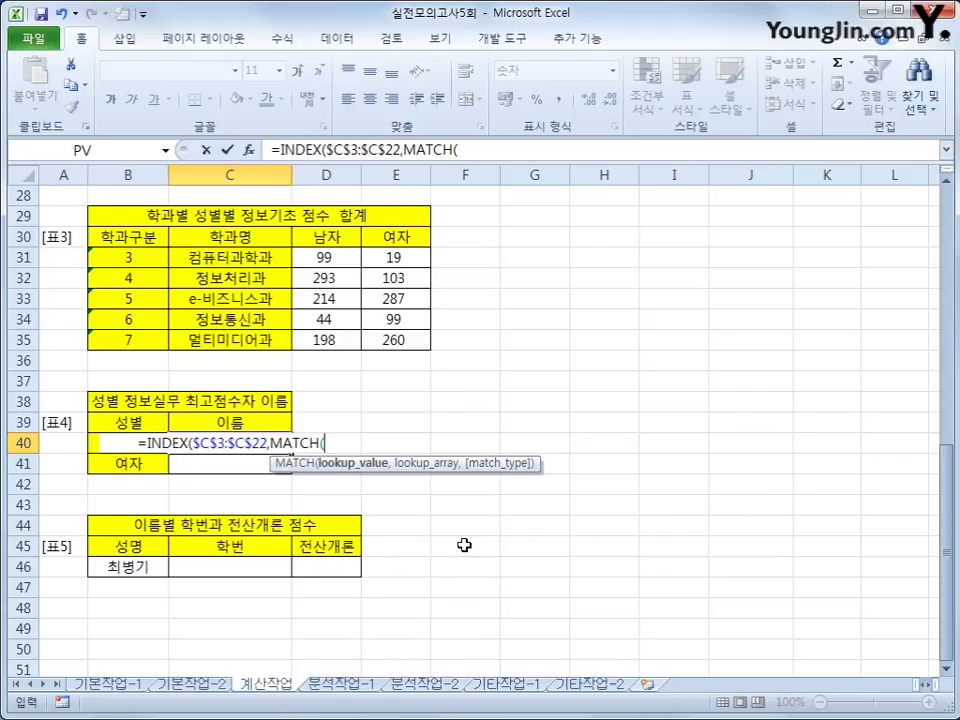
text(max()
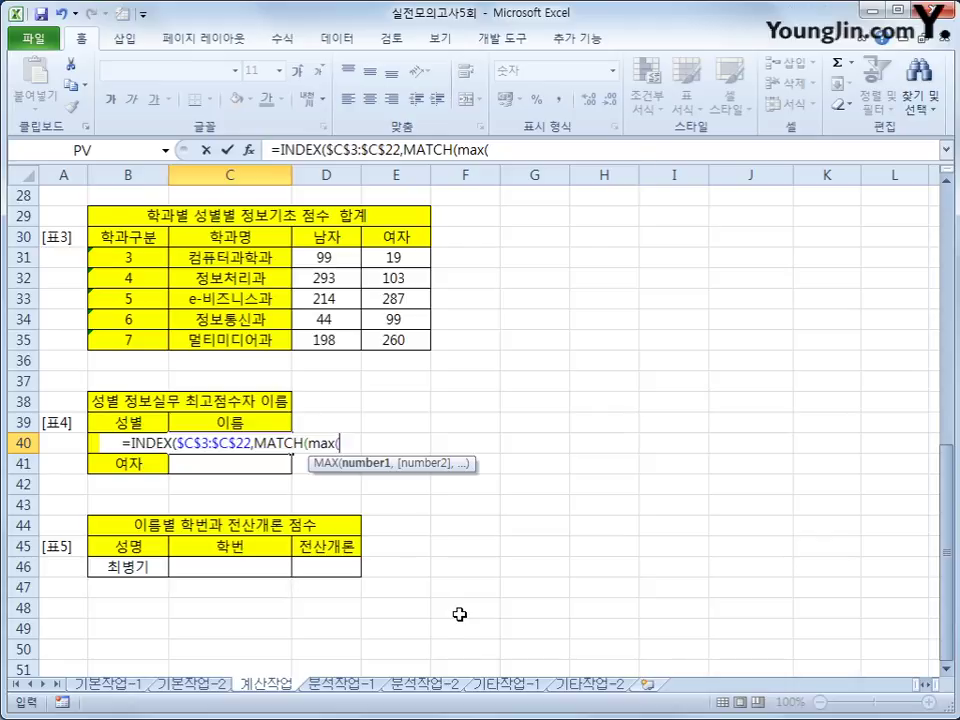
text(()
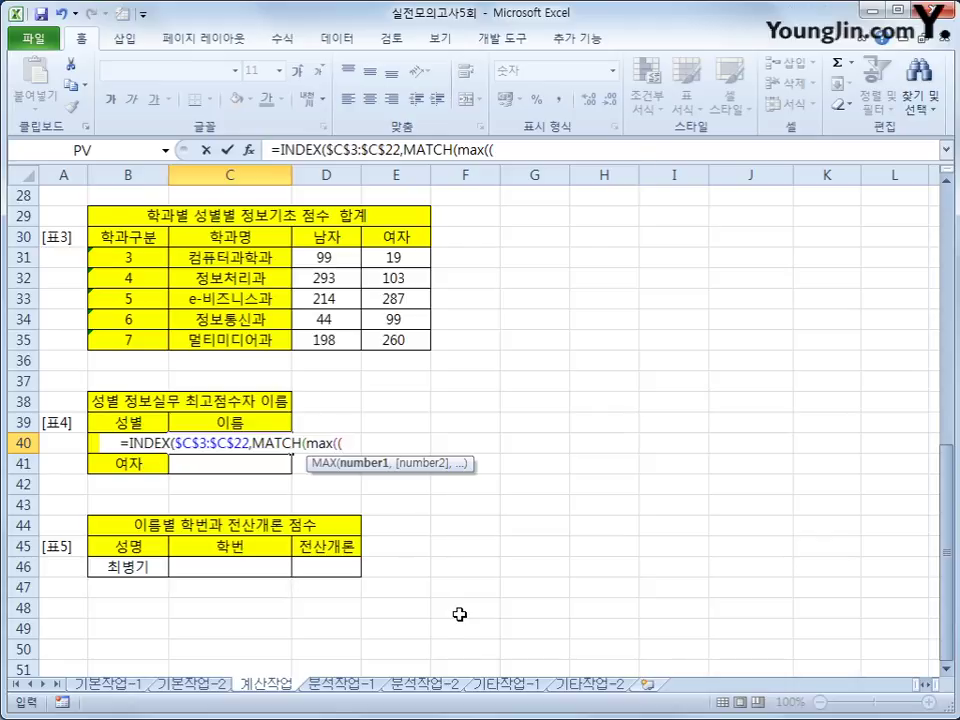
Add the gender condition $D$3:$D$22=B40 inside max, close its bracket, and append a multiplication operator.
scroll(459, 614, up, 9)
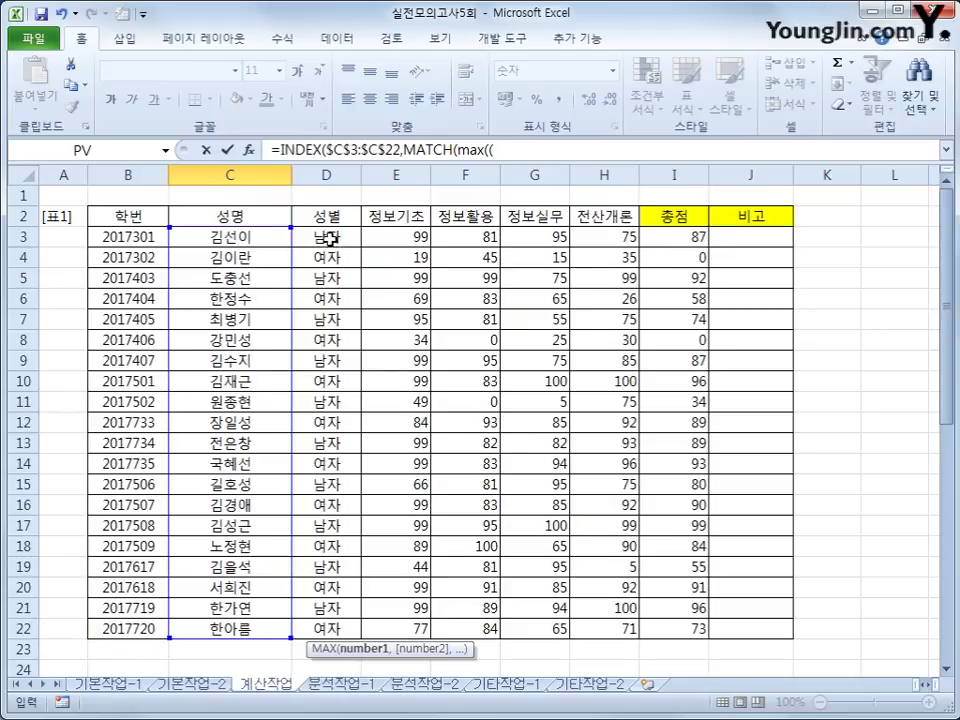
drag(330, 238, 332, 627)
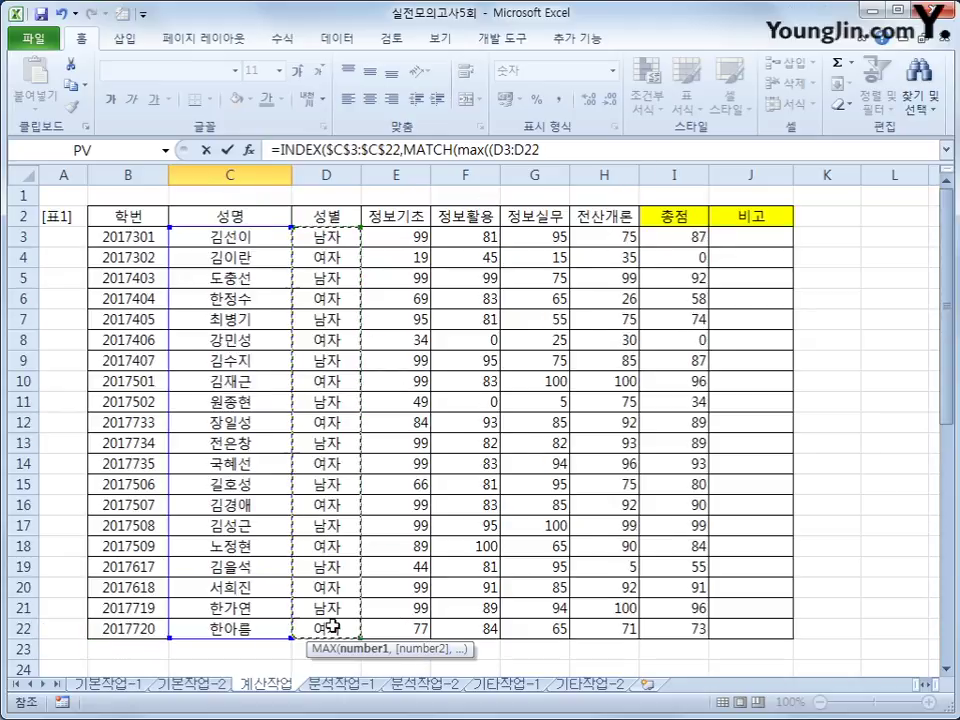
key(F4)
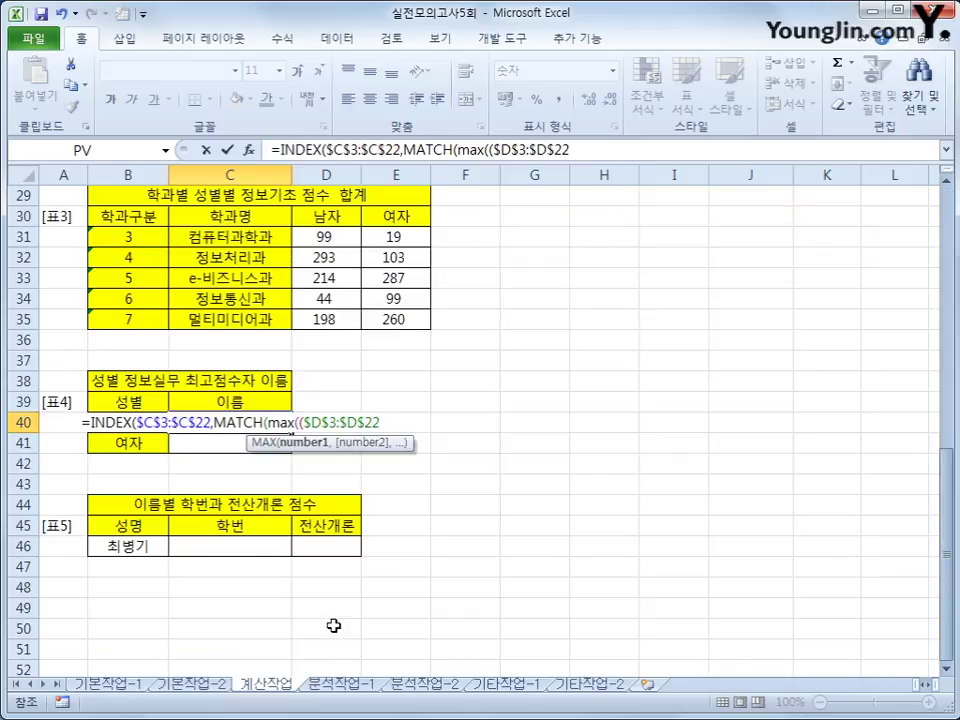
text(=)
key(Left)
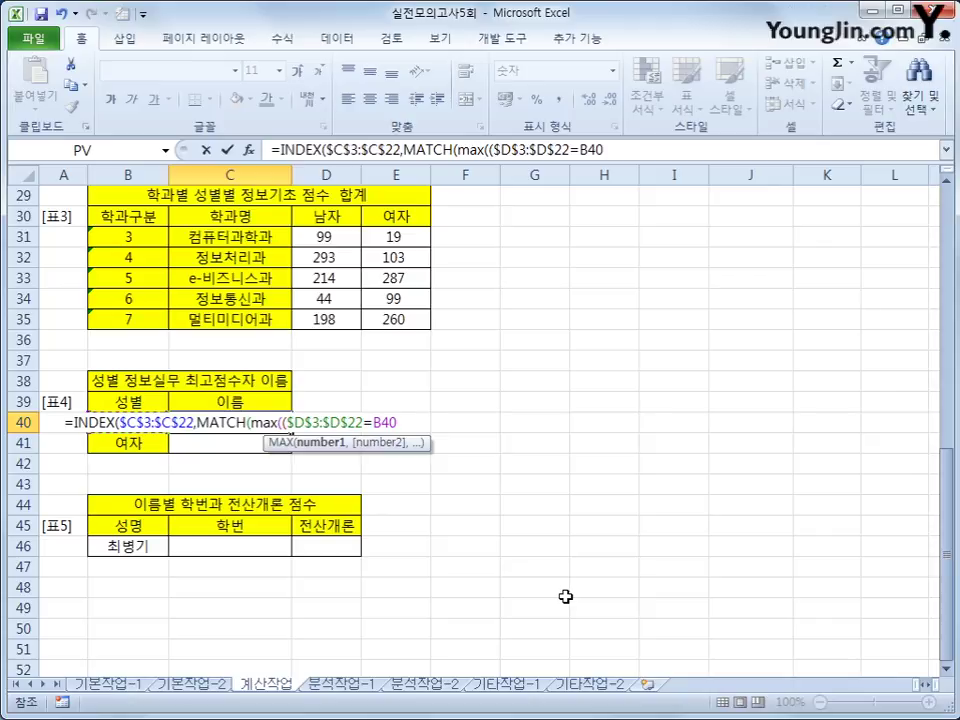
text())
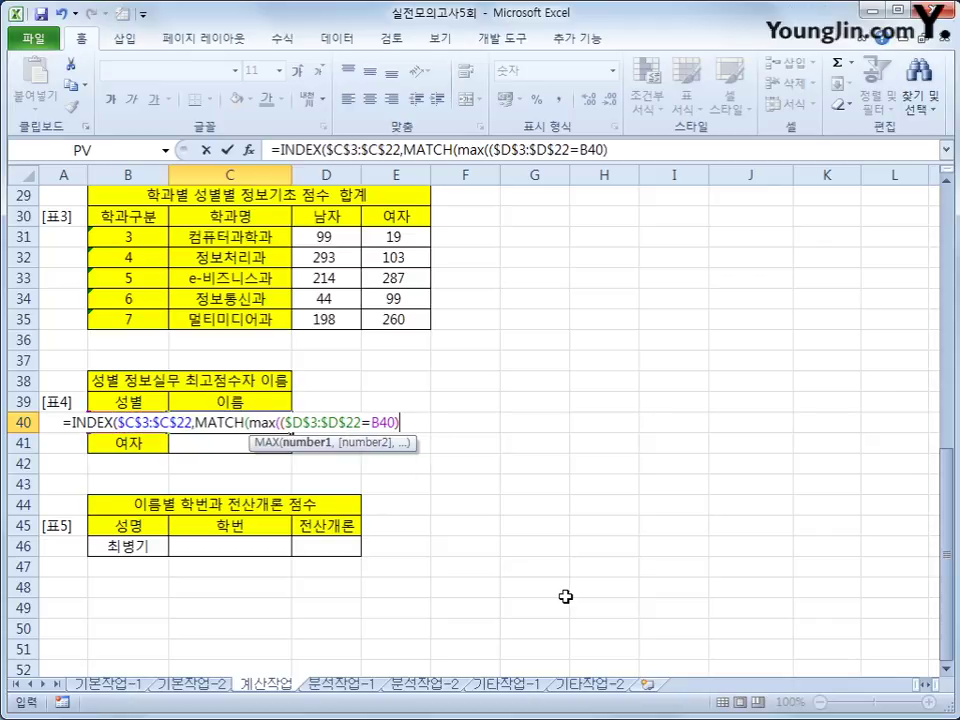
text(*)
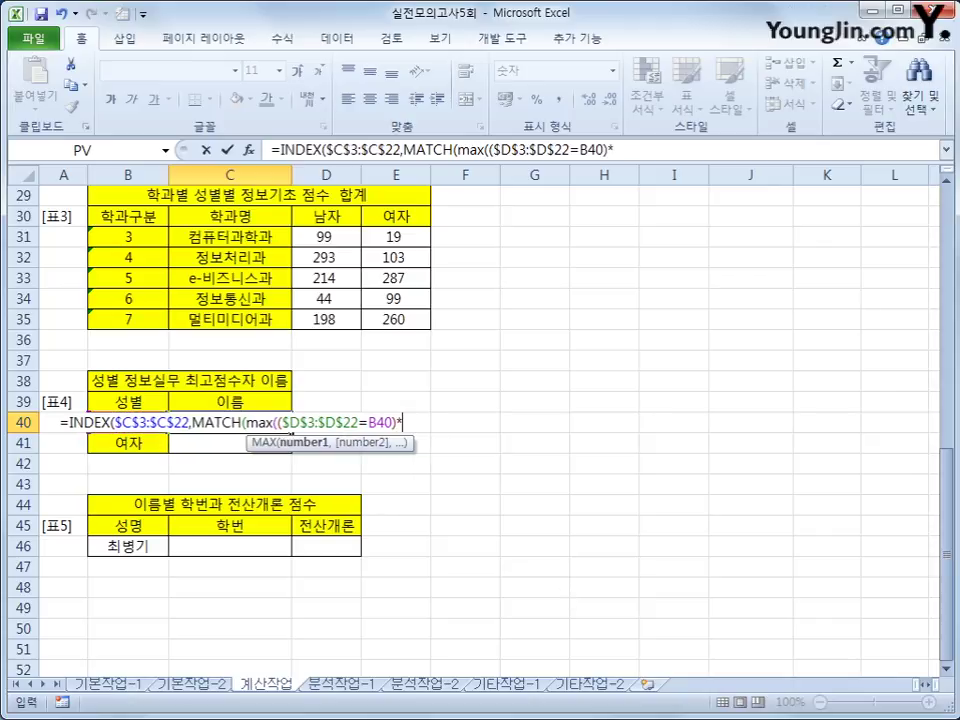
Multiply the gender condition by the 정보실무 scores $G$3:$G$22 and close the max function.
scroll(579, 619, up, 9)
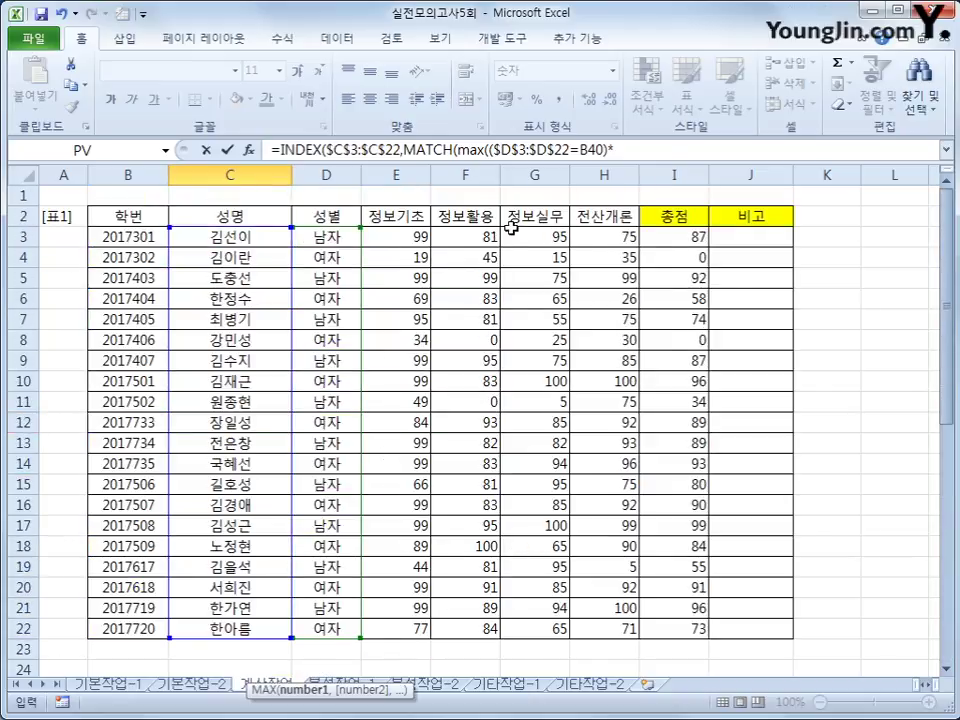
scroll(515, 481, down, 7)
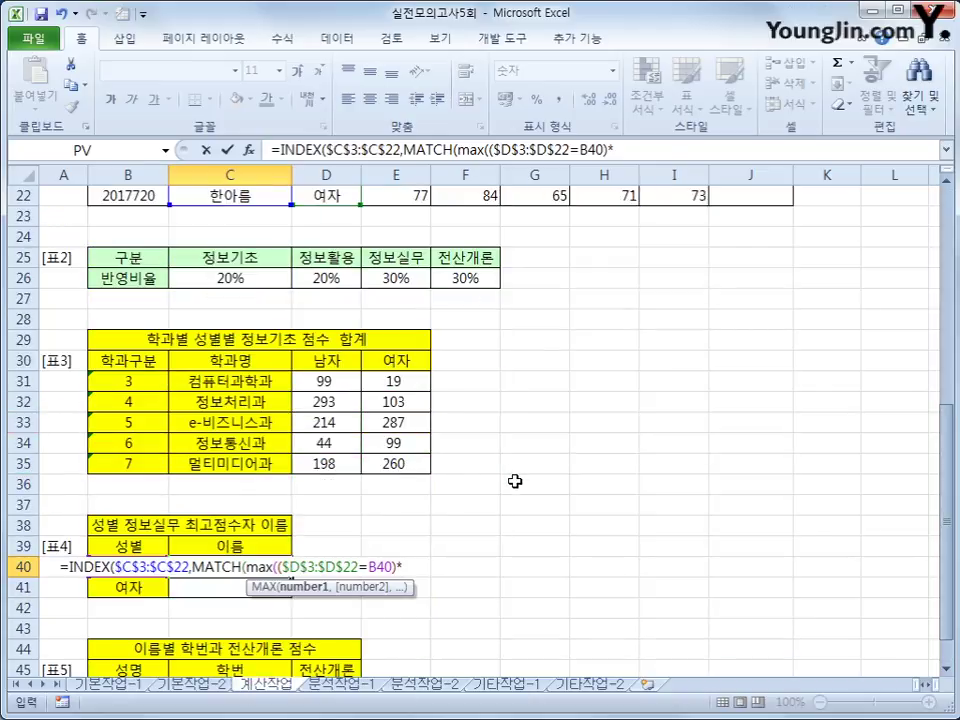
scroll(515, 481, up, 7)
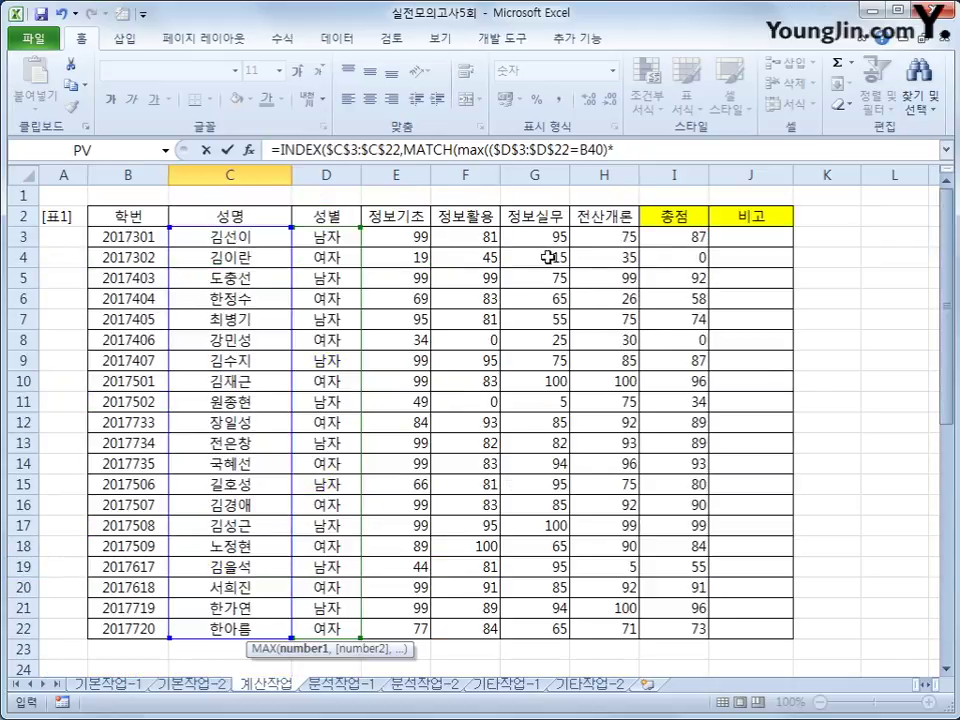
drag(530, 238, 544, 628)
scroll(778, 604, down, 5)
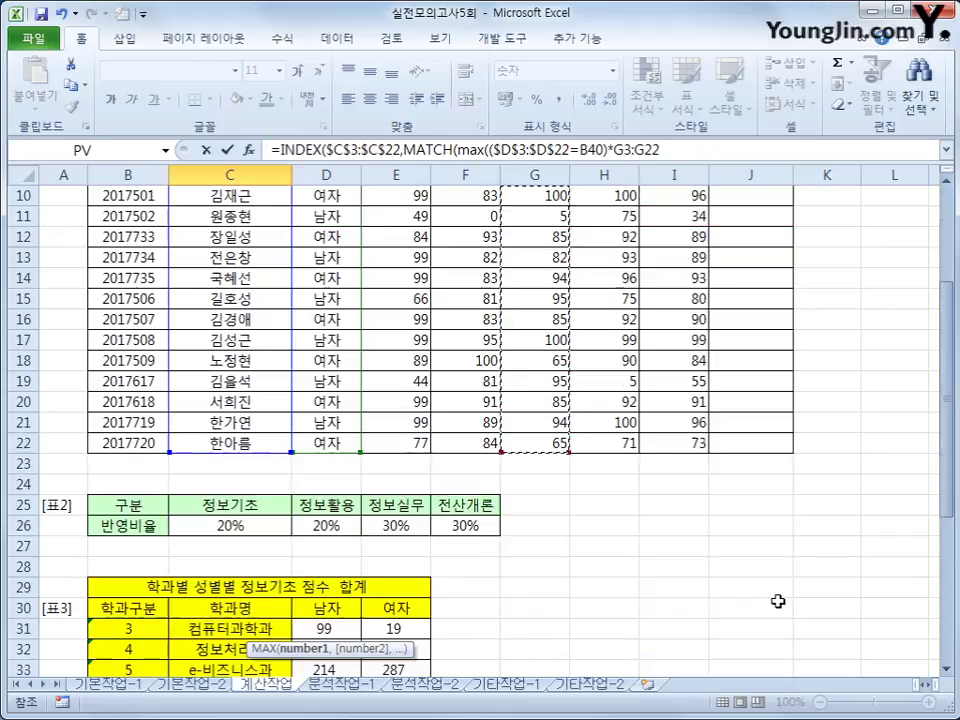
scroll(778, 601, down, 2)
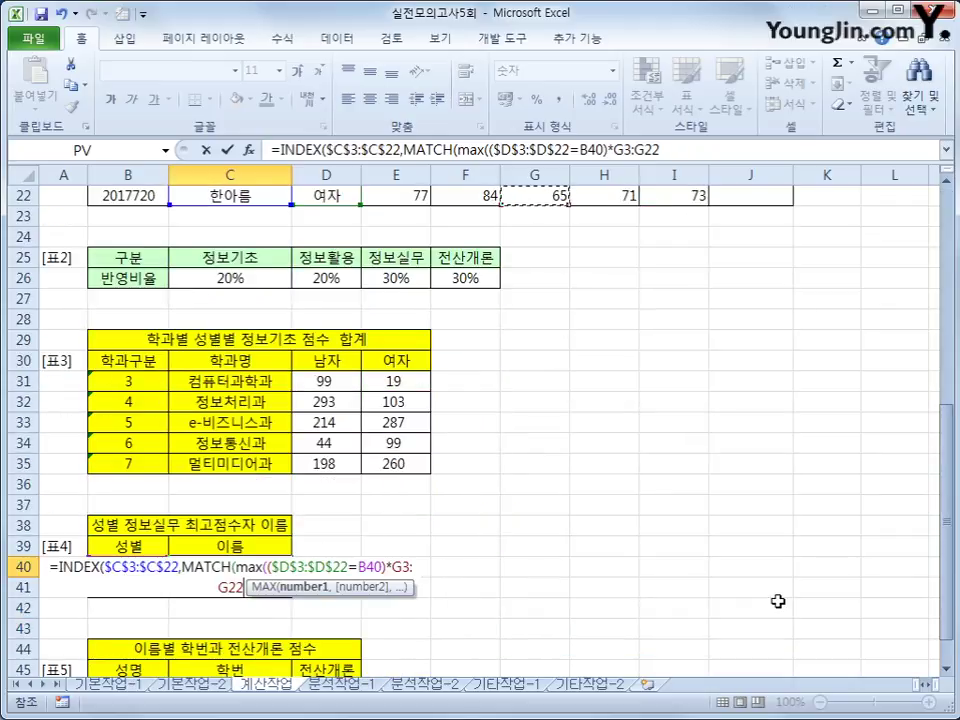
key(F4)
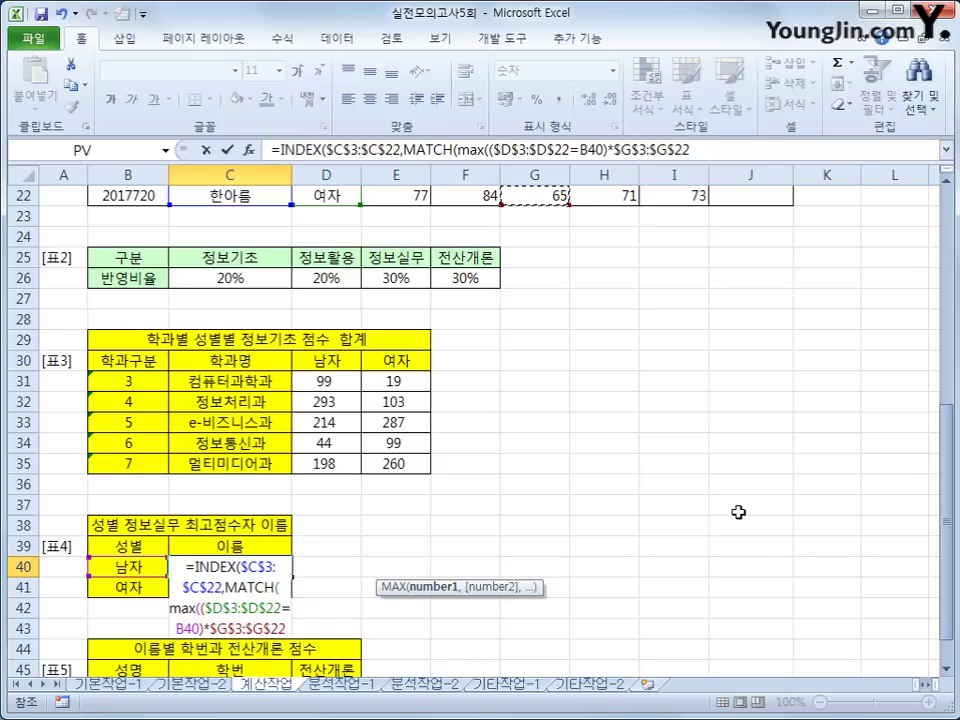
text())
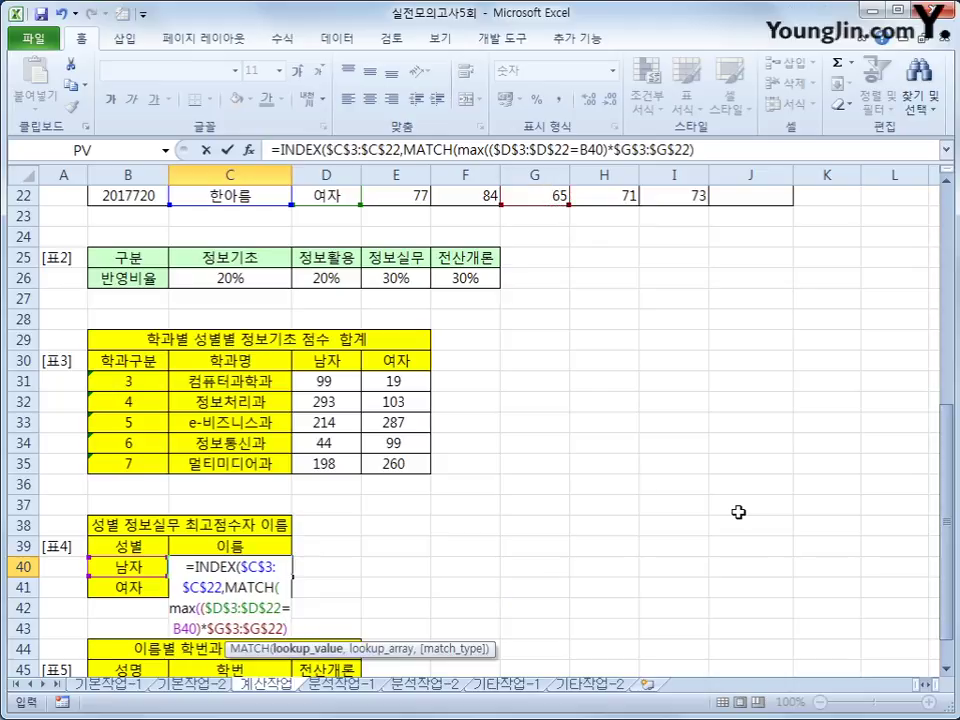
Reuse the max argument ($D$3:$D$22=B40)*$G$3:$G$22 as MATCH's lookup array by copying it after a comma.
click(712, 150)
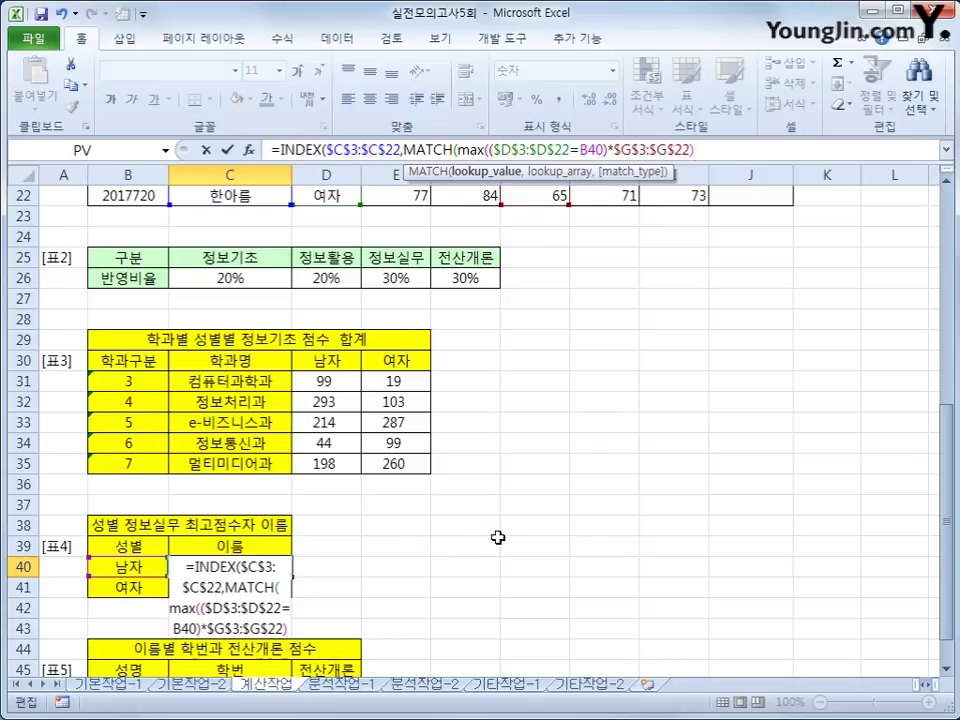
text(,)
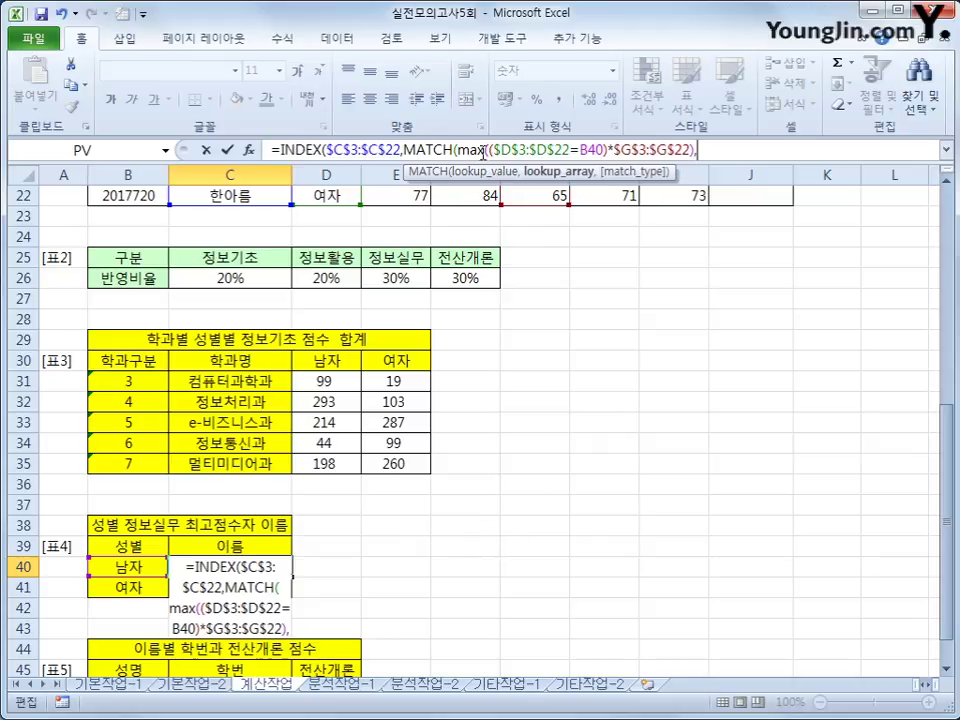
drag(491, 150, 692, 151)
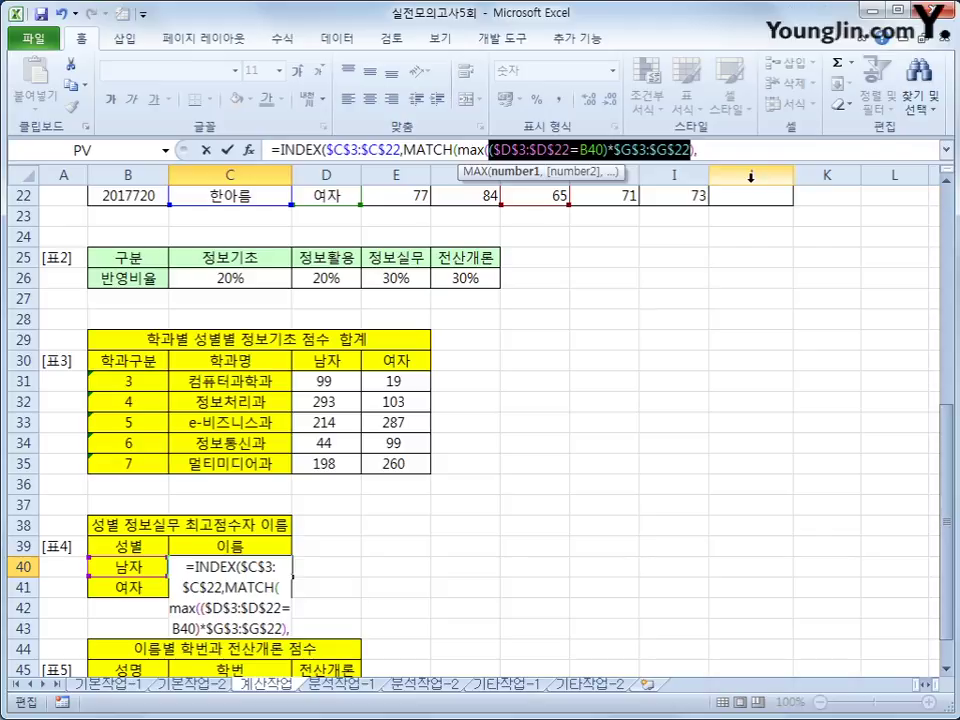
key(ctrl+c)
click(720, 152)
key(ctrl+v)
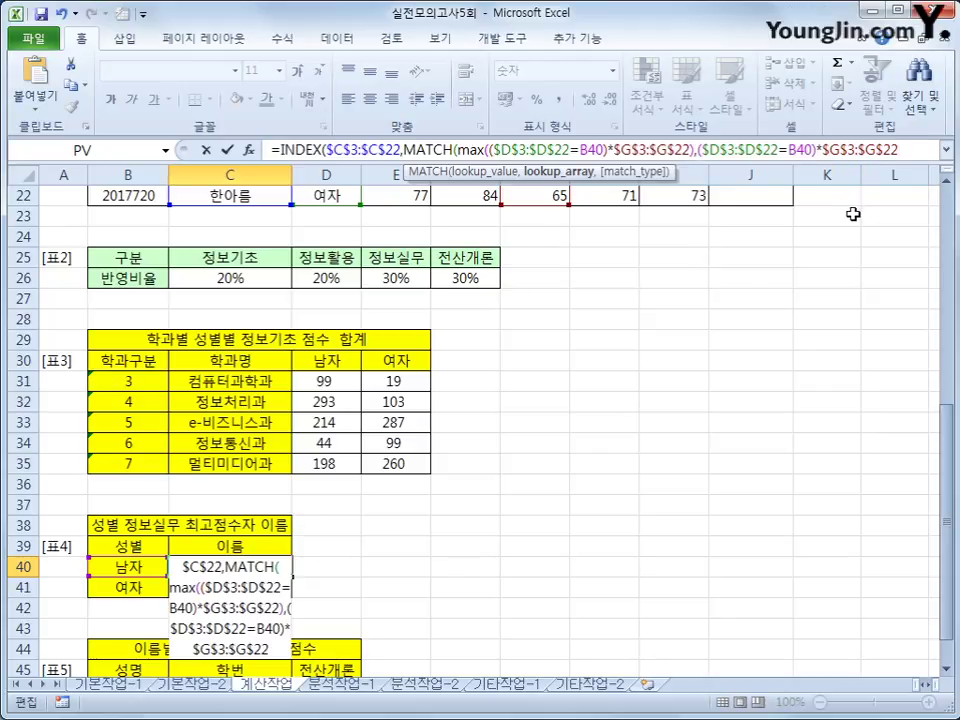
Complete MATCH with match type 0, enter the C40 formula as an array formula, and copy it down to C41.
text(,)
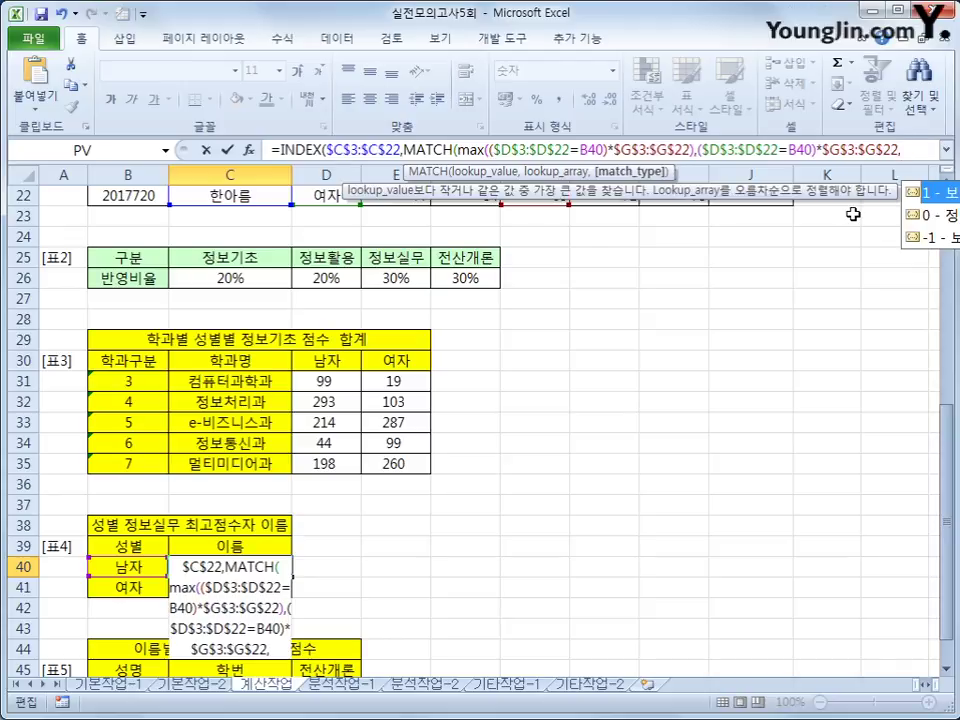
text(0)
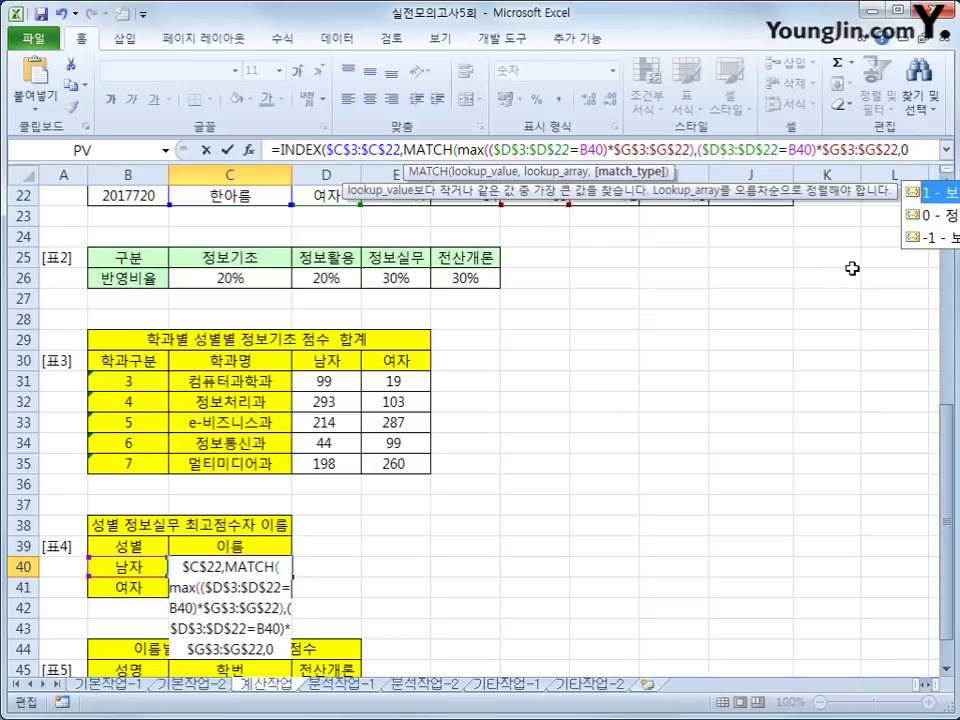
text())
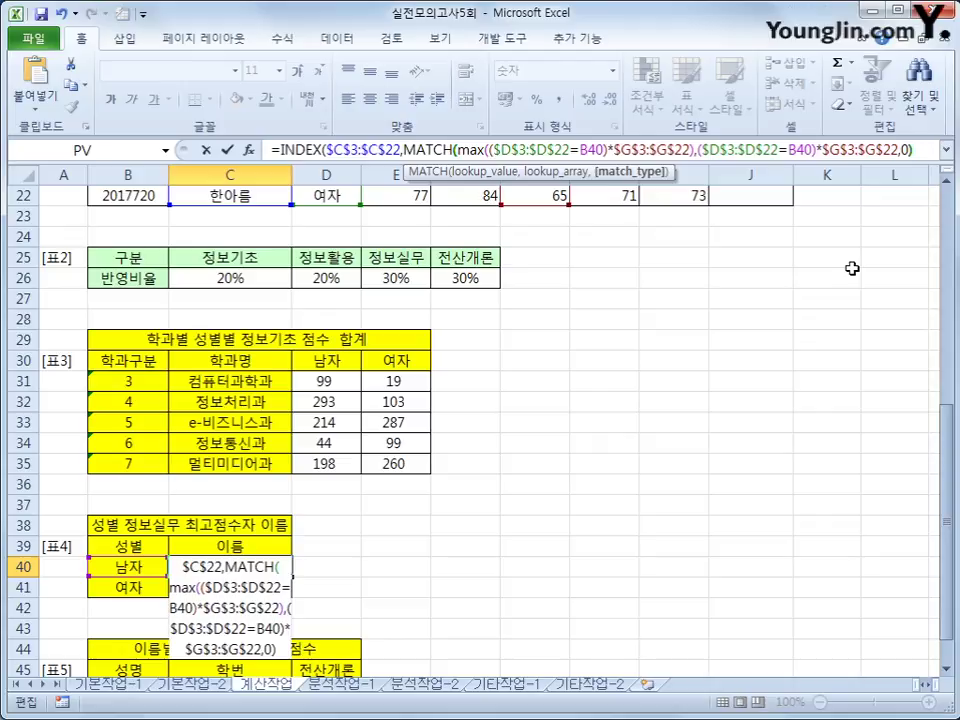
text())
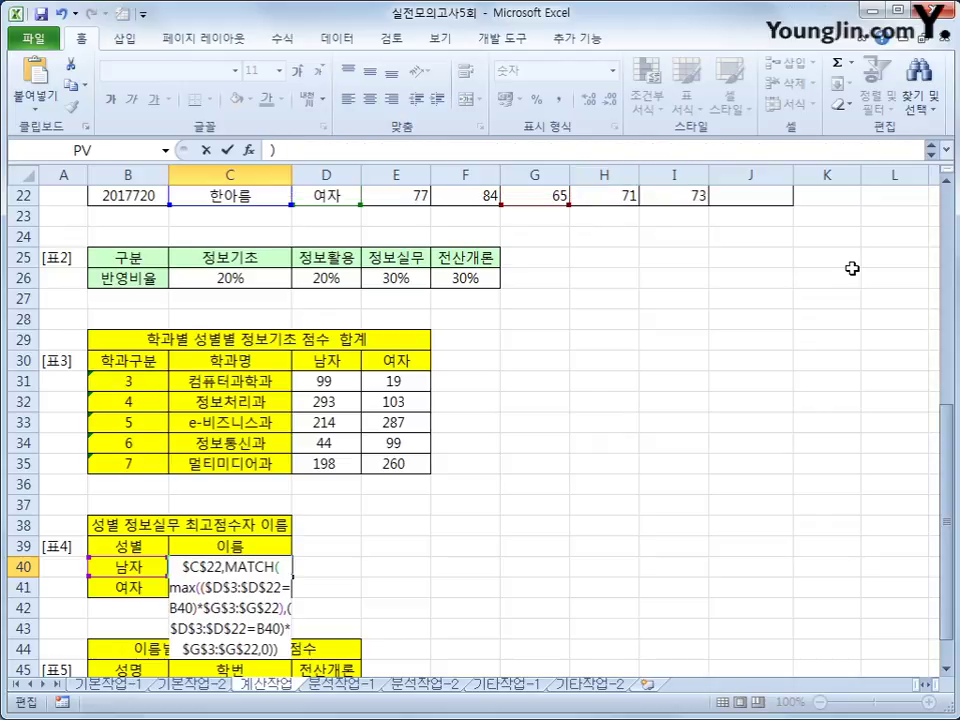
key(ctrl+shift+Return)
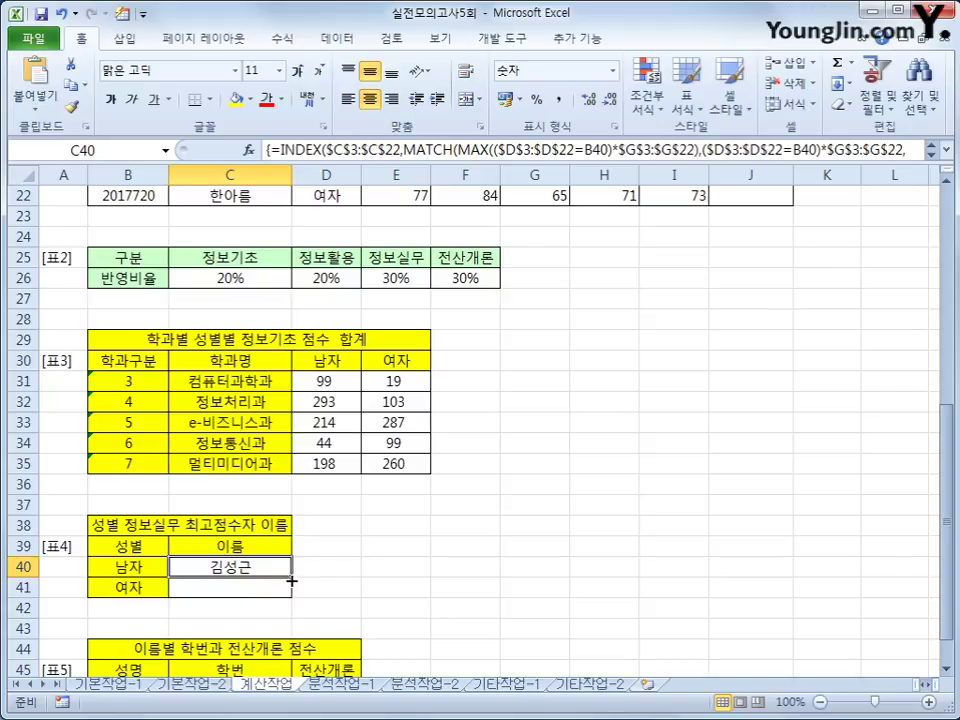
drag(291, 580, 291, 600)
click(252, 586)
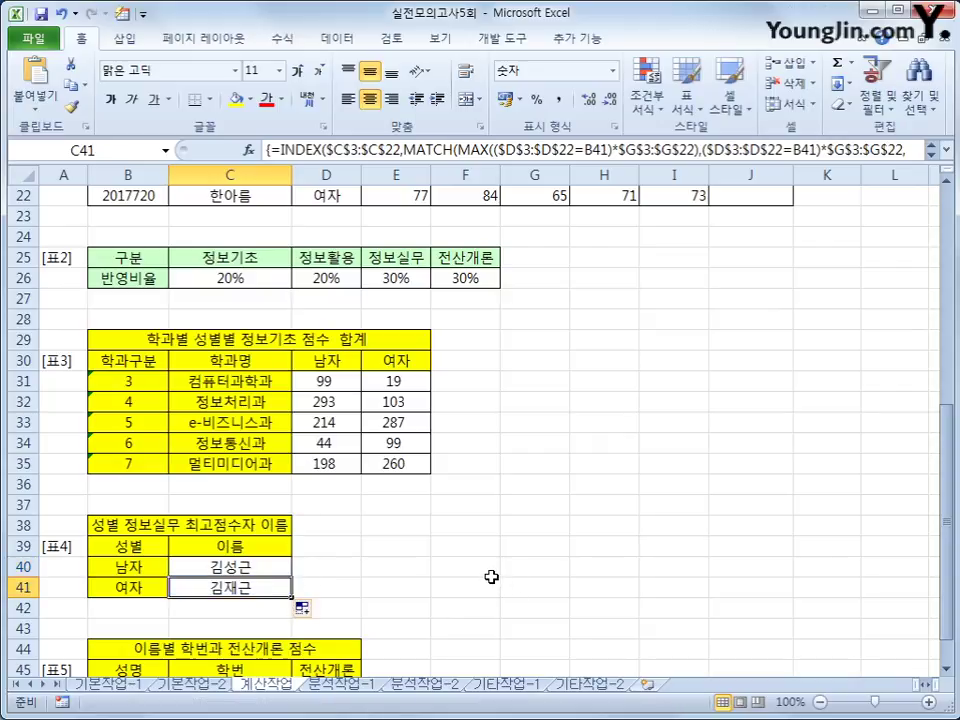
Compare the two names returned in 표4 with their gender and 정보실무 scores in rows 10 and 17 of 표1.
scroll(491, 577, up, 7)
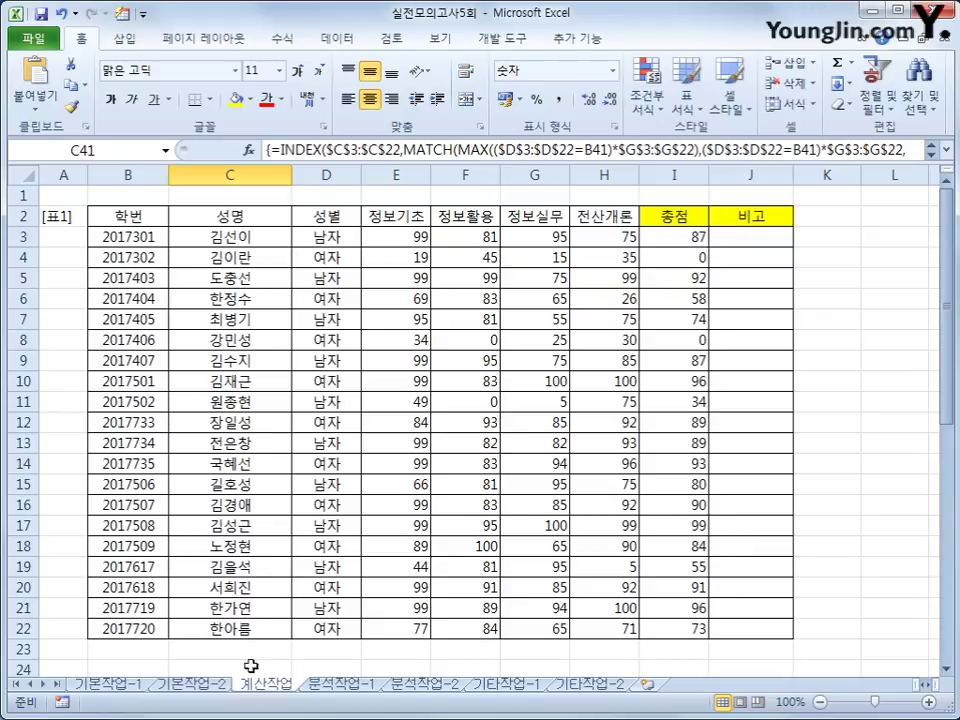
drag(210, 381, 323, 381)
click(323, 381)
click(540, 378)
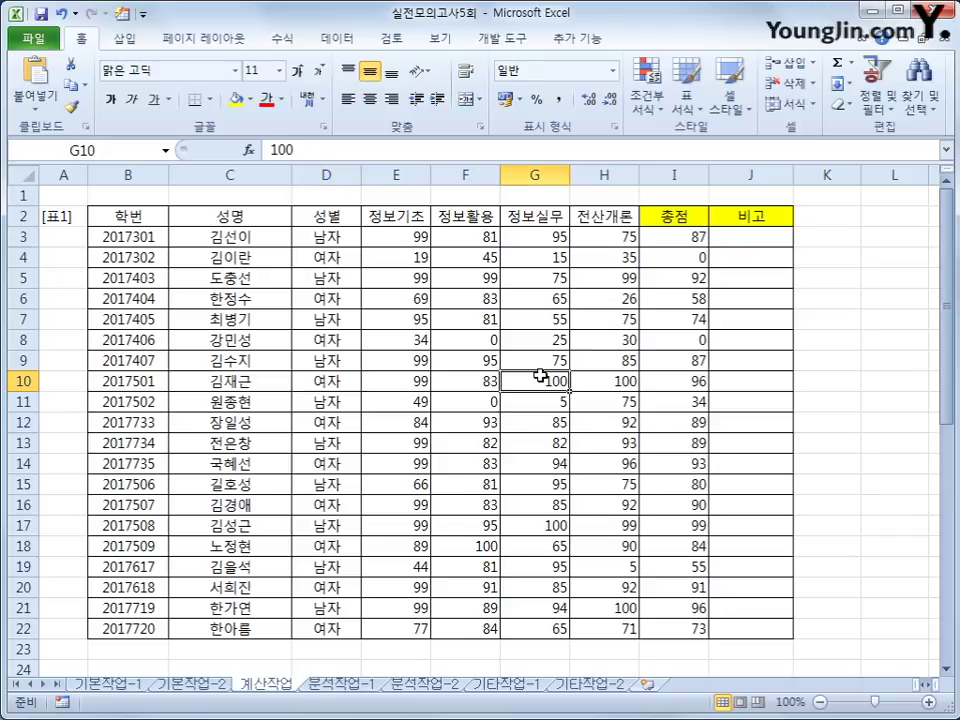
click(275, 528)
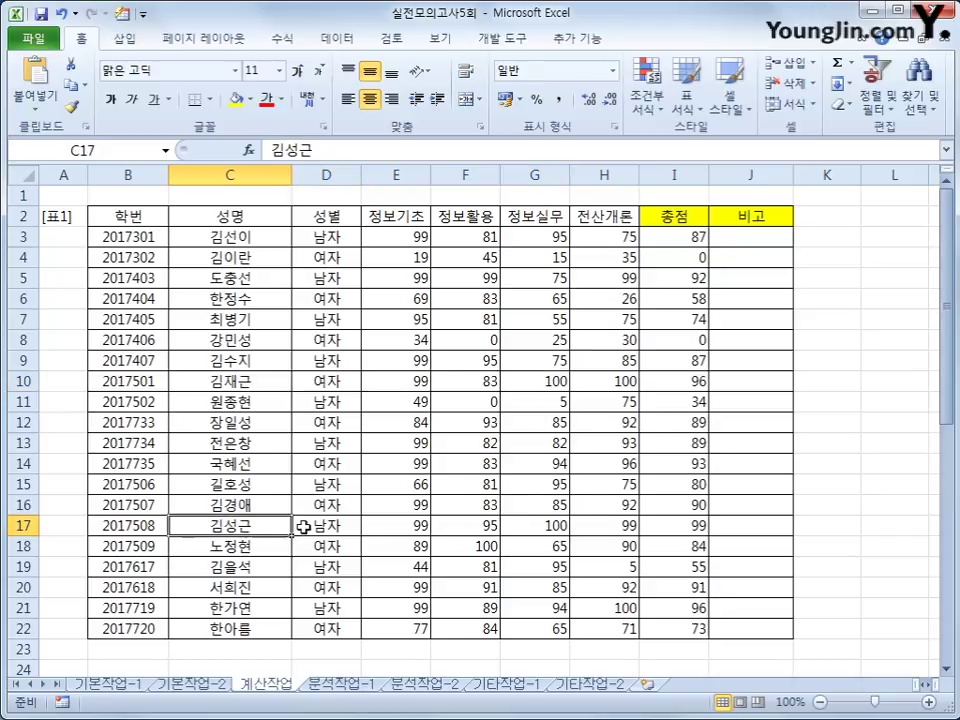
click(548, 528)
click(275, 525)
click(318, 524)
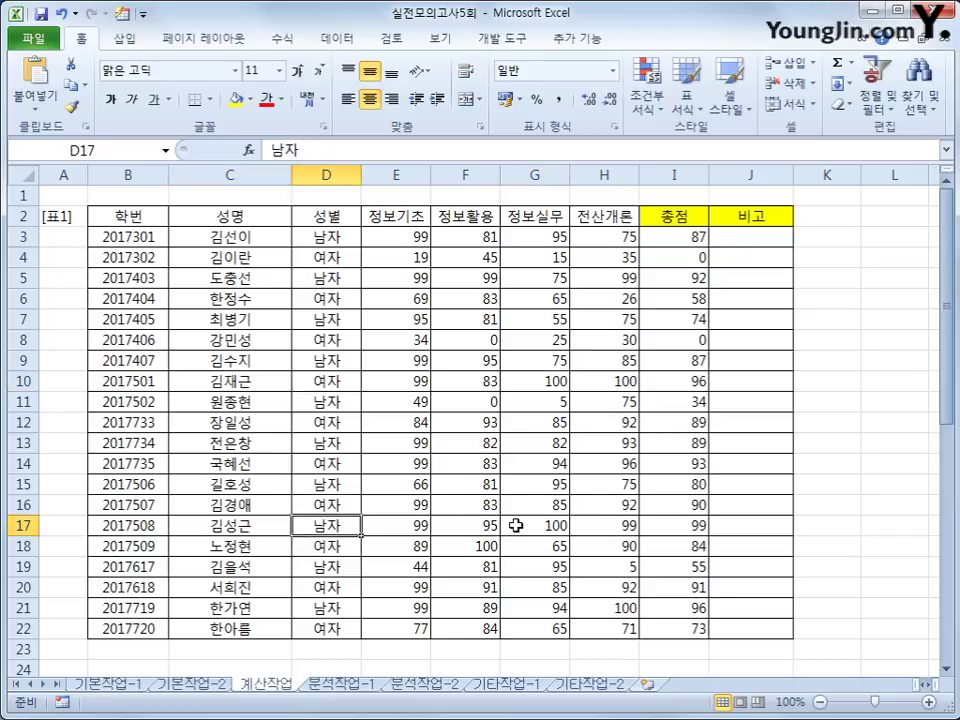
click(537, 525)
drag(235, 381, 535, 381)
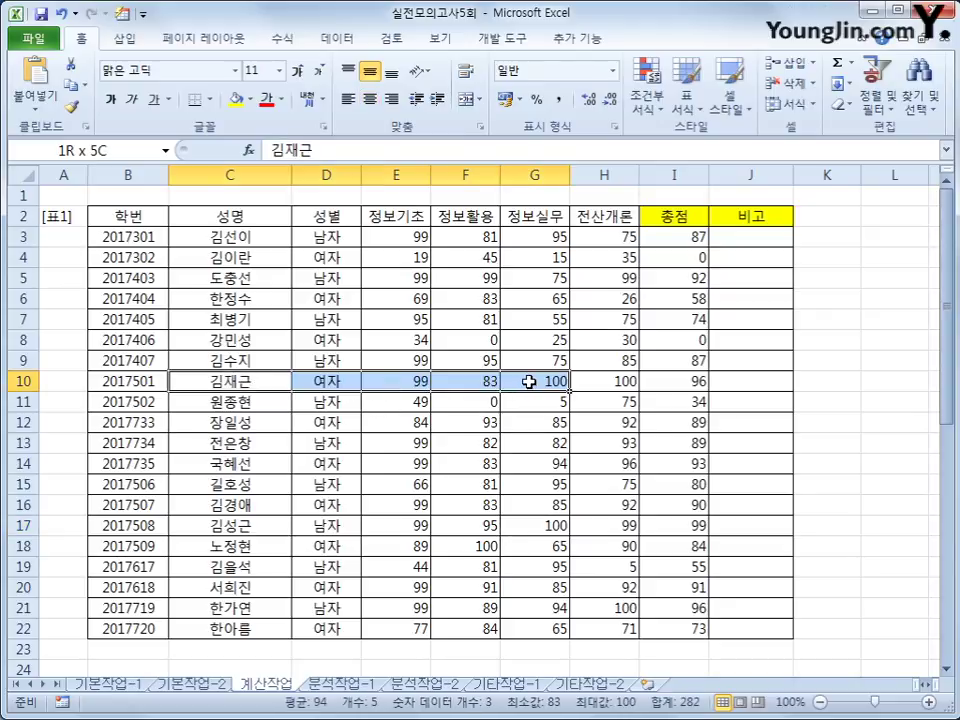
drag(245, 525, 552, 524)
scroll(551, 523, down, 10)
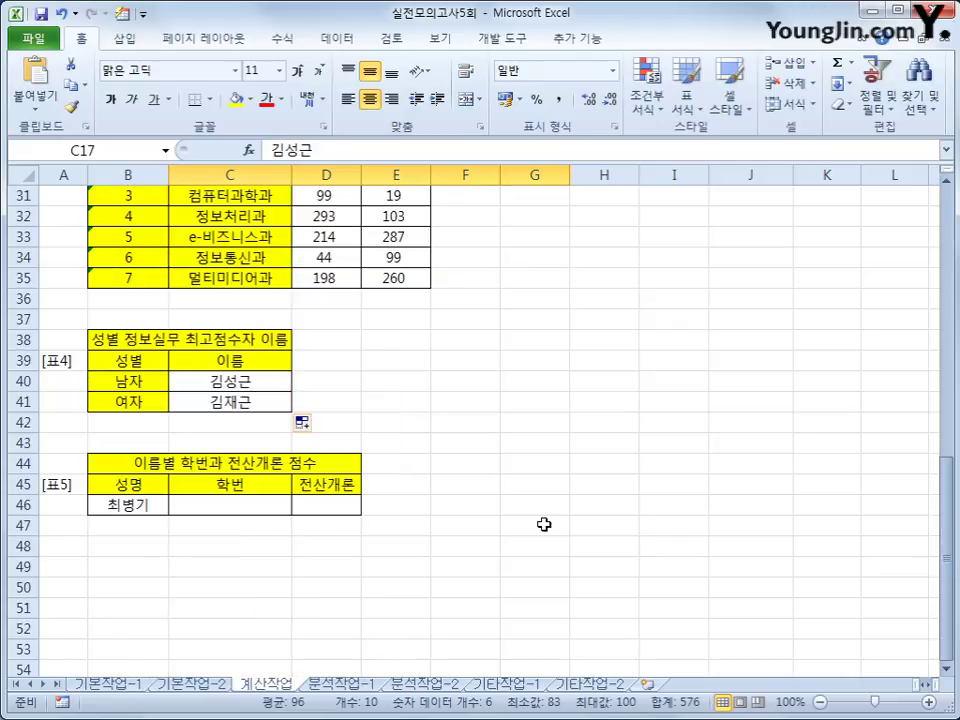
click(544, 524)
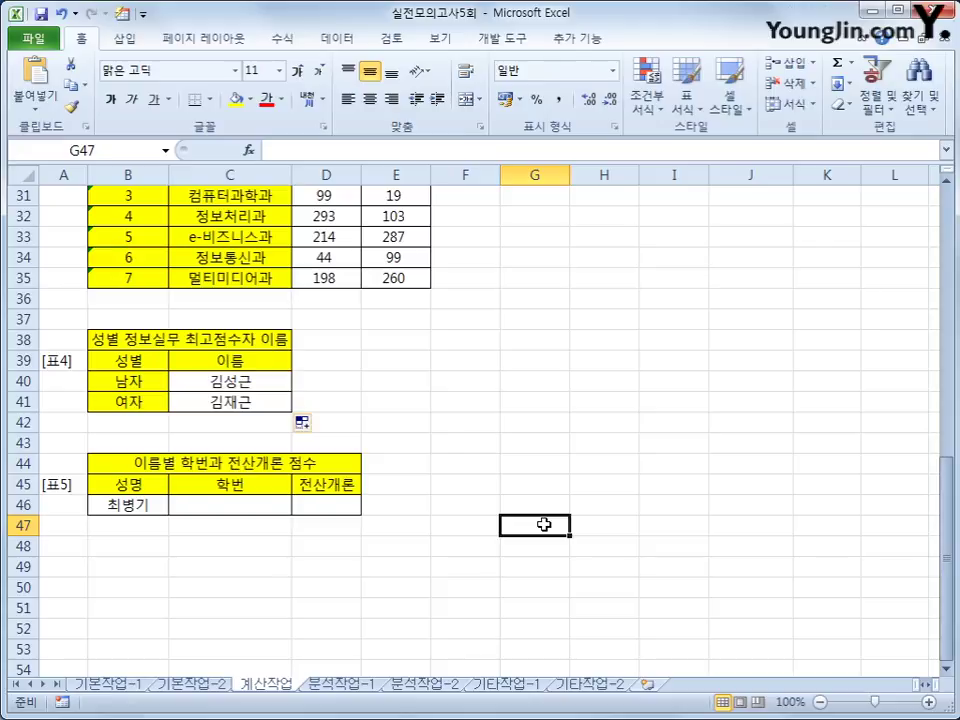
Start a DGET formula in C46, the 학번 cell of 표5.
click(227, 509)
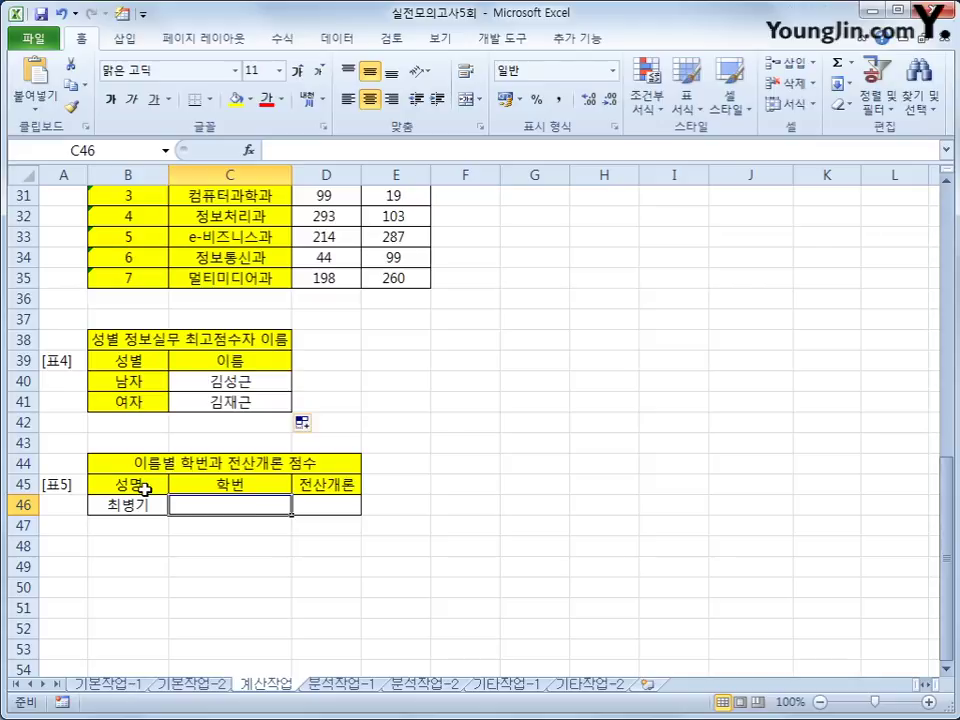
drag(145, 489, 143, 508)
click(233, 510)
text(=dg)
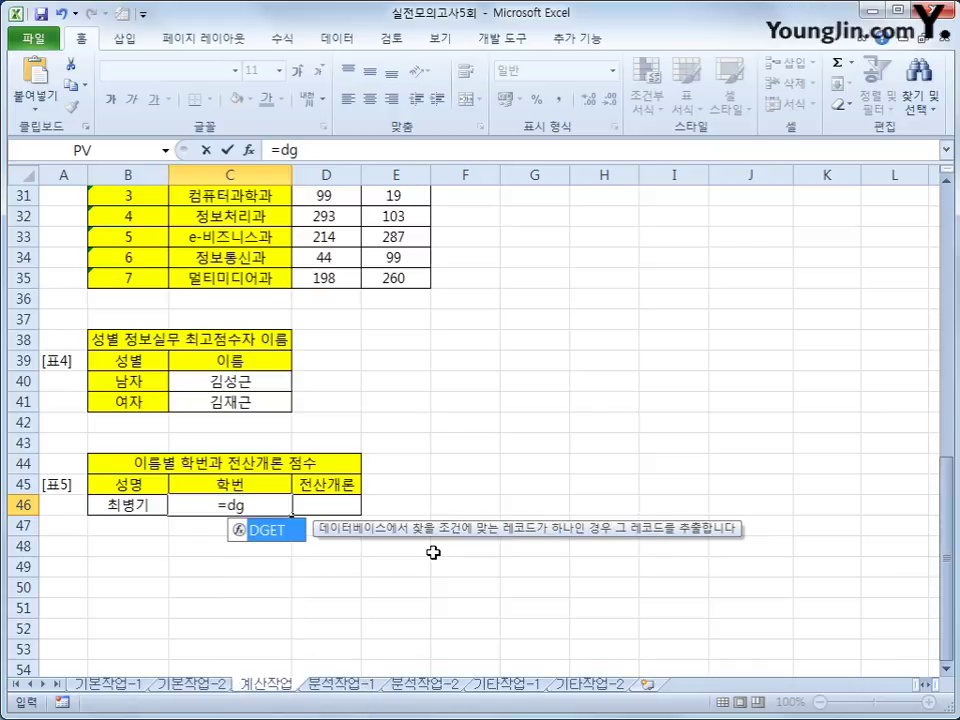
key(Tab)
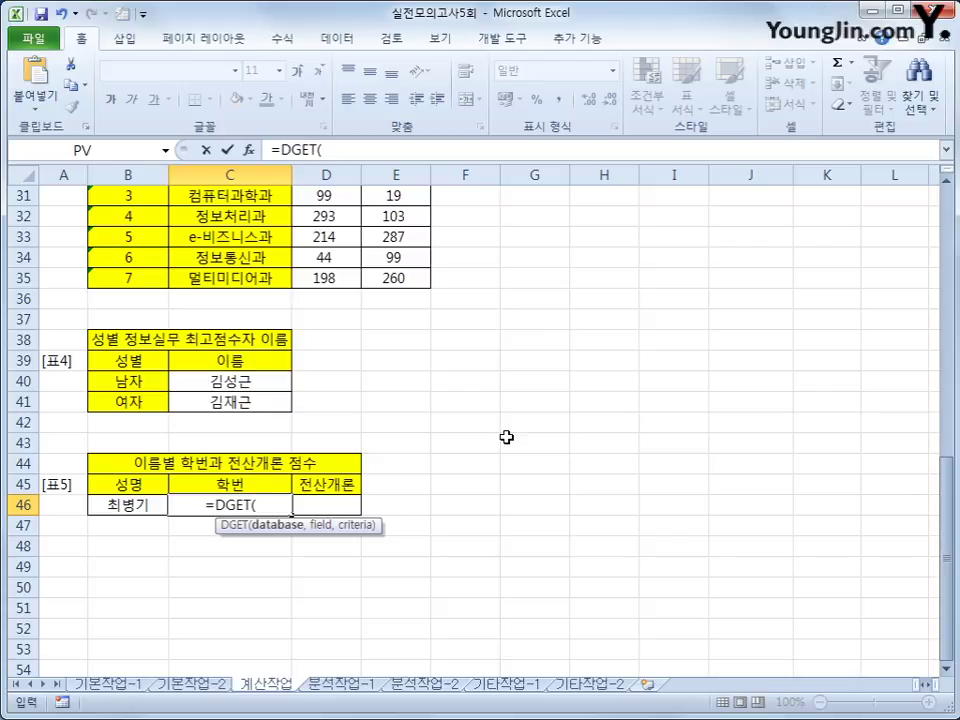
Set the DGET database argument to the absolute range $B$2:$H$22 of 표1, followed by a comma.
scroll(507, 437, up, 10)
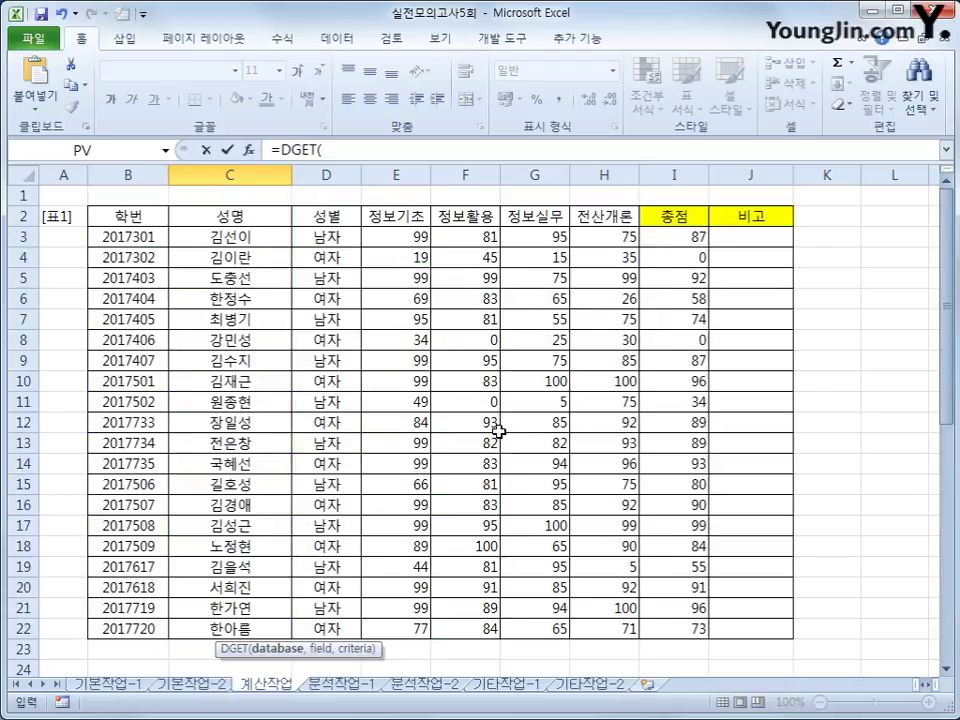
drag(135, 216, 686, 630)
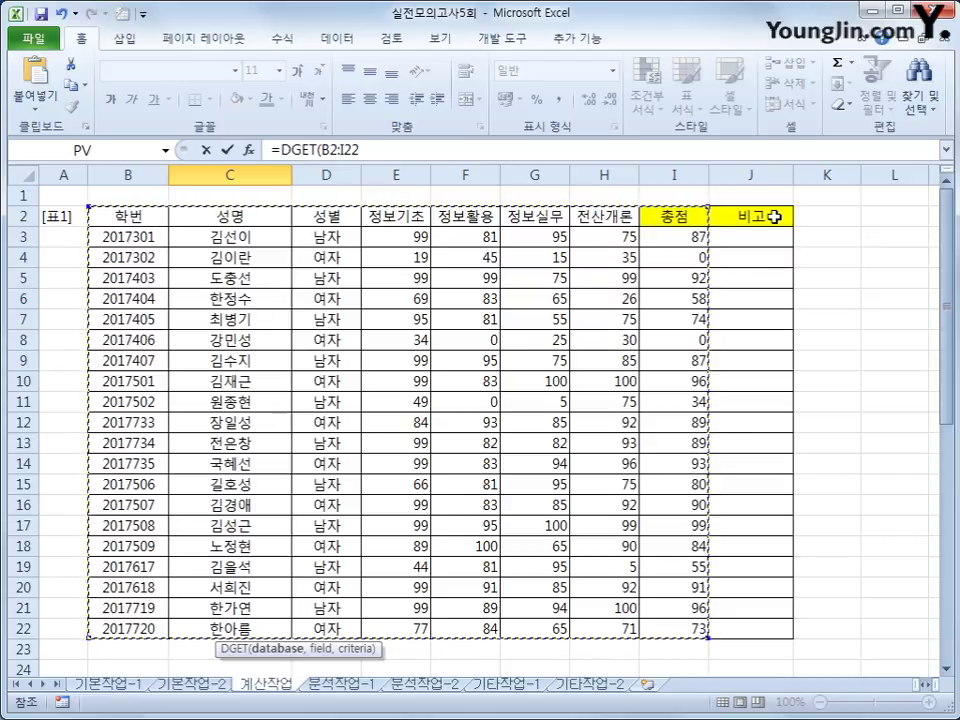
click(113, 216)
drag(584, 592, 606, 630)
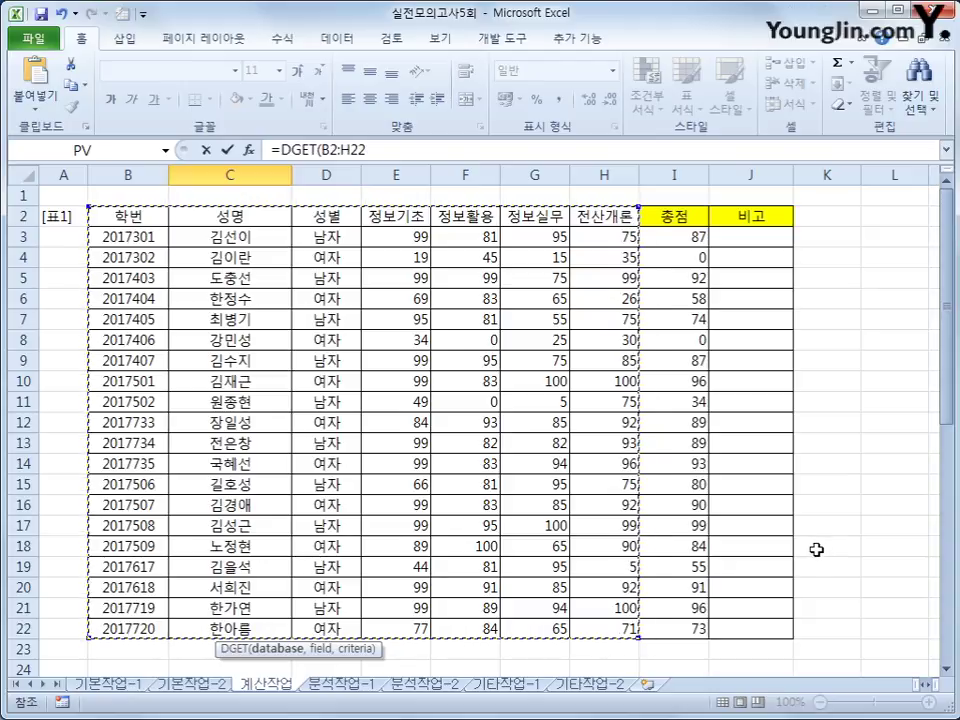
scroll(815, 548, down, 10)
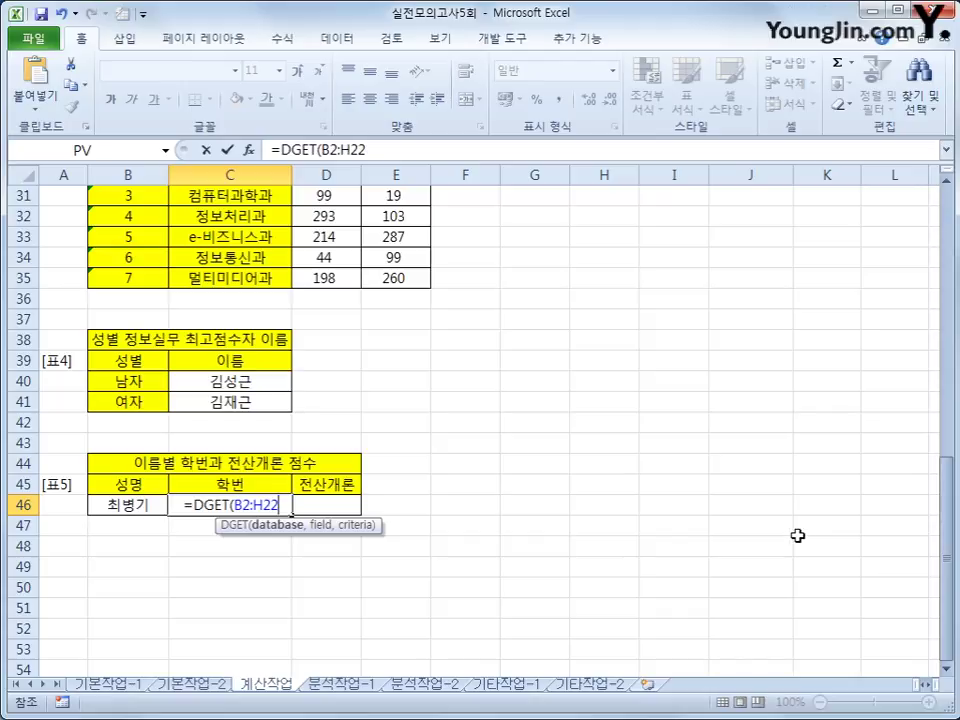
key(F4)
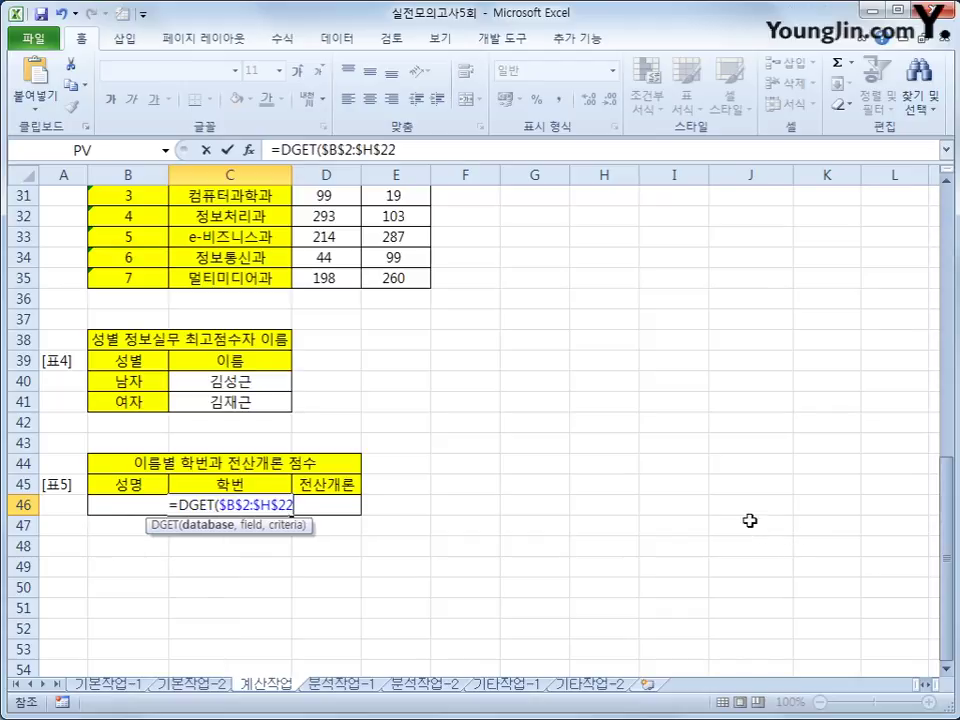
text(,)
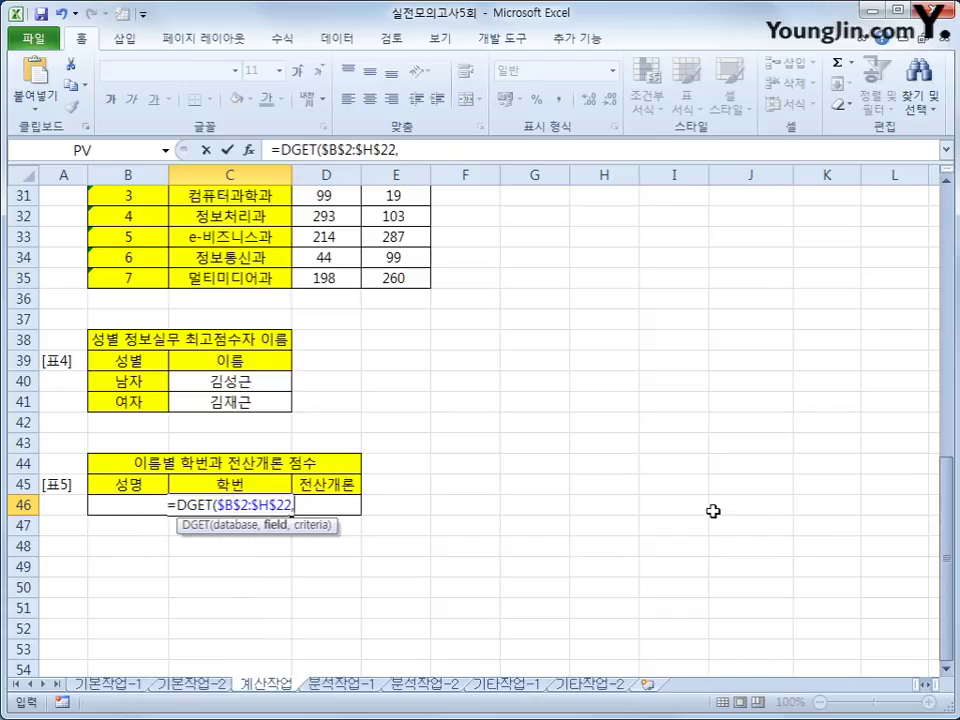
Set the DGET field argument to the 학번 heading C45 as a relative reference, followed by a comma.
click(253, 486)
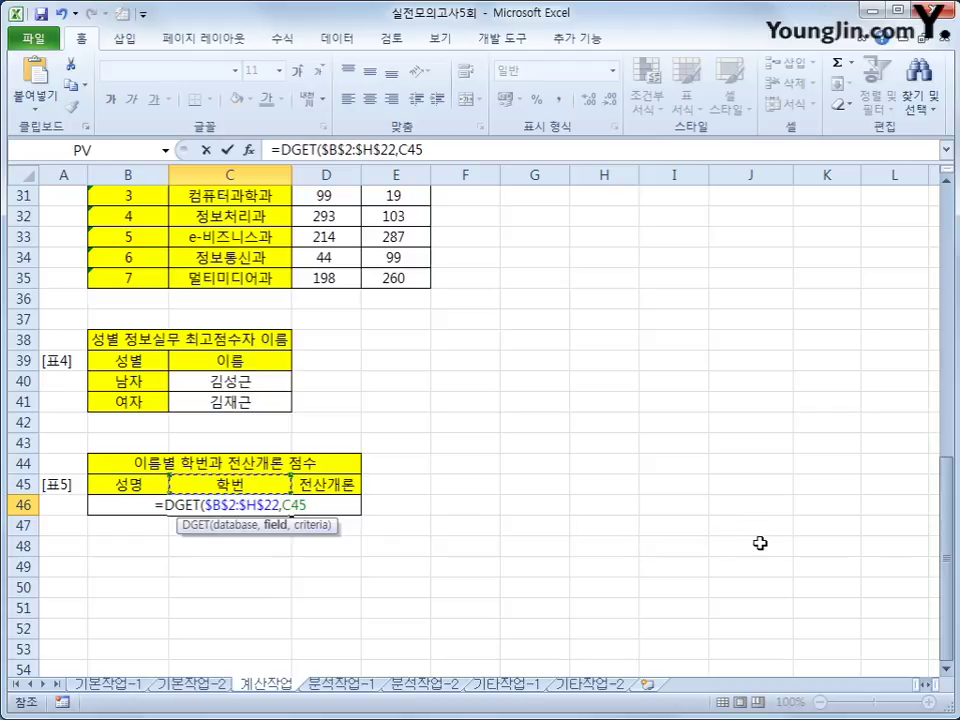
scroll(740, 535, up, 10)
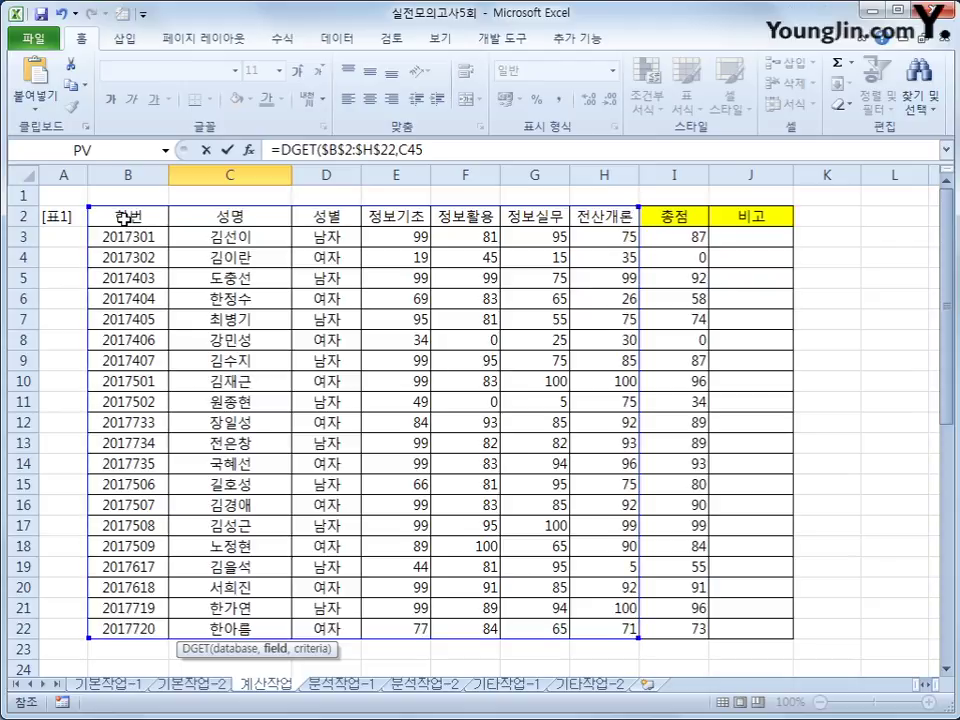
text(,)
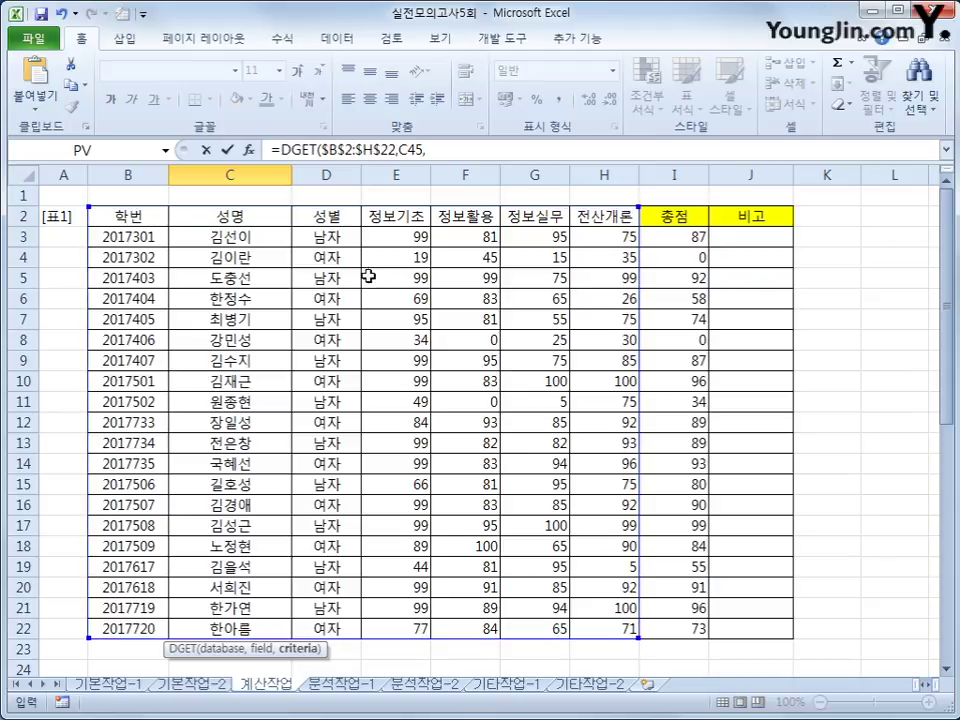
Complete DGET with the absolute criteria range $B$45:$B$46 and copy the formula from C46 across to D46.
scroll(643, 413, down, 8)
scroll(636, 423, down, 4)
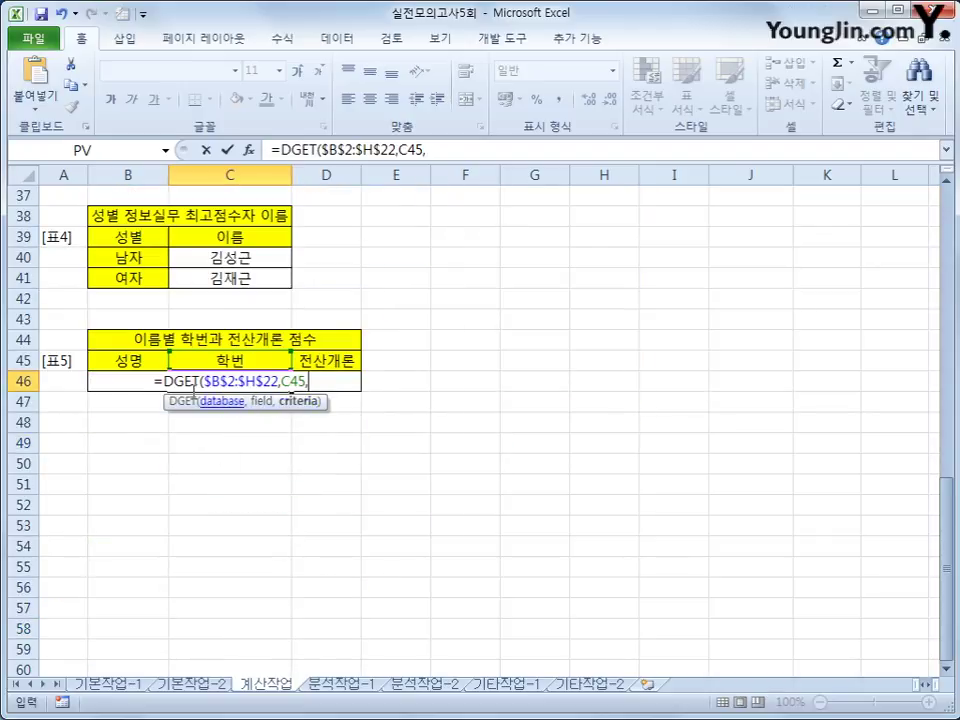
drag(141, 358, 141, 388)
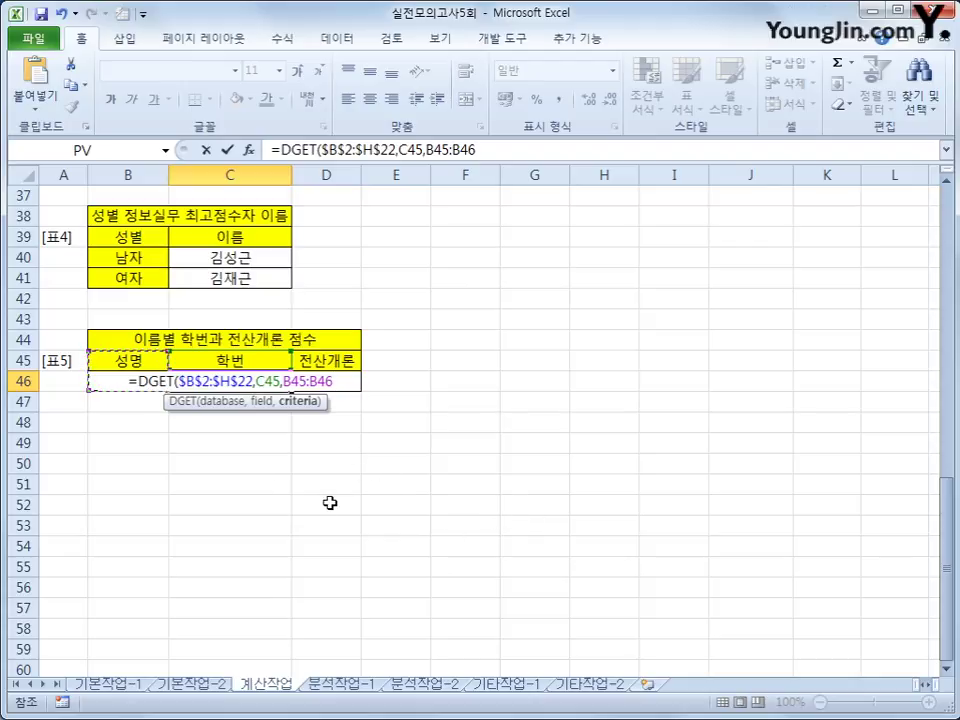
key(F4)
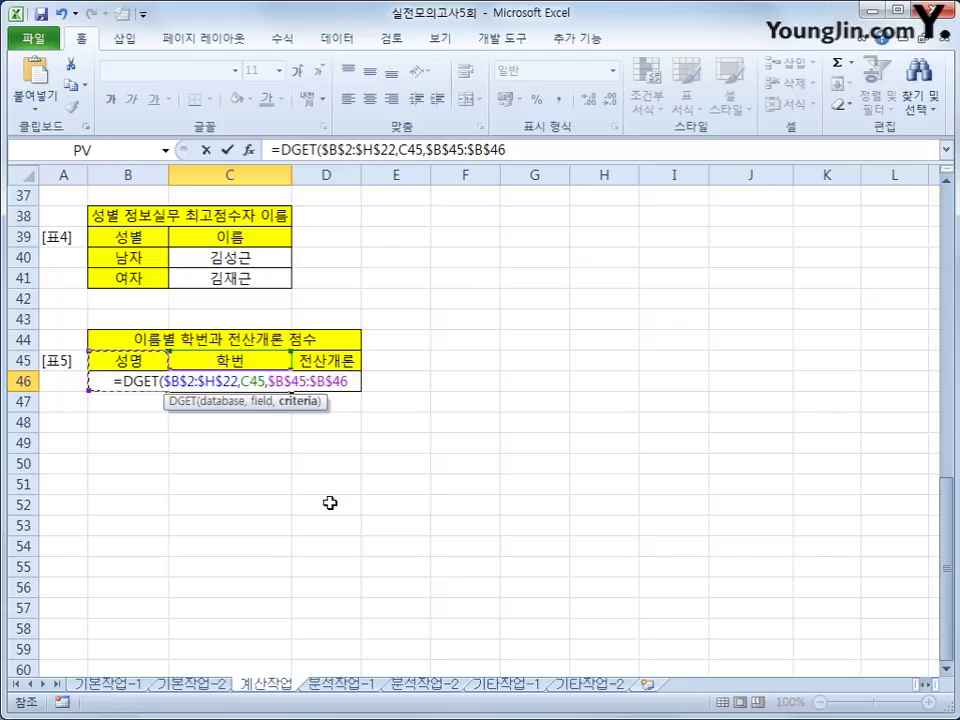
text())
key(Return)
key(Up)
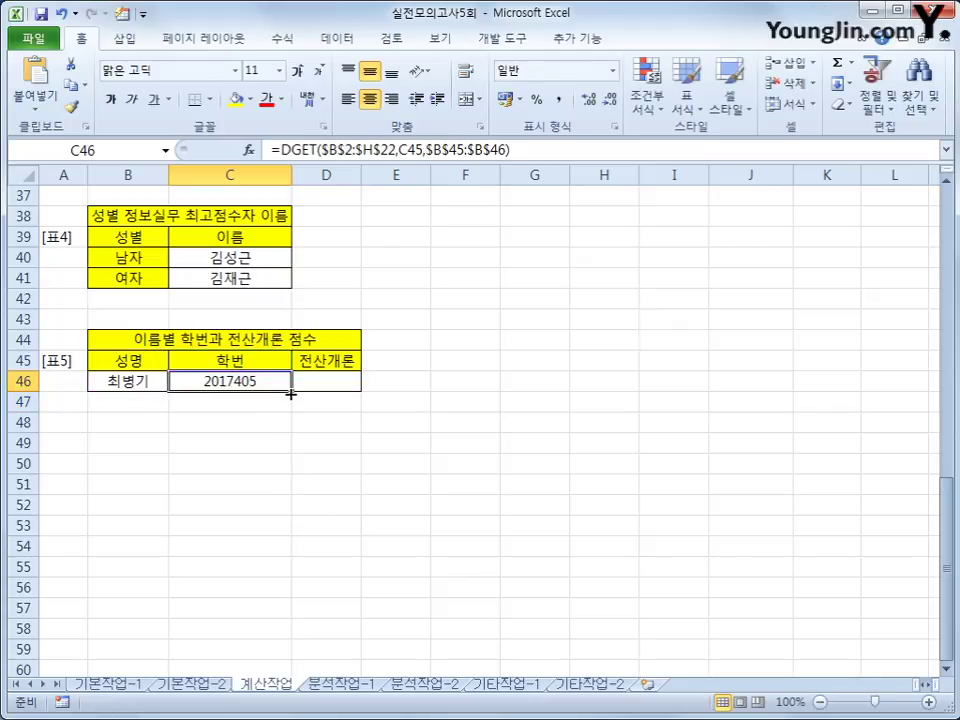
drag(290, 393, 341, 399)
Check the 학번 and 전산개론 results in 표5 against row 7 of 표1 and inspect the formula in D46.
scroll(407, 443, up, 10)
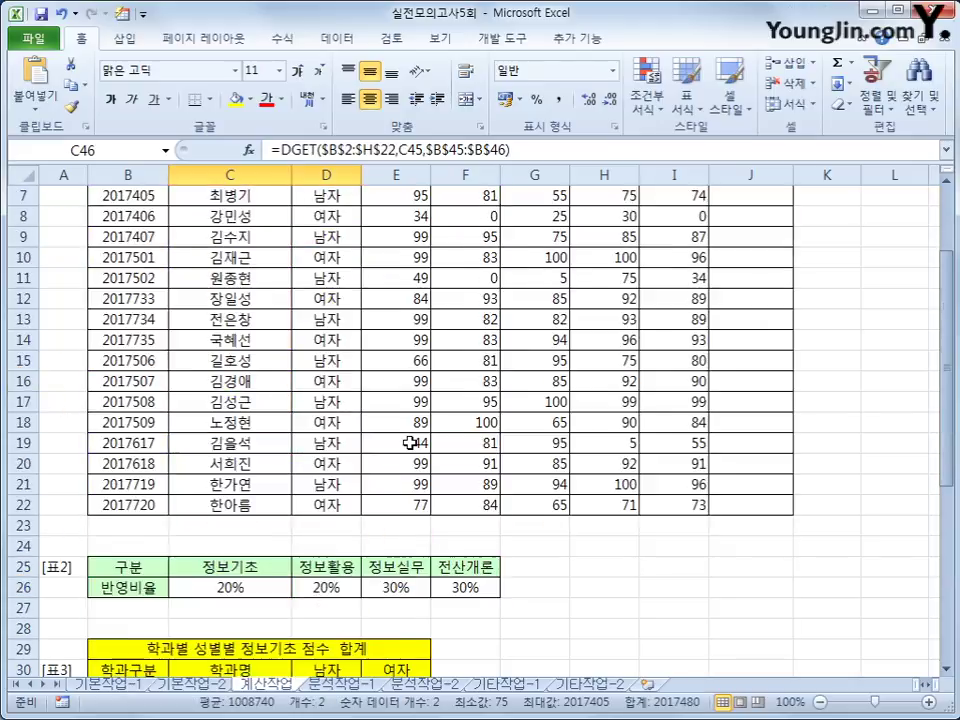
scroll(410, 443, up, 2)
click(620, 236)
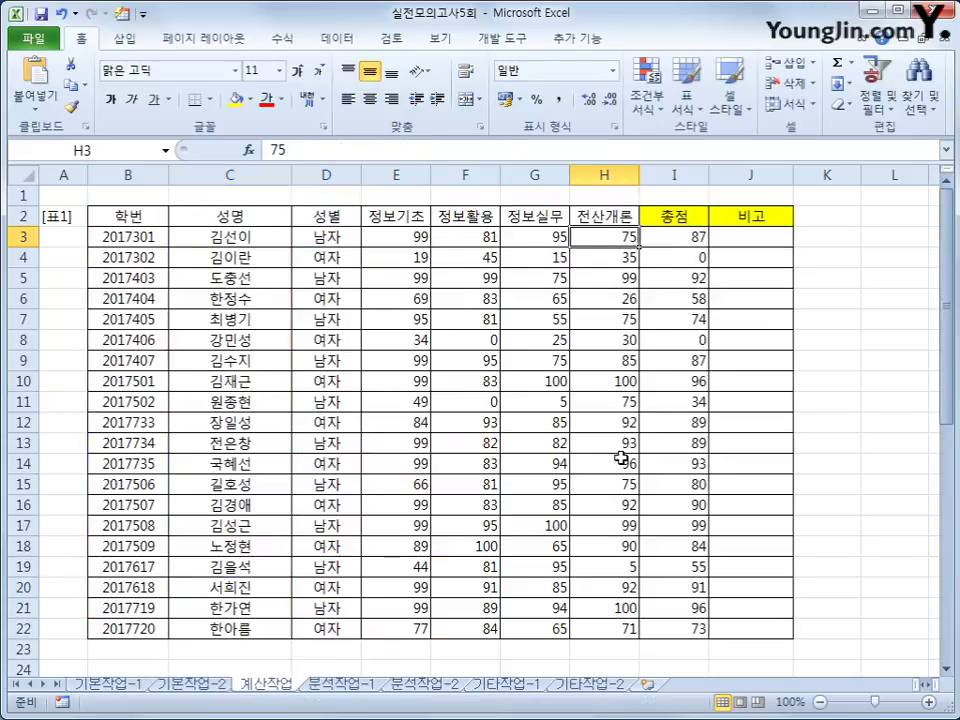
scroll(707, 455, down, 9)
scroll(707, 455, up, 8)
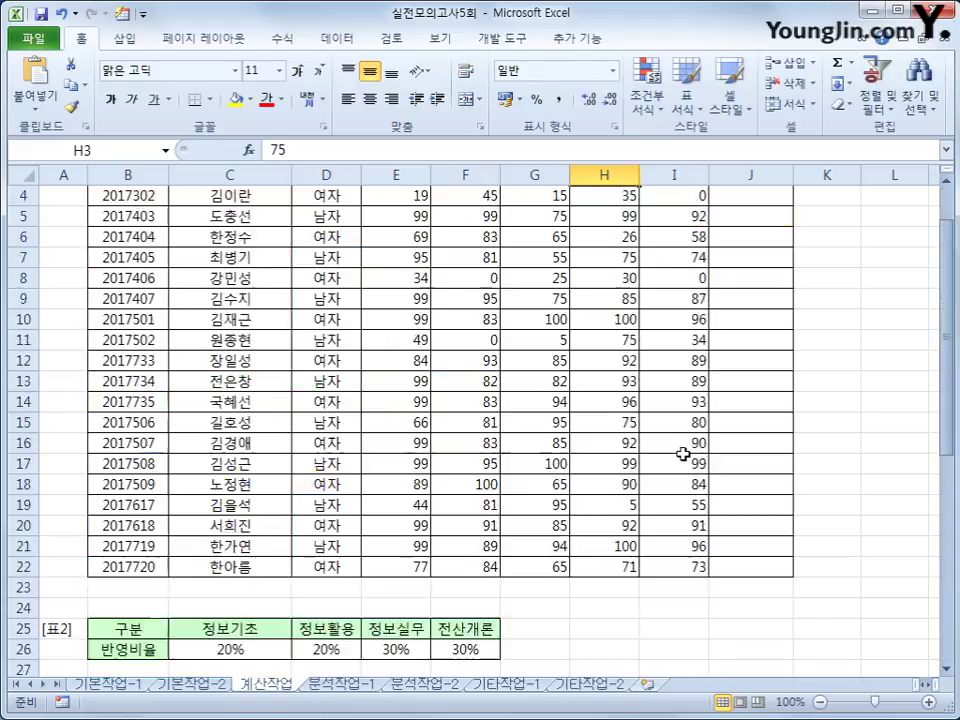
scroll(682, 454, up, 1)
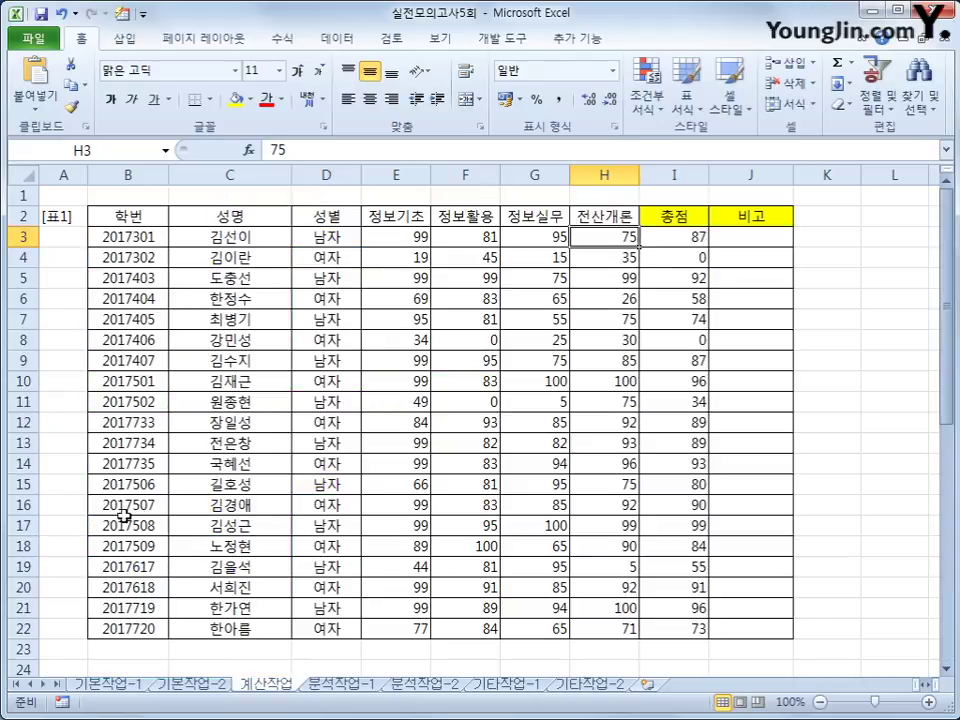
drag(125, 318, 611, 322)
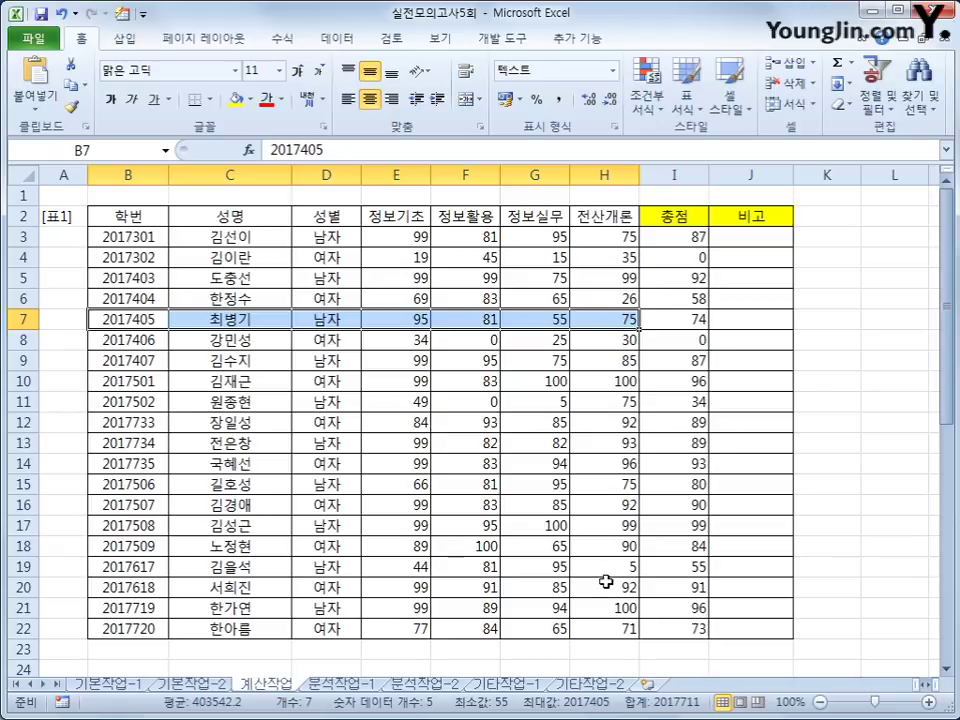
scroll(606, 581, down, 9)
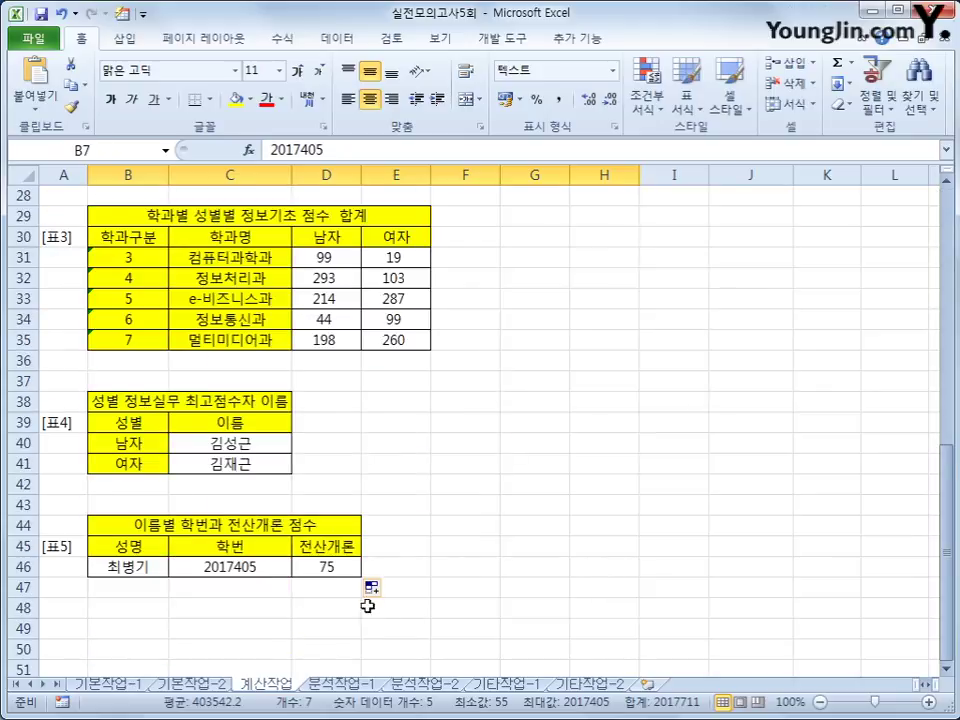
key(ctrl+z)
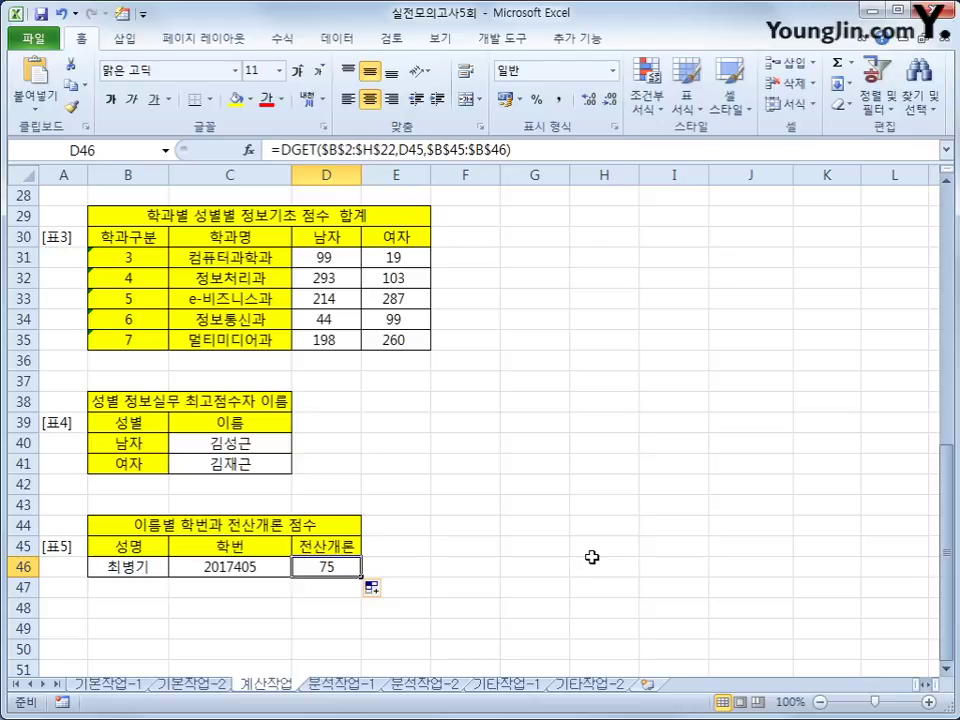
Select J3, the first cell of the 비고 column in 표1.
scroll(591, 557, up, 9)
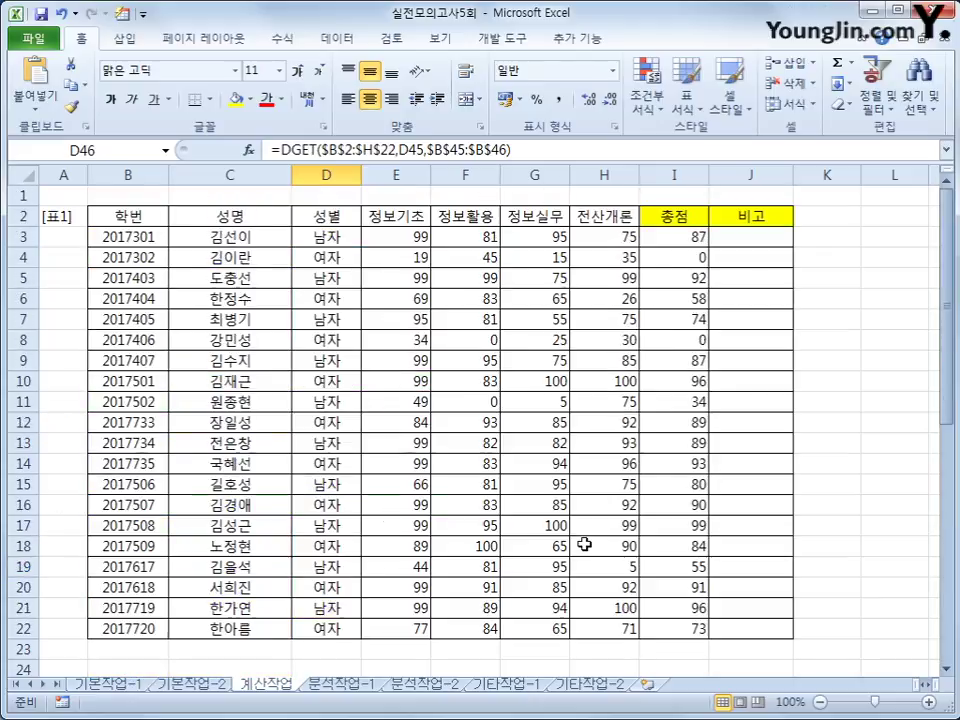
click(760, 243)
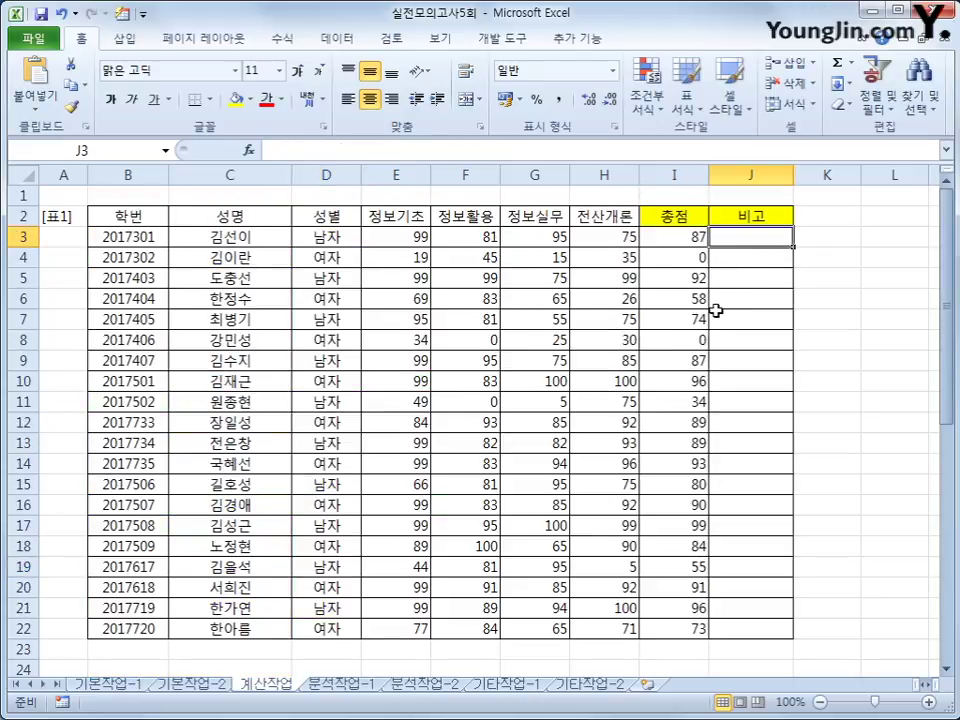
Open the Visual Basic editor and insert a new standard module into the workbook's project.
click(489, 40)
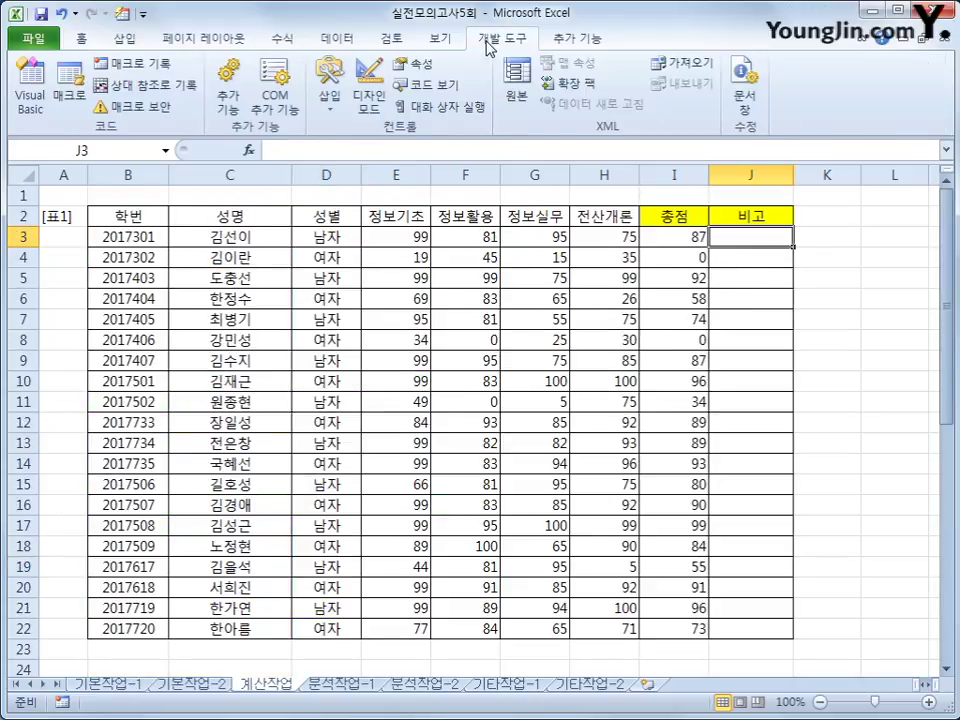
click(28, 98)
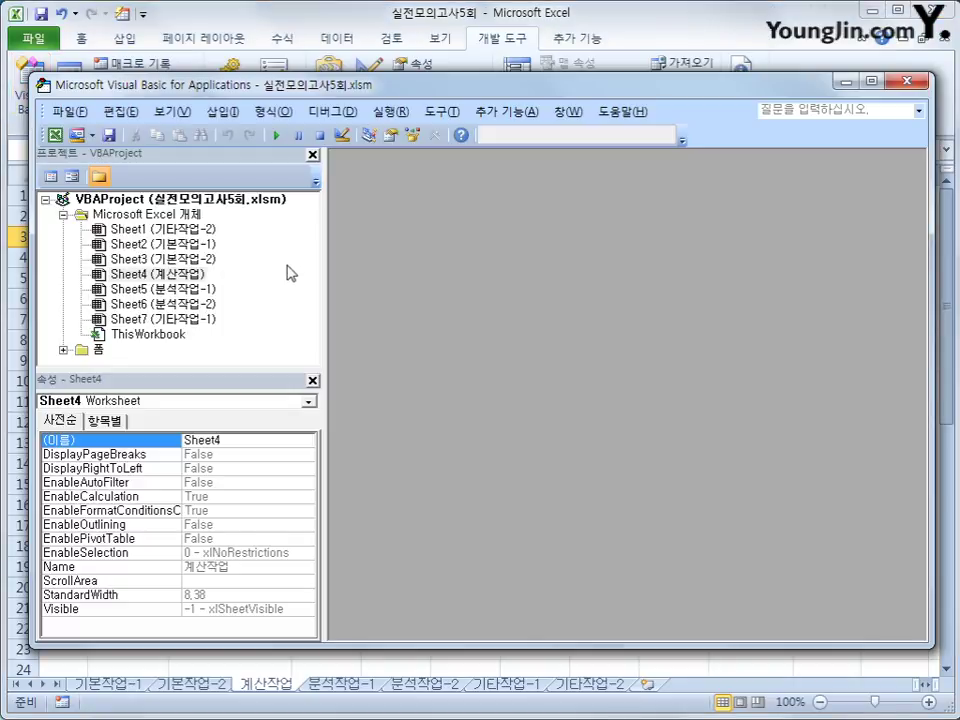
click(224, 111)
click(240, 176)
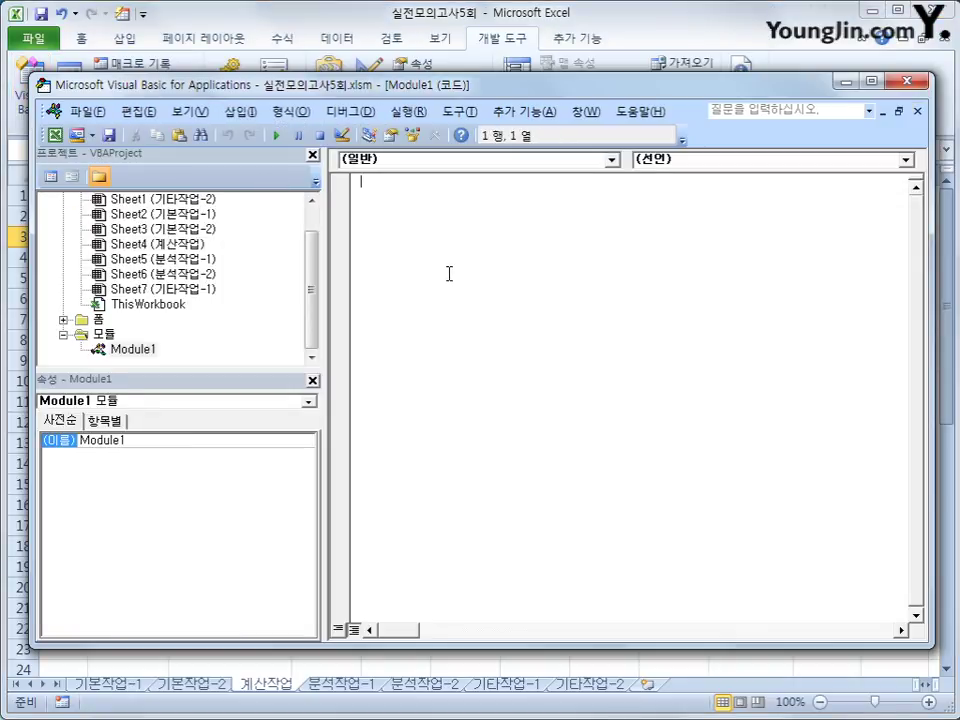
Declare the function fn비고 with the argument 총점 in the new module.
text(function fn)
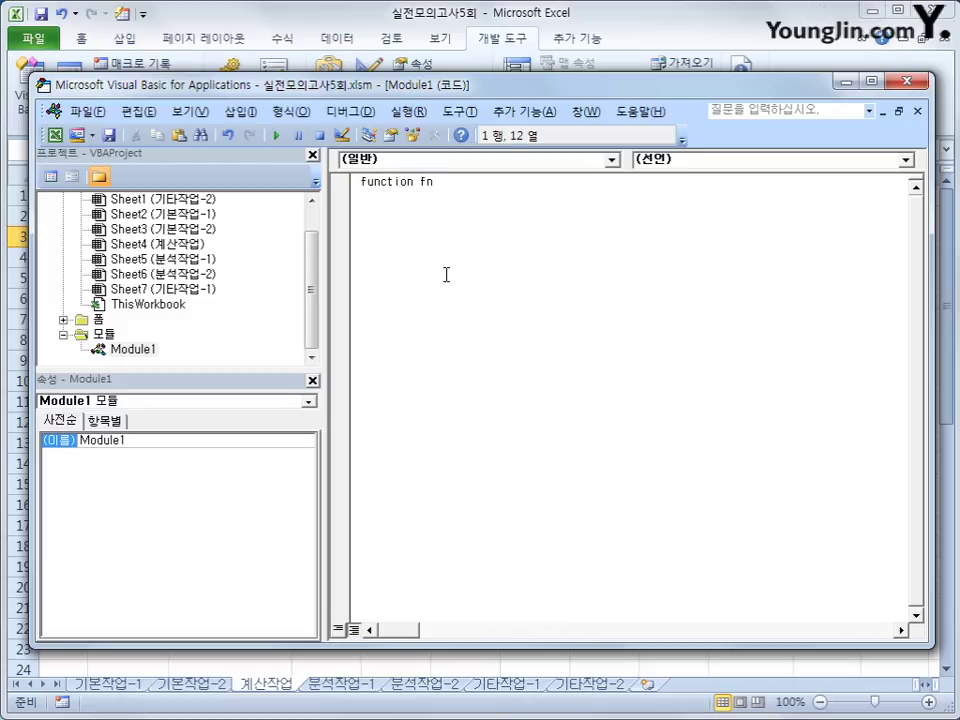
text(ql)
key(BackSpace)
key(BackSpace)
key(Hangul)
text(비고()
text(chd)
key(BackSpace)
key(BackSpace)
key(BackSpace)
text(총점))
key(Return)
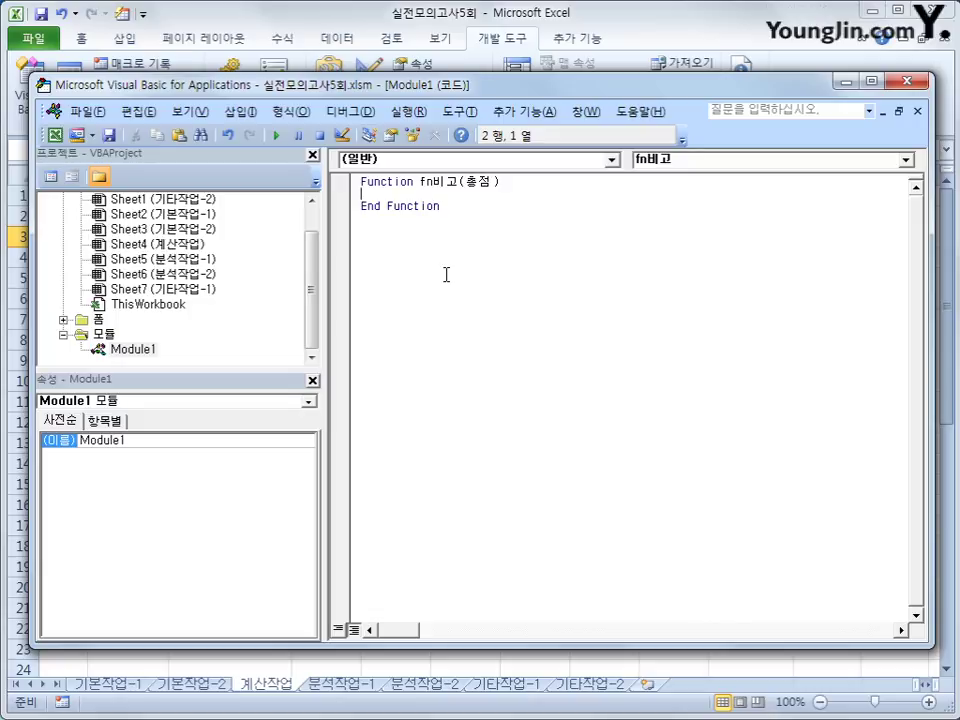
key(Return)
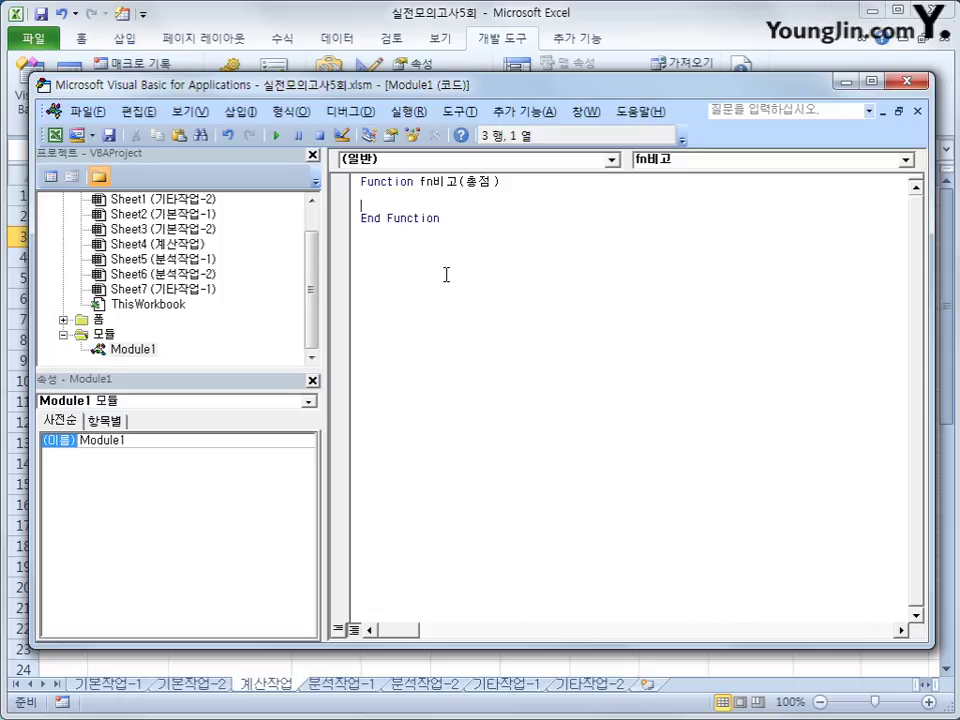
Add an If condition to fn비고 that returns "미달" when 총점 is less than 60.
text(if 총점 < 60 then)
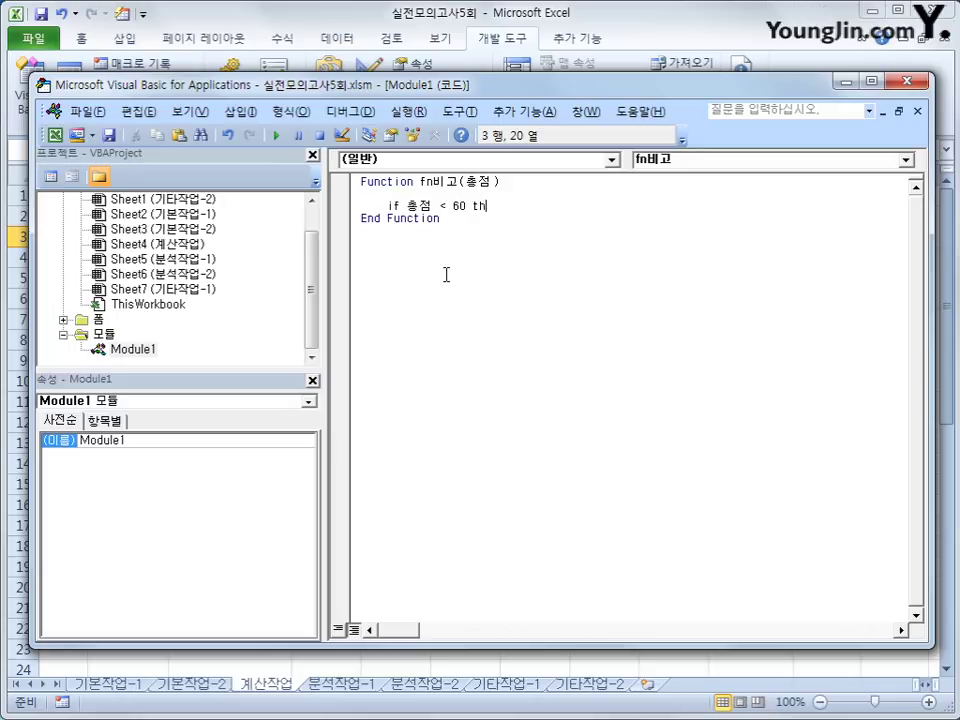
key(Return)
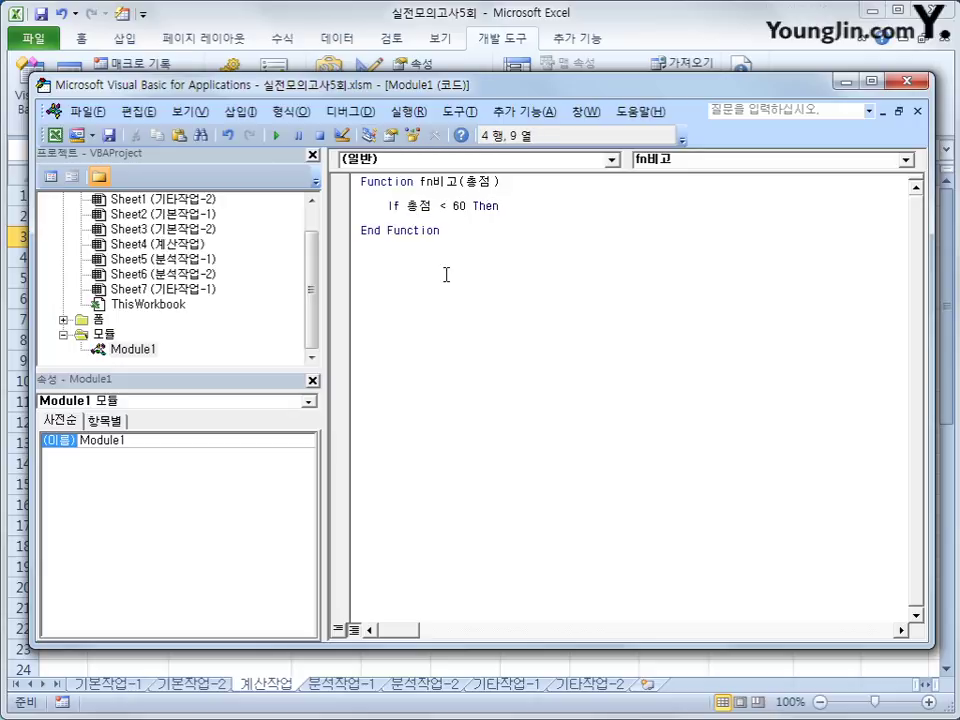
text(fn비고 =)
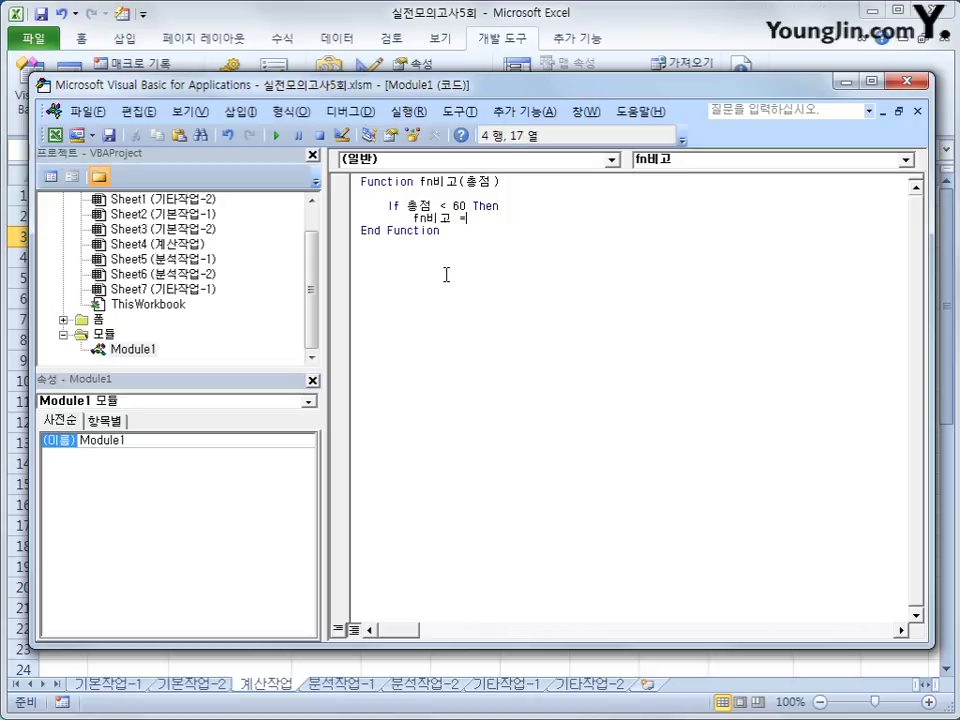
text( "미달")
key(Return)
Add an Else branch returning an empty string, end the If block, and close the Visual Basic editor.
key(BackSpace)
text(else)
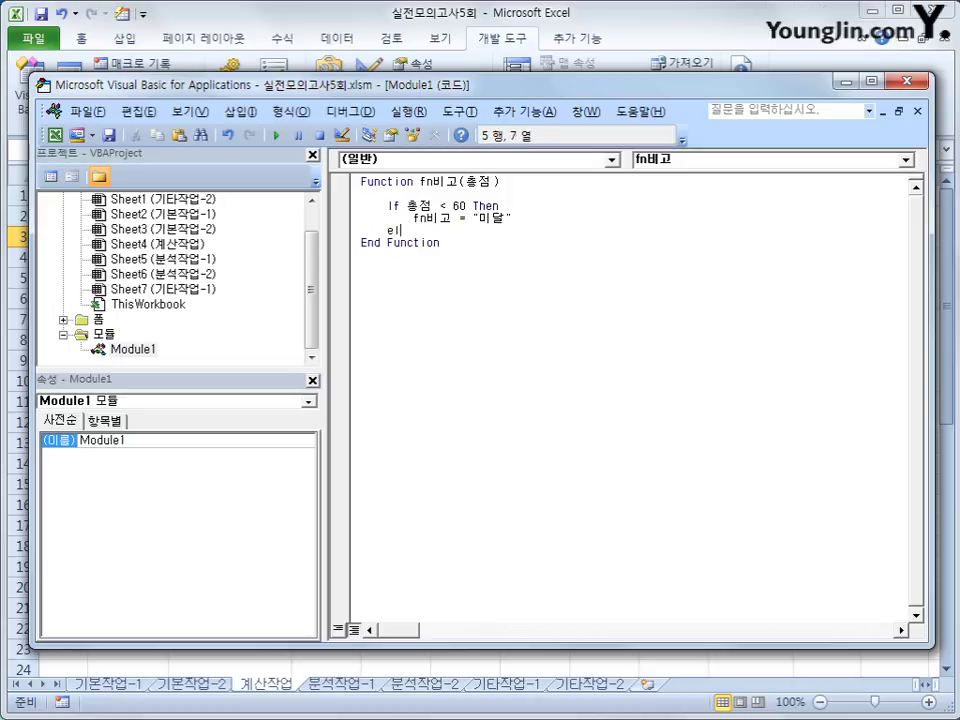
key(Return)
key(Tab)
text(fn)
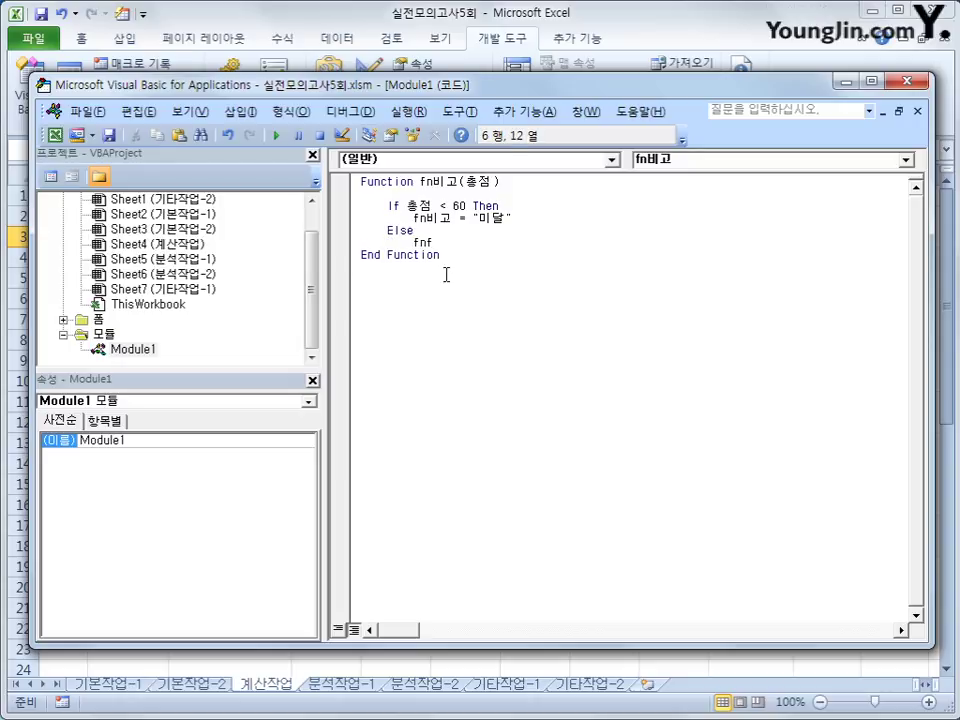
text(qlrh)
key(BackSpace)
key(BackSpace)
key(BackSpace)
key(BackSpace)
key(BackSpace)
key(Hangul)
text(비고 = "")
key(Return)
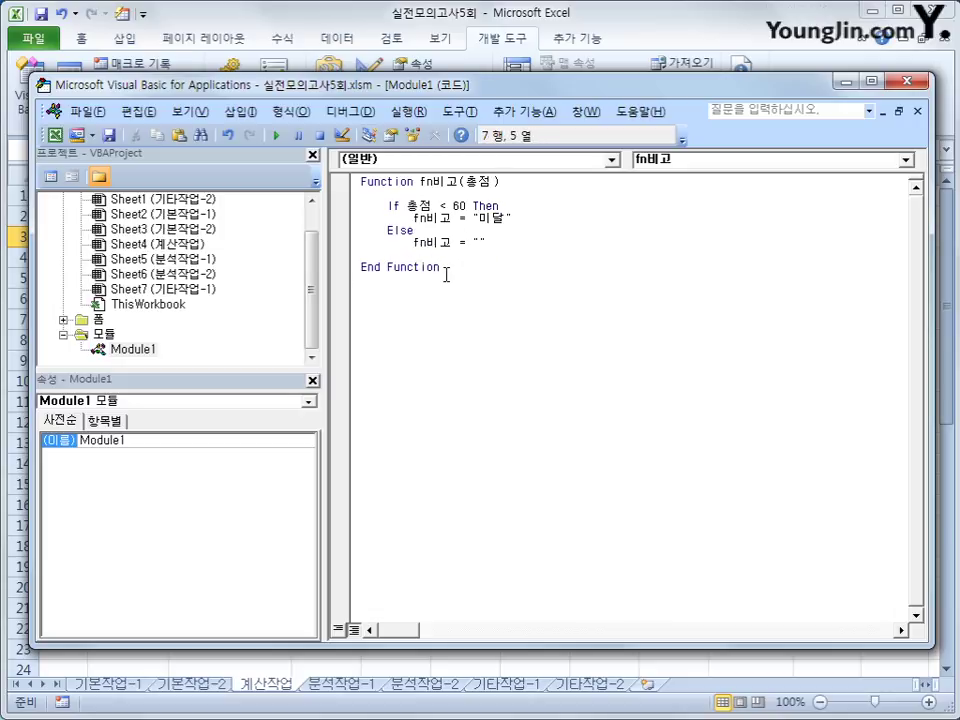
text(end if)
key(Return)
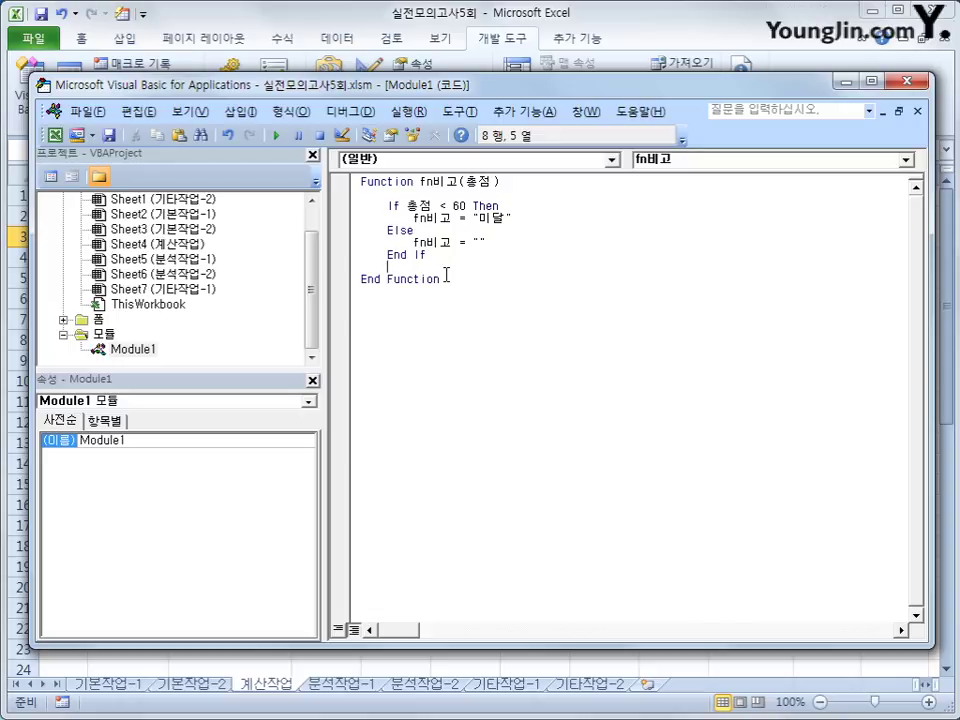
click(900, 81)
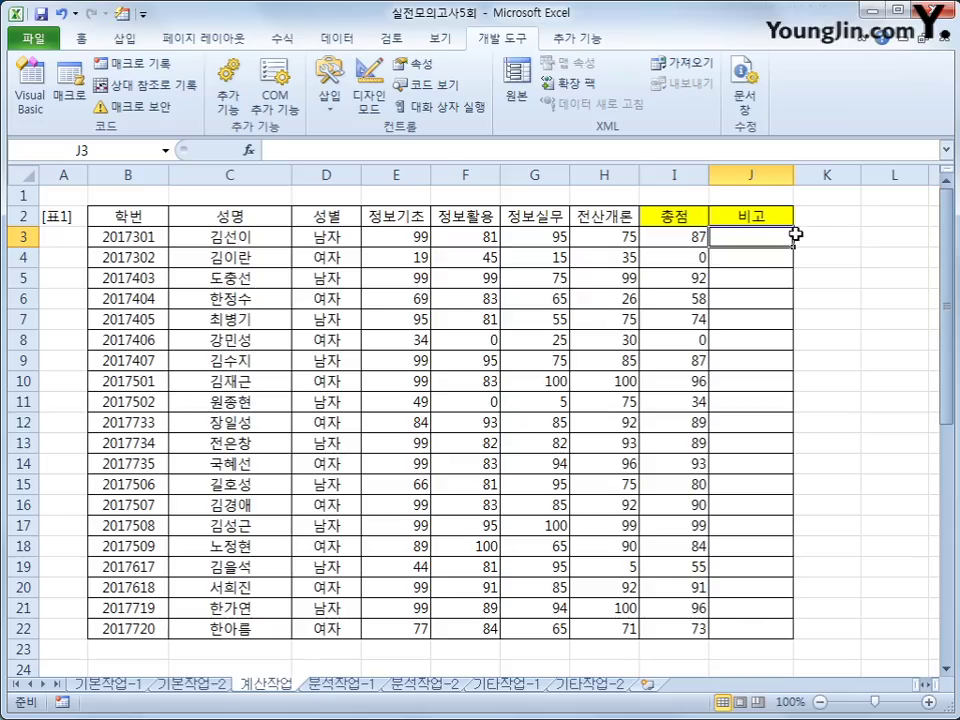
Insert the user-defined function fn비고 in J3 with I3 as 총점 and fill it down to J22.
click(250, 150)
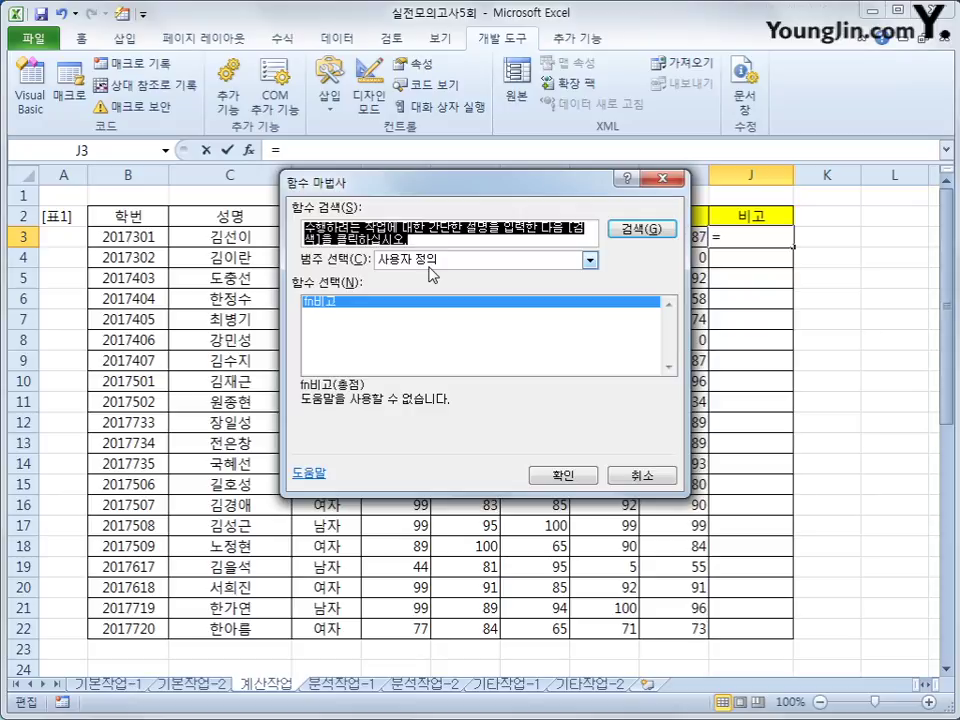
click(343, 303)
click(552, 471)
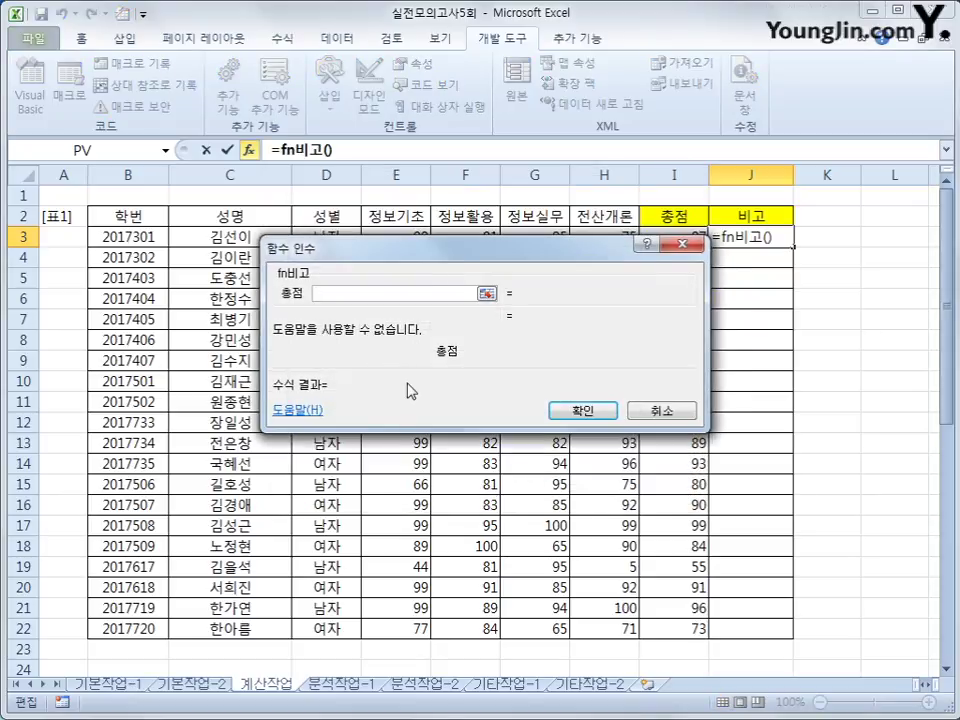
click(663, 242)
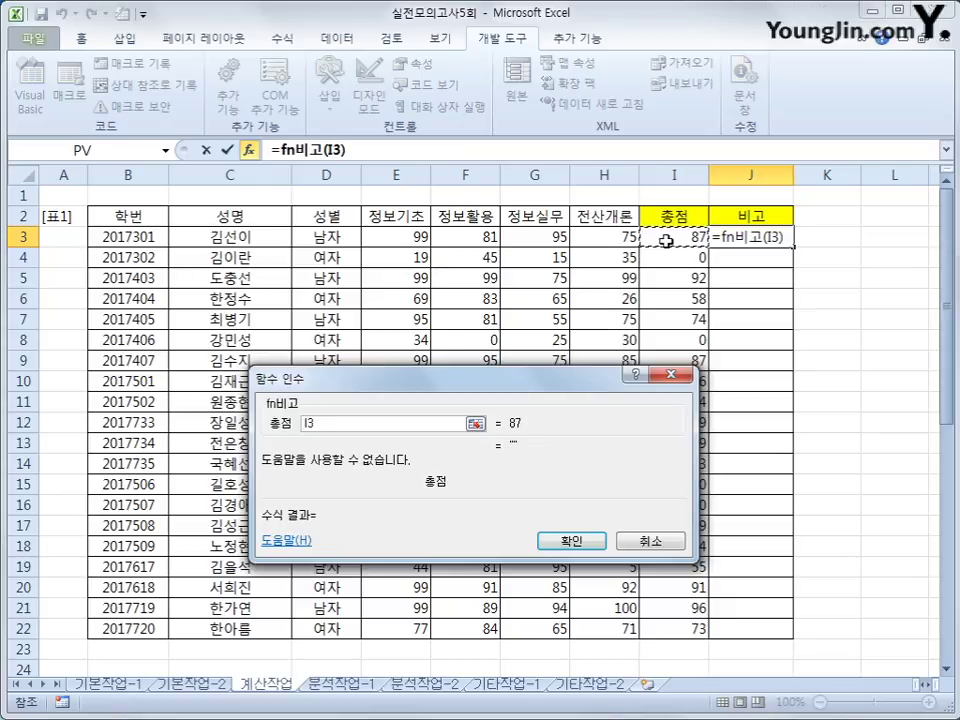
click(582, 540)
double_click(793, 248)
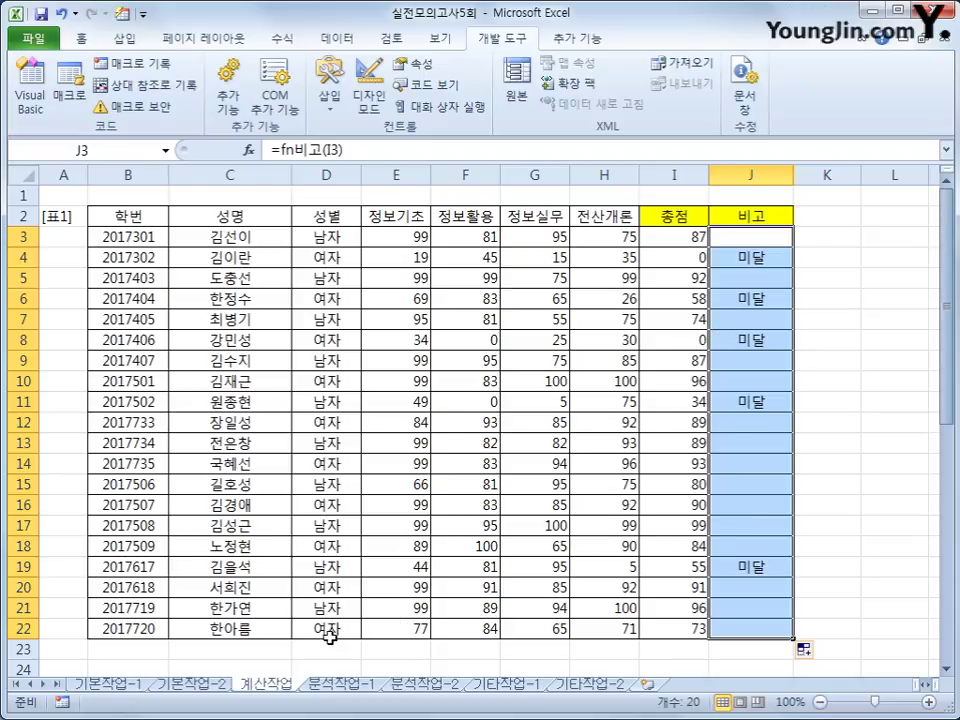
On the 분석작업-1 sheet, create a pivot table from B3:H26, placed at cell L8 of the same worksheet.
click(340, 684)
click(806, 406)
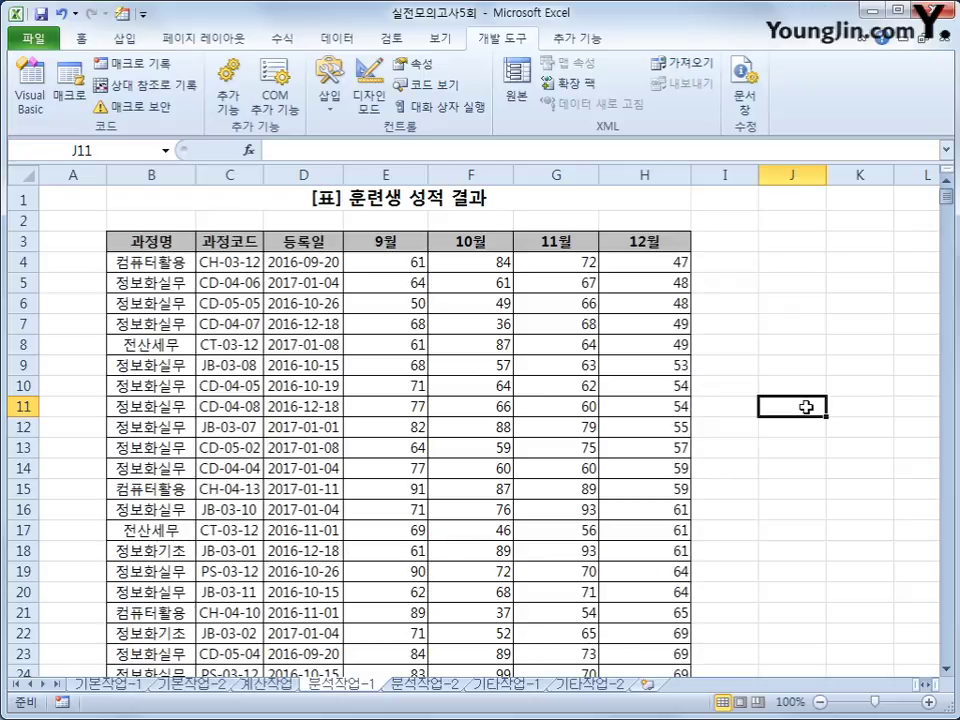
click(300, 303)
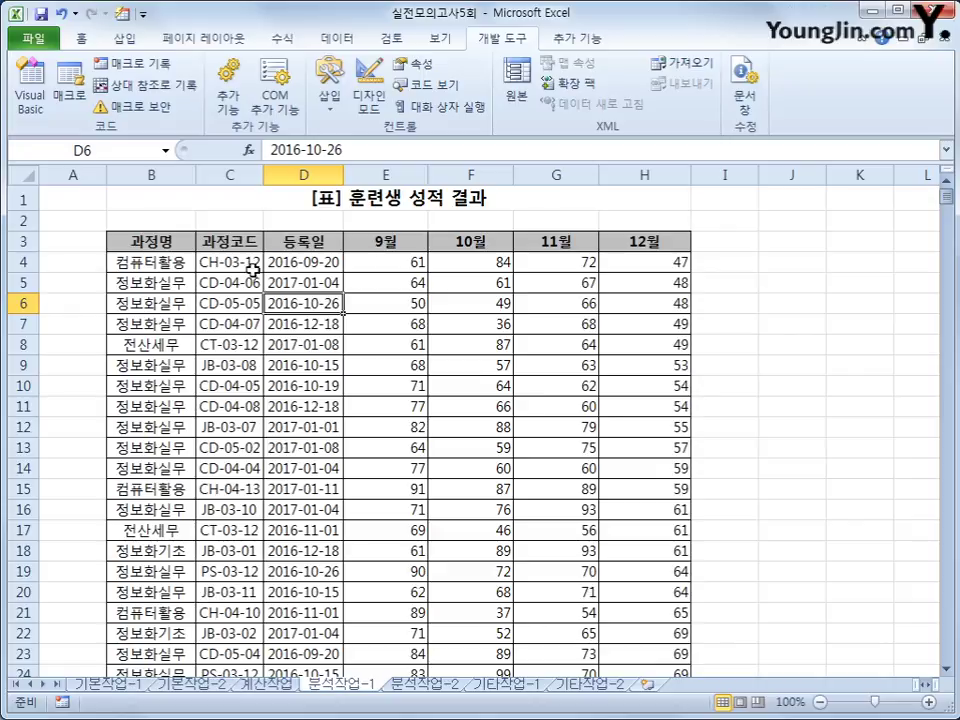
click(124, 40)
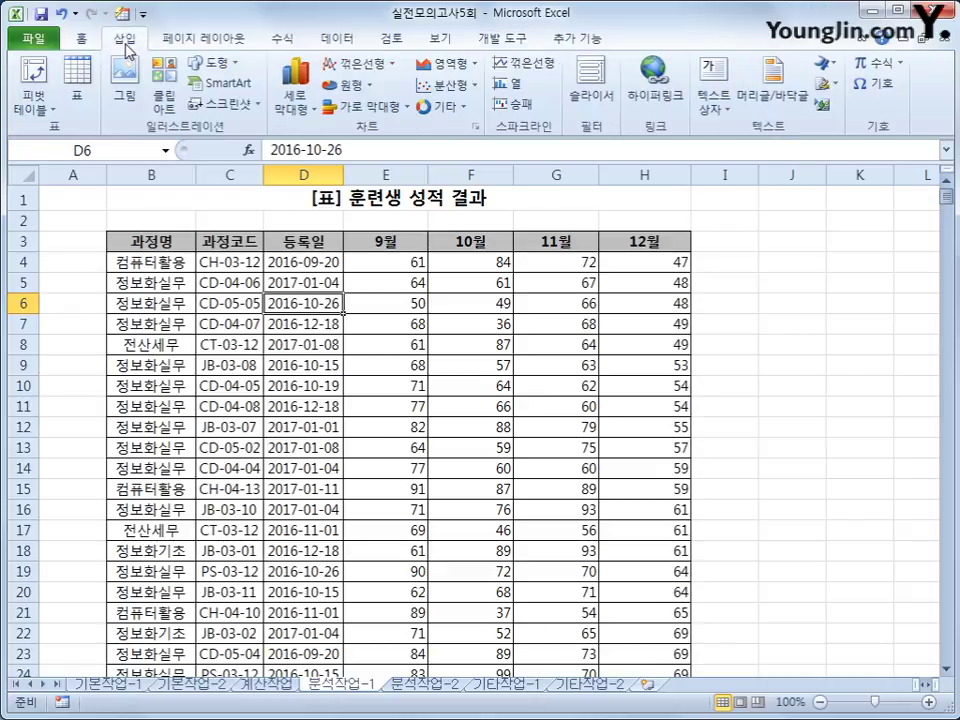
click(41, 78)
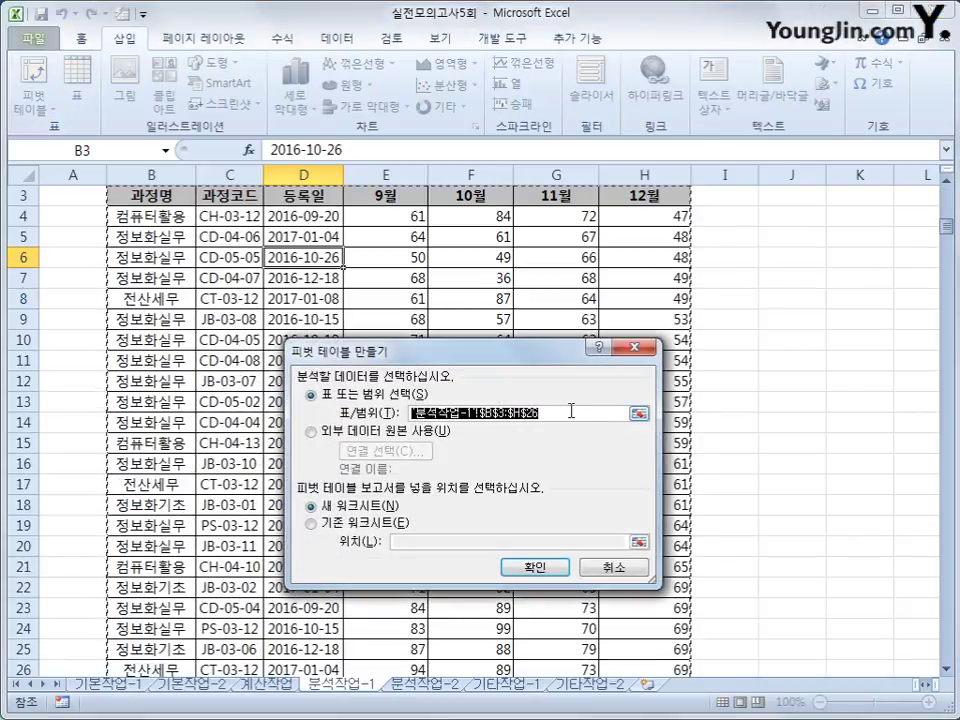
scroll(571, 411, down, 2)
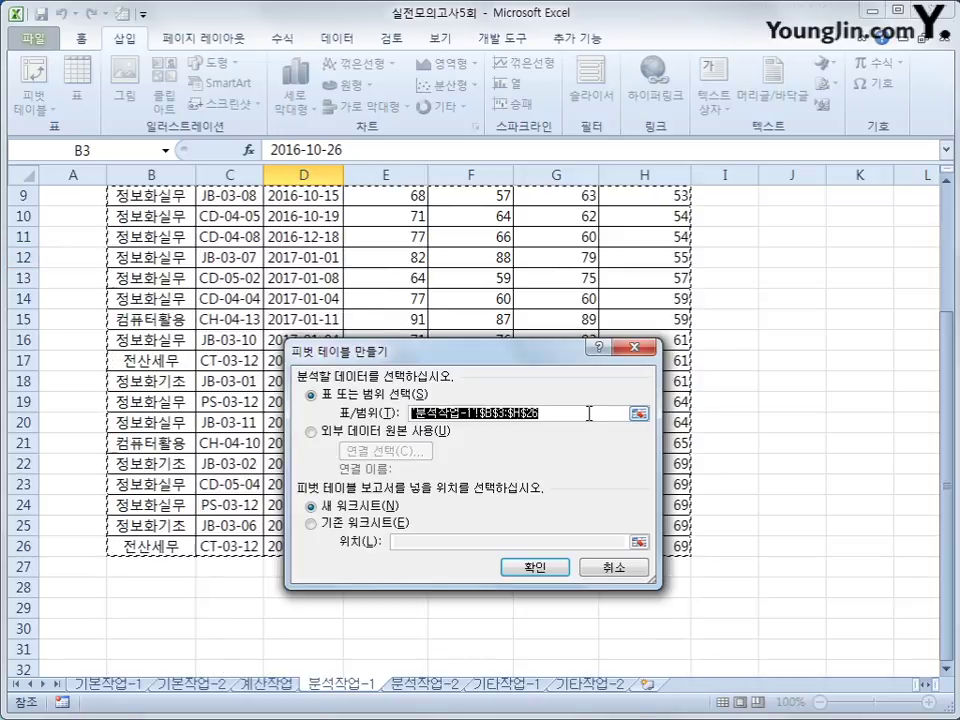
click(393, 528)
scroll(762, 481, up, 3)
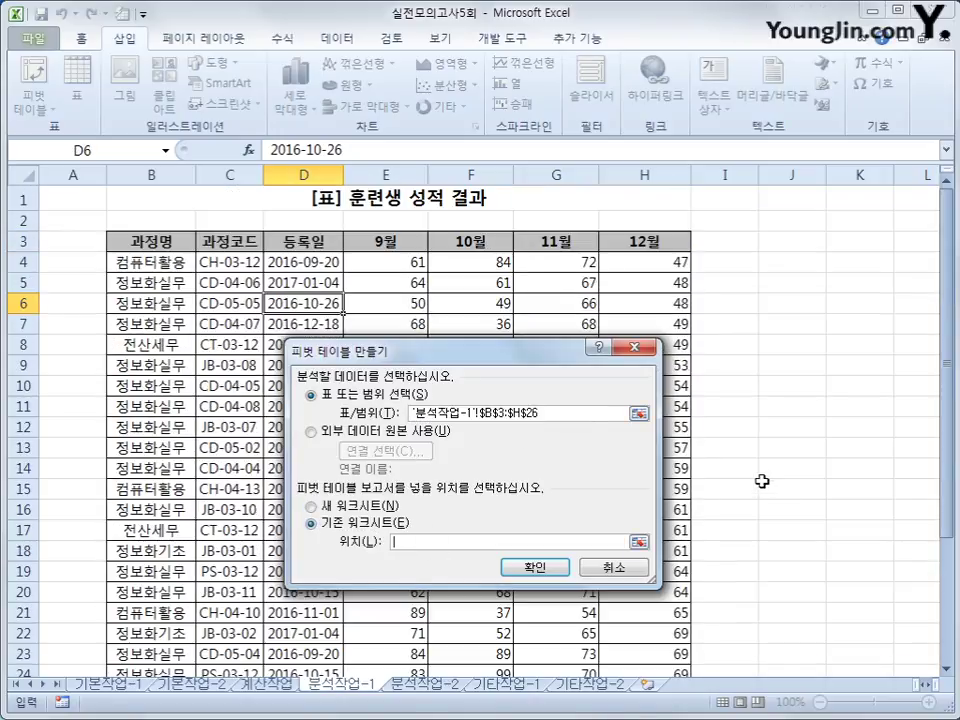
click(911, 317)
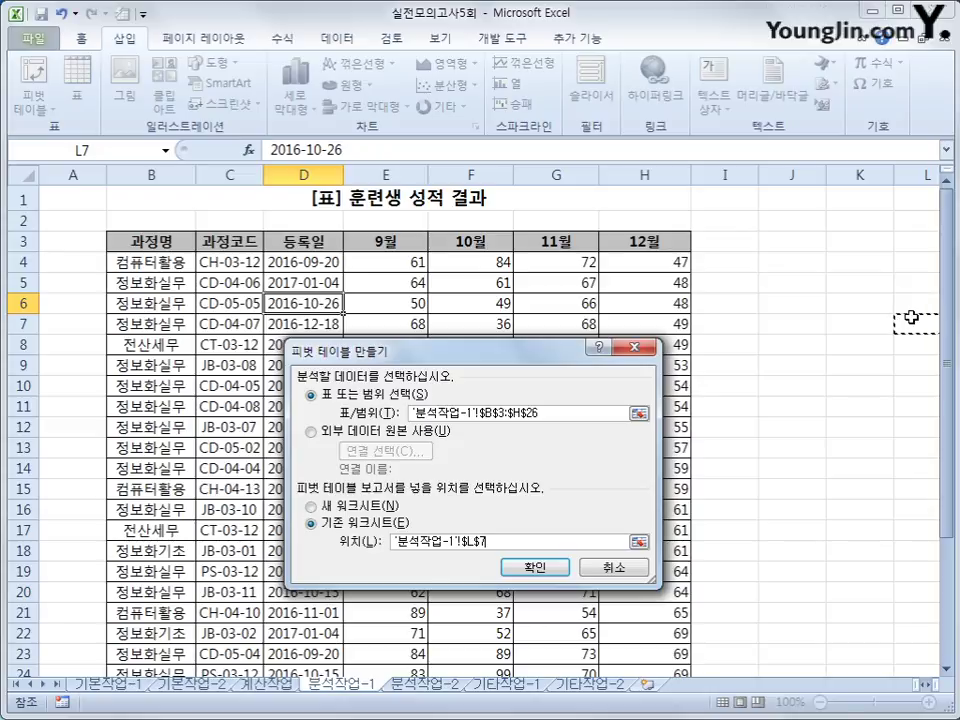
click(911, 346)
click(540, 566)
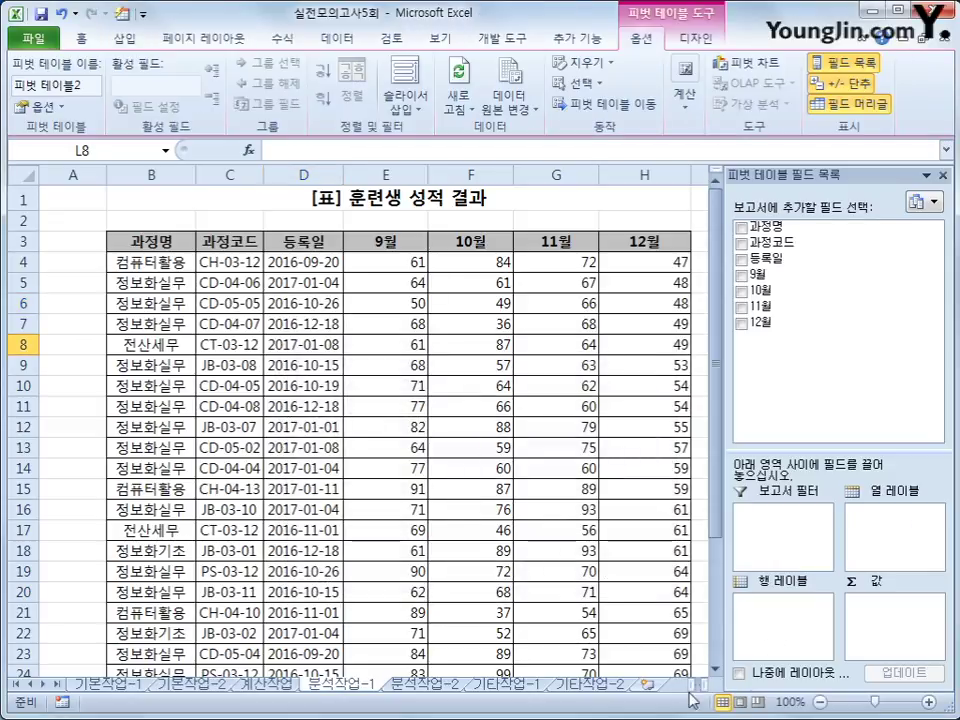
Lay out the pivot table with 과정코드 as report filter, 과정명 as row label, and 9월, 10월, 11월 and 12월 as values.
drag(694, 685, 694, 685)
scroll(683, 657, down, 2)
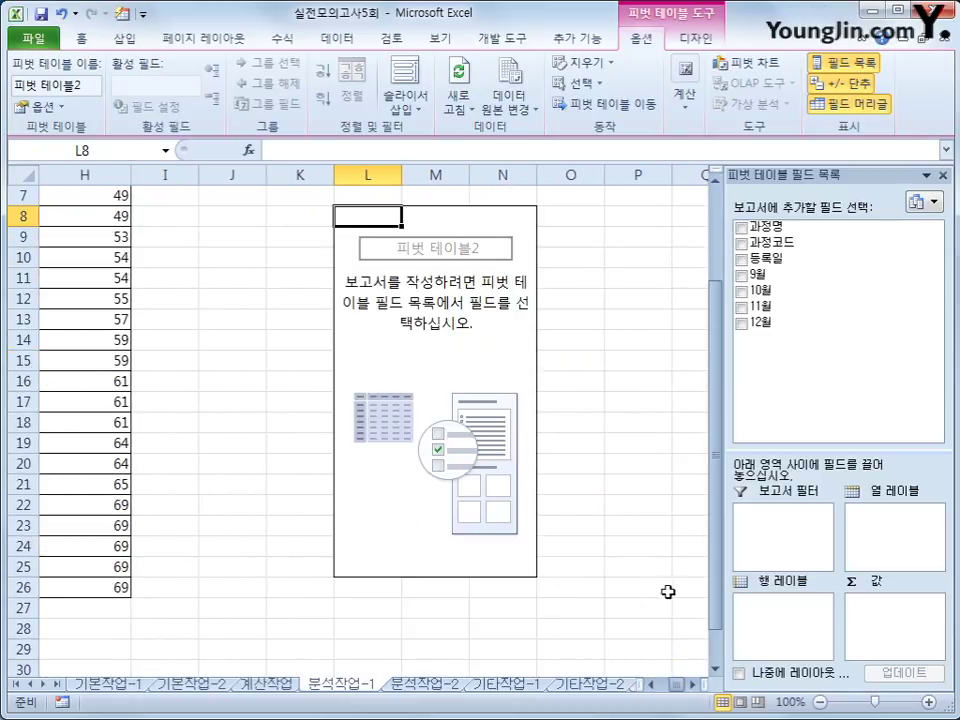
drag(792, 258, 785, 540)
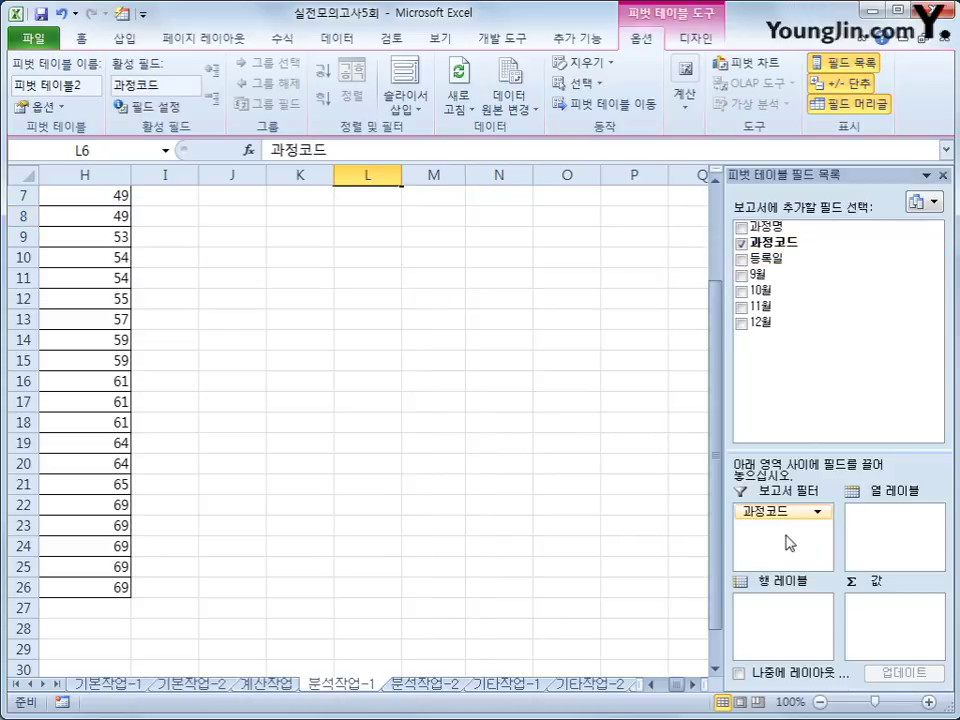
drag(775, 233, 793, 645)
drag(758, 274, 853, 622)
drag(766, 311, 893, 648)
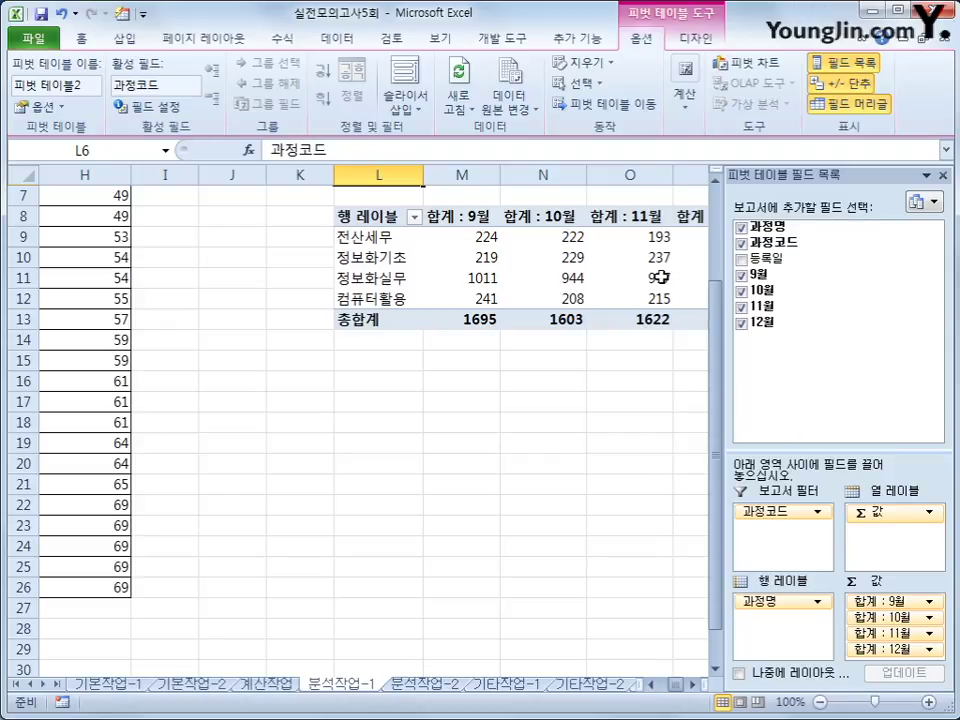
Move the Σ 값 field below 과정명 in the row labels and show the pivot report in tabular form.
mouse_move(662, 277)
drag(909, 512, 785, 618)
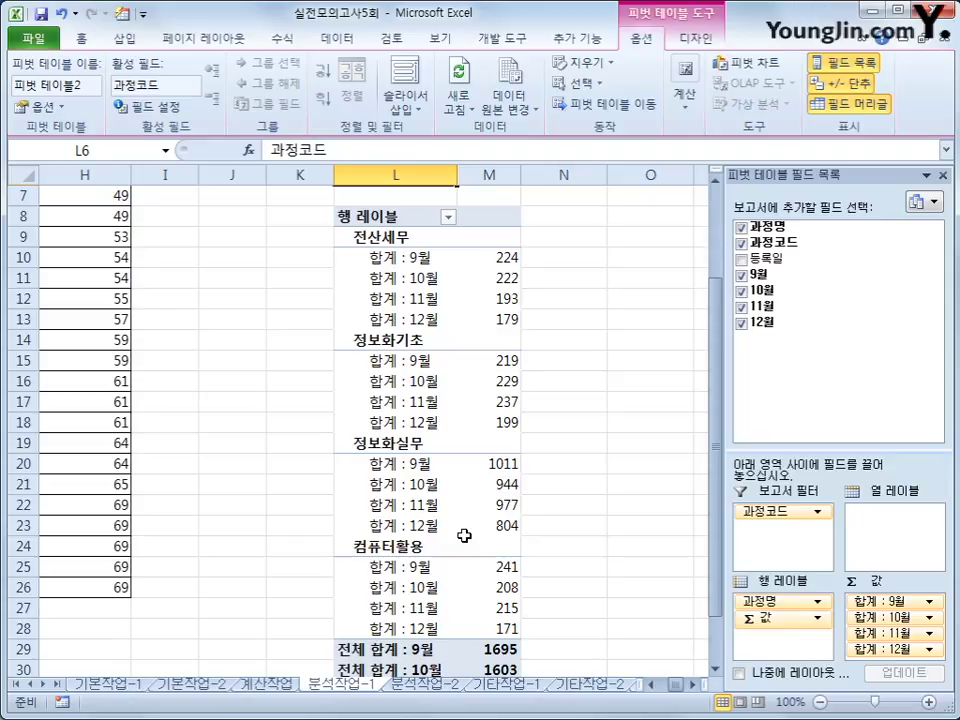
click(362, 216)
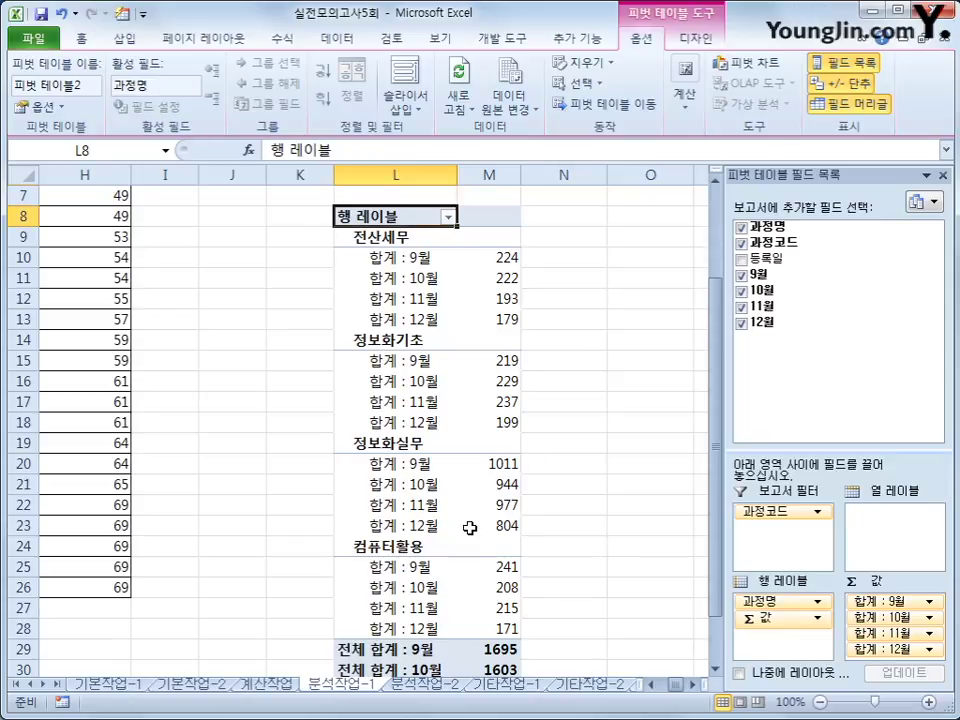
click(696, 42)
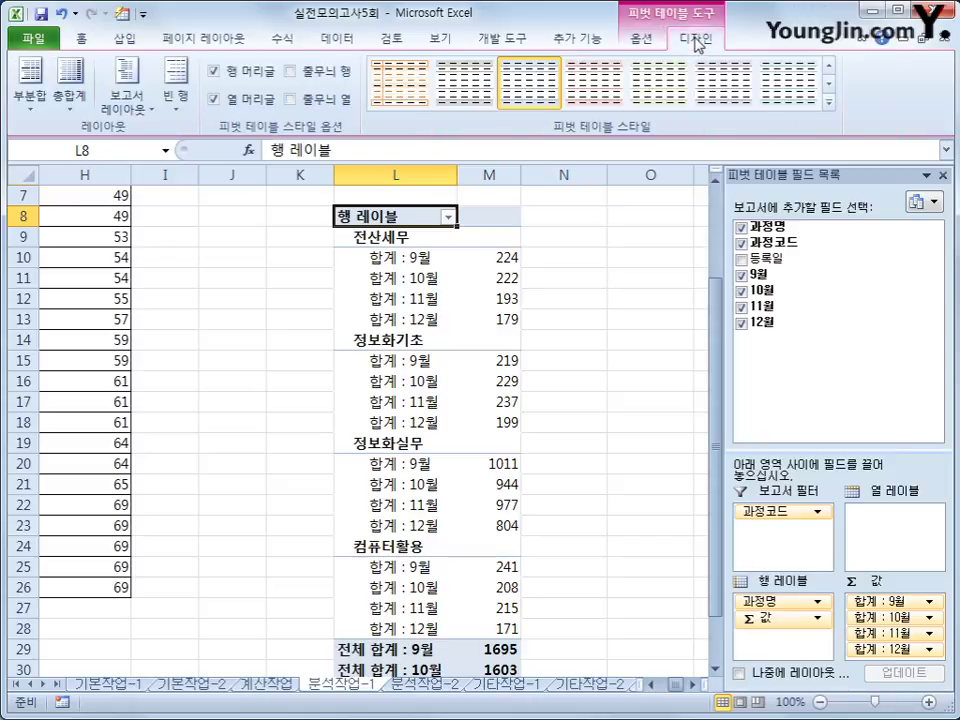
click(115, 107)
click(146, 219)
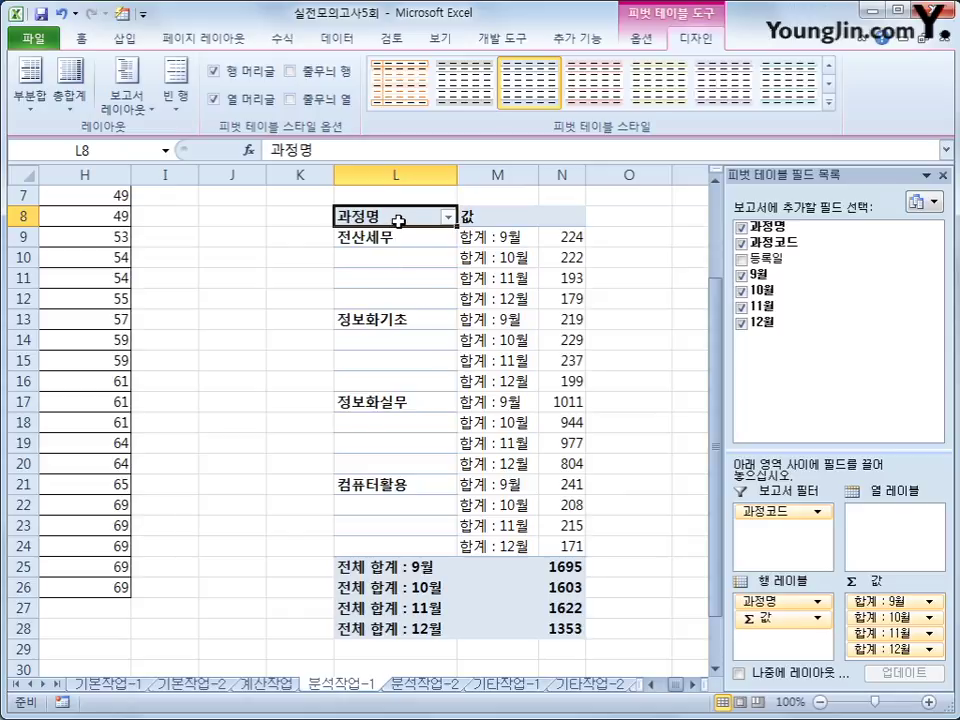
Start a calculated field for the pivot table and name it 평균.
scroll(436, 413, up, 1)
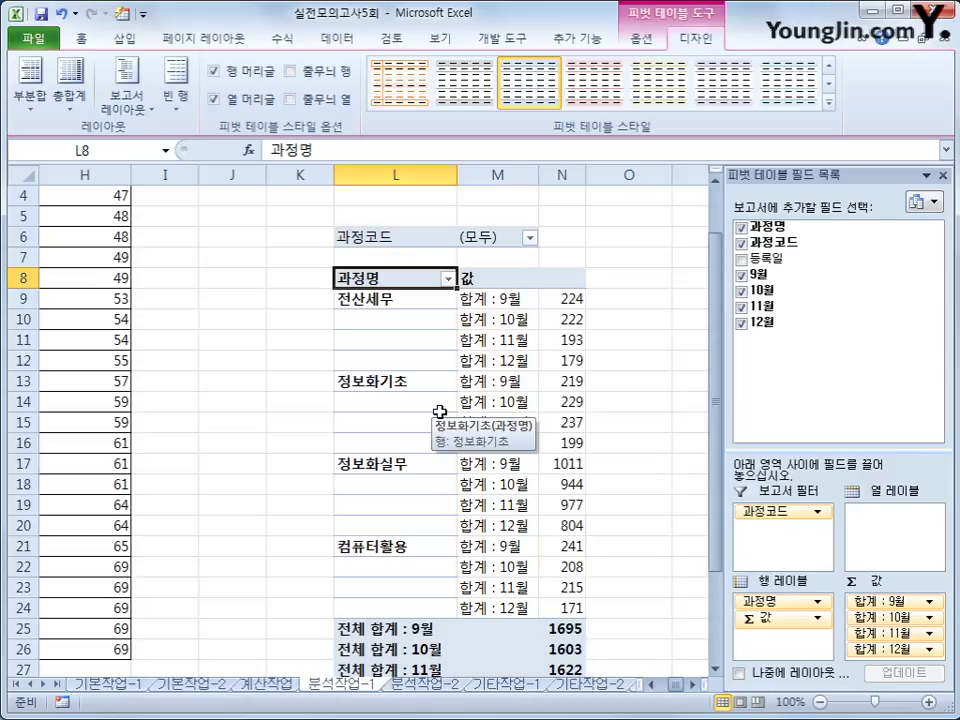
click(641, 40)
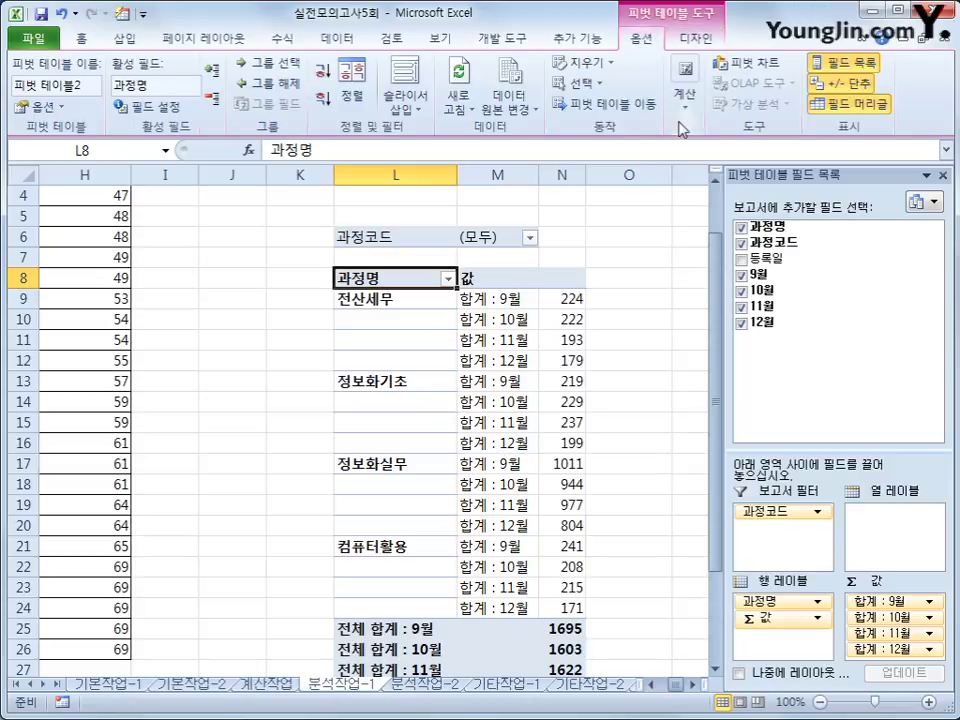
click(685, 95)
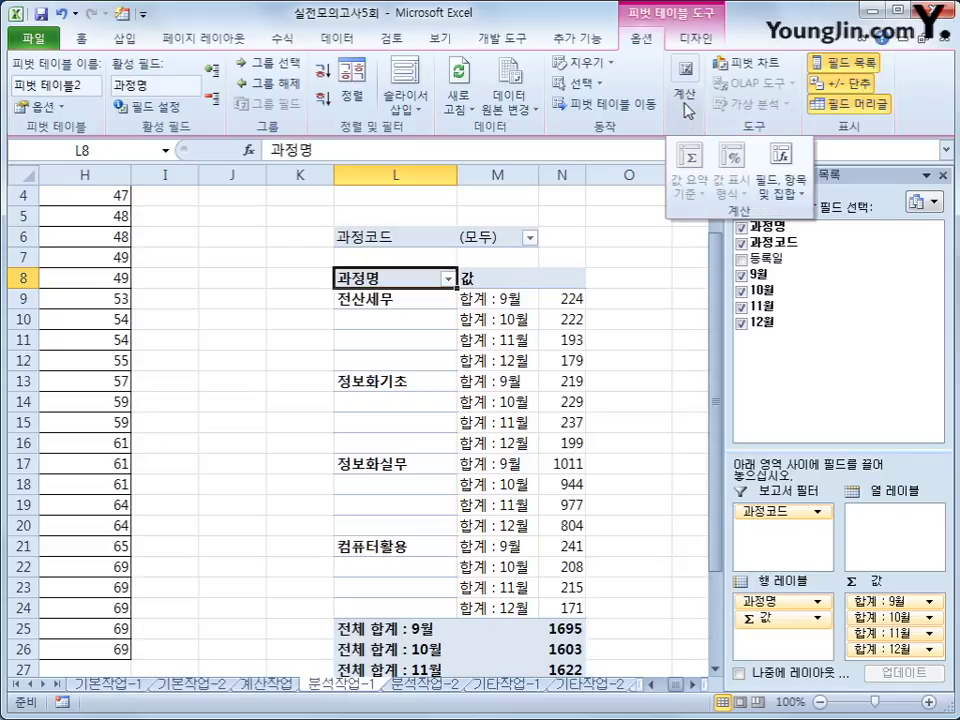
click(786, 194)
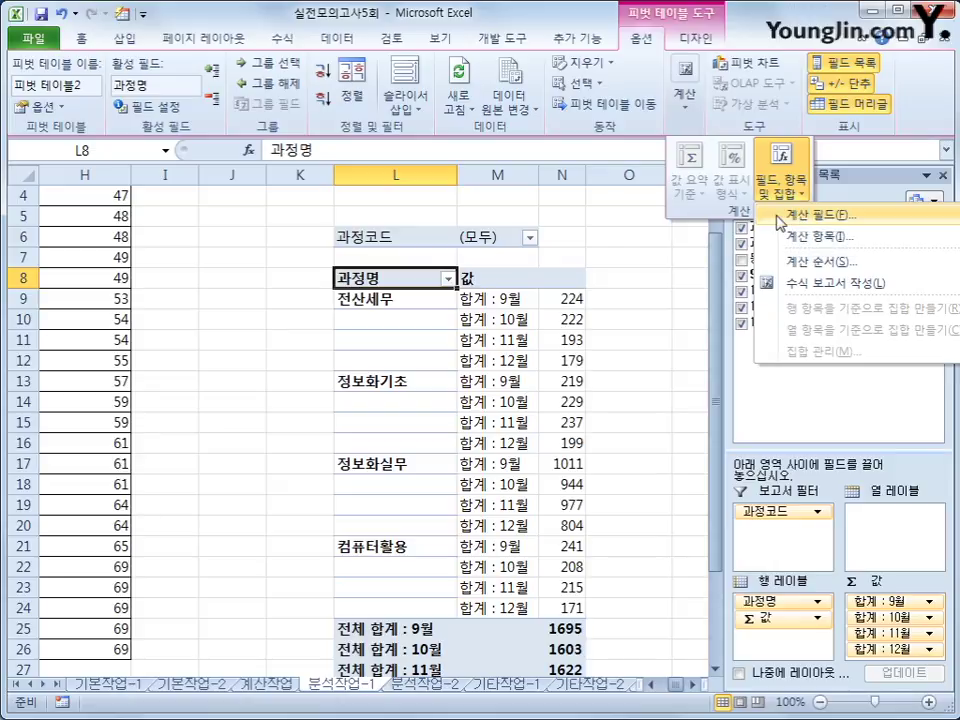
click(779, 216)
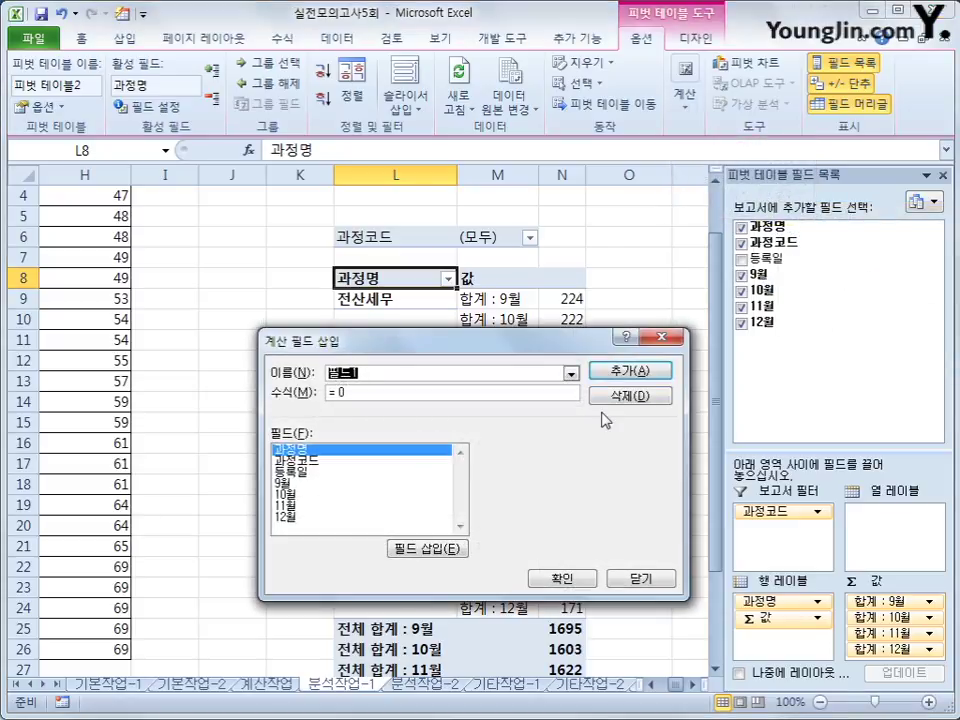
text(vud)
key(BackSpace)
key(BackSpace)
key(BackSpace)
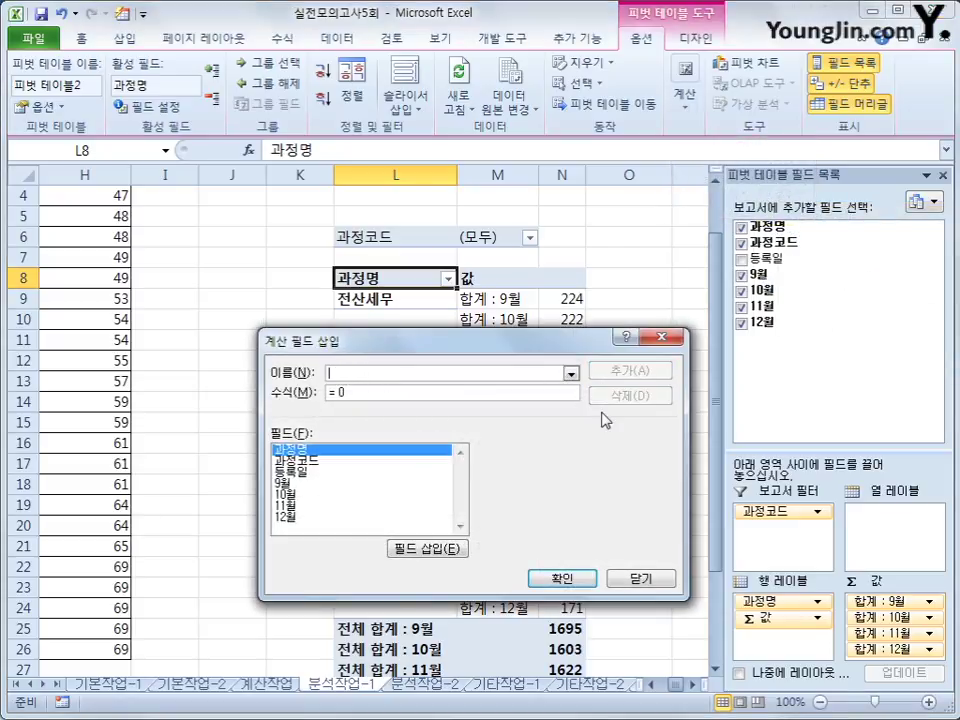
text(평균)
key(Tab)
Define the 평균 field as =average('9월', '10월', '11월', '12월') and add it to the pivot table.
text(=a)
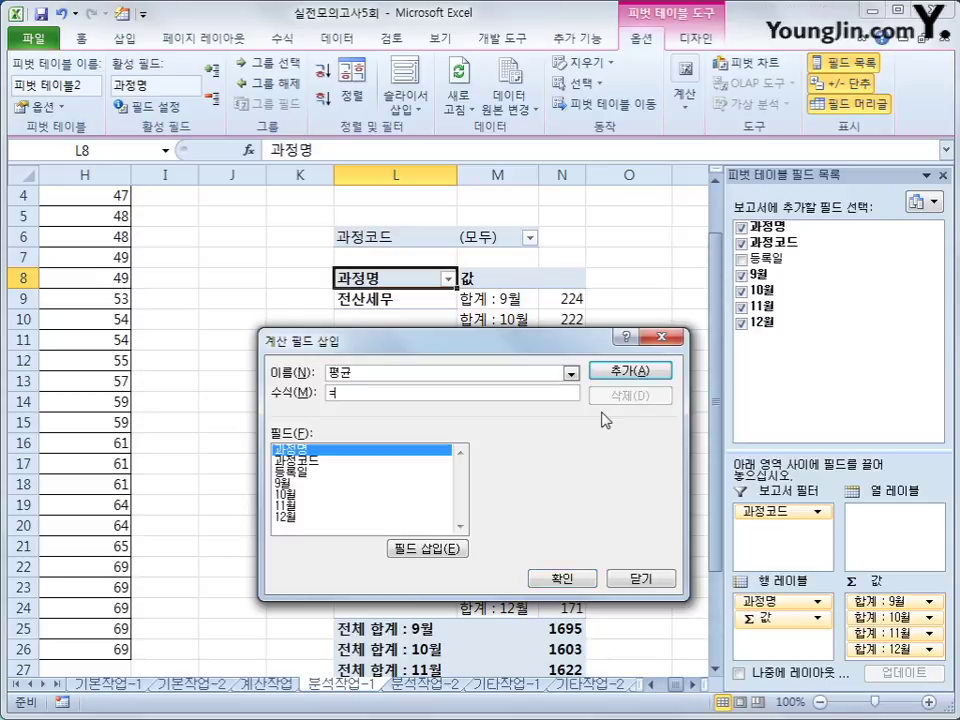
text(verage()
double_click(316, 484)
text(,)
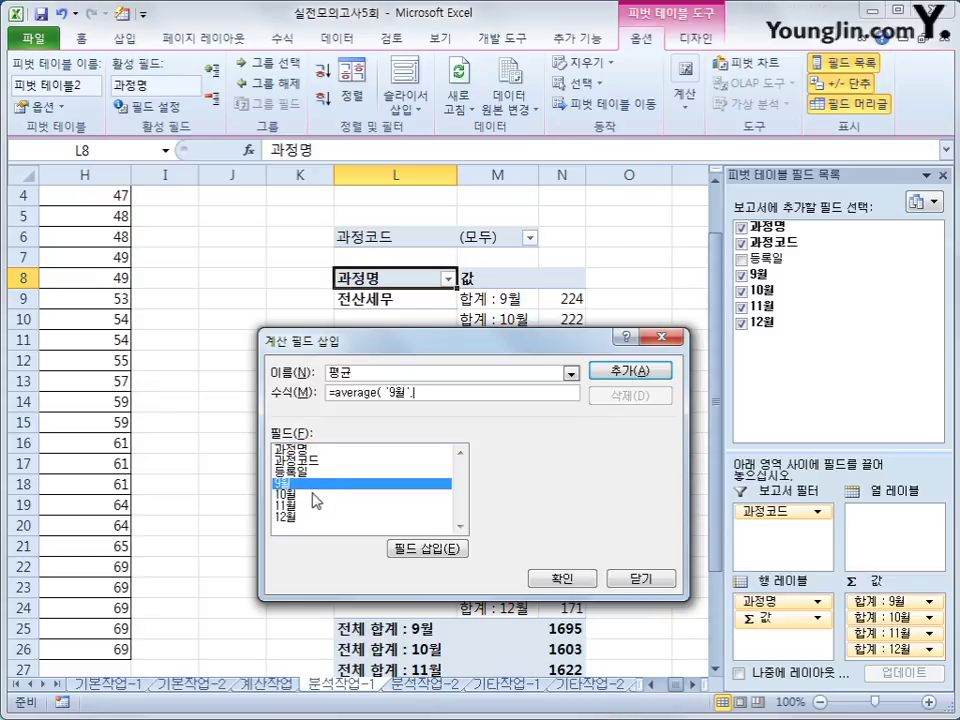
double_click(312, 494)
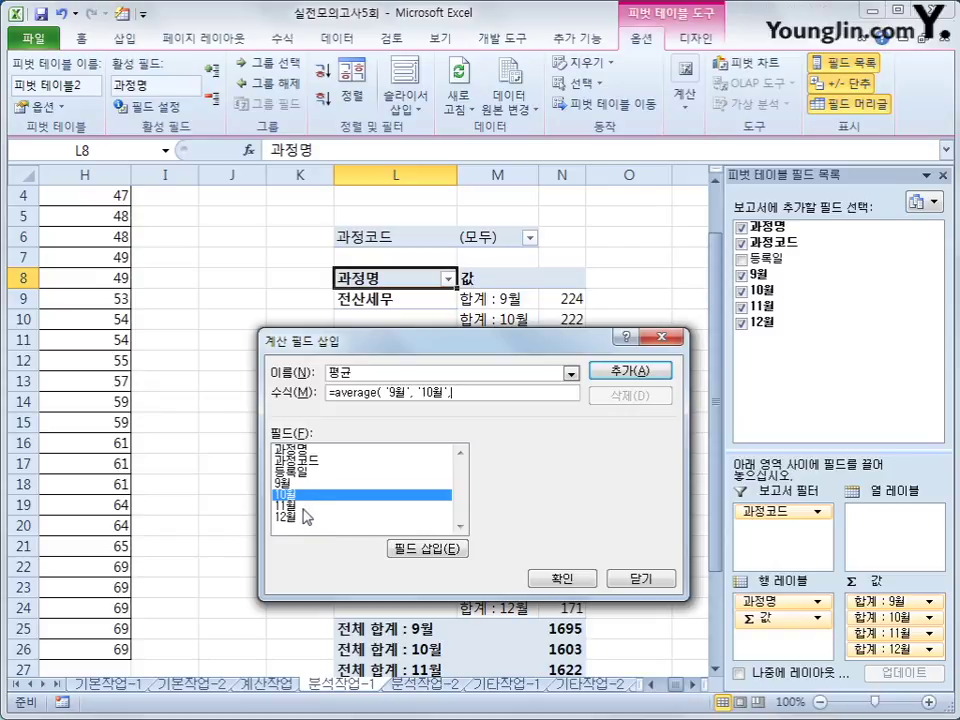
click(306, 516)
double_click(306, 510)
text(,)
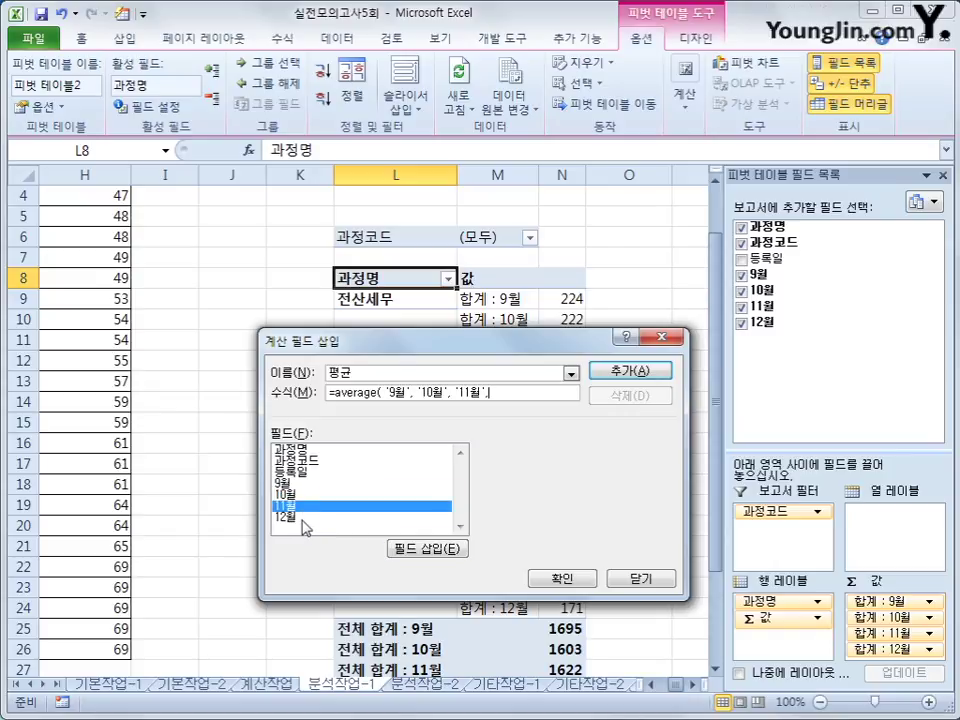
double_click(306, 519)
text())
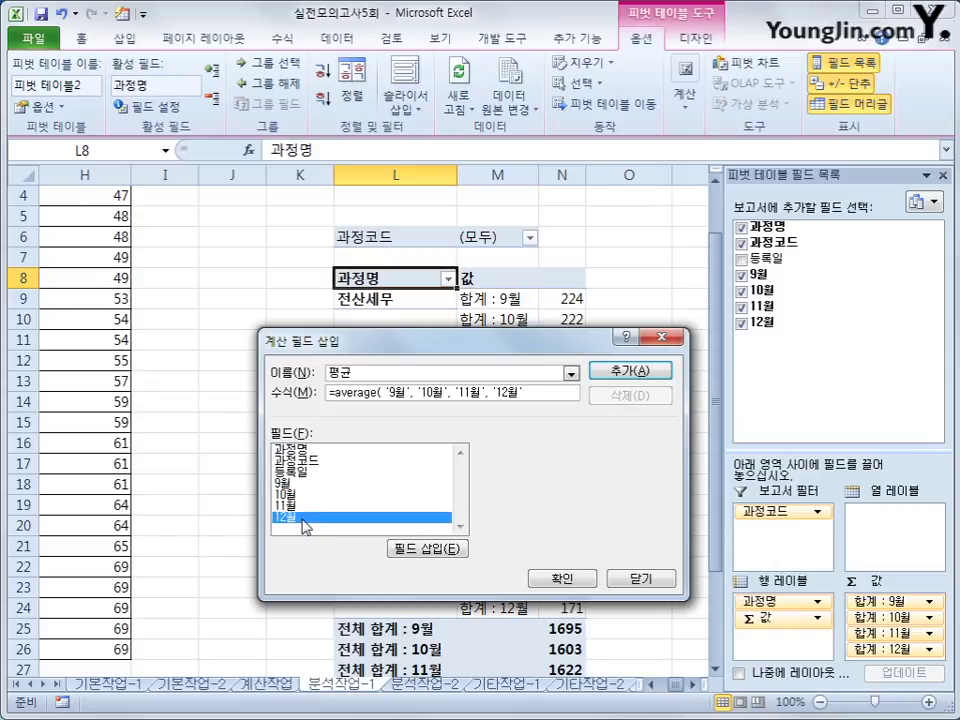
text())
click(630, 370)
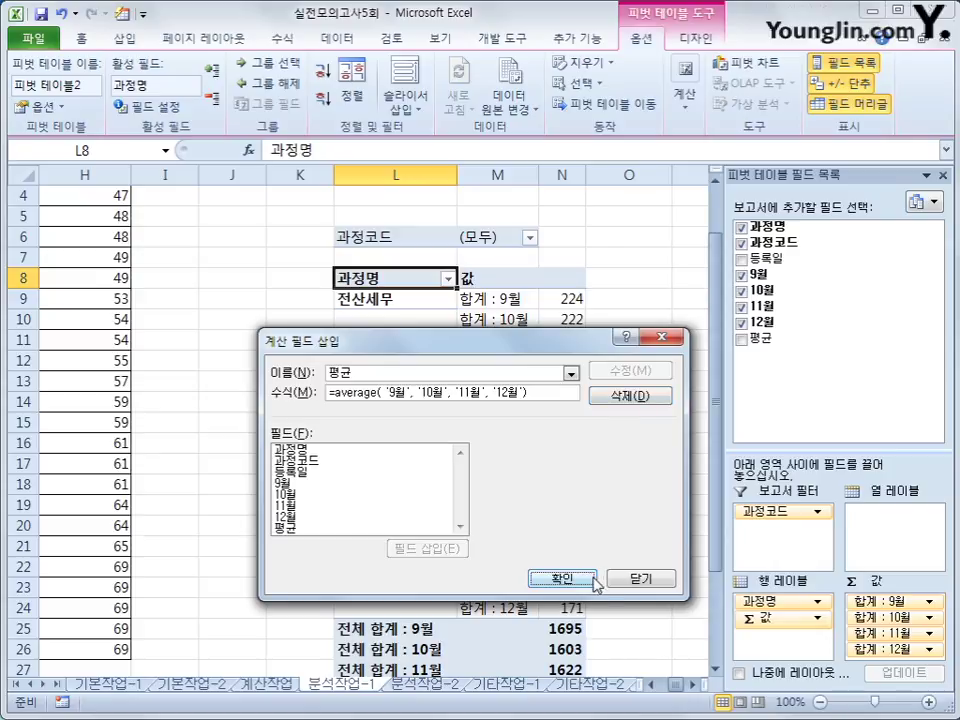
click(562, 578)
Extract the source records behind the 9월 total of 전산세무 in N9 to a new sheet.
click(505, 380)
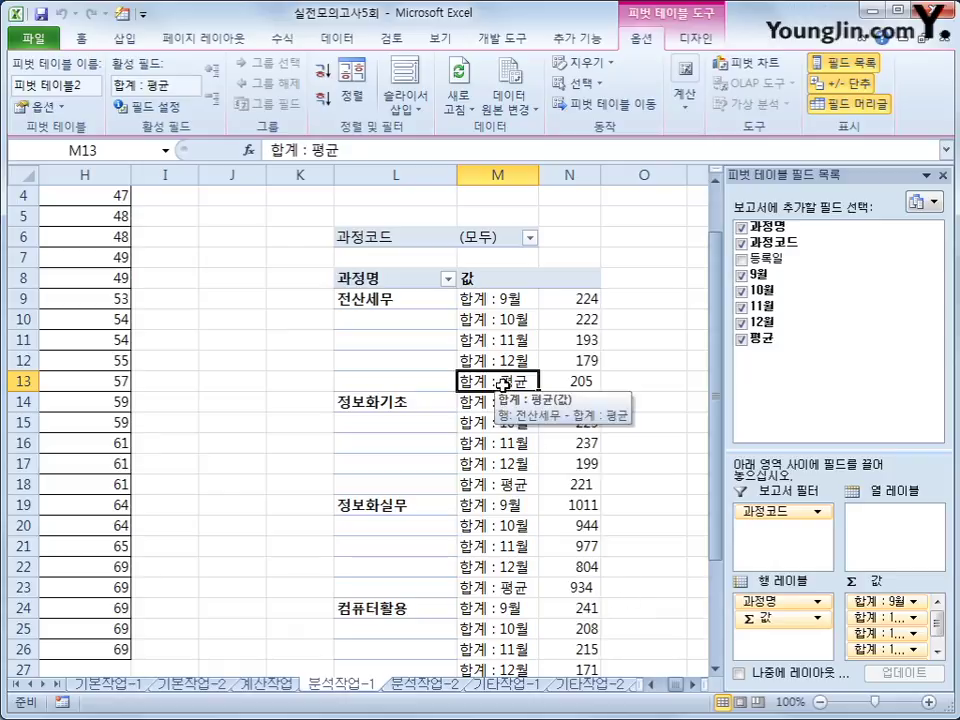
click(583, 300)
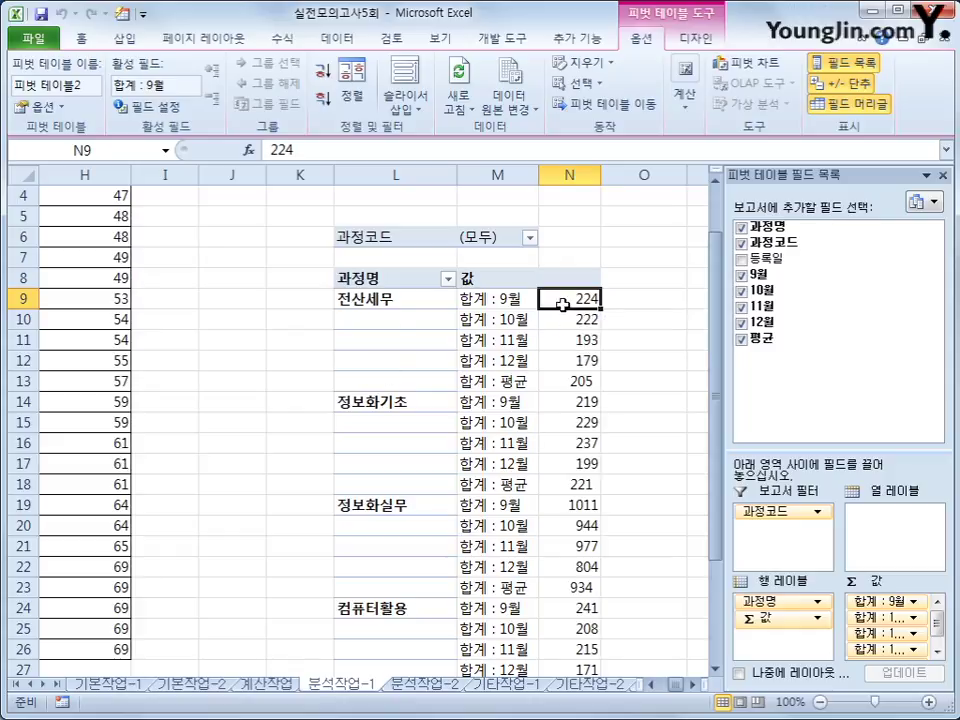
click(566, 379)
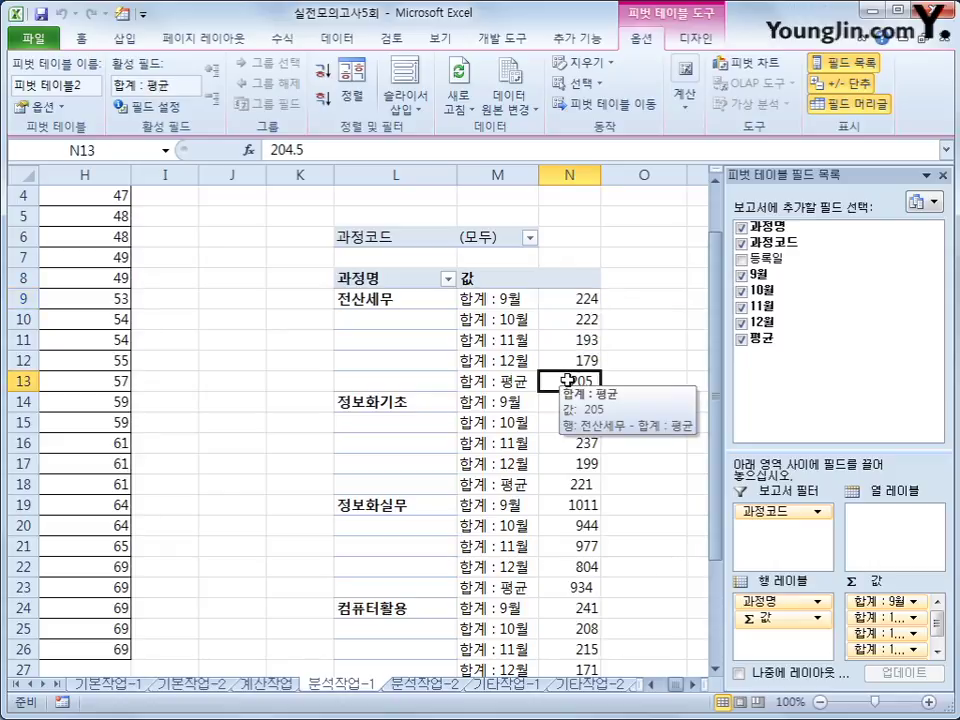
click(585, 299)
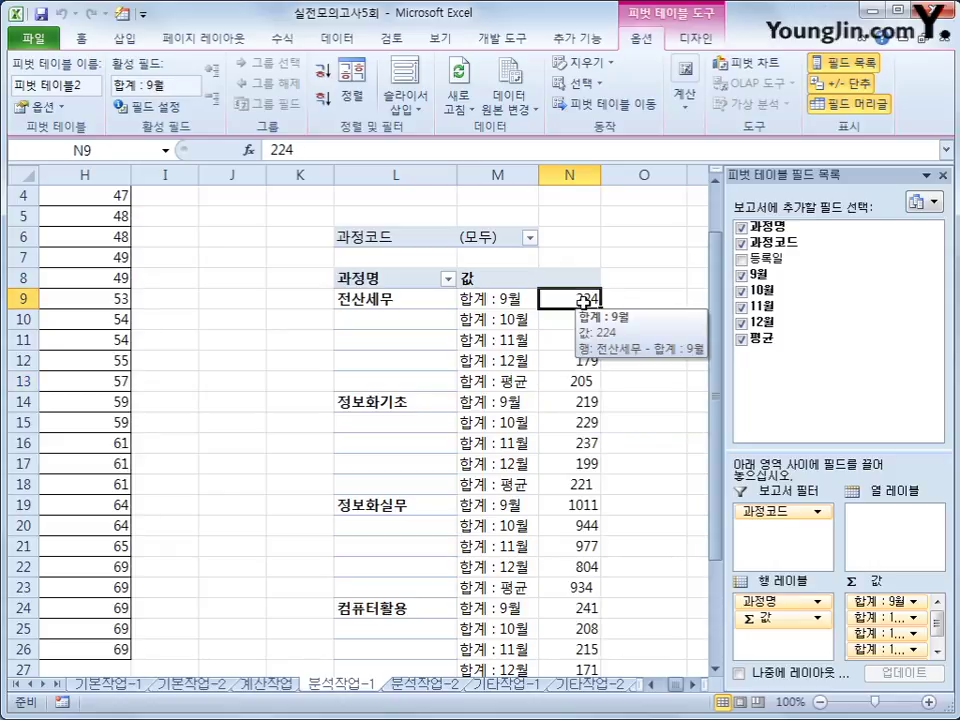
double_click(585, 299)
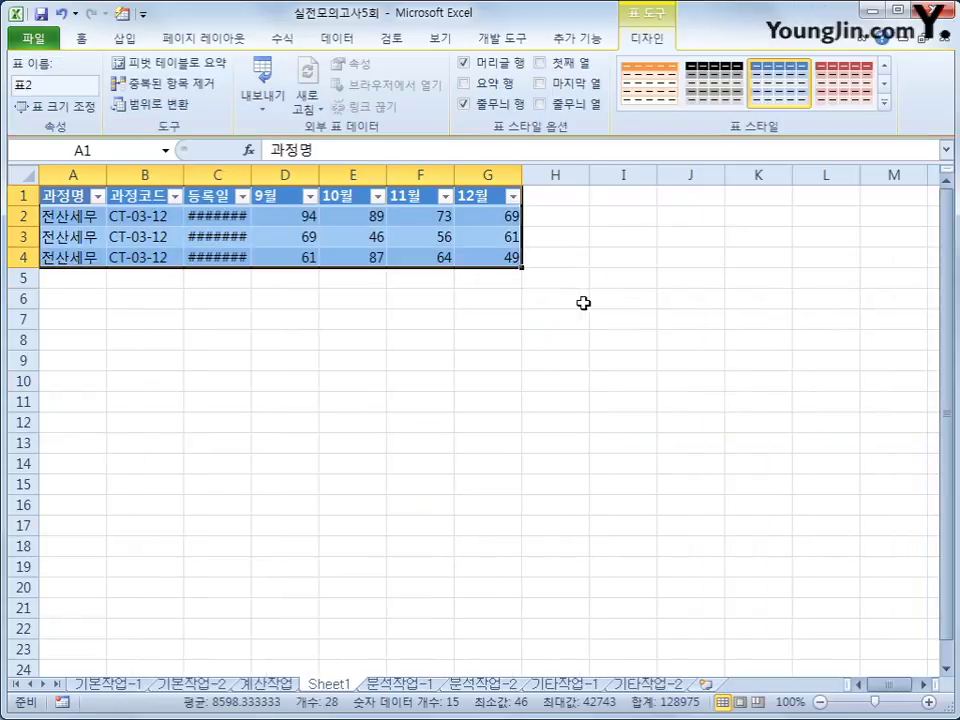
Rename the extracted detail sheet as 전산세무 and autofit the width of its 등록일 column.
click(397, 688)
click(327, 688)
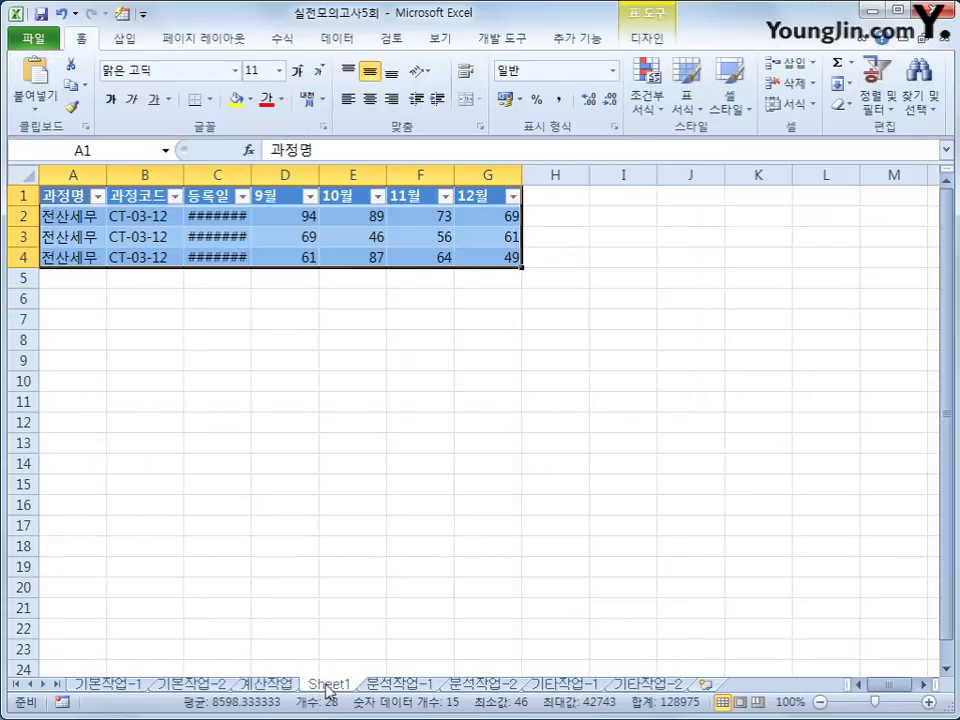
double_click(327, 686)
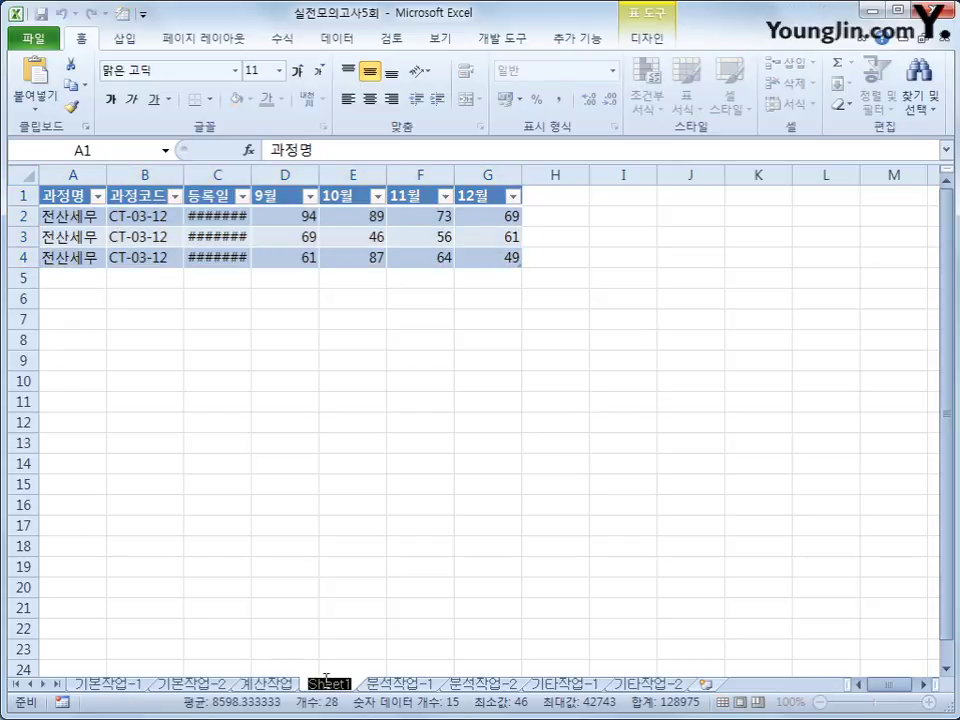
key(BackSpace)
text(전산세무)
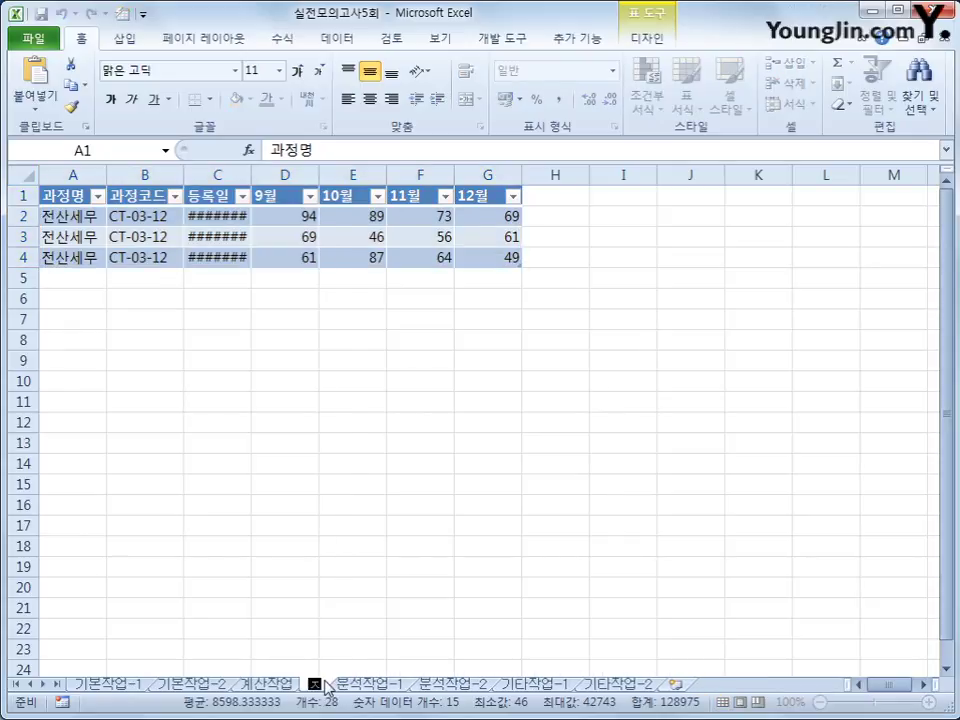
key(Return)
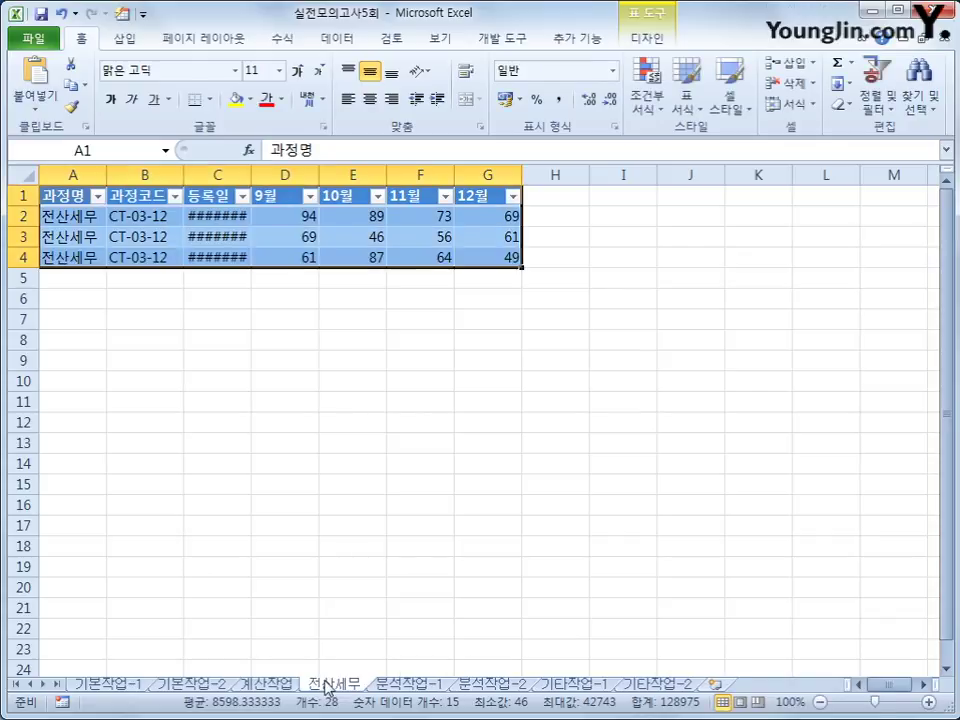
click(220, 175)
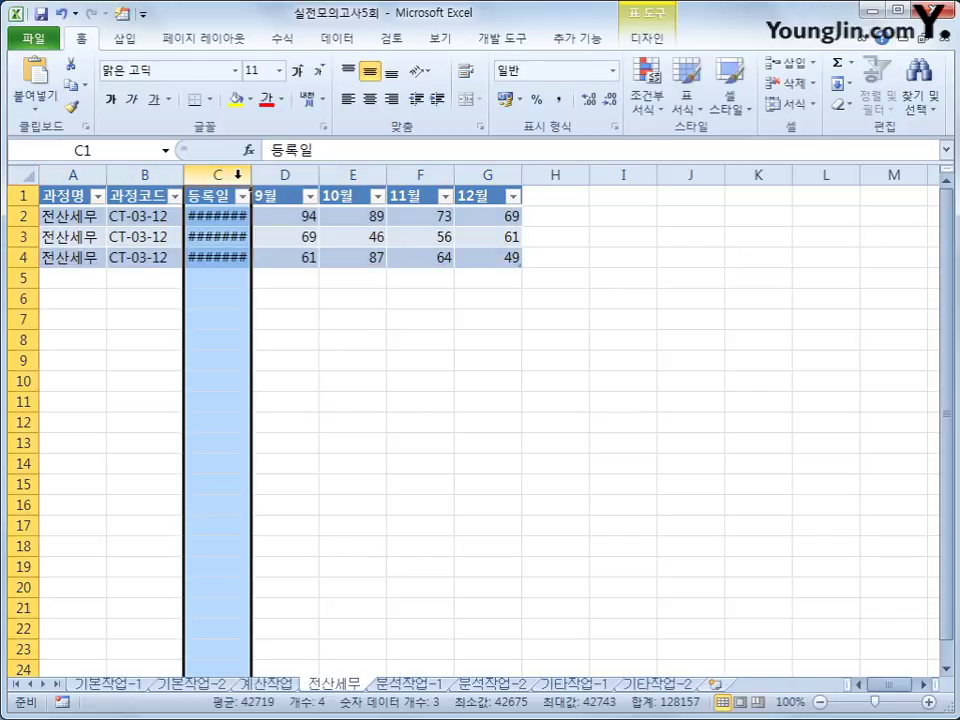
double_click(251, 175)
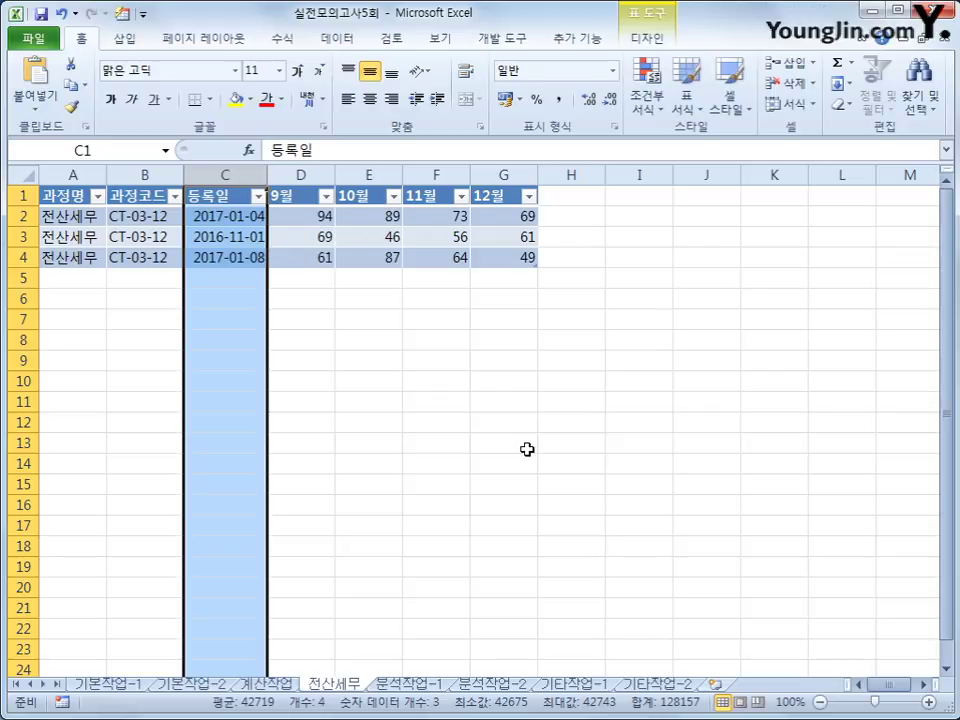
On the 분석작업-2 sheet, start recording a macro named 미래가치, stored in the current workbook.
click(492, 685)
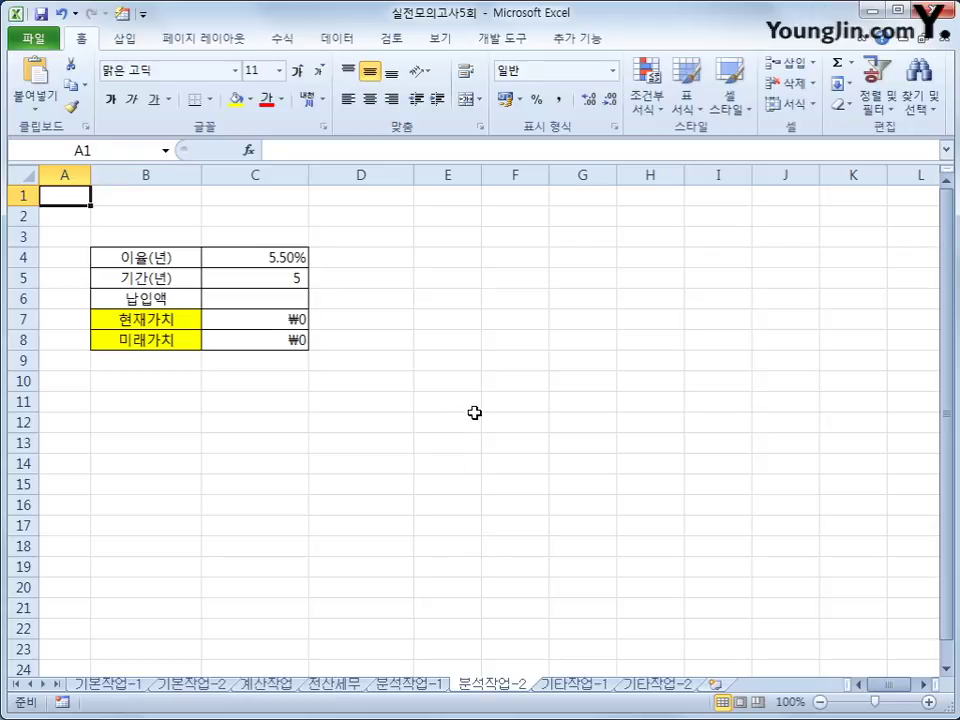
click(430, 323)
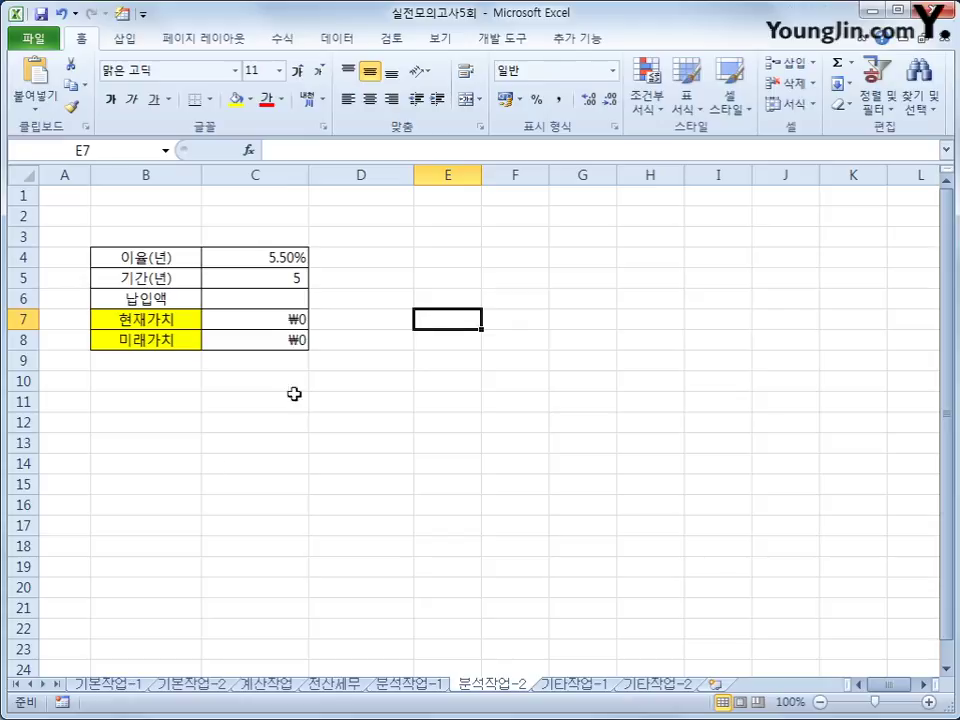
click(62, 702)
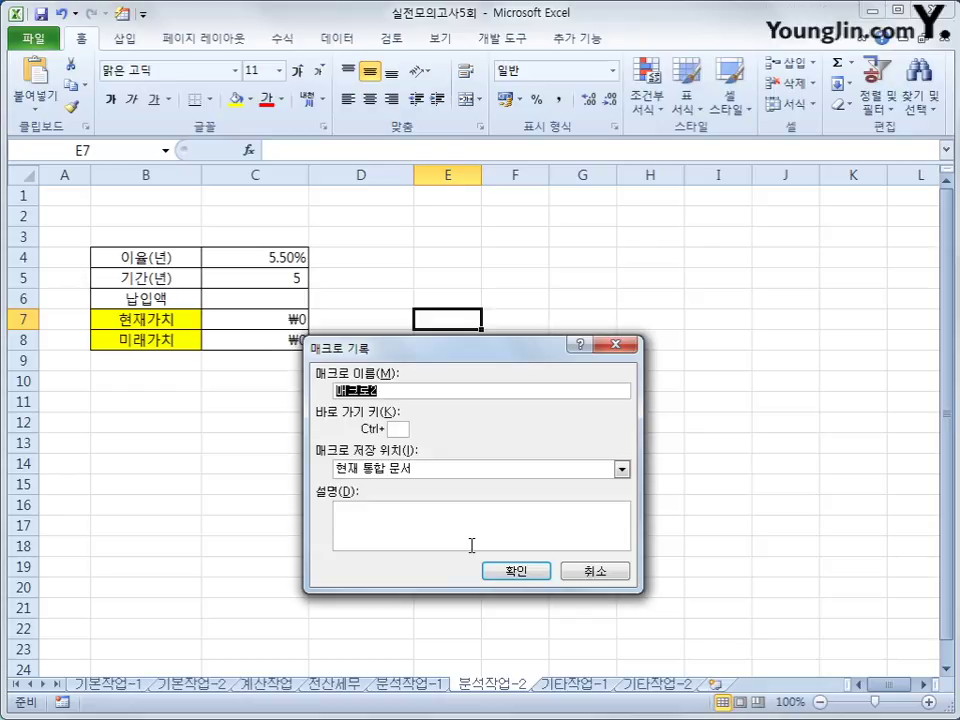
text(미래가치)
key(Return)
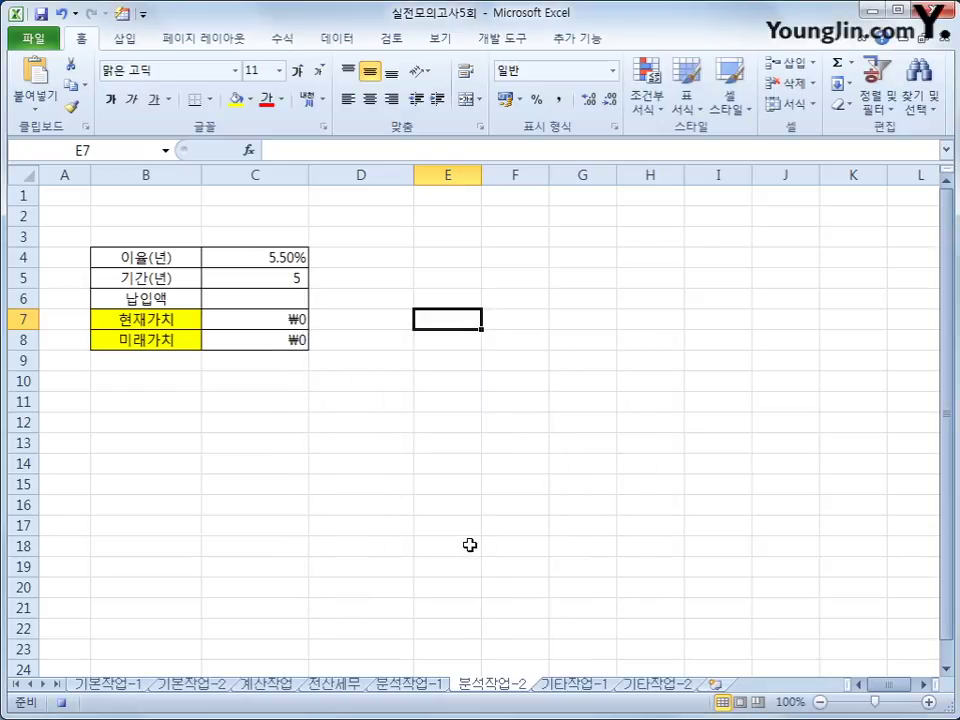
Use Goal Seek to bring C8 to 20000000 by changing C6, and stop recording the macro.
click(273, 342)
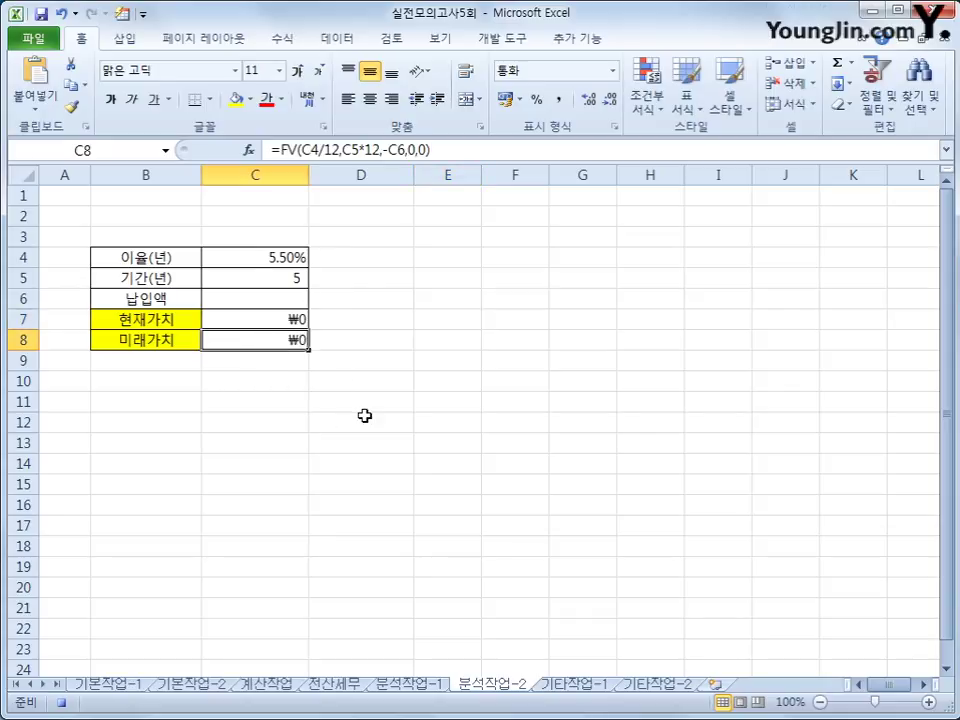
click(340, 38)
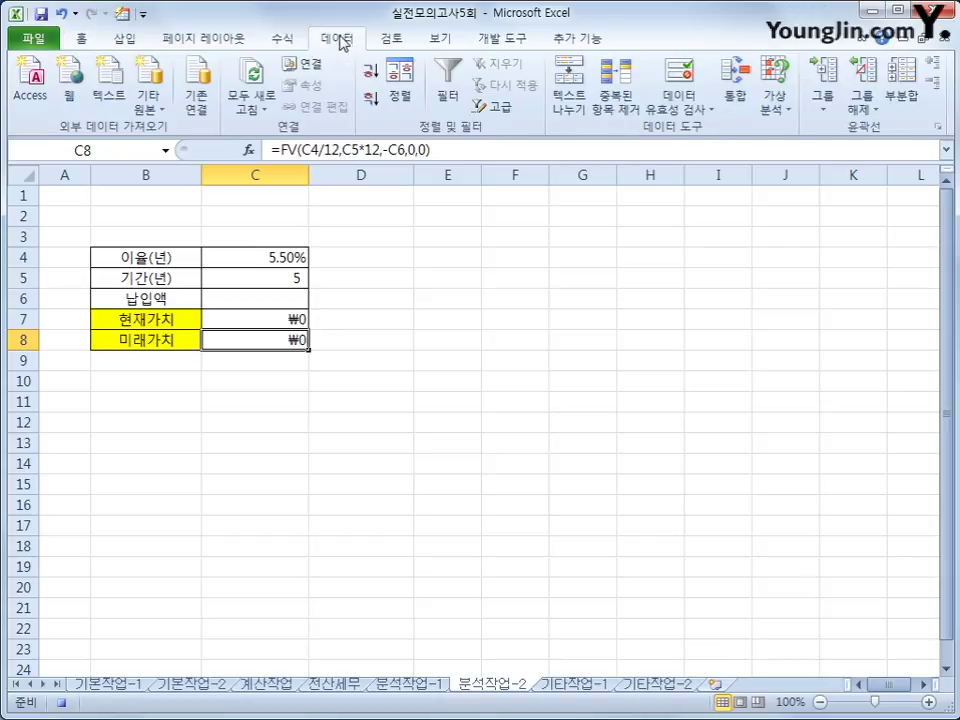
click(775, 104)
click(820, 158)
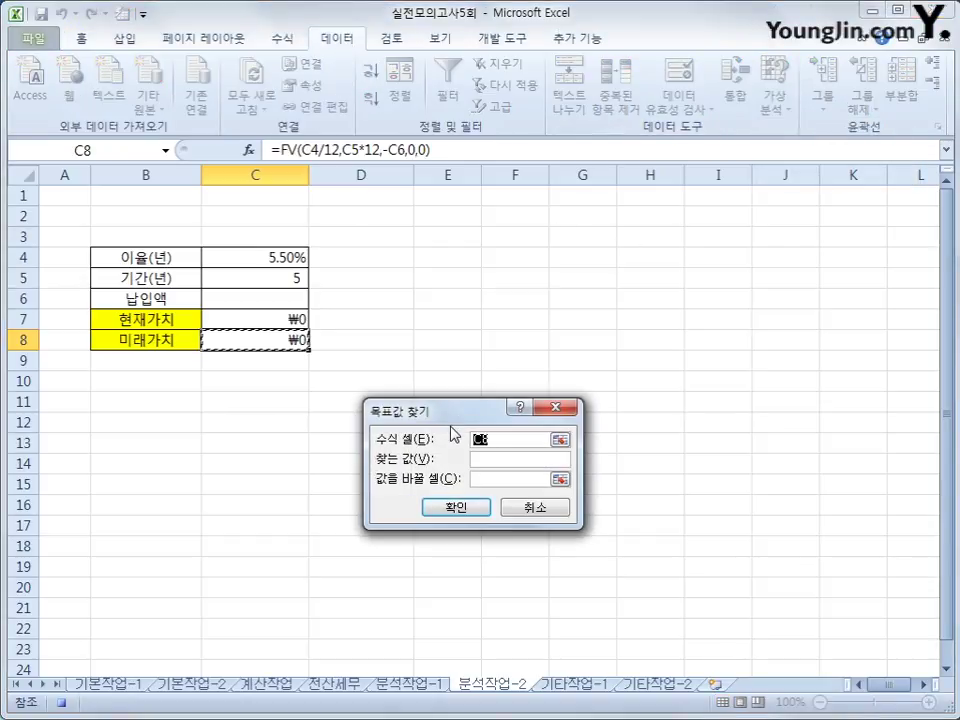
drag(455, 406, 600, 287)
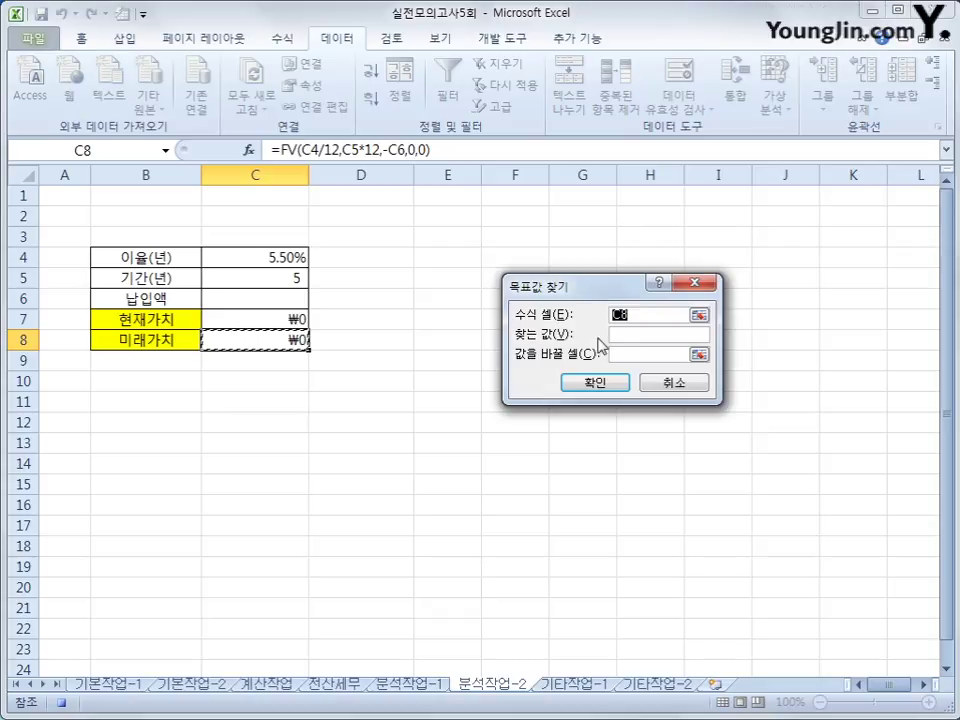
click(650, 335)
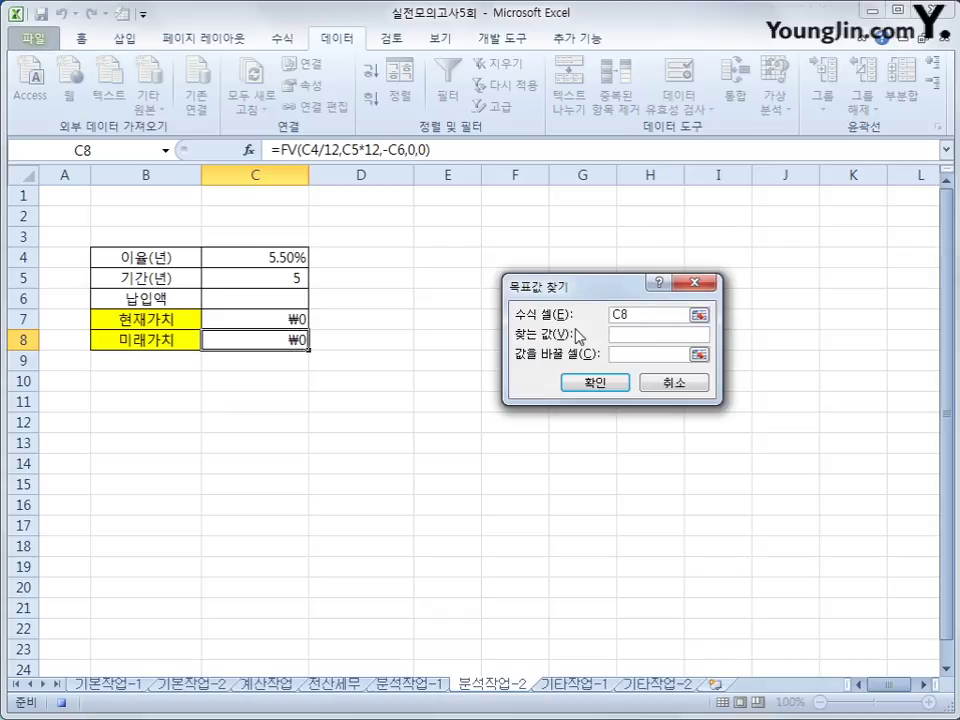
text(20000000)
click(634, 354)
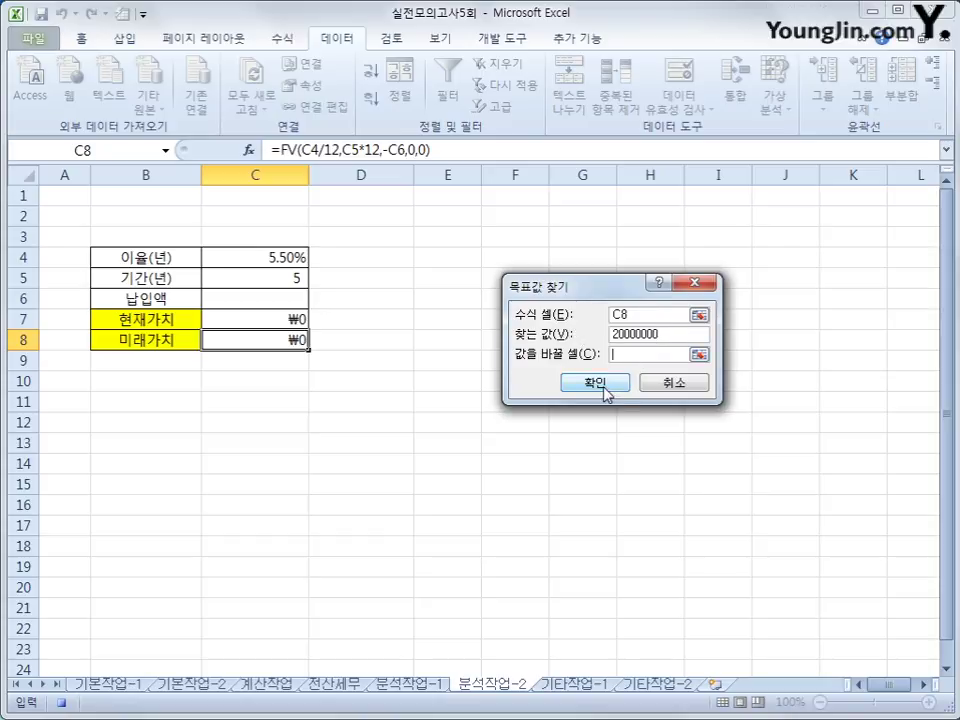
click(255, 300)
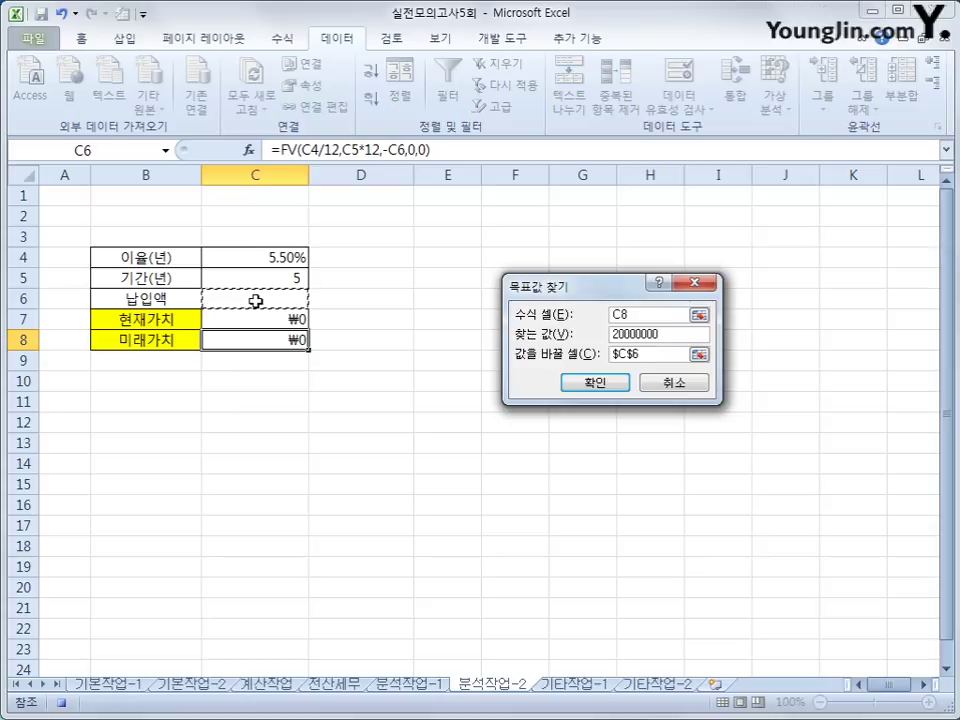
click(598, 384)
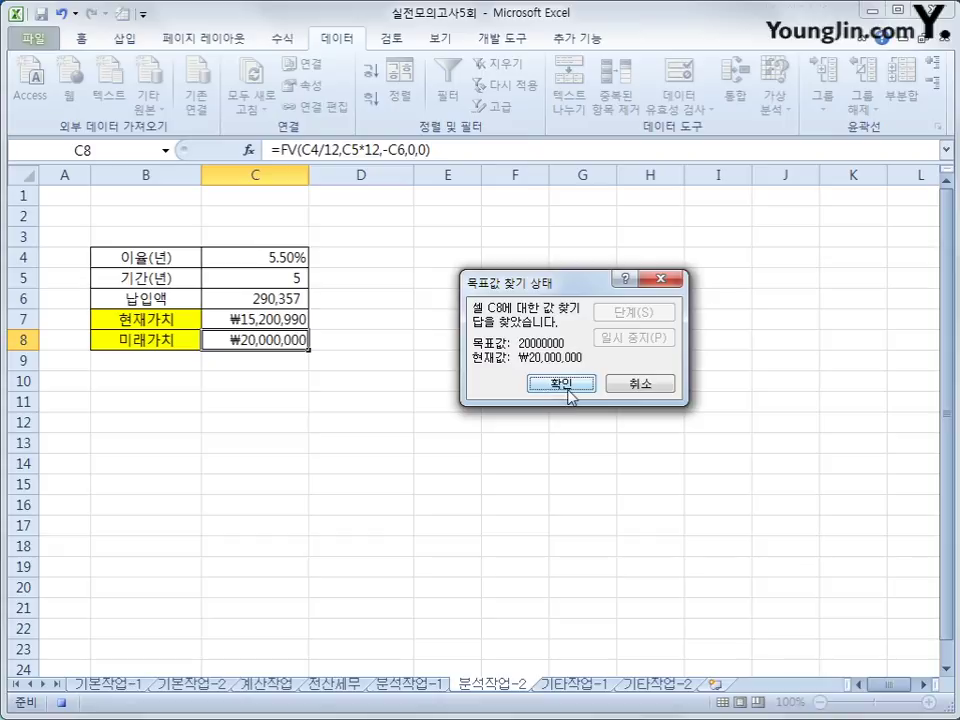
click(574, 388)
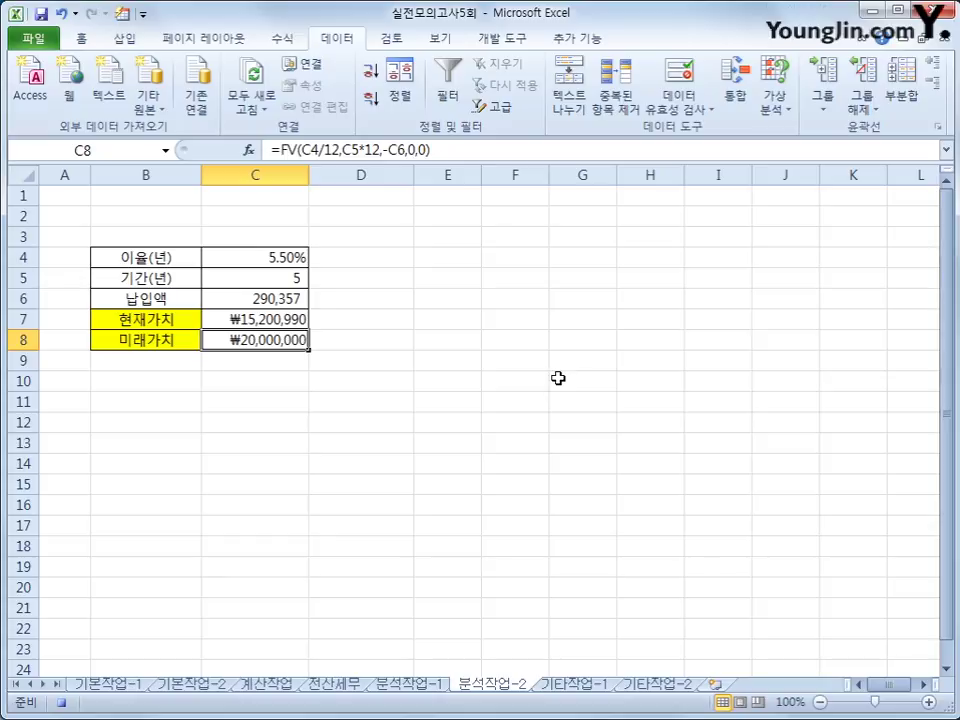
click(62, 703)
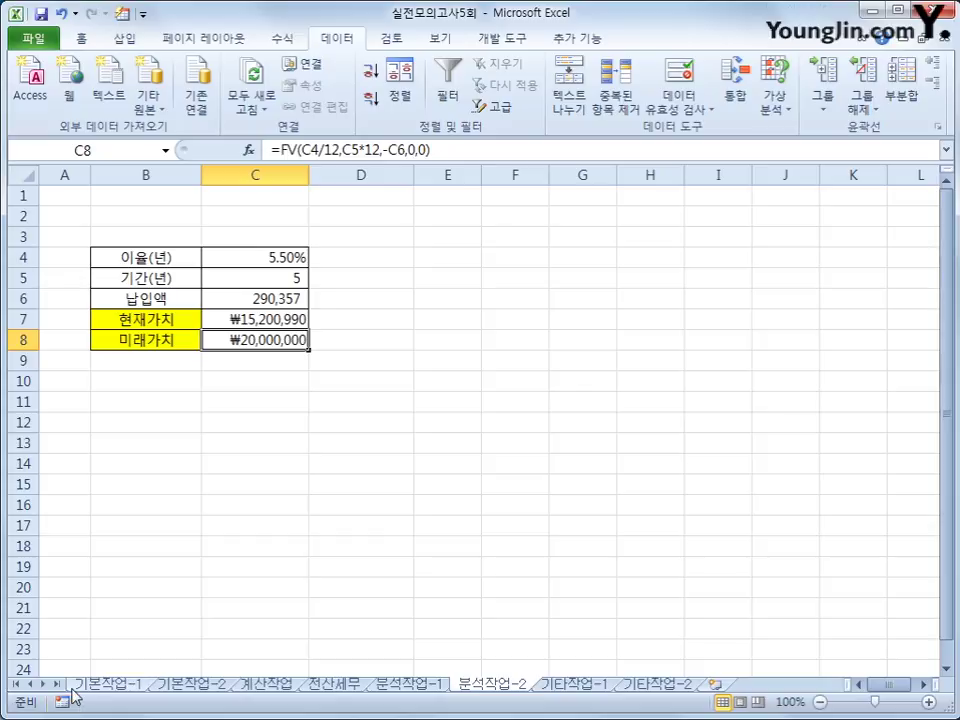
Draw a bevel (빗면) shape covering E5:F6 and label it 미래가치.
click(478, 369)
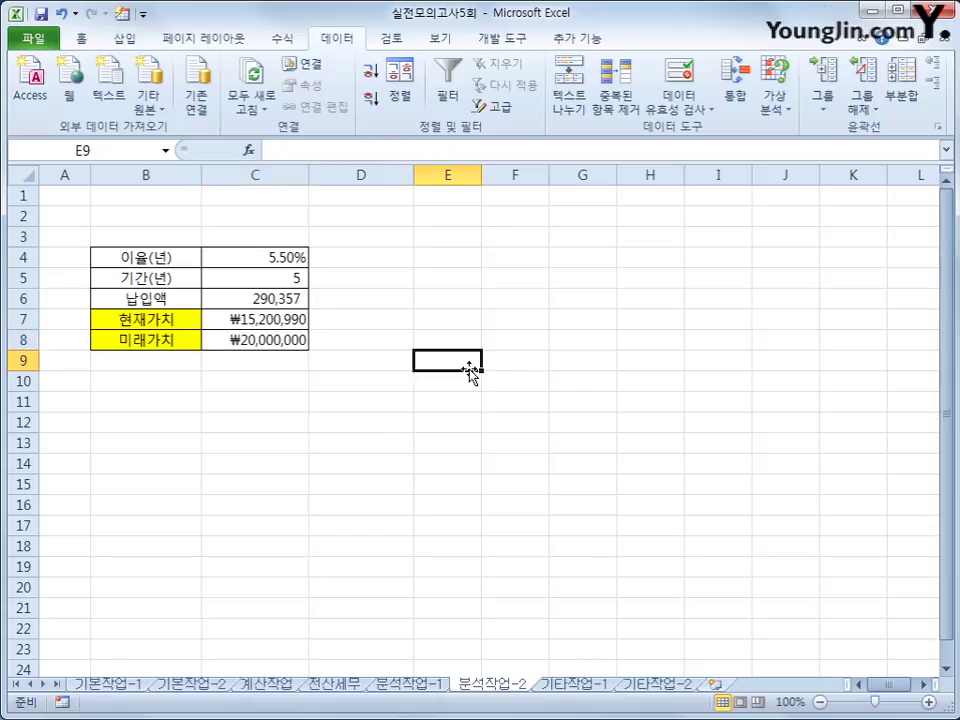
click(123, 38)
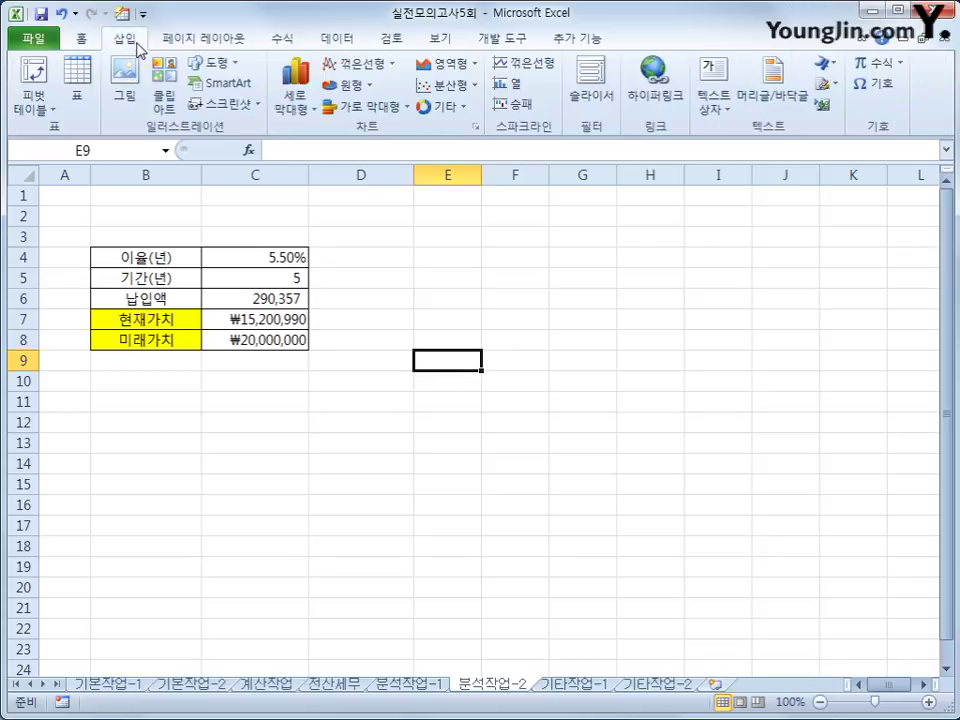
click(216, 63)
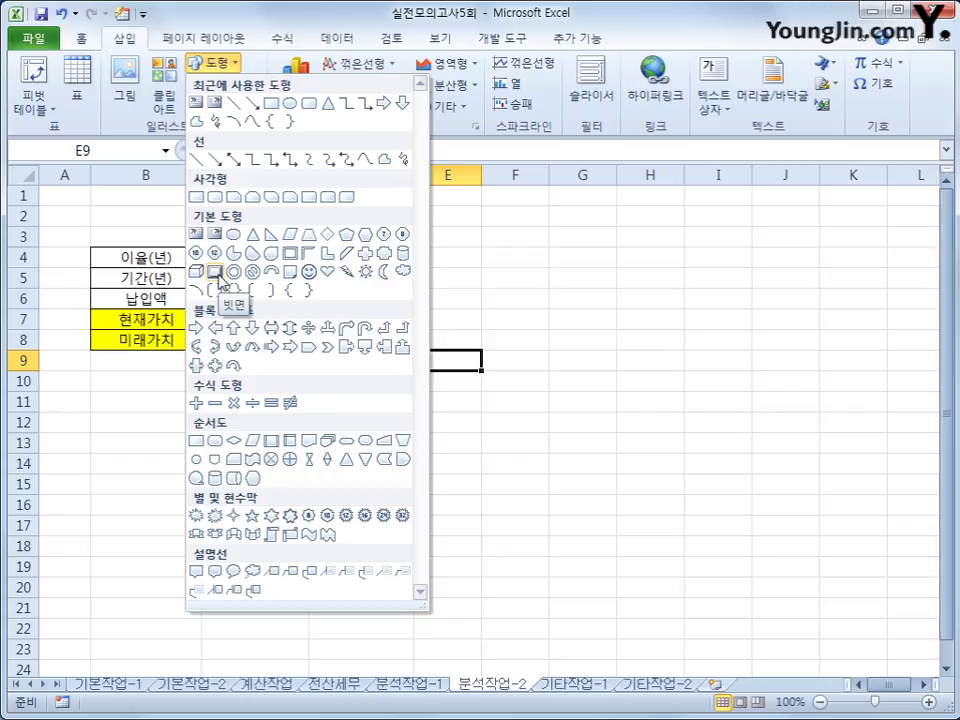
click(217, 274)
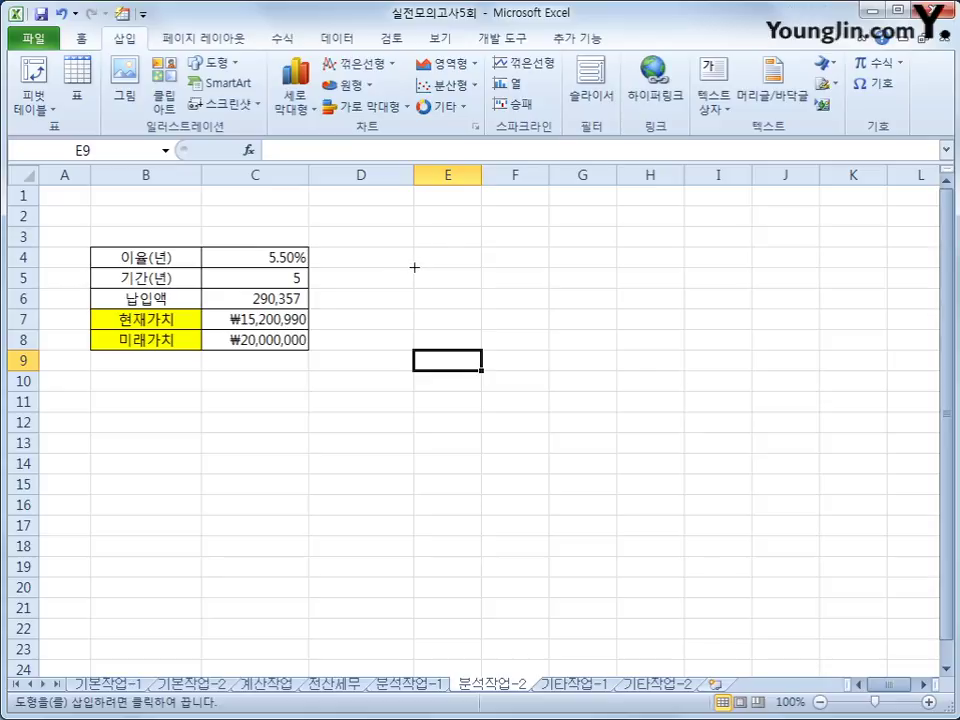
mouse_move(414, 267)
mouse_down()
mouse_move(482, 298)
mouse_move(549, 309)
mouse_up()
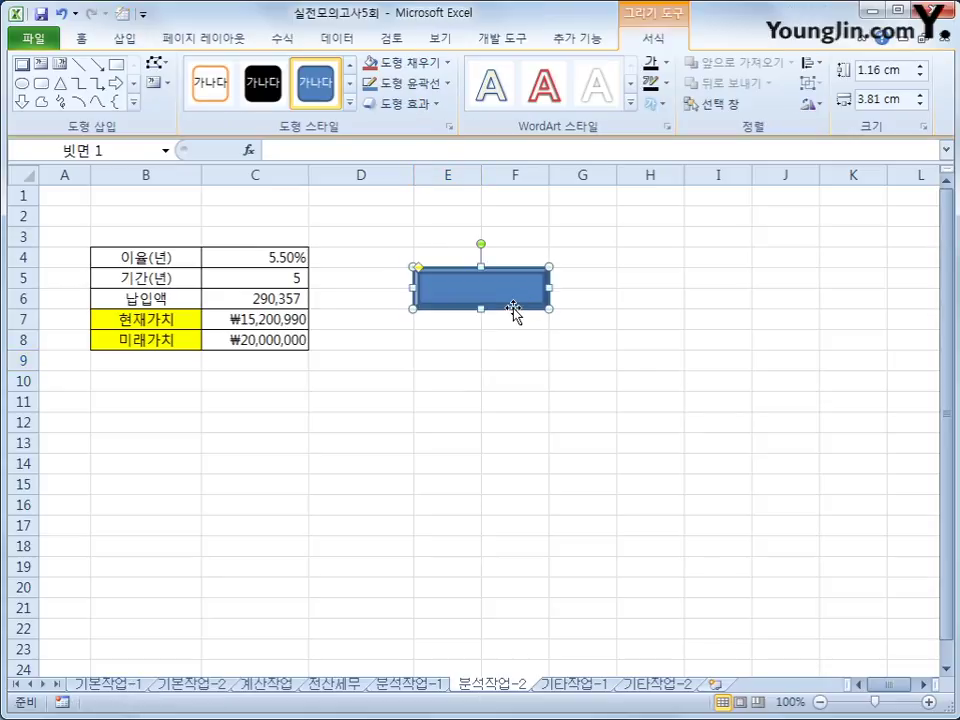
text(미래가치)
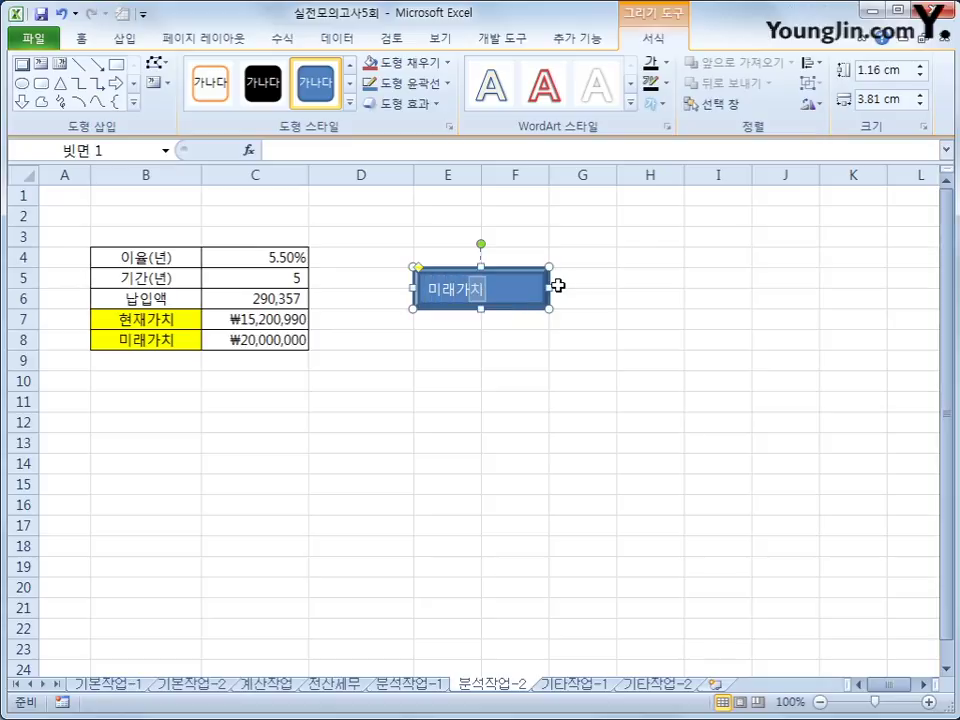
click(493, 338)
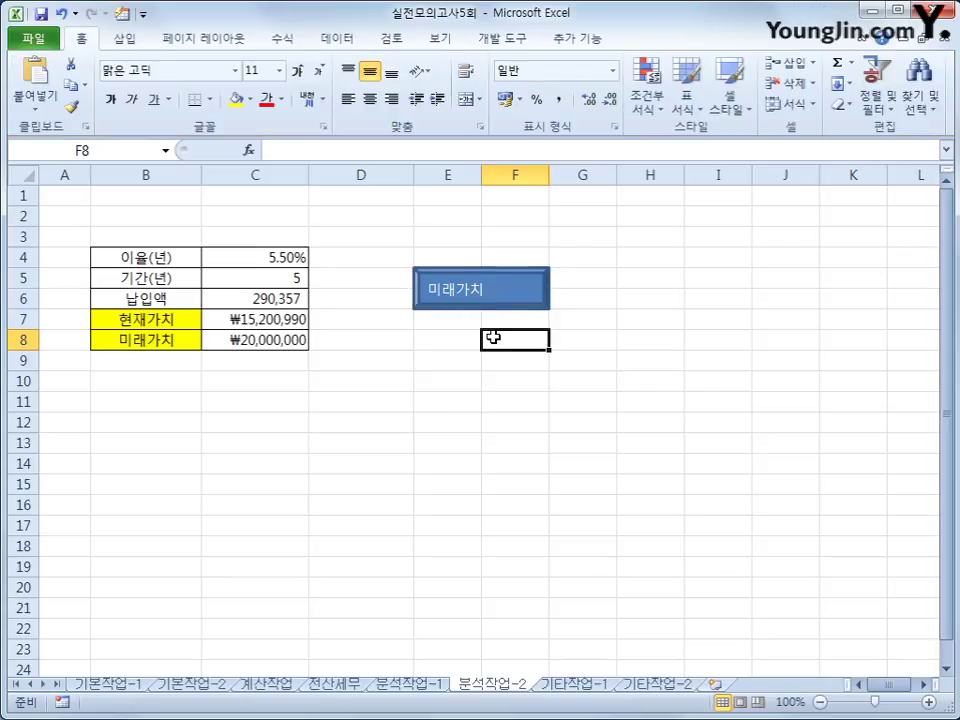
Center the text of the bevel shape both vertically and horizontally.
click(509, 287)
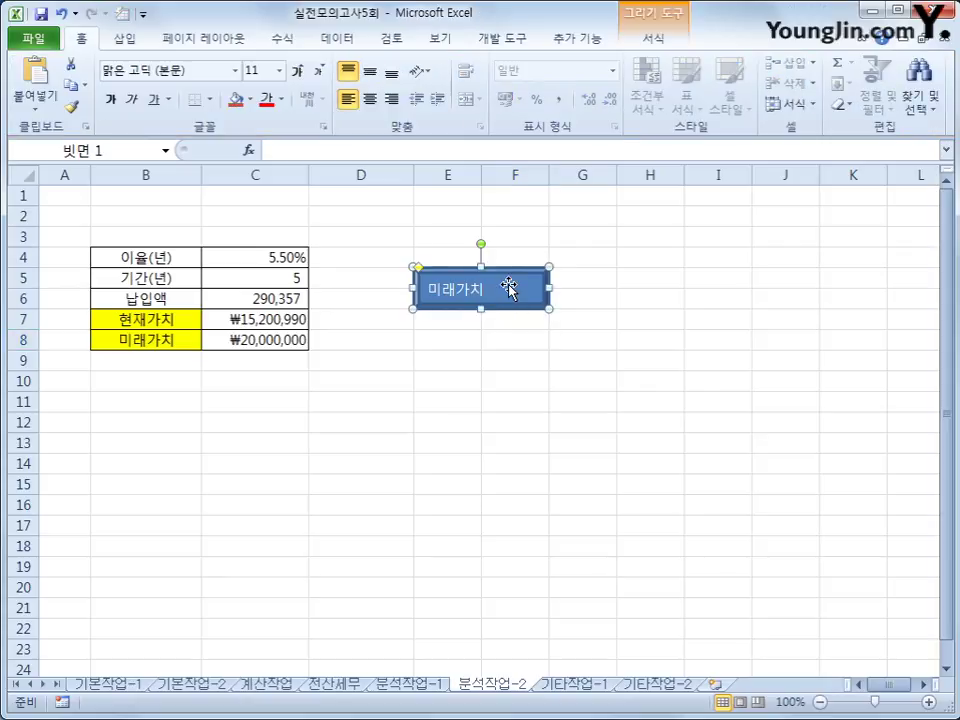
click(370, 78)
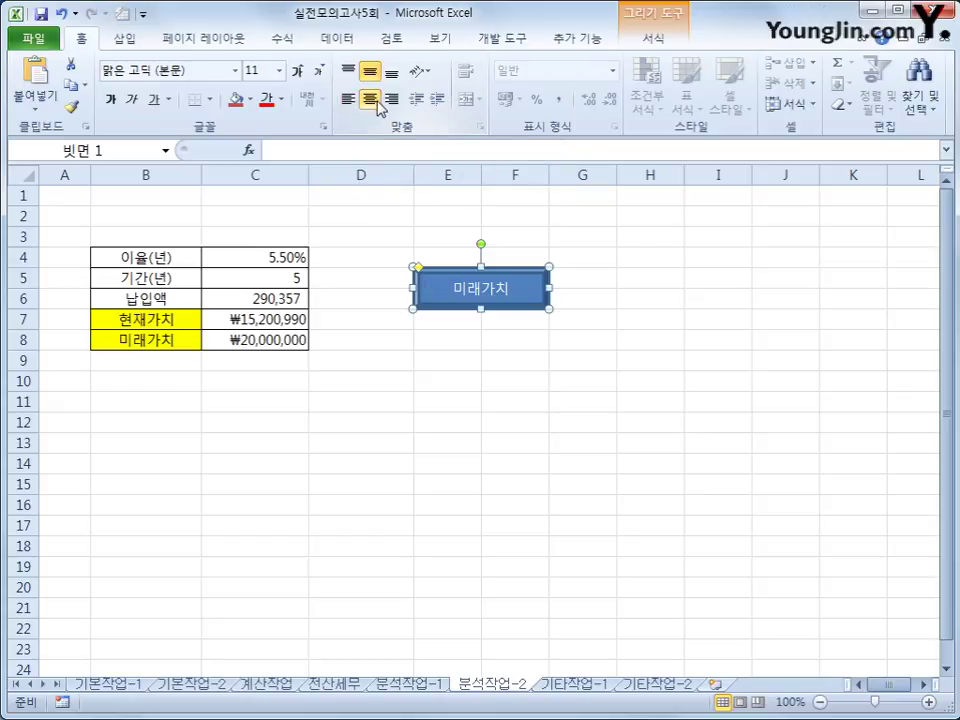
click(378, 106)
Assign the 미래가치 macro to the bevel shape and deselect the shape.
right_click(518, 290)
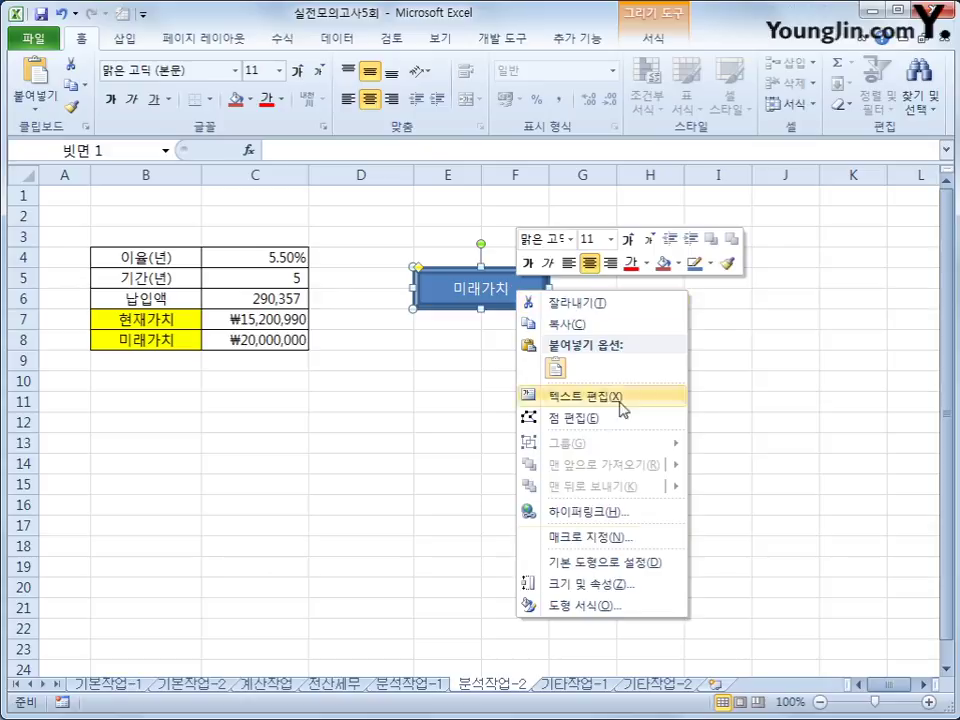
click(624, 538)
click(476, 443)
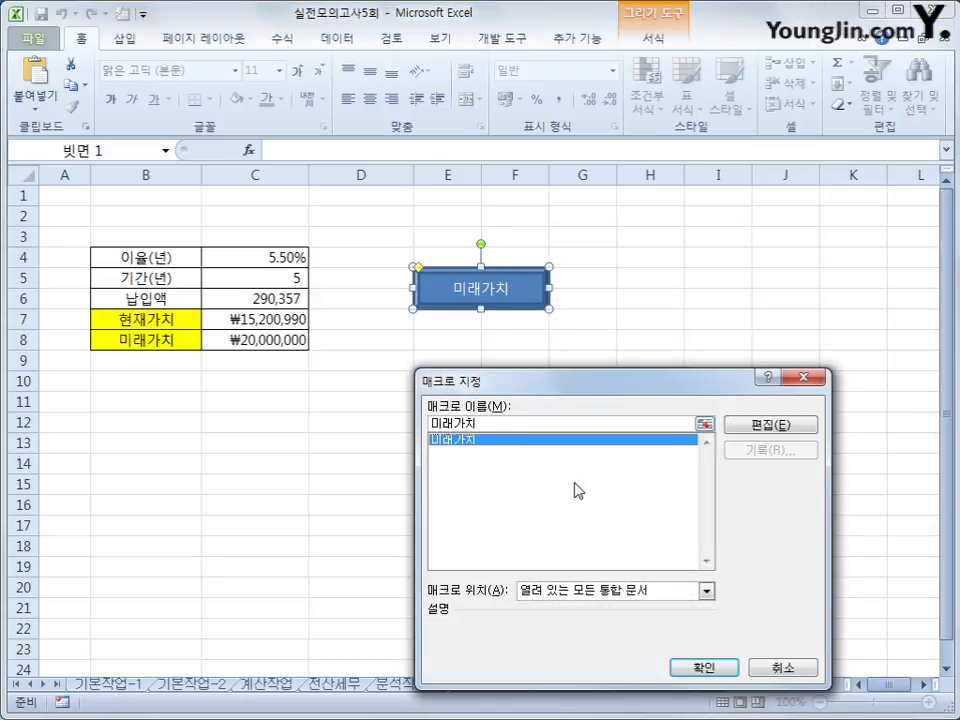
click(707, 664)
click(690, 510)
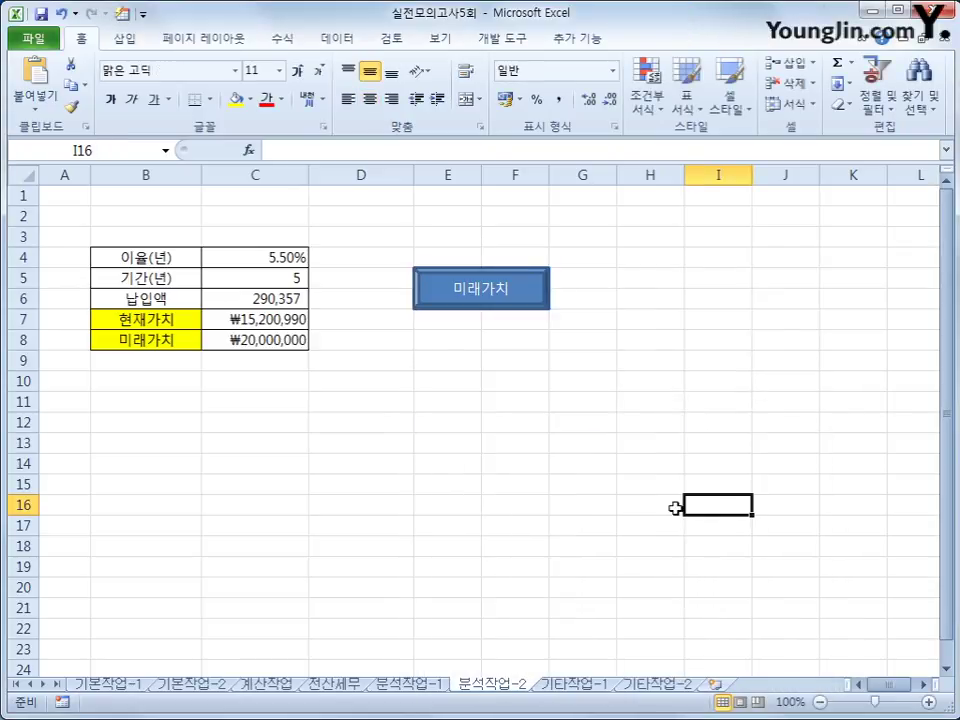
On the 기타작업-1 sheet, add a title above the chart reading 과정코드별 성적 현황.
click(600, 685)
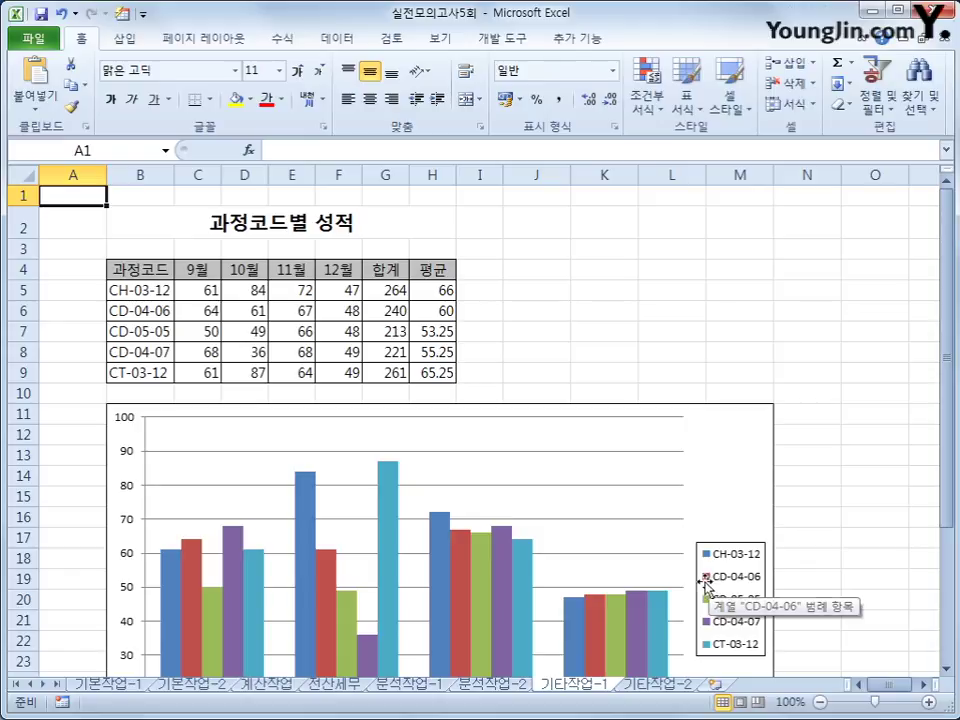
click(762, 455)
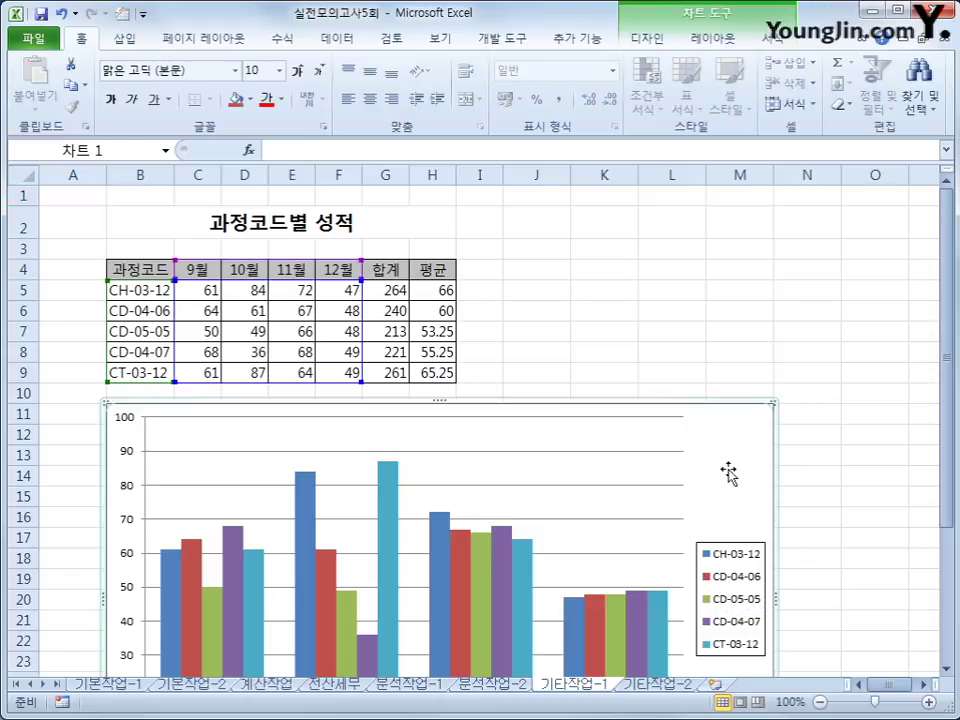
click(712, 40)
click(313, 100)
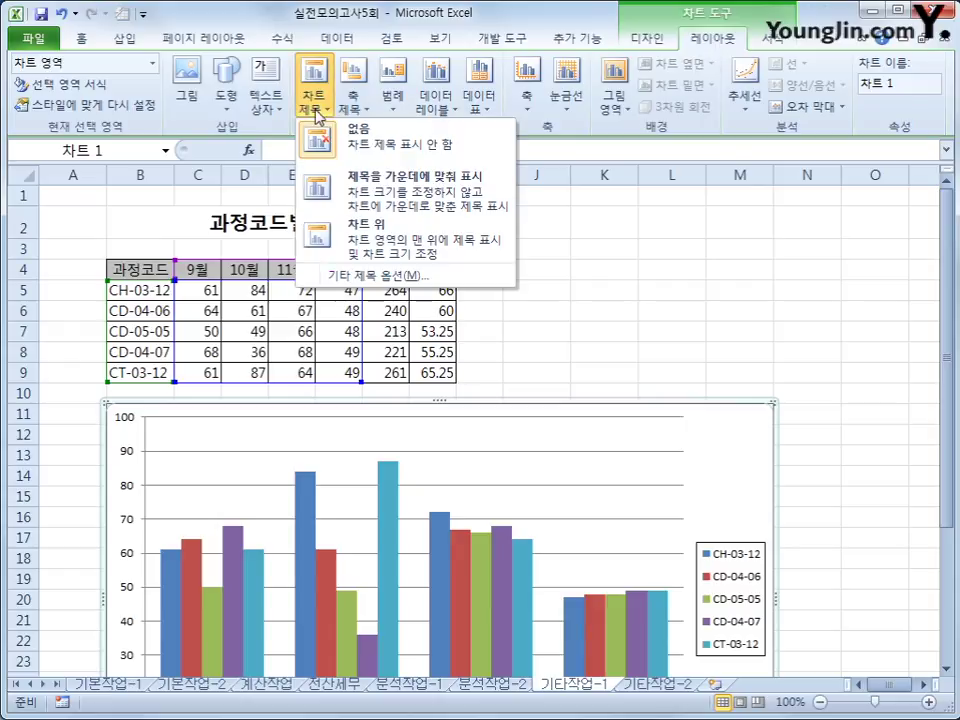
click(369, 240)
drag(393, 434, 484, 435)
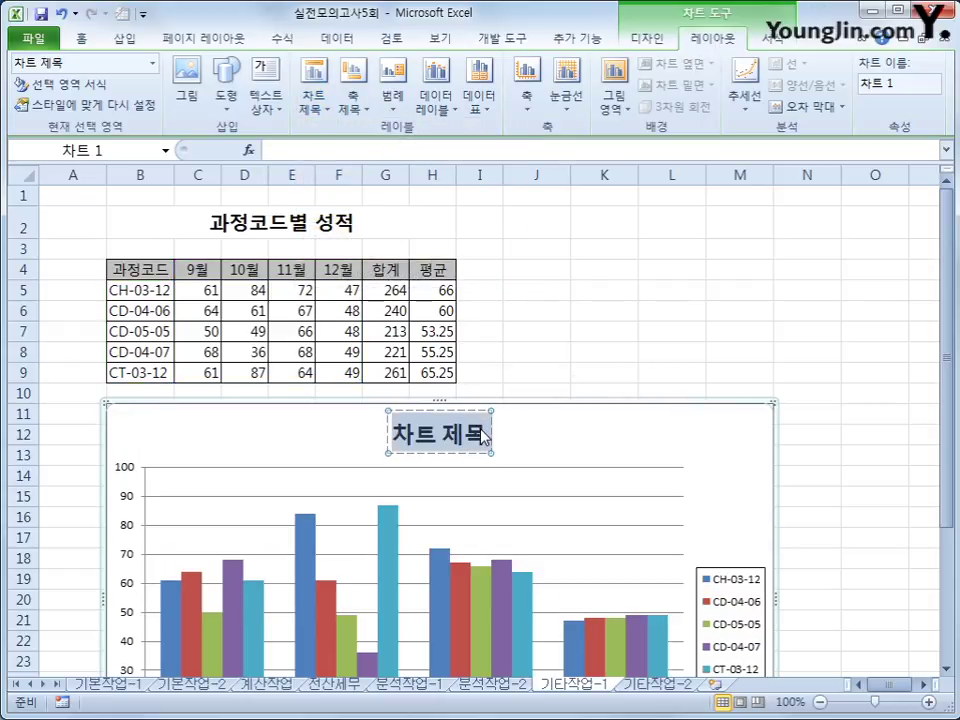
text(과저)
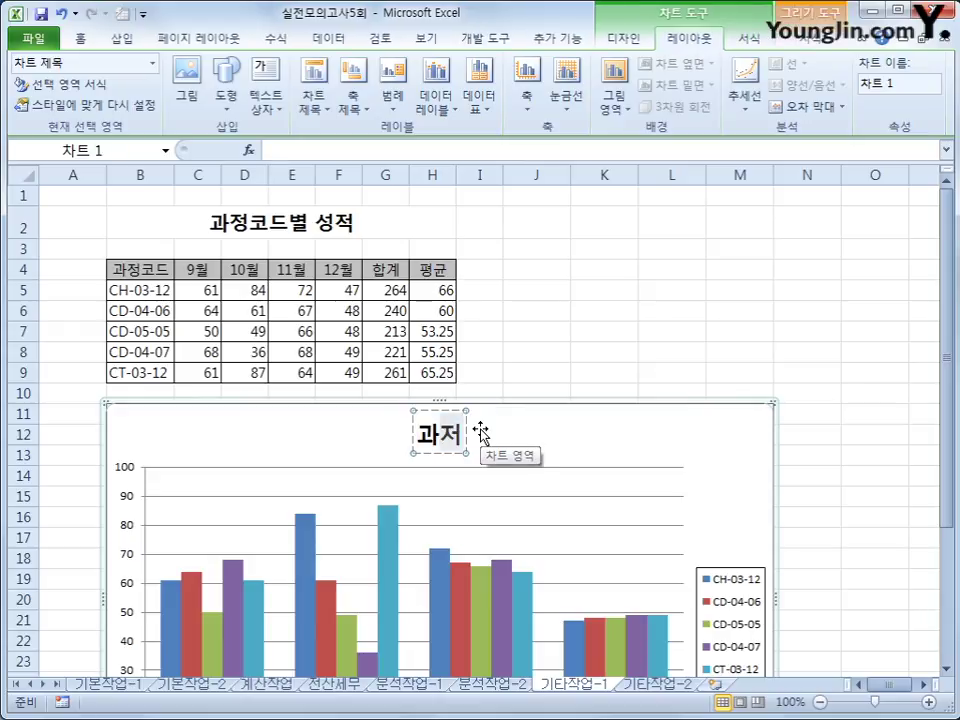
text(정코드별 성적 현황)
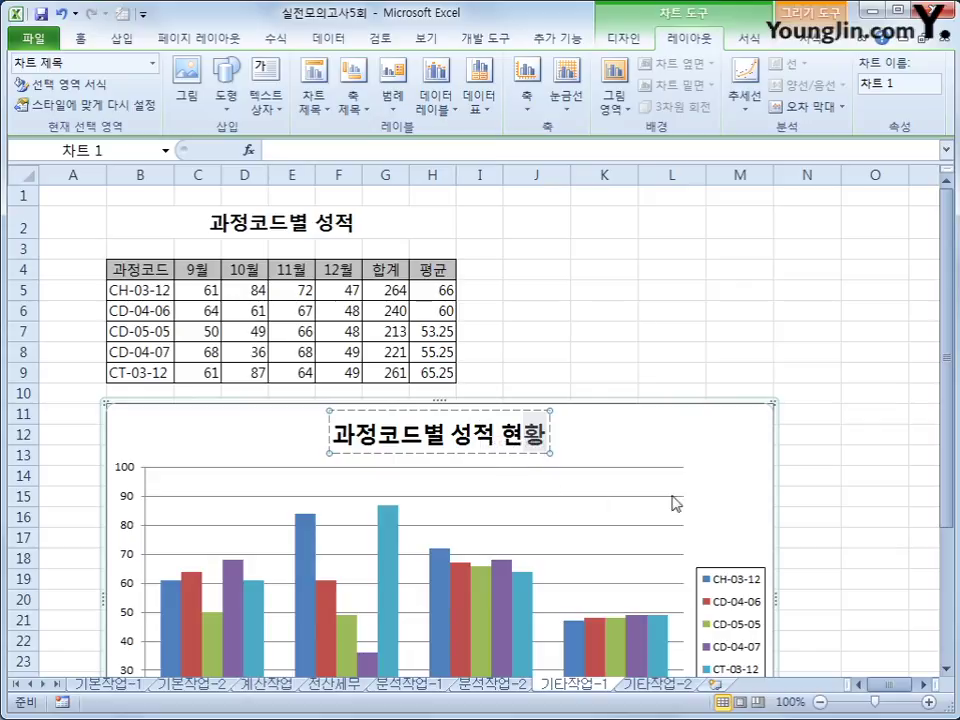
click(718, 465)
Add a vertical-text (세로 제목) title reading 점수 to the chart's primary vertical axis.
click(352, 98)
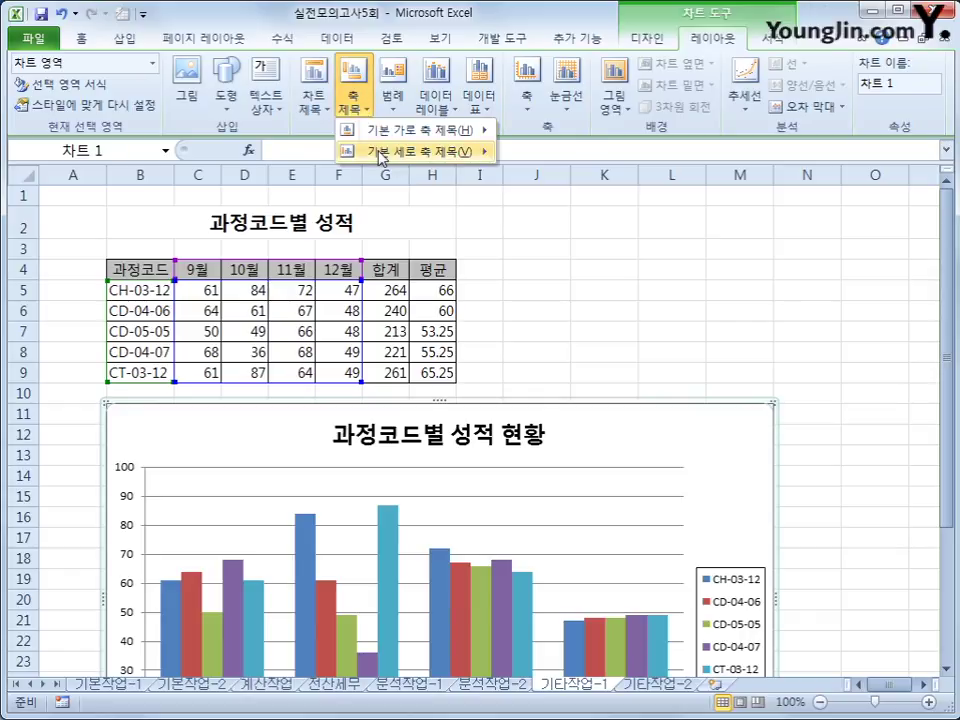
mouse_move(381, 155)
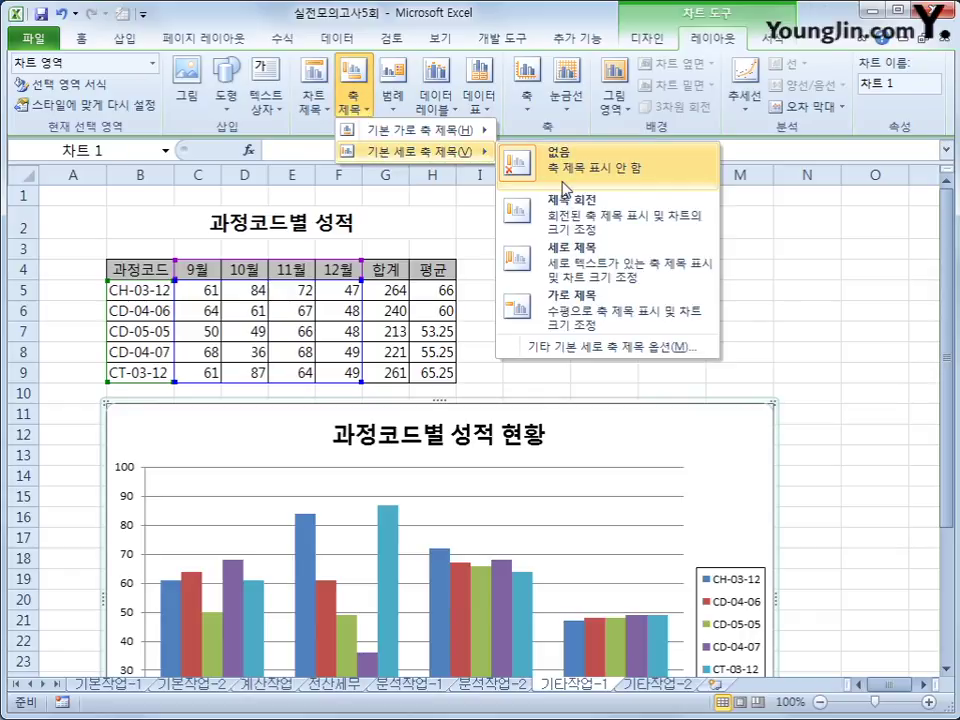
click(597, 278)
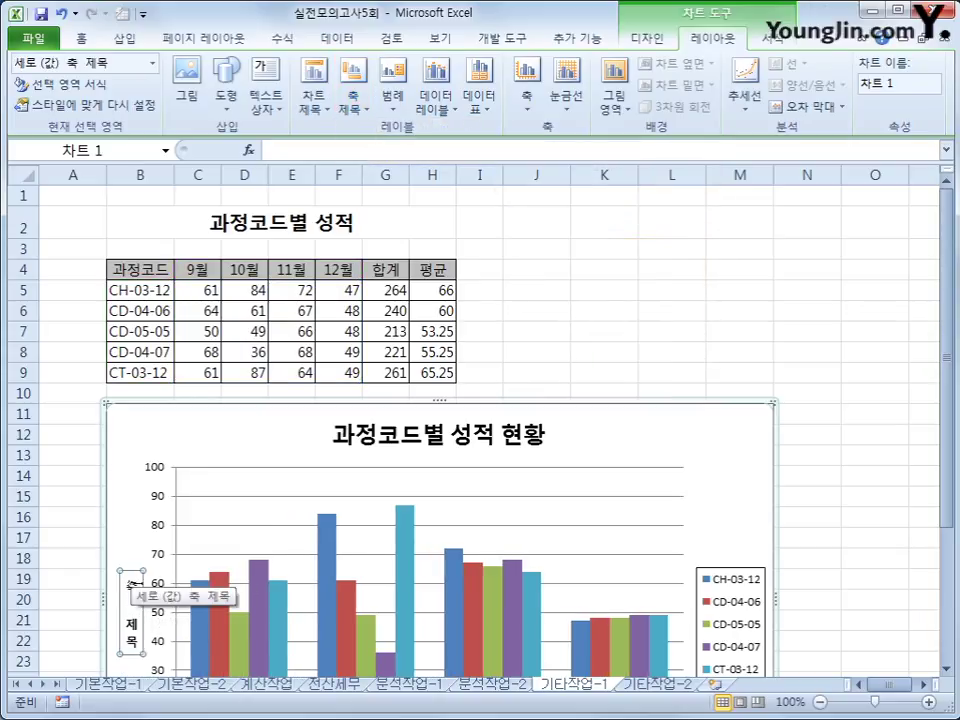
drag(131, 578, 133, 658)
text(저ㅁ수)
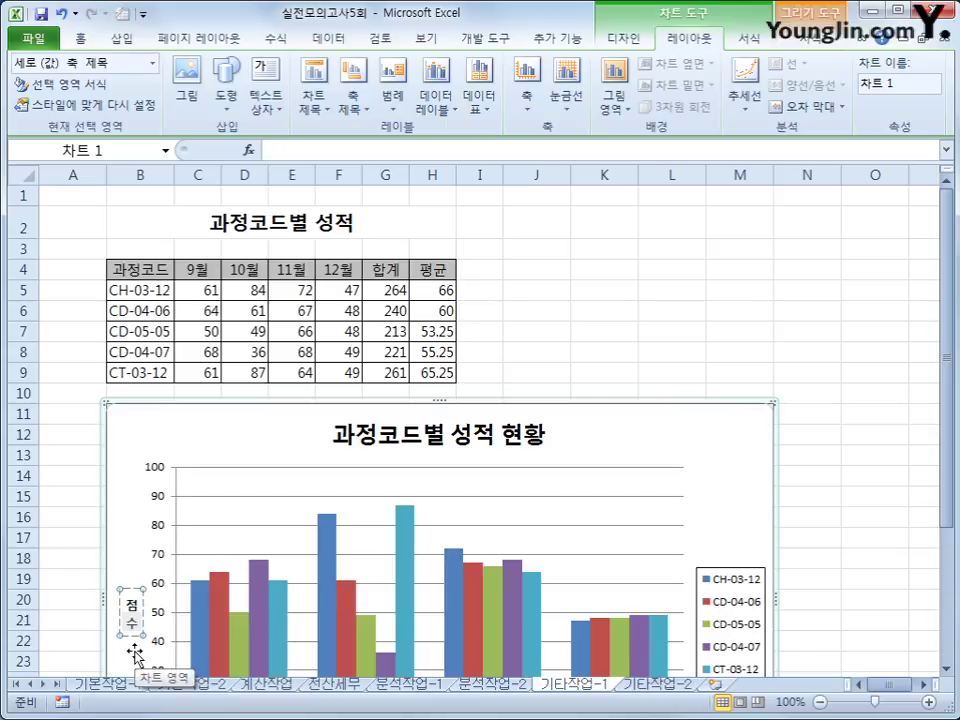
click(729, 519)
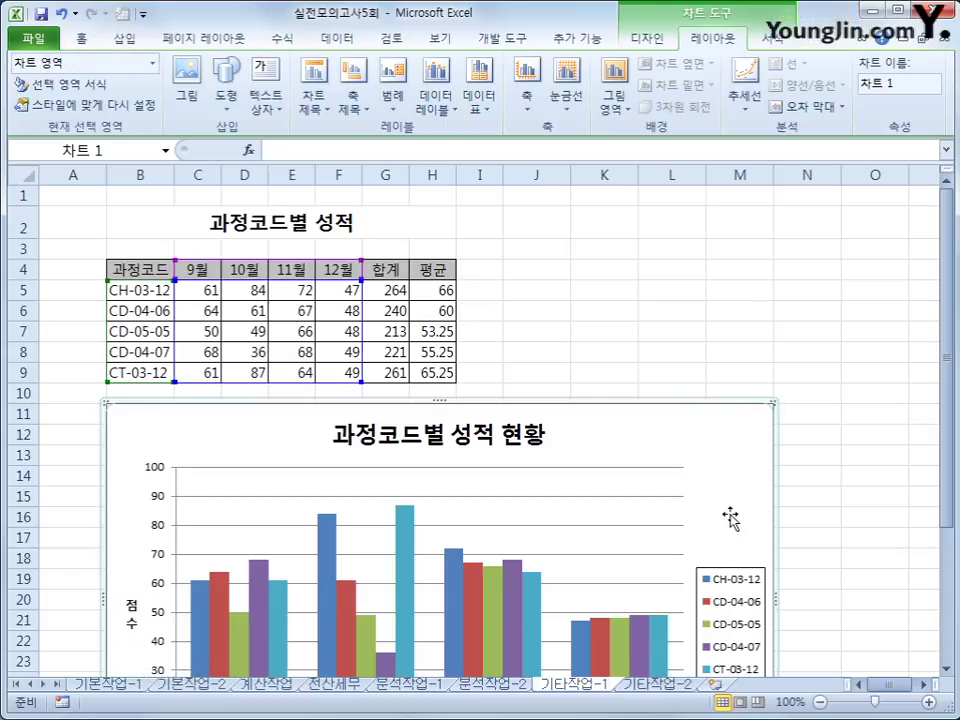
Change the type of the whole chart to stacked column (2-D 누적 세로 막대형).
scroll(730, 516, down, 1)
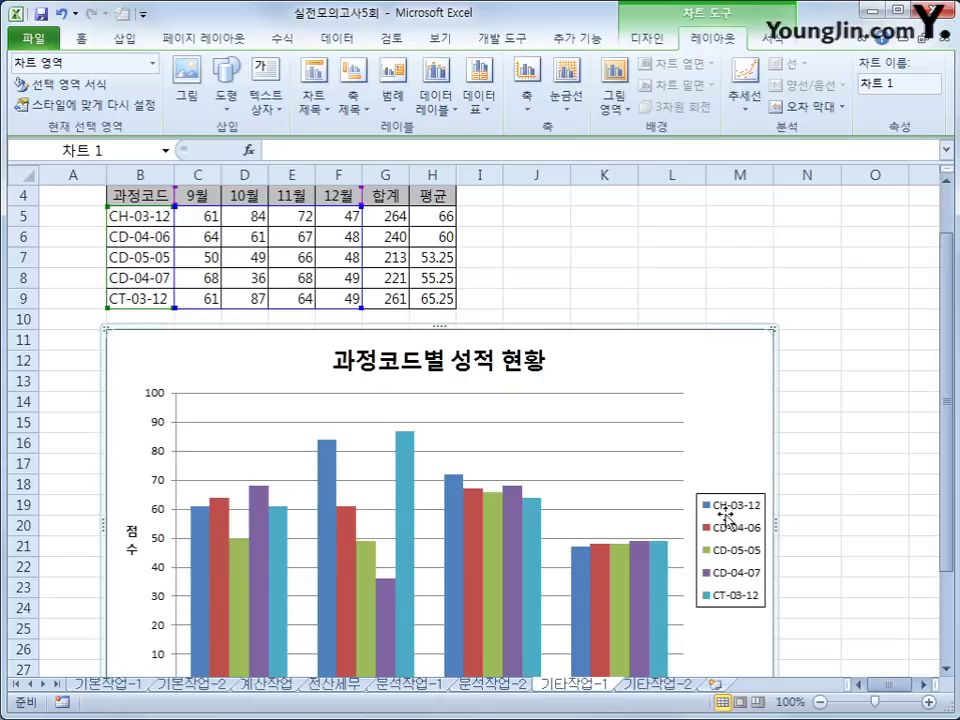
right_click(736, 455)
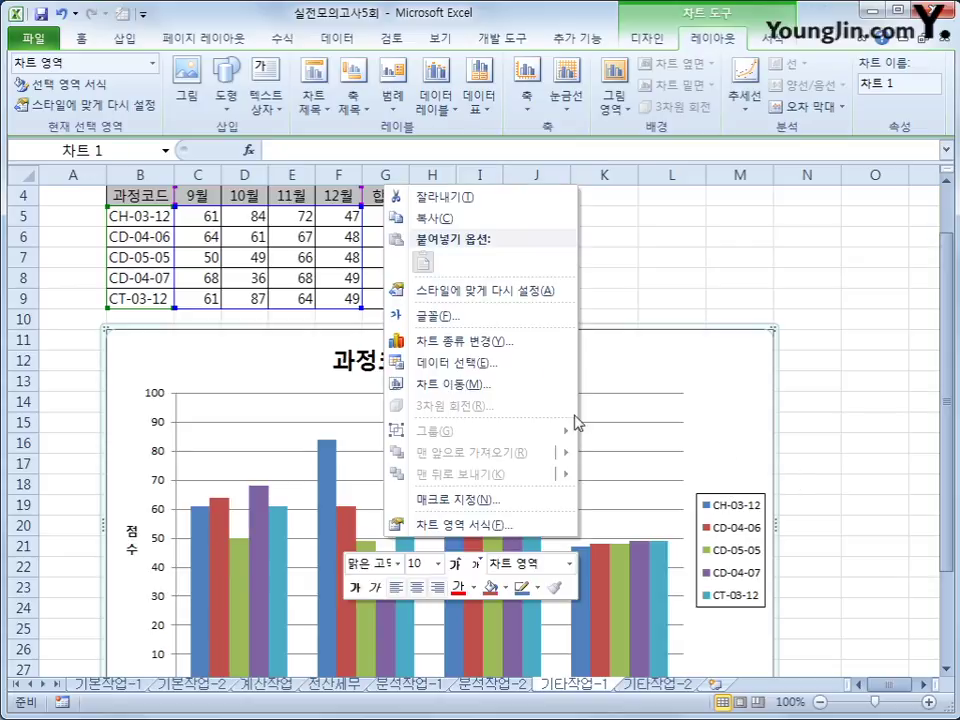
click(512, 354)
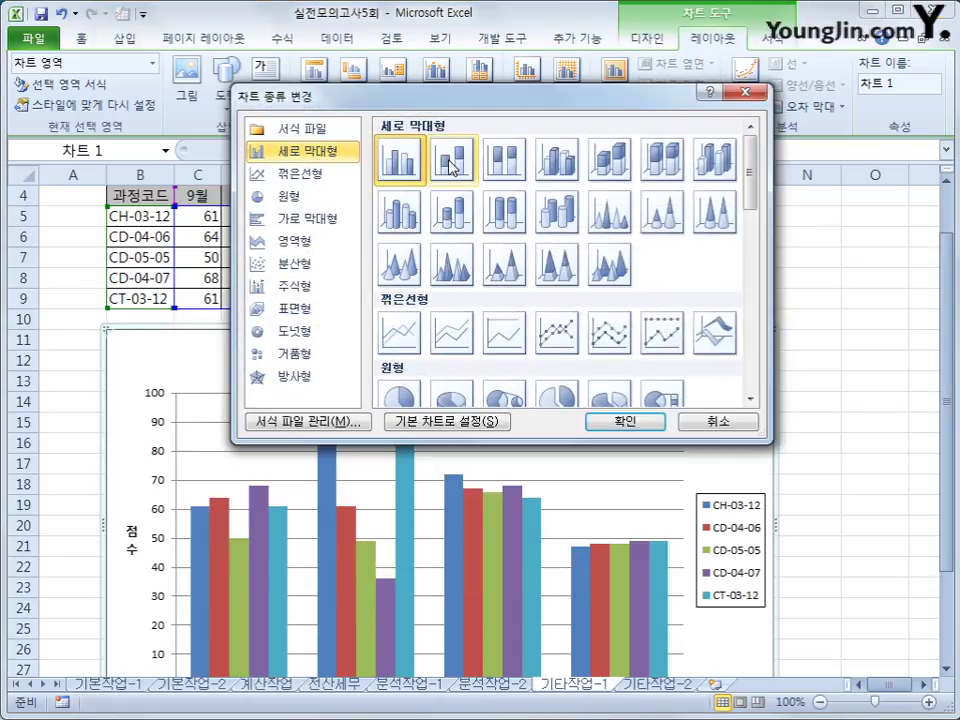
click(451, 166)
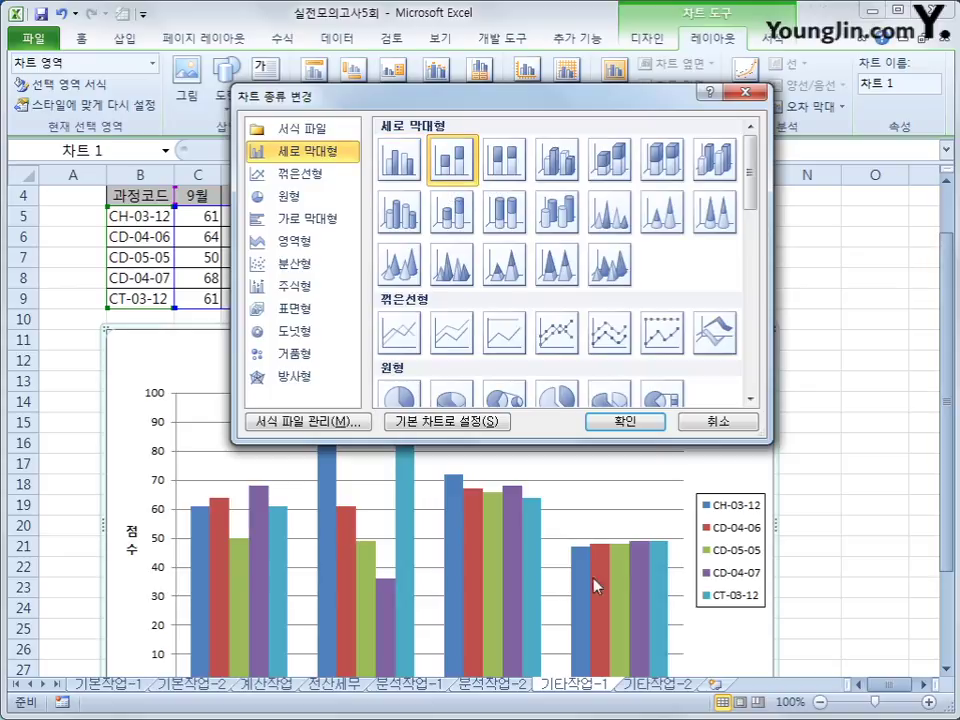
click(645, 424)
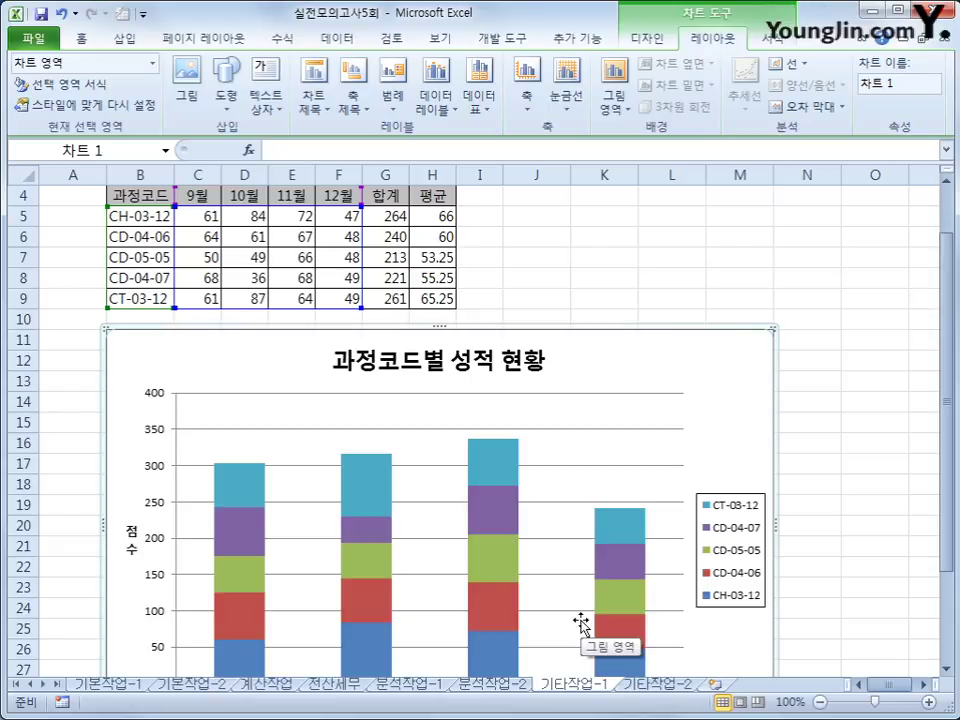
Add data labels to the CD-05-05 series of the stacked column chart.
click(368, 575)
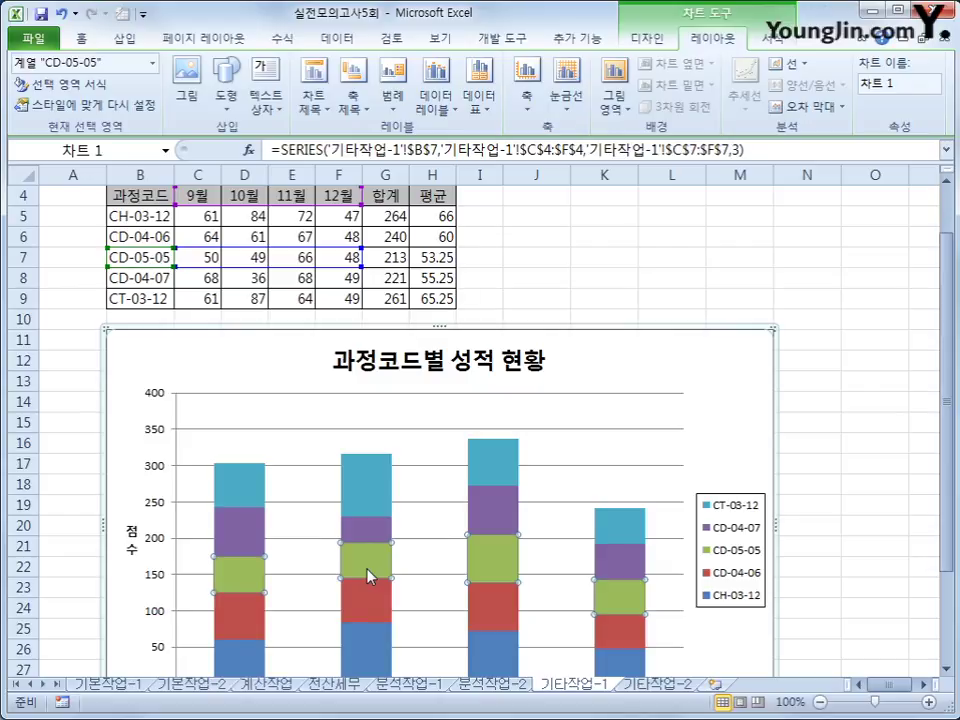
right_click(368, 573)
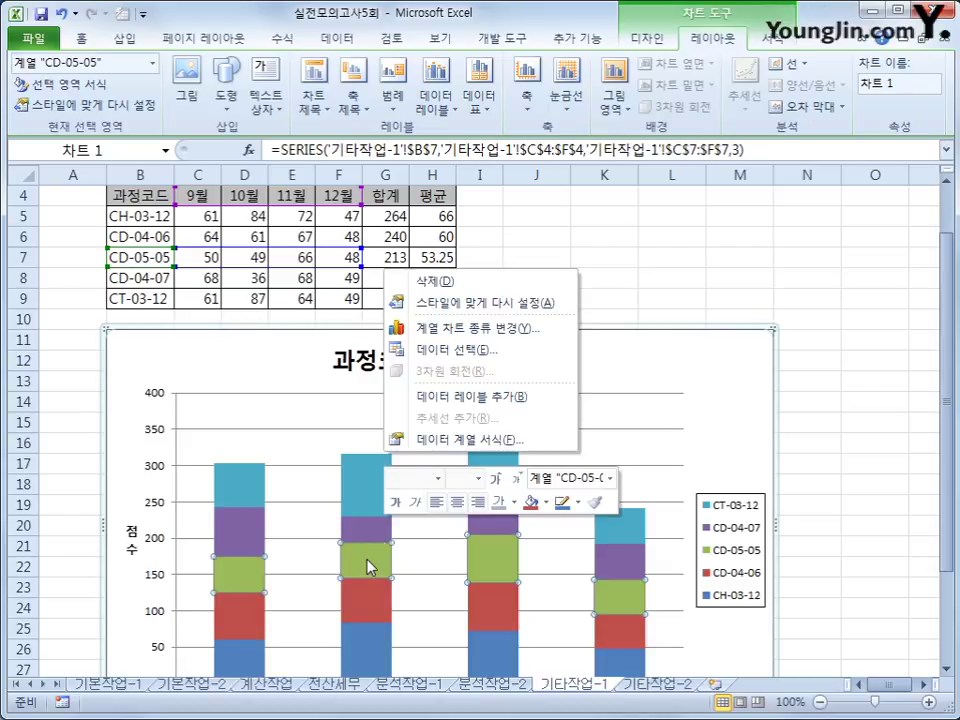
click(462, 399)
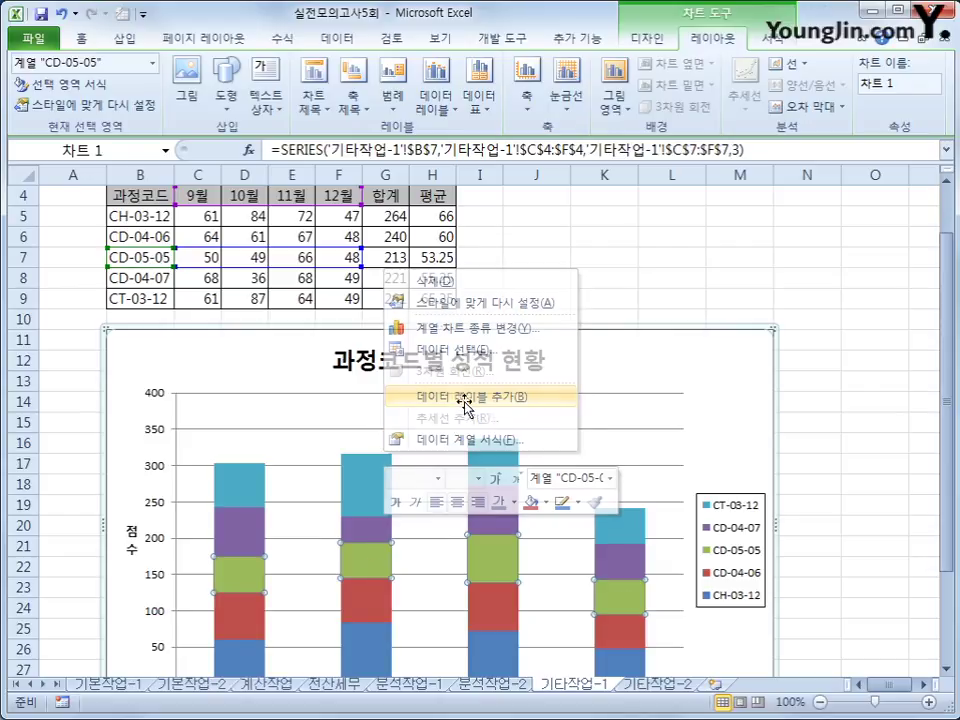
scroll(510, 488, down, 1)
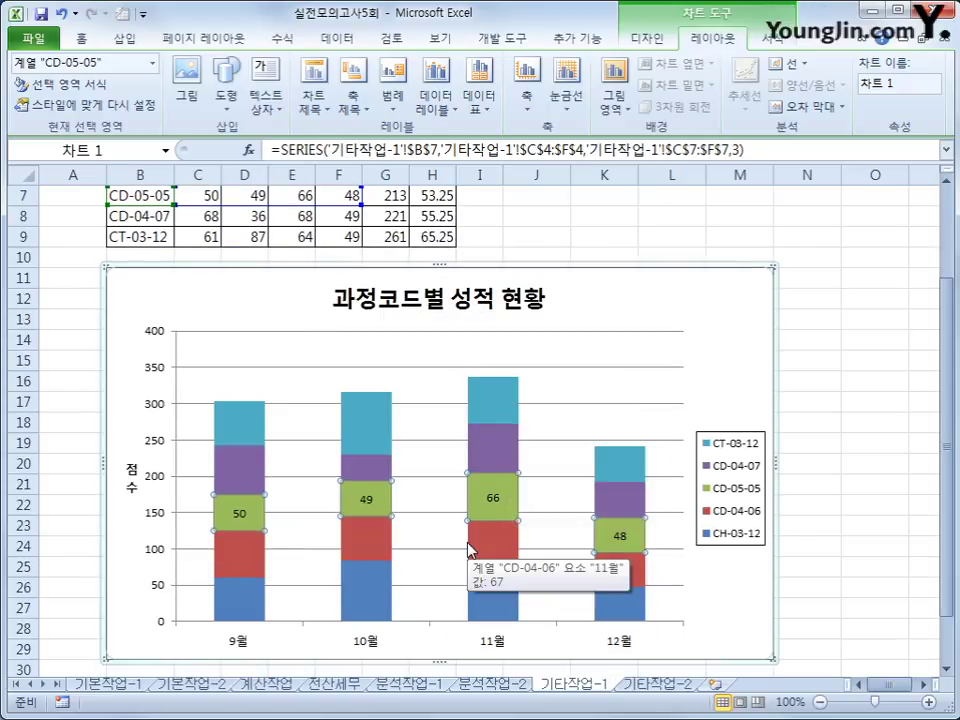
click(370, 600)
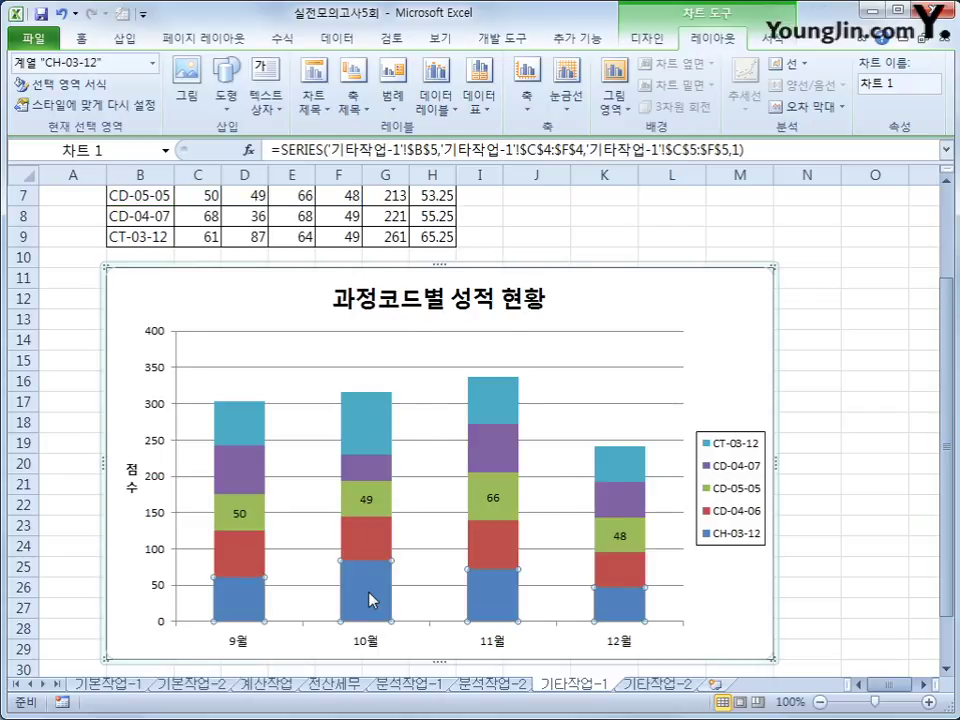
right_click(370, 600)
click(464, 397)
click(60, 14)
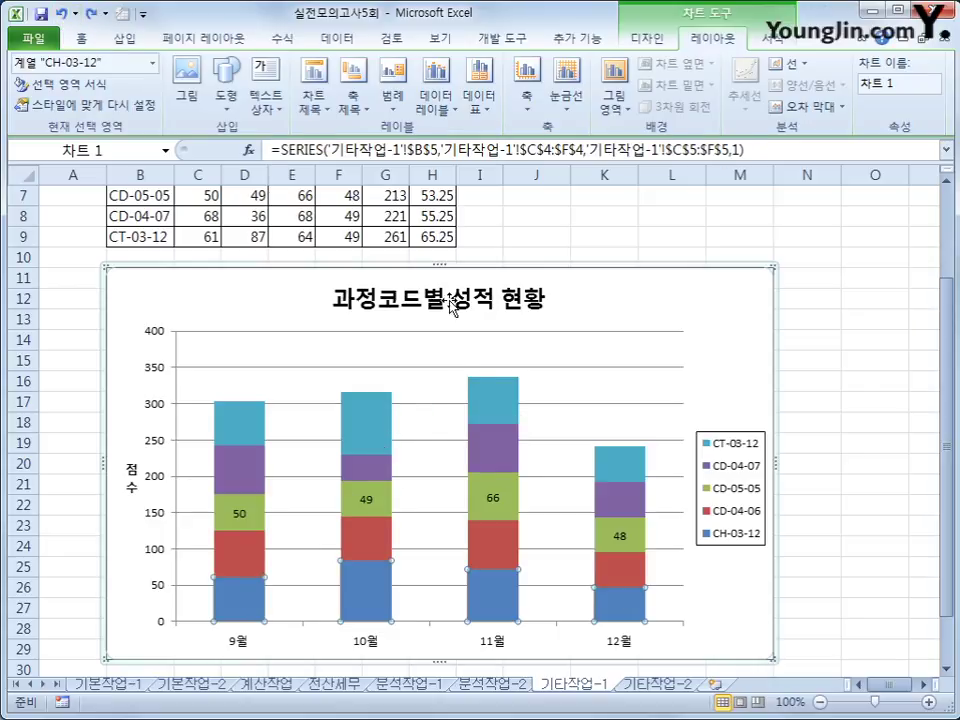
right_click(378, 413)
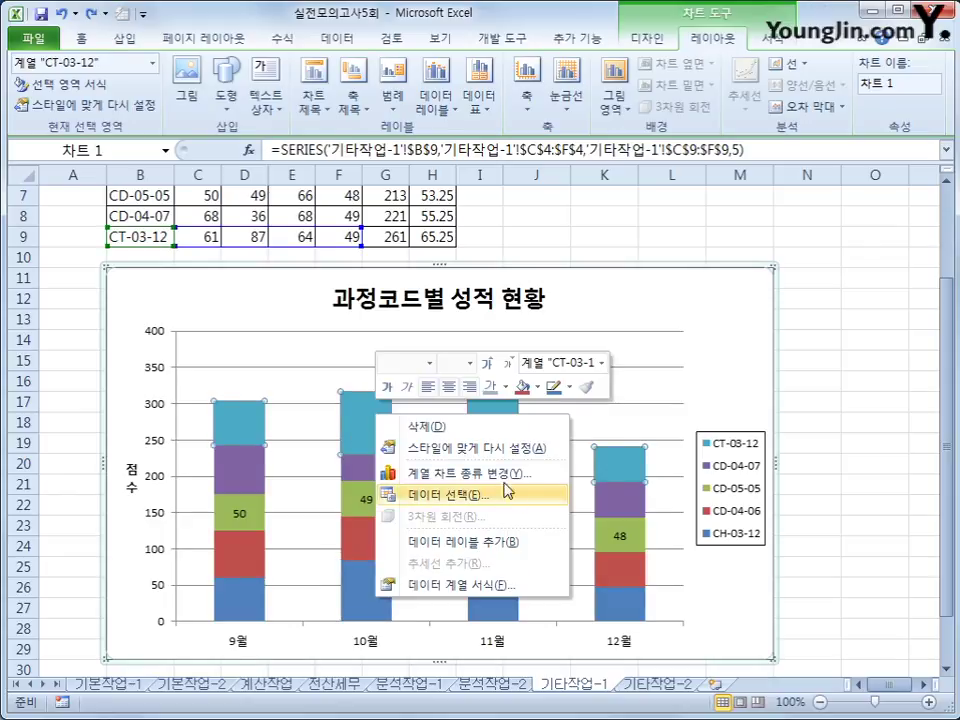
click(500, 546)
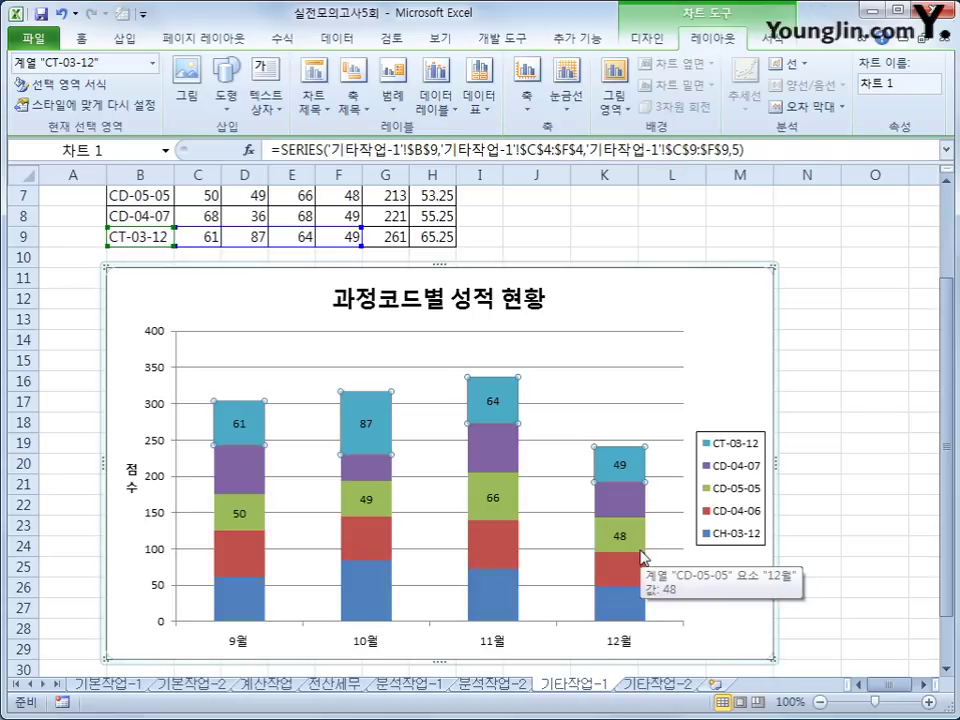
click(366, 423)
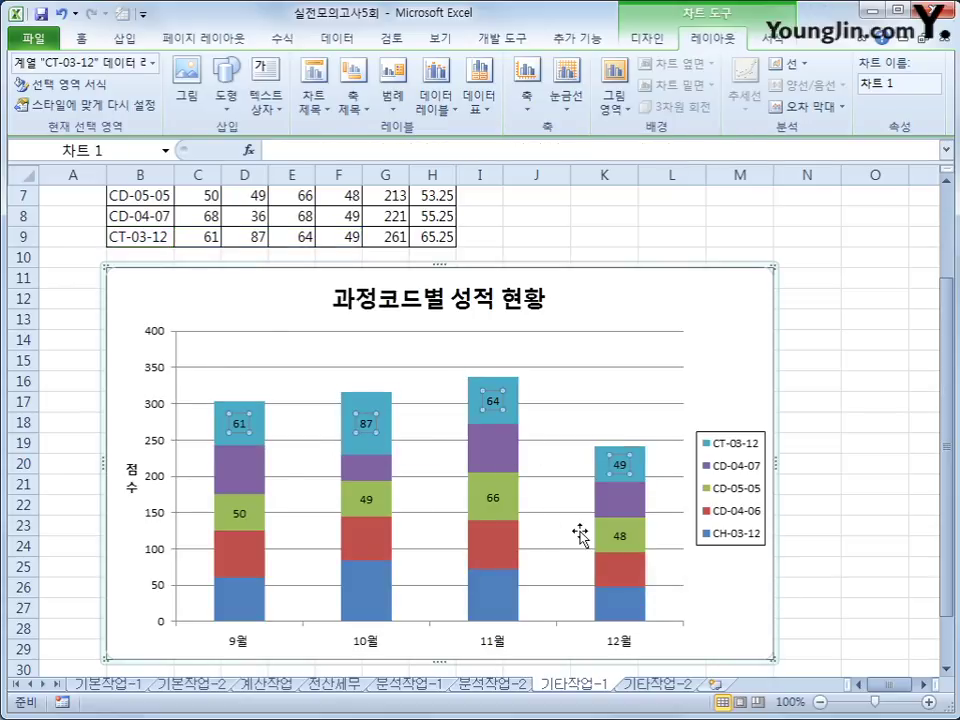
key(Delete)
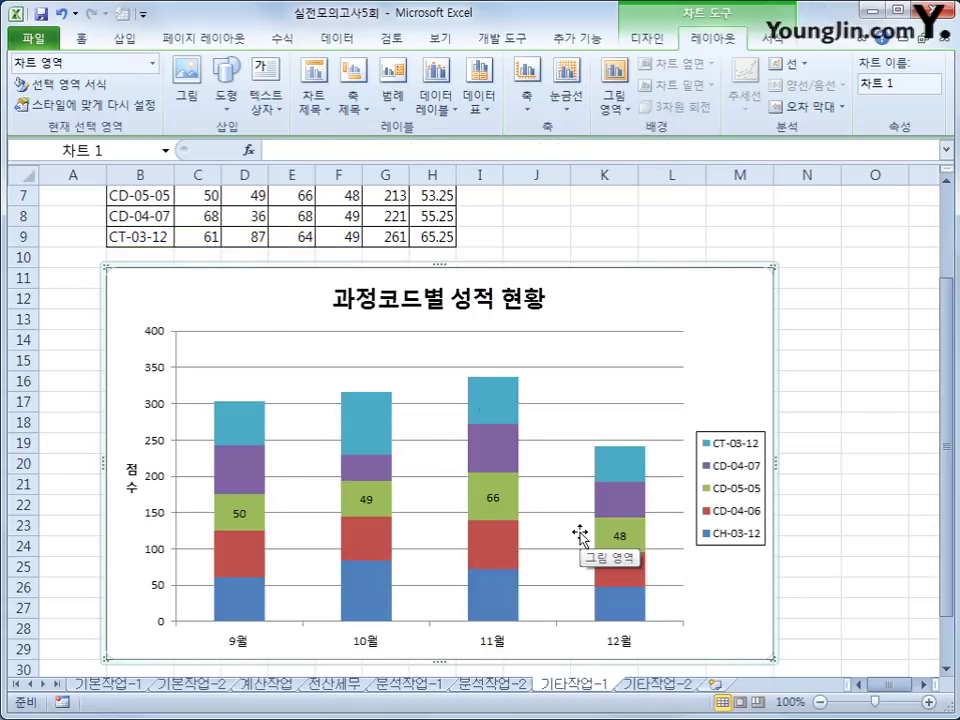
Add data labels to the CT-03-12 series at the top of the stacked columns.
right_click(370, 428)
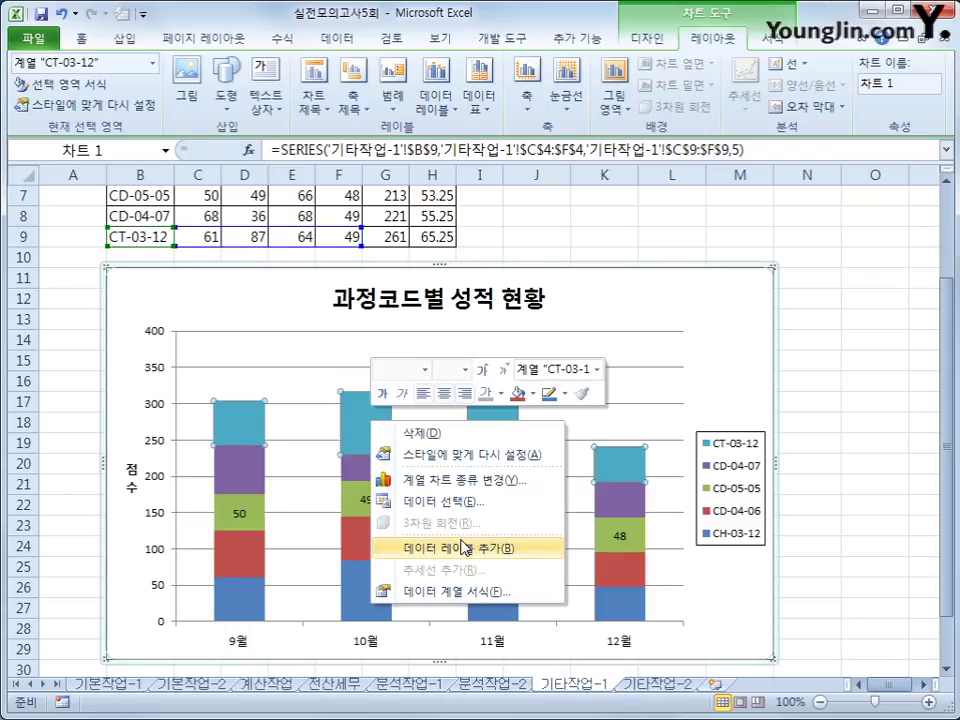
click(465, 546)
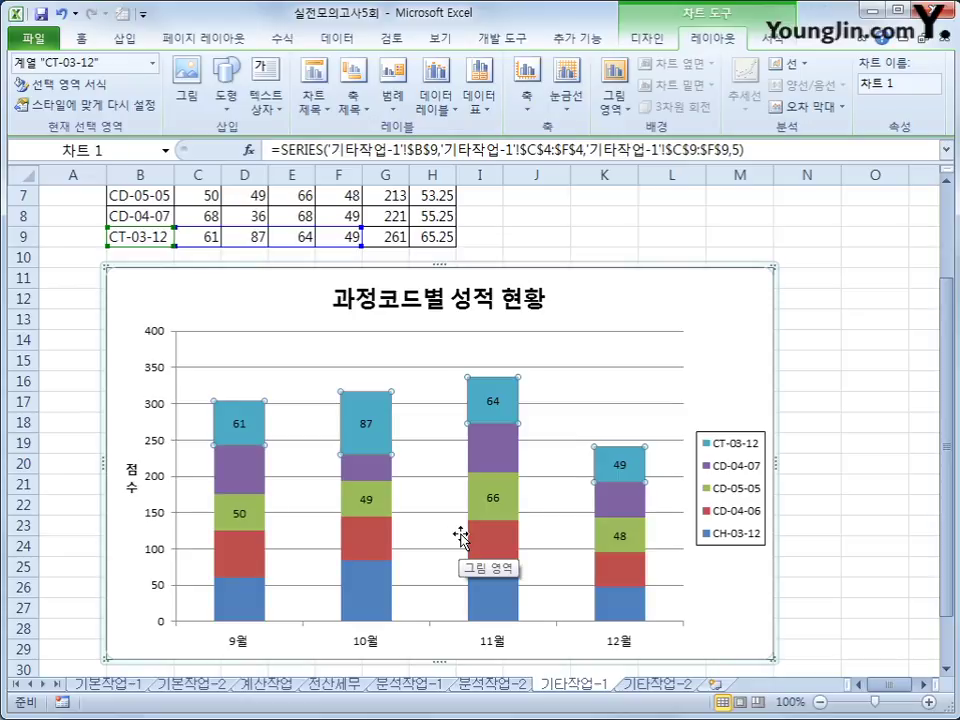
mouse_move(364, 583)
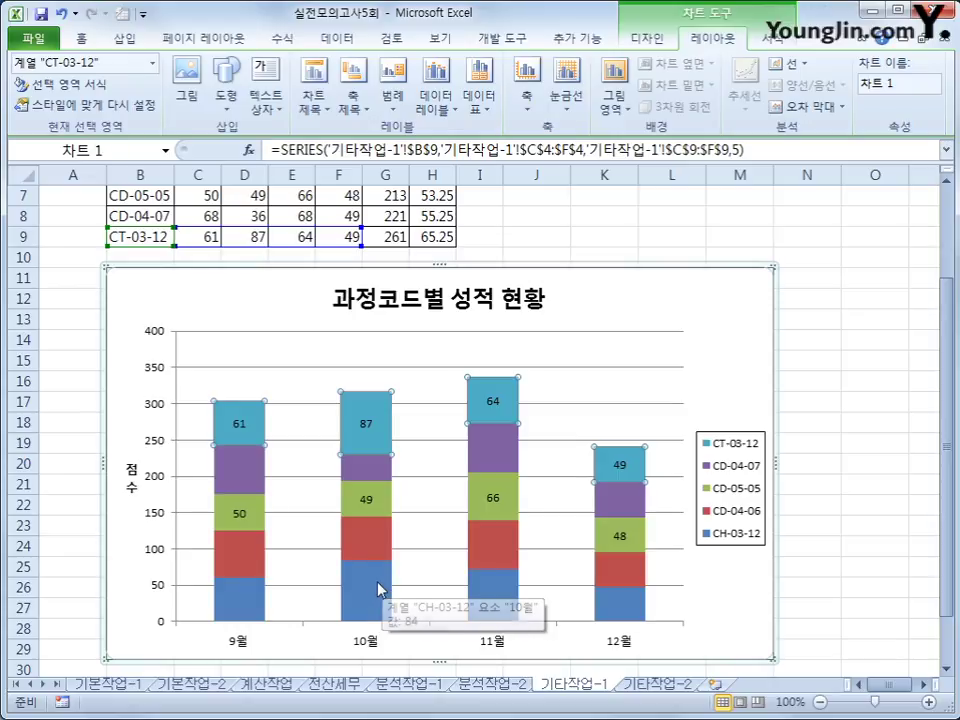
Fix the vertical value axis at minimum 0, maximum 350 and major unit 50.
right_click(164, 377)
click(289, 570)
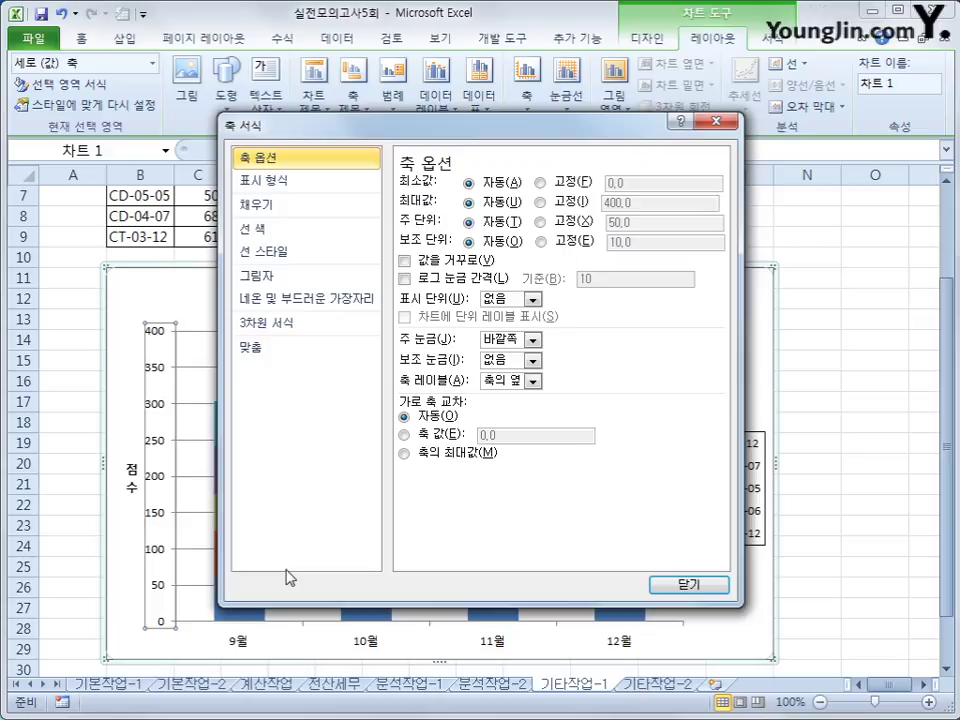
click(541, 182)
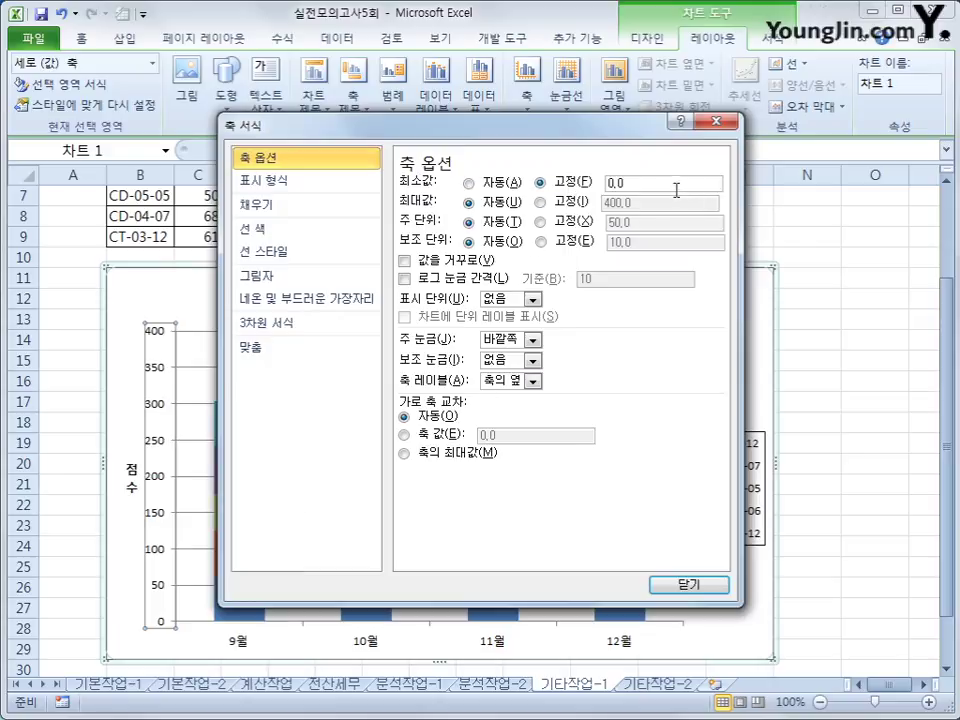
drag(677, 188, 565, 182)
text(0)
click(558, 201)
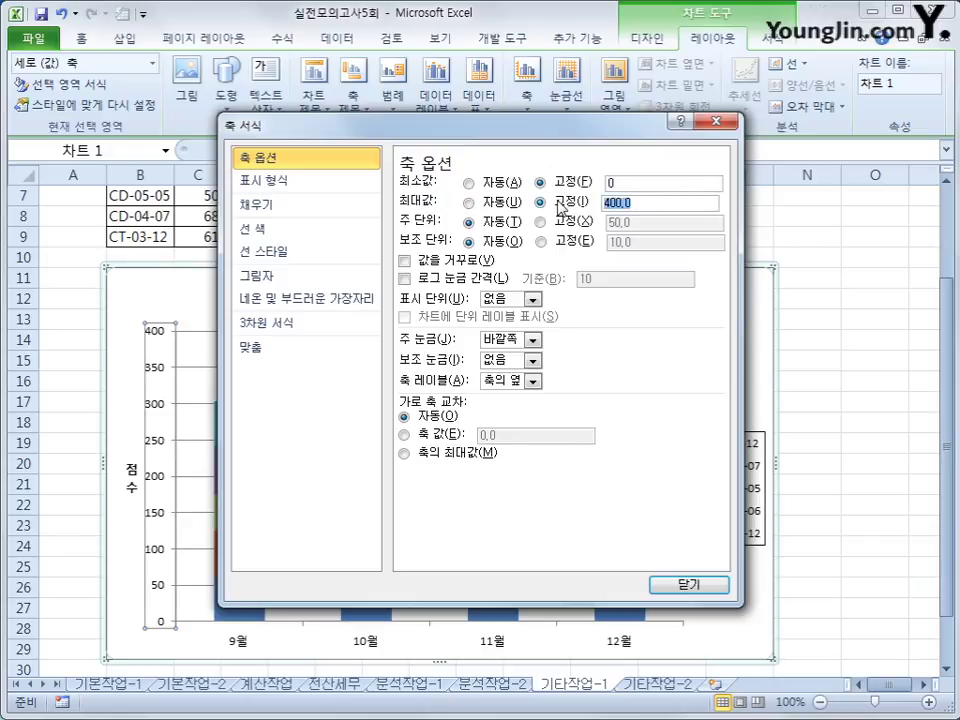
text(350)
click(540, 222)
click(651, 227)
double_click(651, 227)
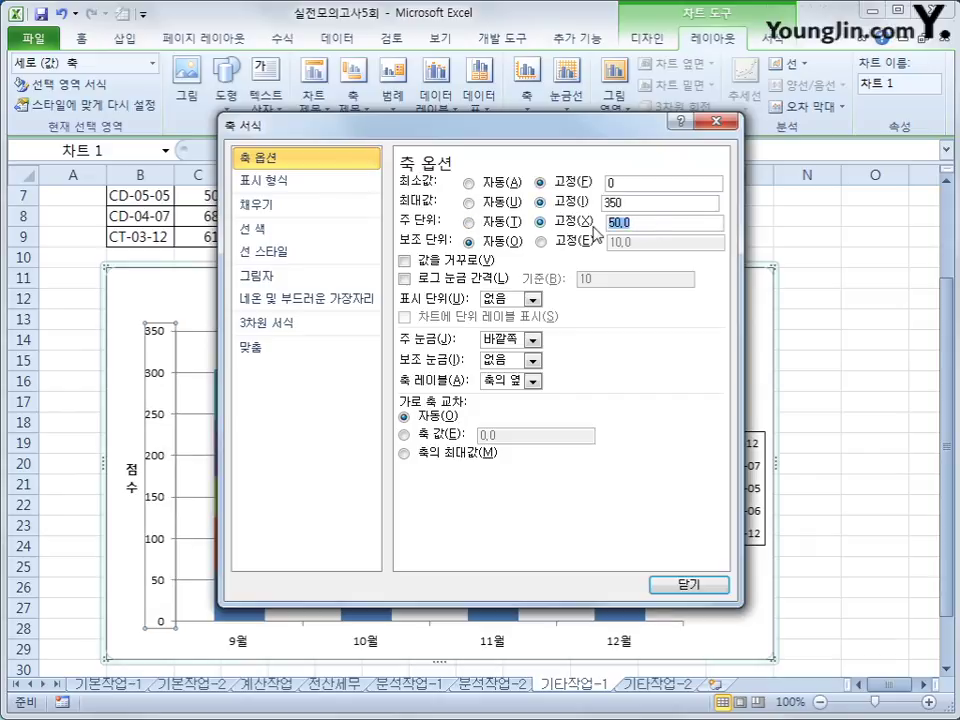
text(50)
click(683, 584)
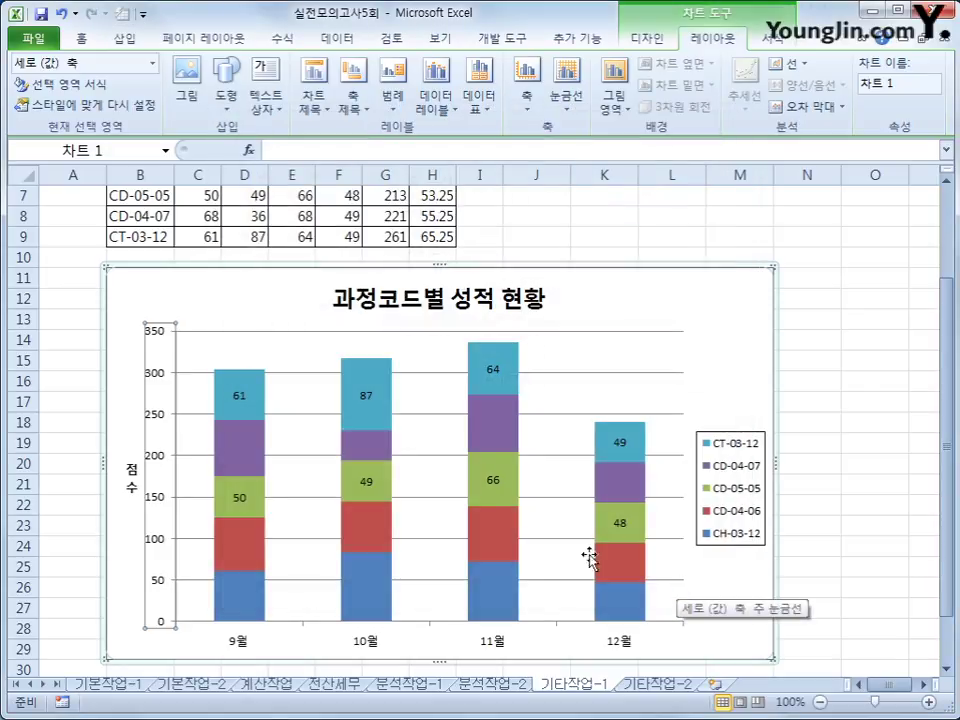
Give the chart area border rounded corners (둥근 모서리).
right_click(750, 318)
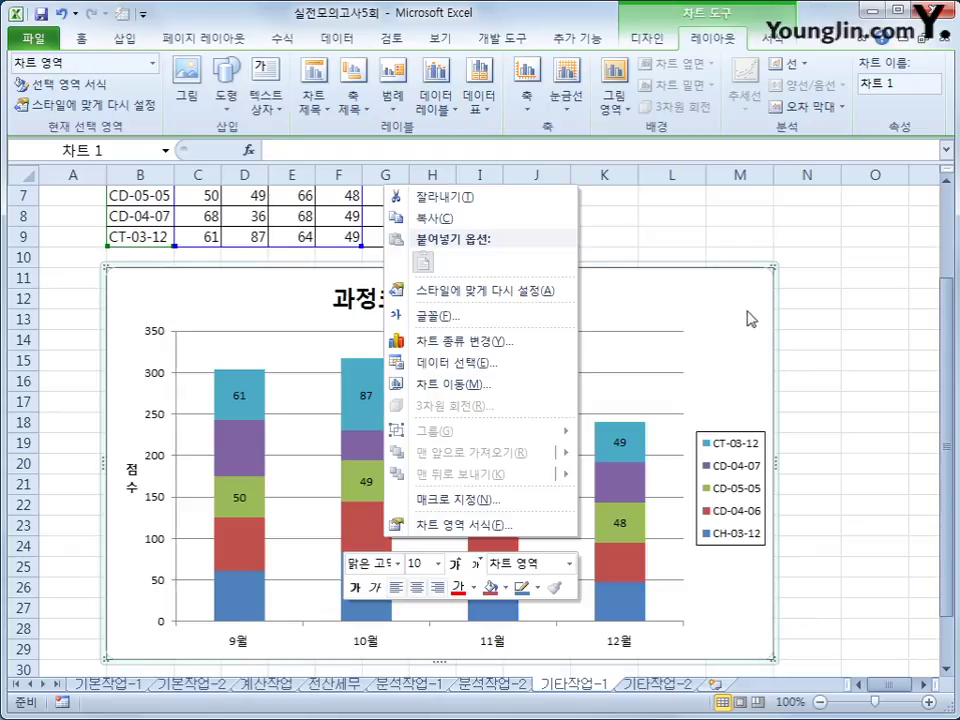
click(522, 524)
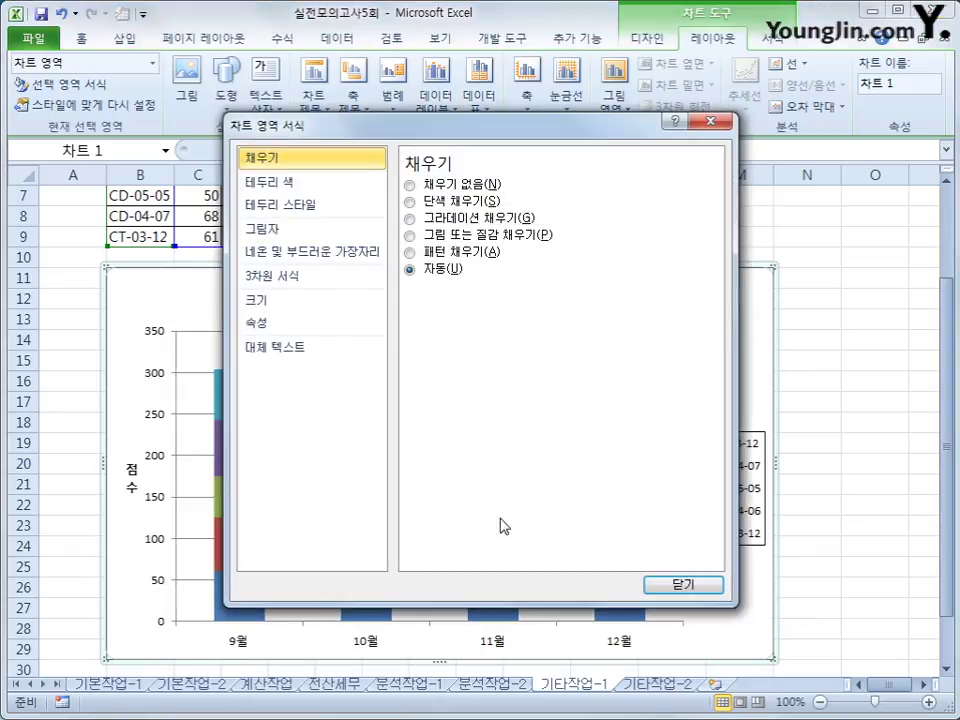
click(321, 211)
click(435, 377)
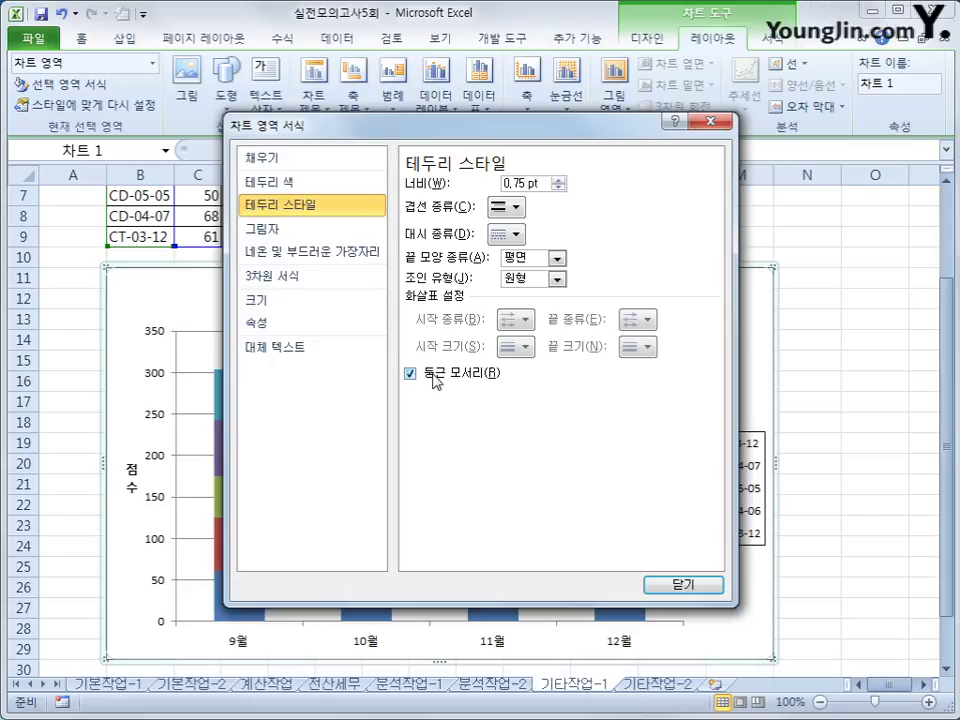
Apply the outer (바깥쪽) shadow preset offset diagonally to the lower right to the chart area.
click(300, 231)
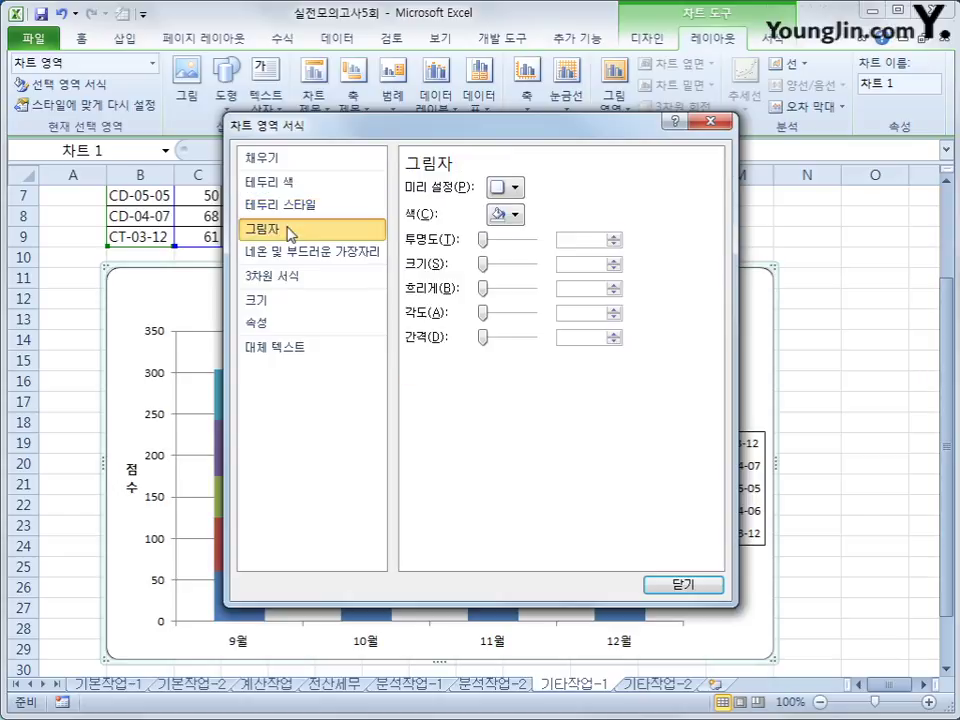
click(499, 189)
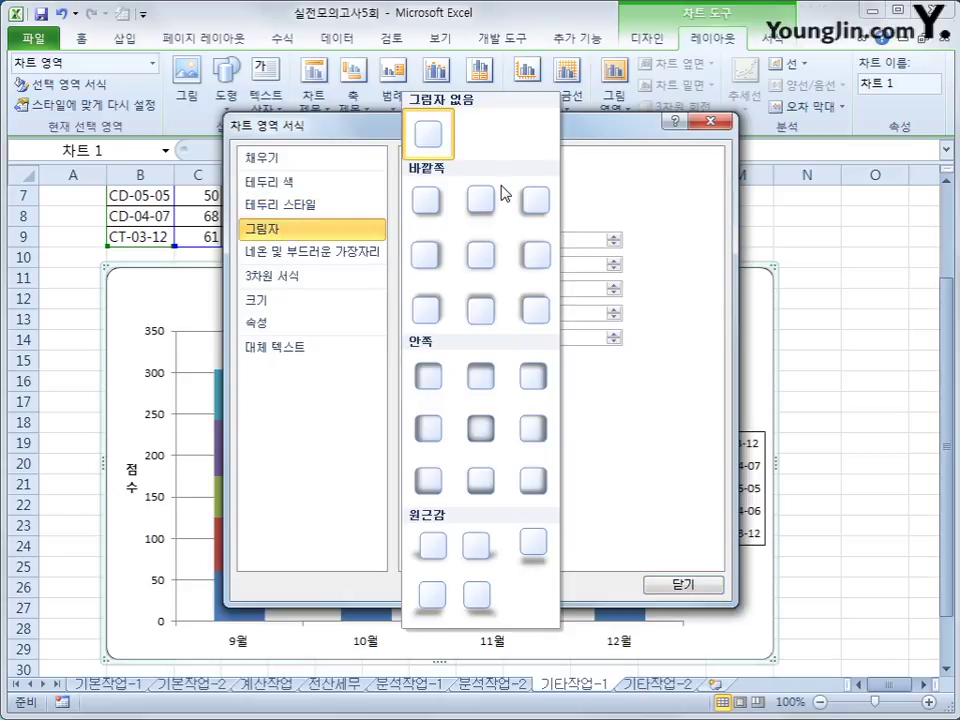
click(436, 218)
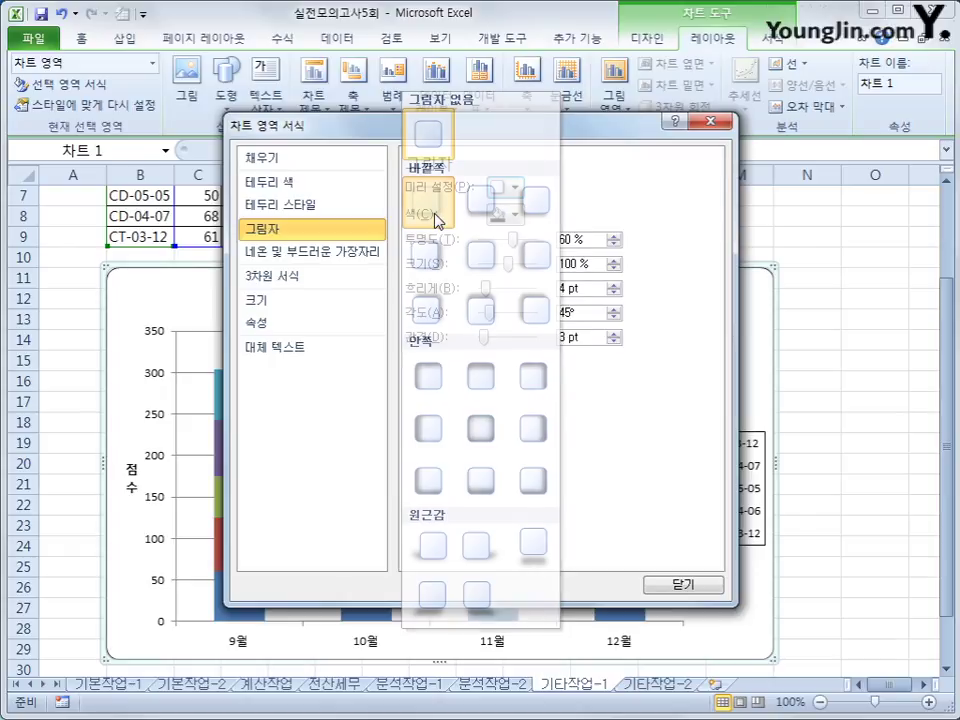
click(680, 585)
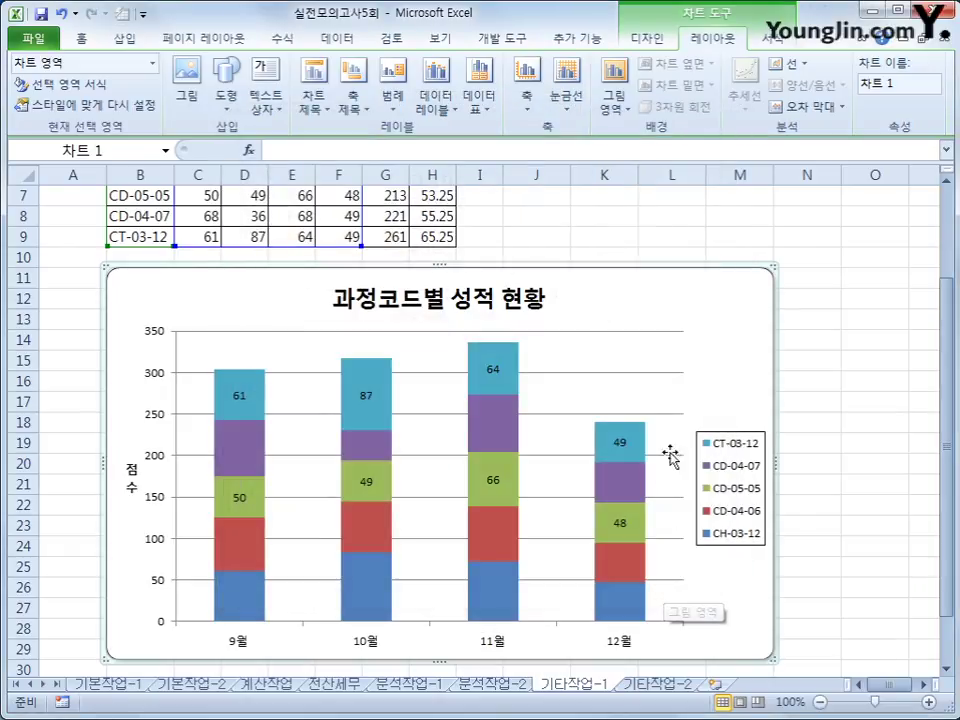
Fill the chart's plot area (그림 영역) with the light blue tissue-paper texture using 그림 또는 질감 채우기.
right_click(645, 355)
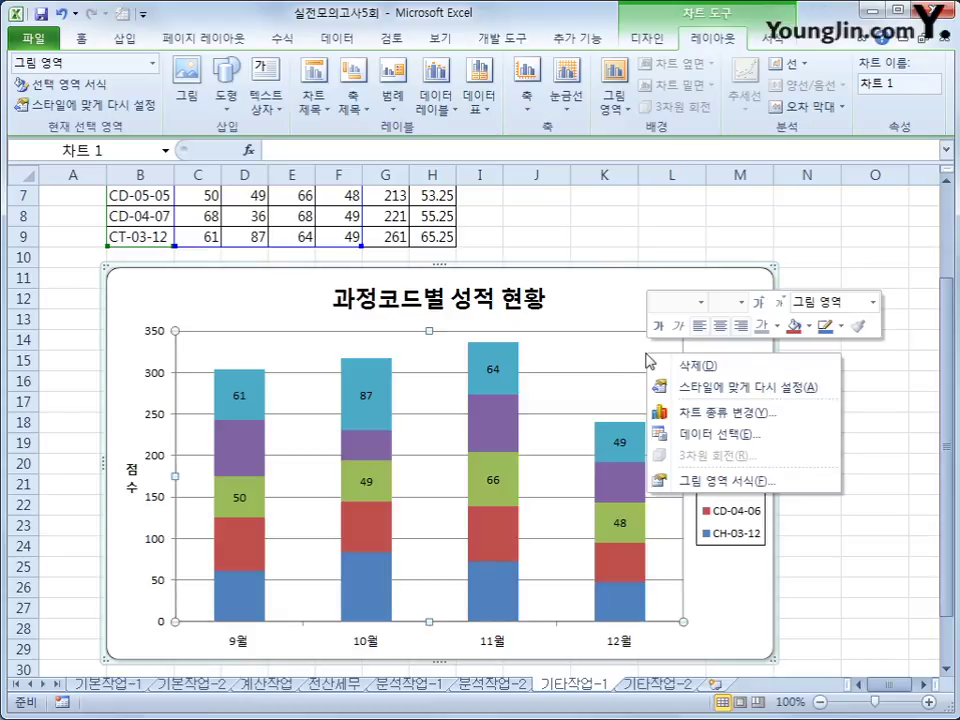
click(690, 482)
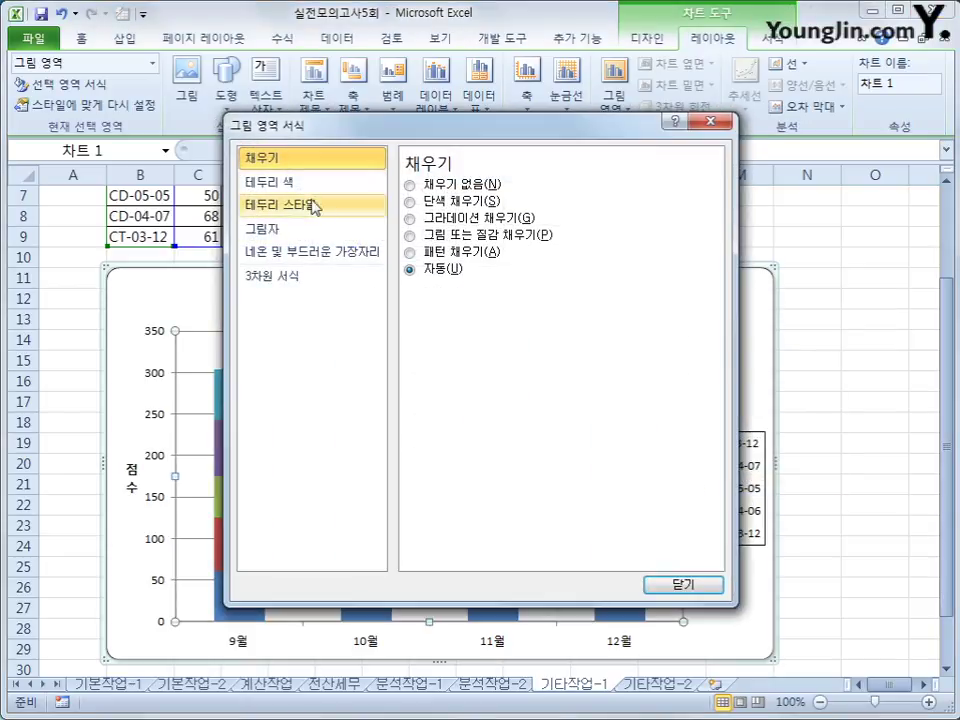
click(447, 244)
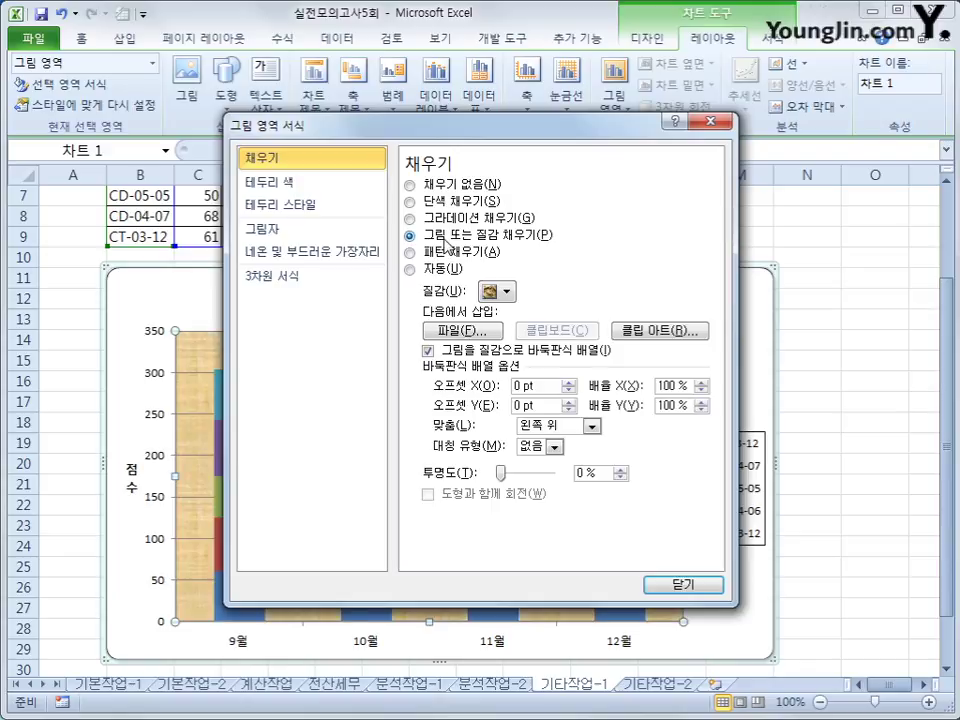
click(506, 292)
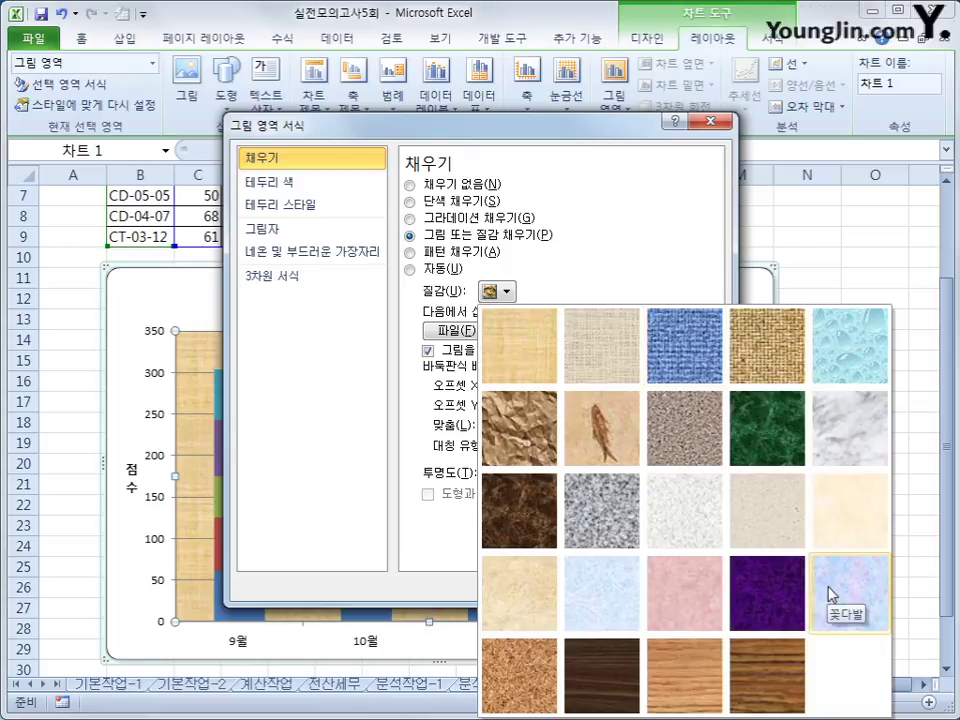
click(619, 607)
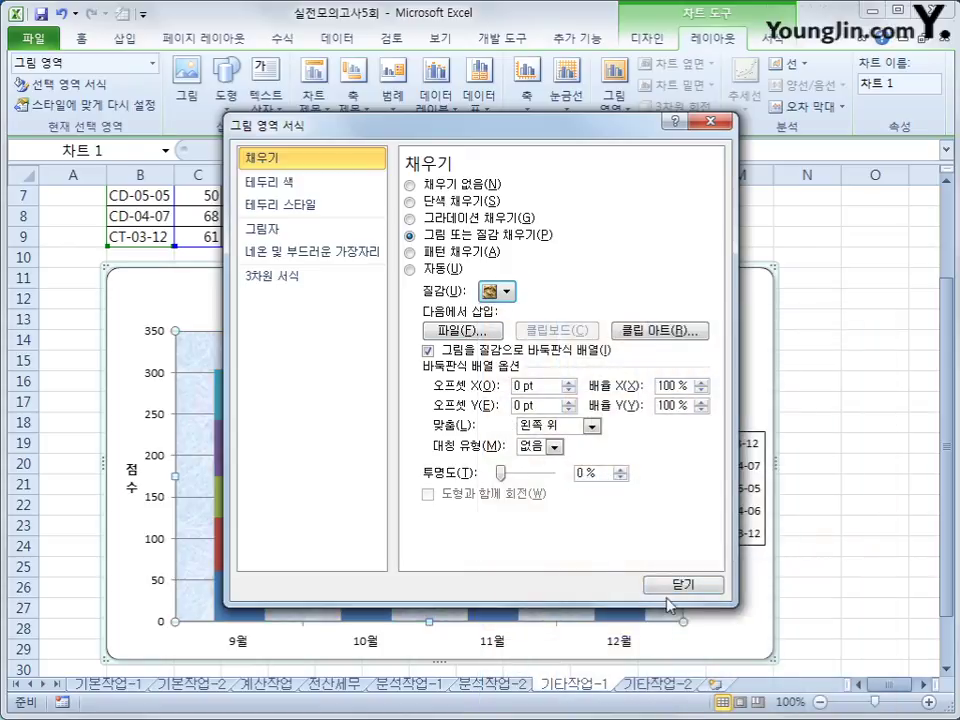
click(670, 588)
click(834, 583)
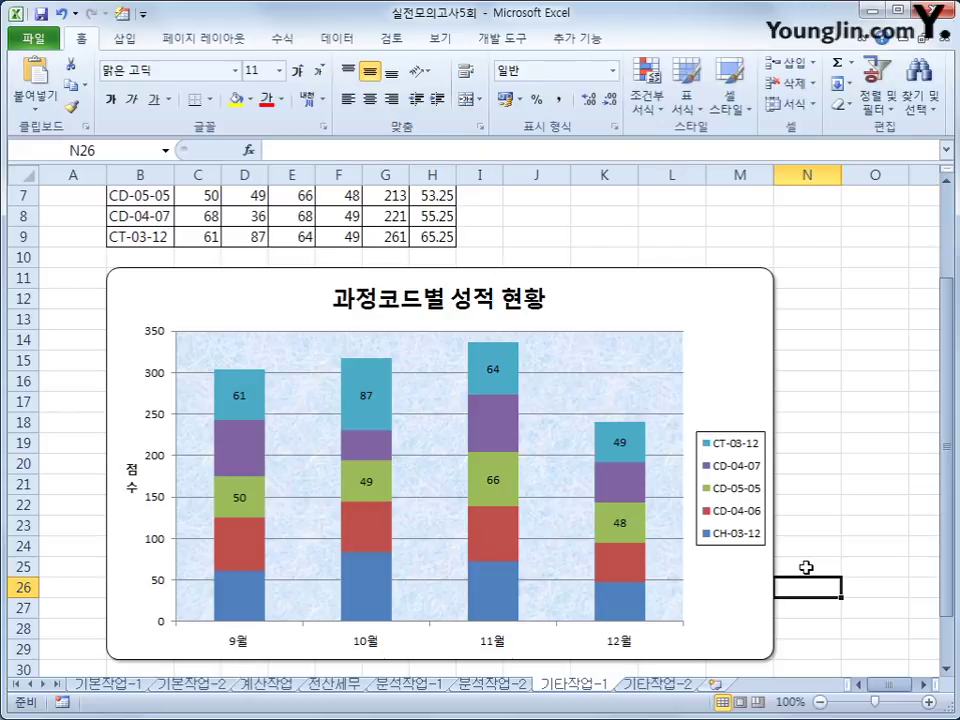
Go to the 기타작업-2 sheet and test the 고속버스예약하기 button.
click(640, 684)
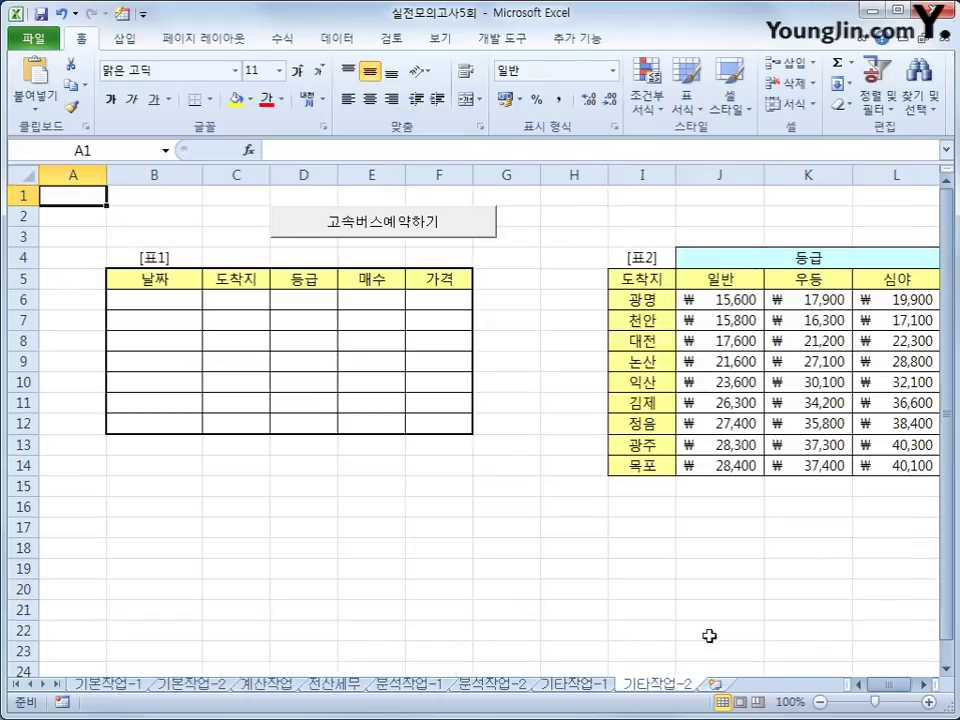
click(507, 567)
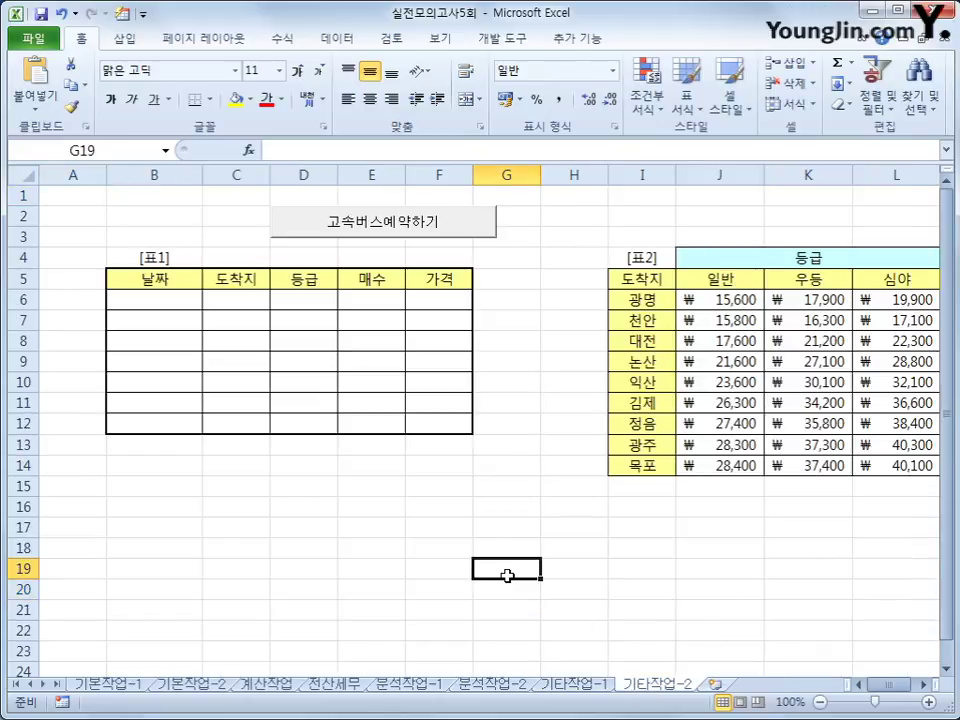
click(409, 229)
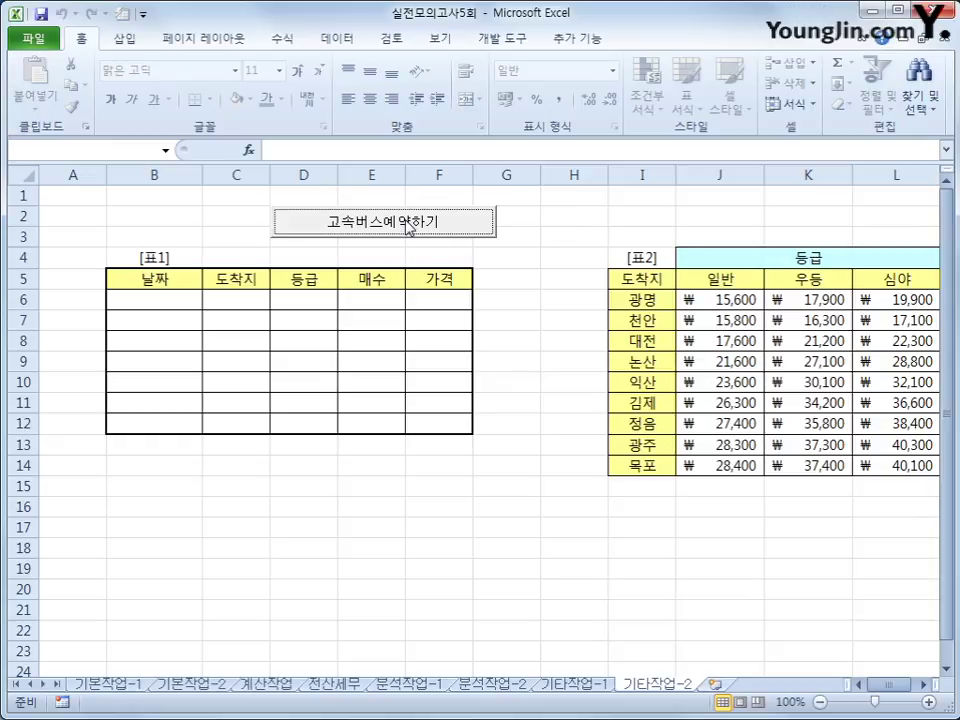
click(564, 529)
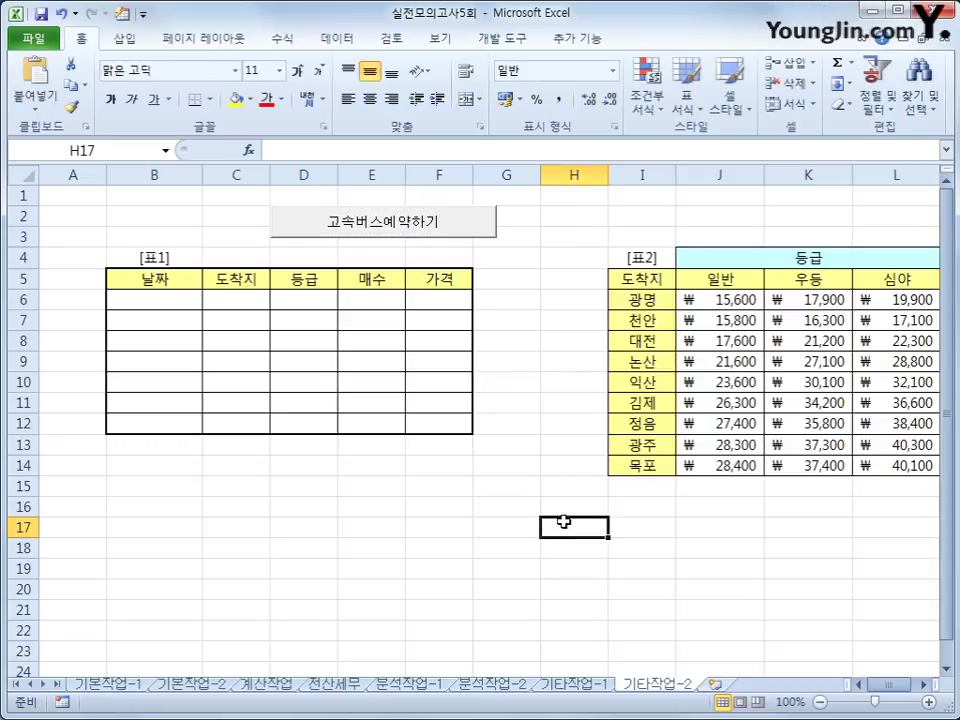
In design mode, write 고속버스예약.Show in the click procedure of the 고속버스예약하기 button.
click(493, 40)
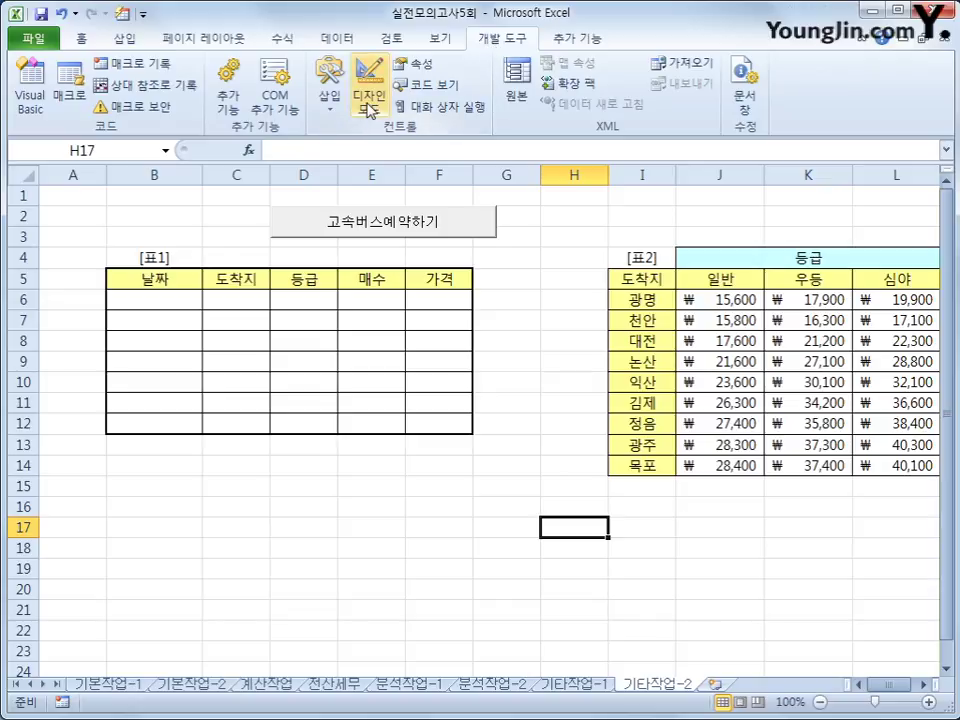
click(375, 232)
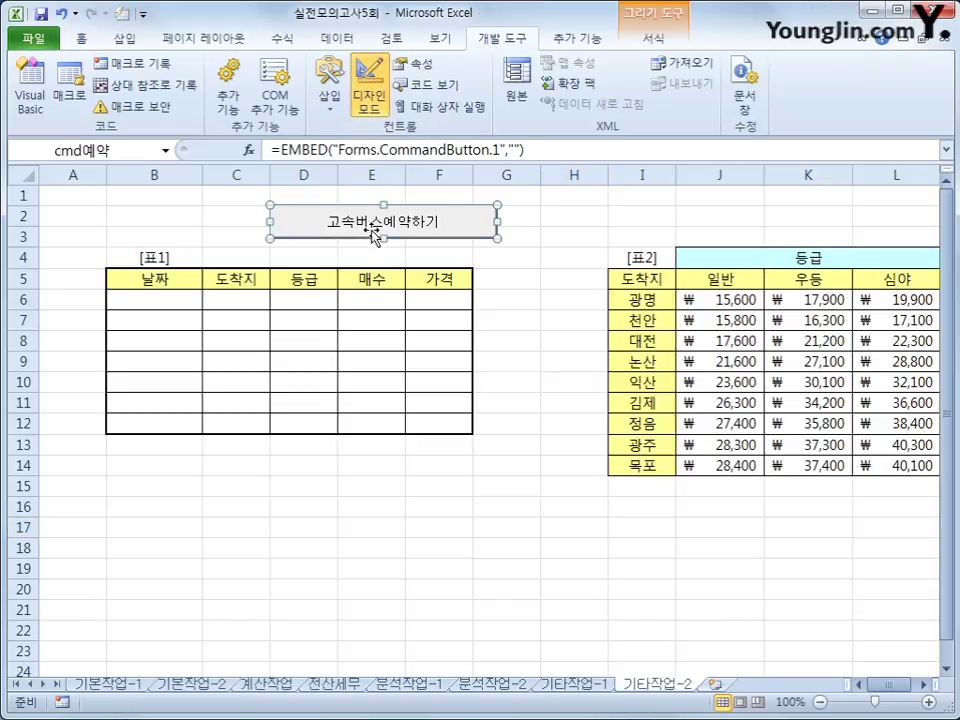
double_click(378, 232)
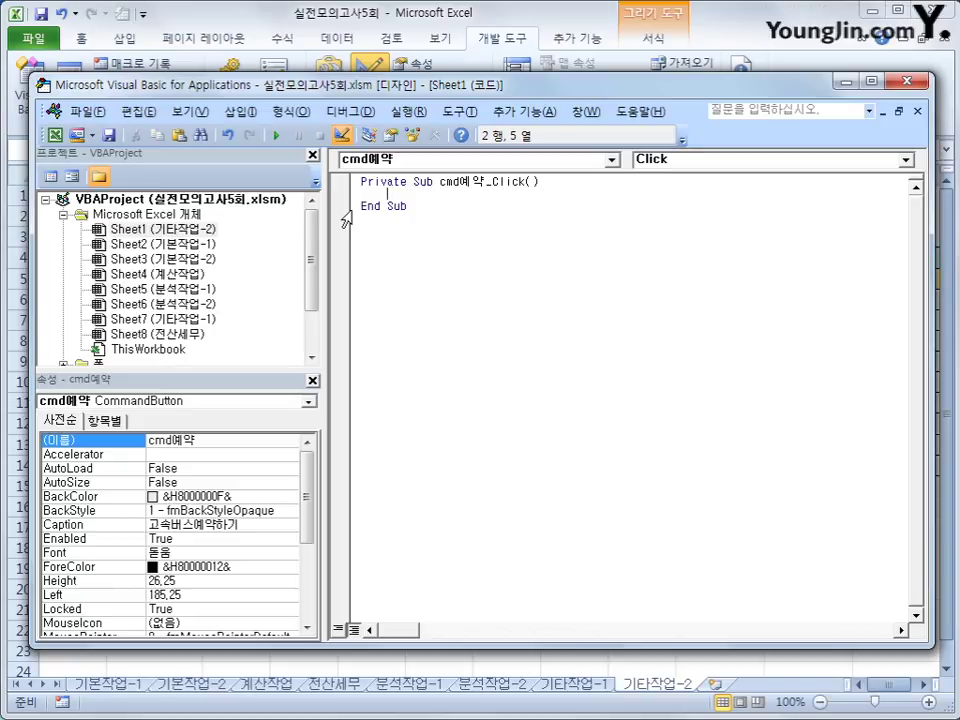
text(고속버스예)
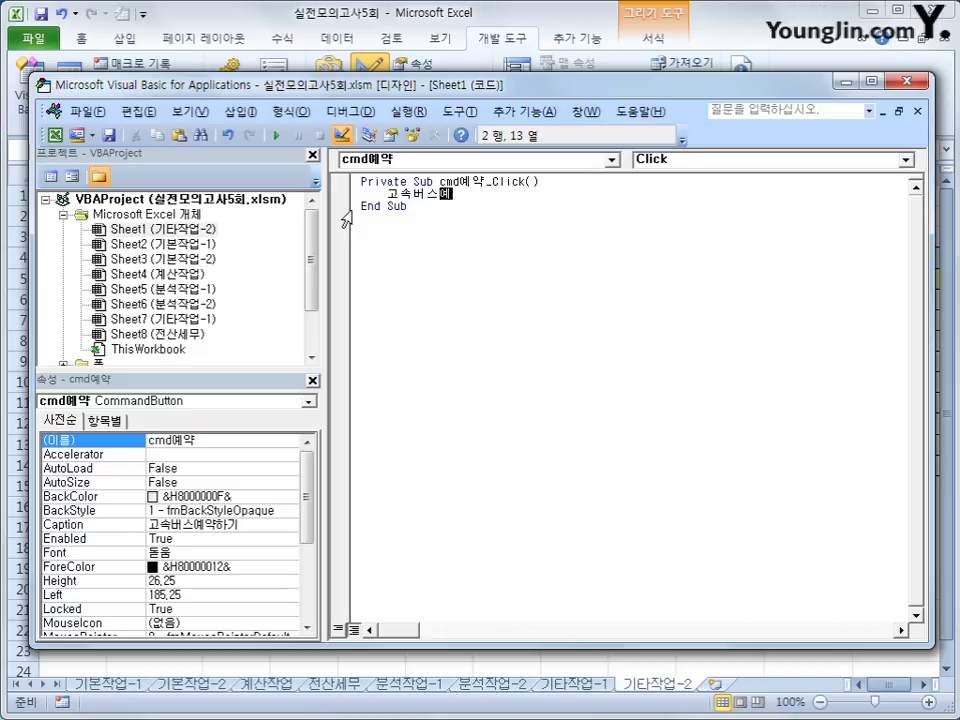
text(약.sh)
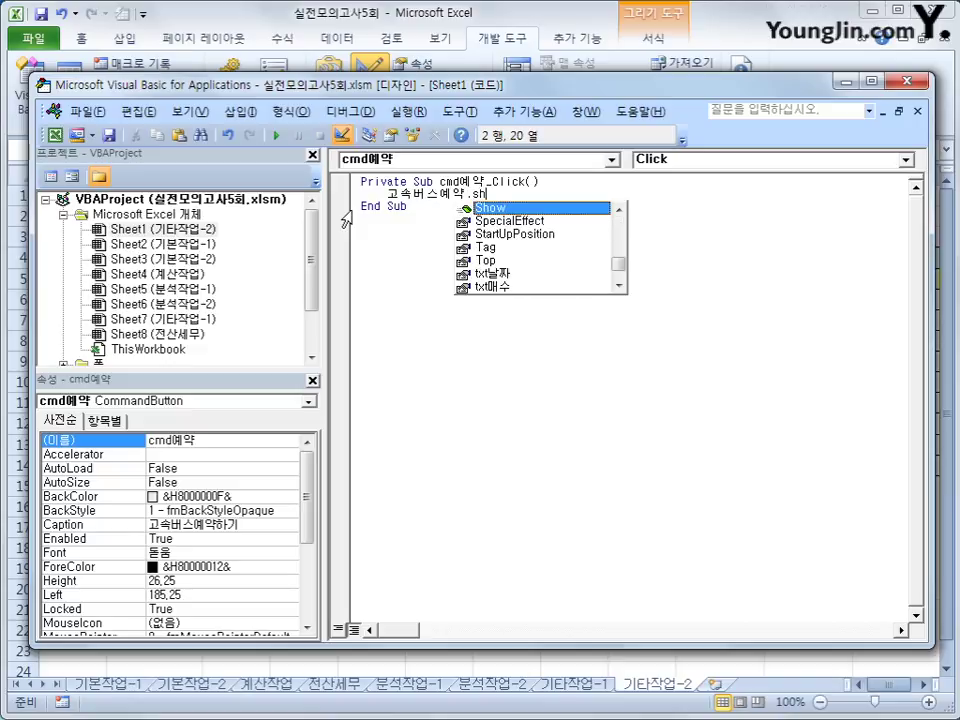
key(Tab)
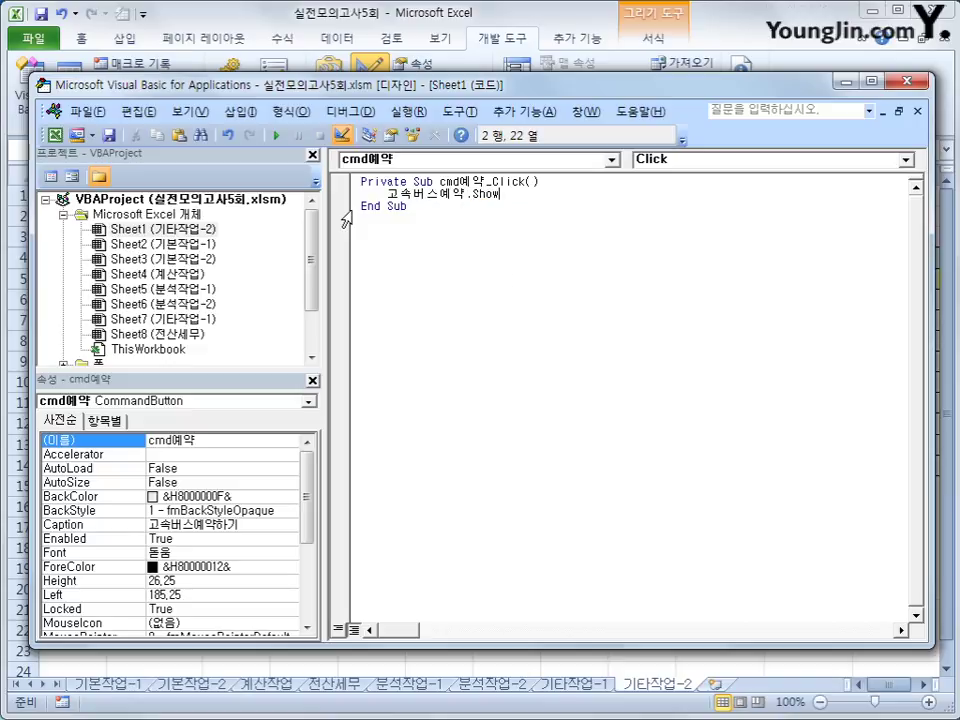
click(431, 345)
Open the code of the 고속버스예약 form and create its UserForm Initialize procedure.
scroll(288, 283, down, 2)
double_click(100, 304)
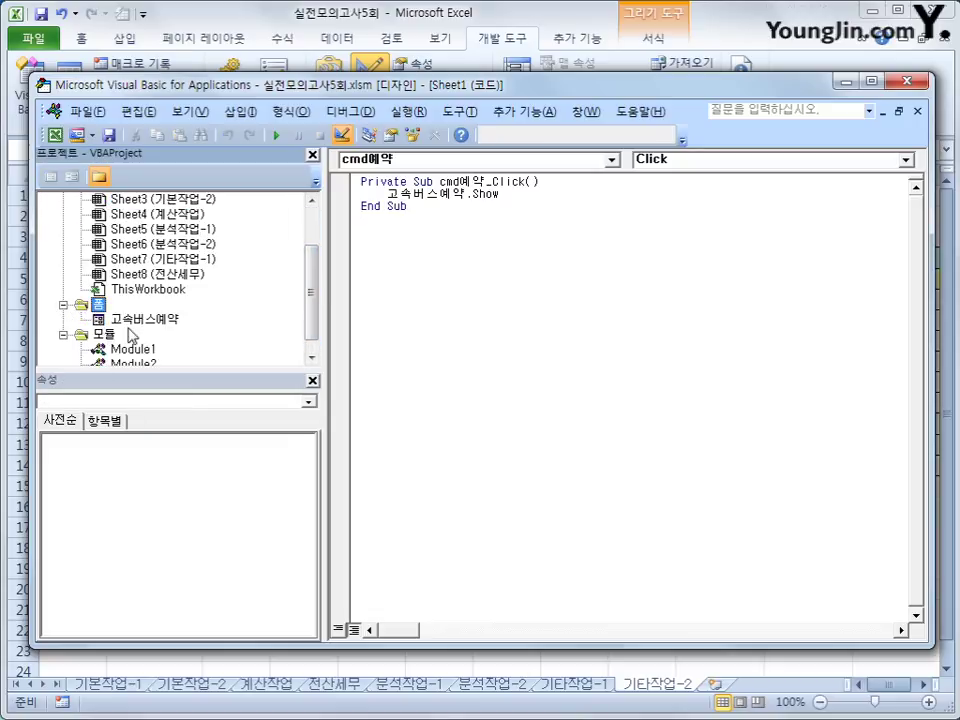
click(143, 319)
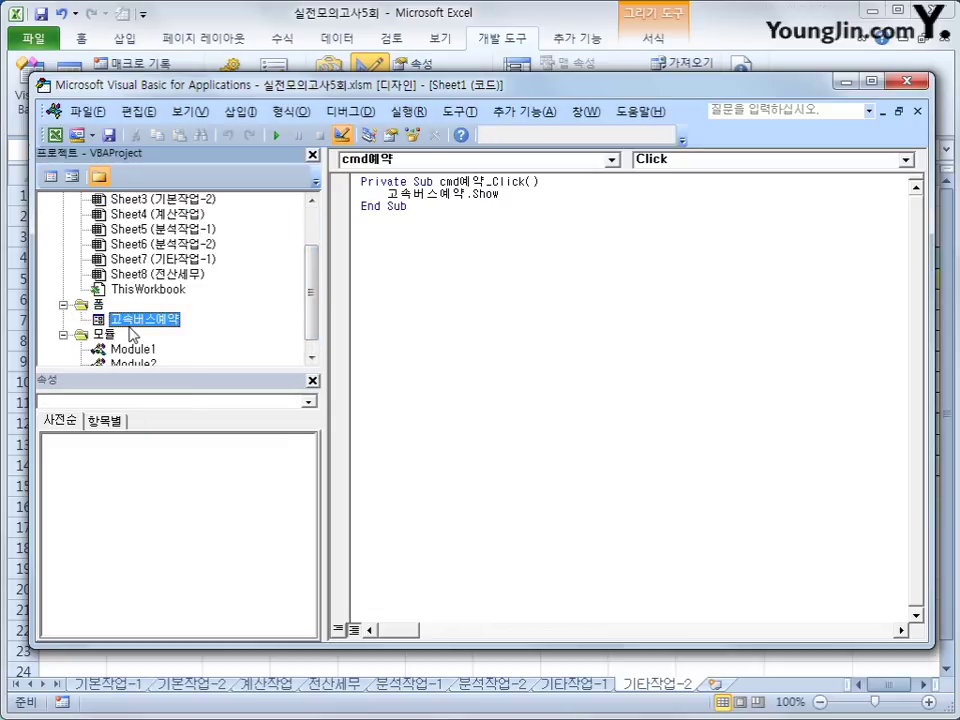
click(50, 177)
click(366, 162)
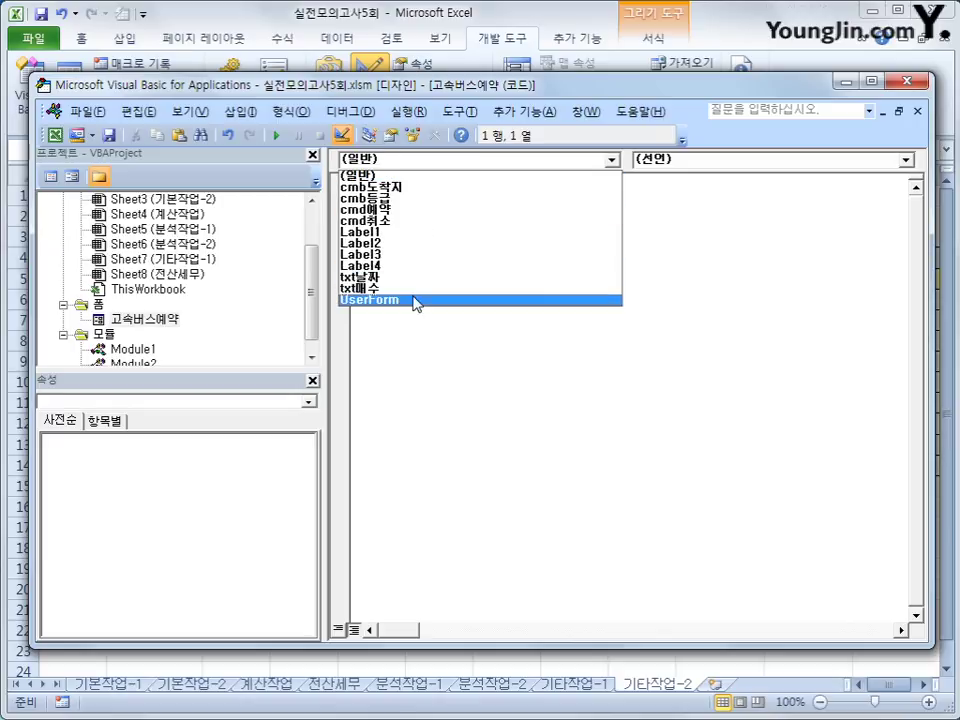
click(415, 301)
click(676, 163)
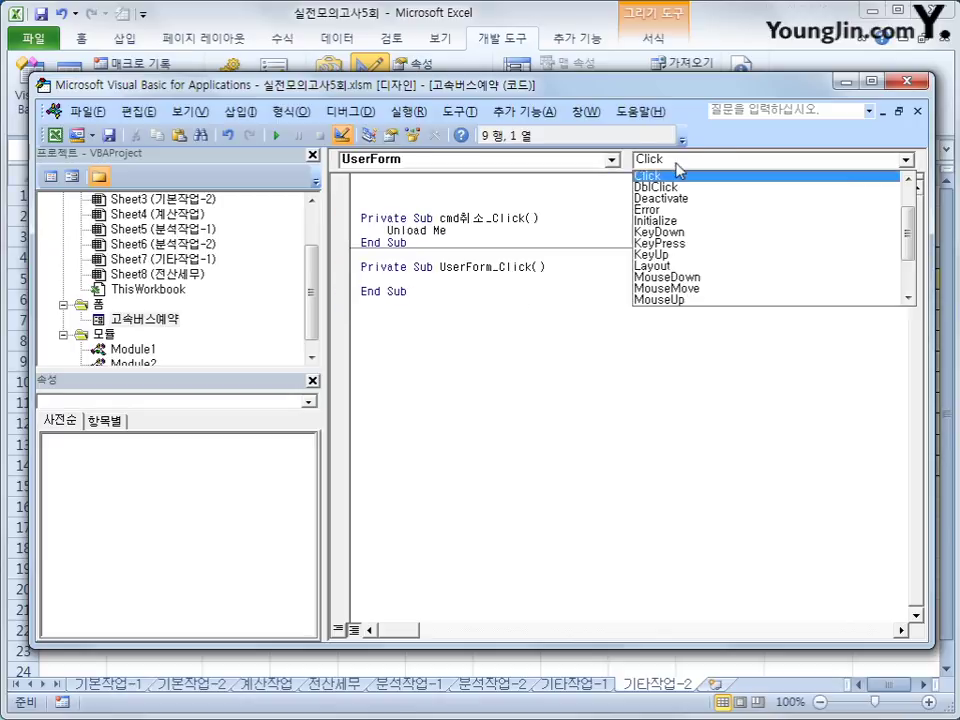
click(683, 219)
key(Tab)
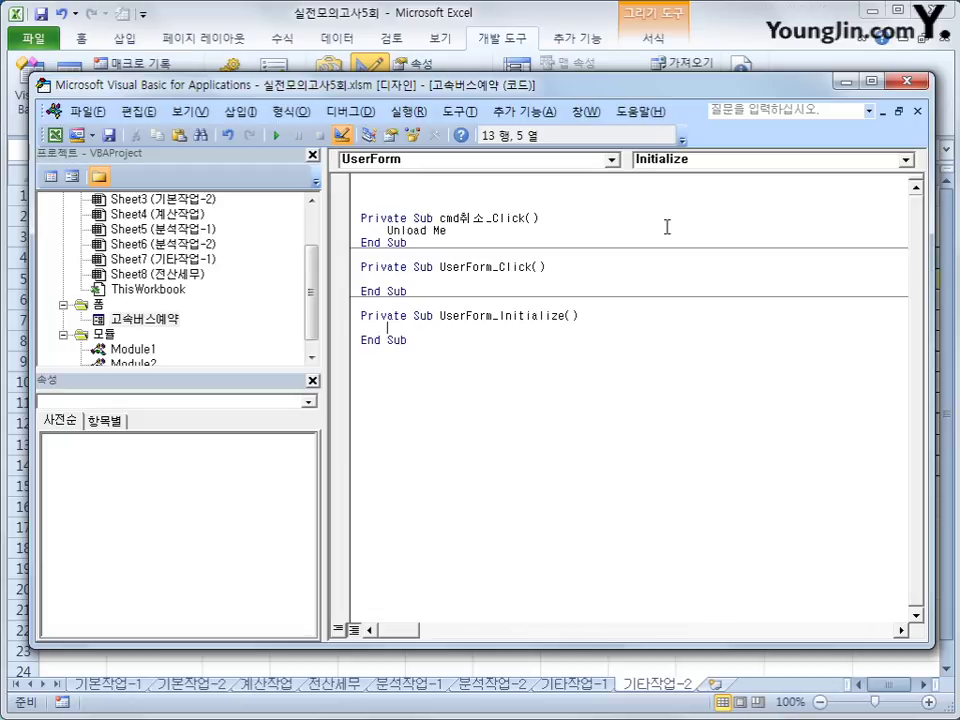
Write txt날짜 = Date in UserForm_Initialize so the date box gets the current date.
text(txt날짜 = )
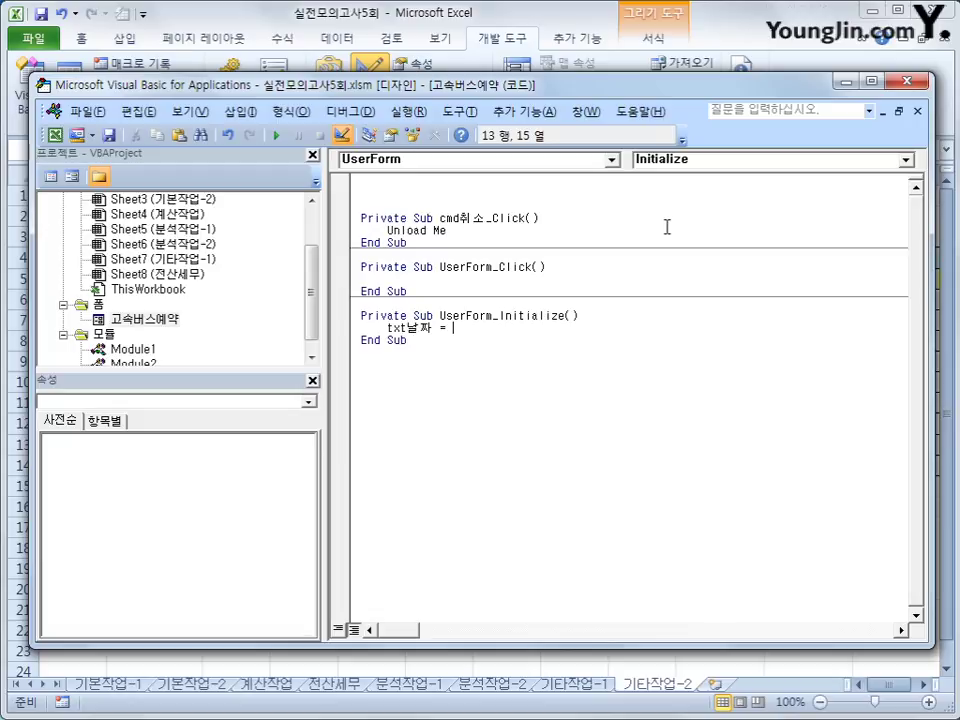
text(date)
key(Down)
key(Up)
key(End)
key(Return)
key(Return)
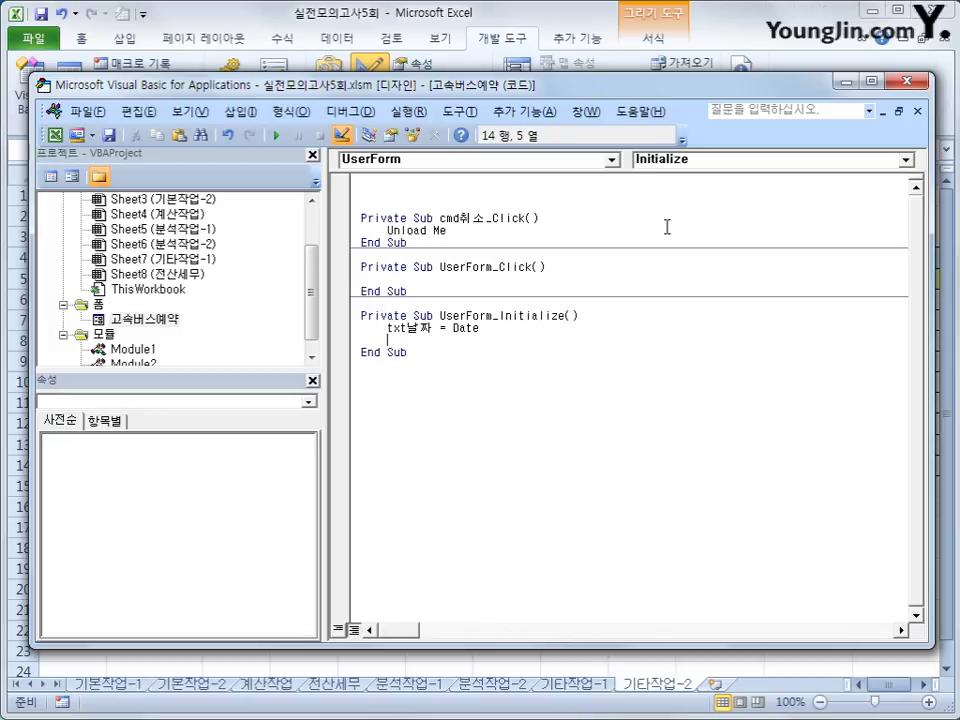
Set the row source of the destination combo box with cmb도착지.RowSource = "I6:I14" in UserForm_Initialize.
text(cmb도착지)
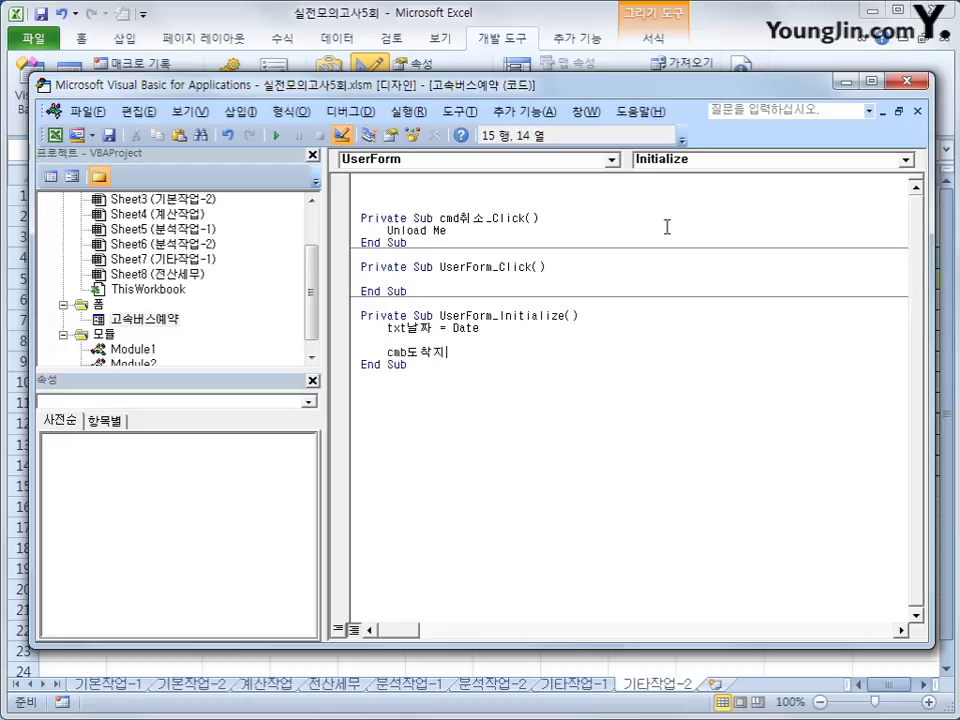
text(.row)
key(Tab)
text(= "I6:)
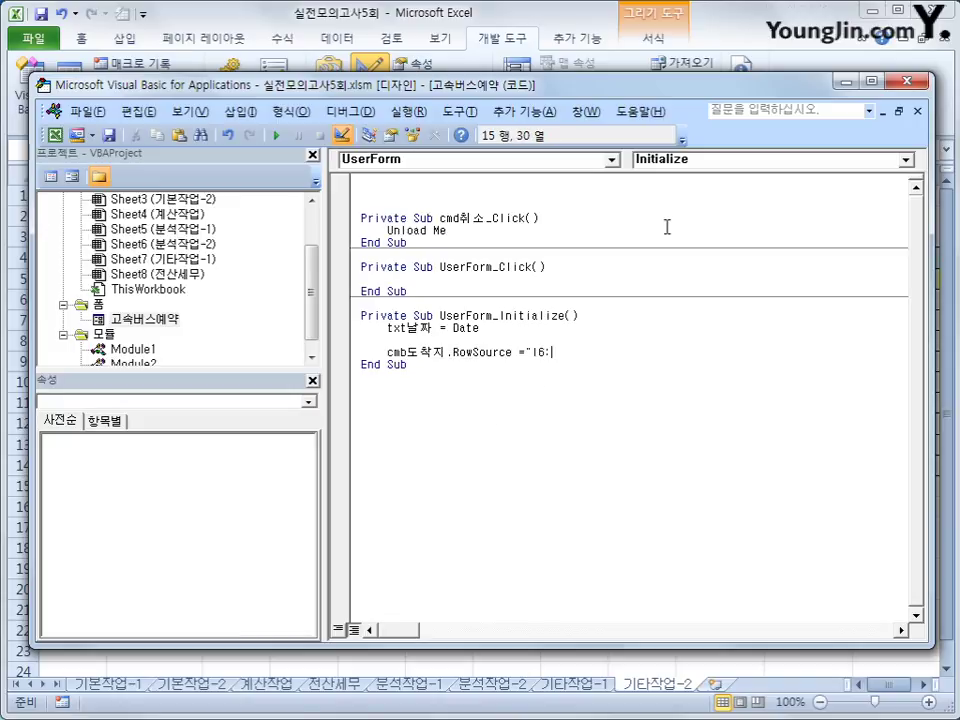
text(I14")
key(Return)
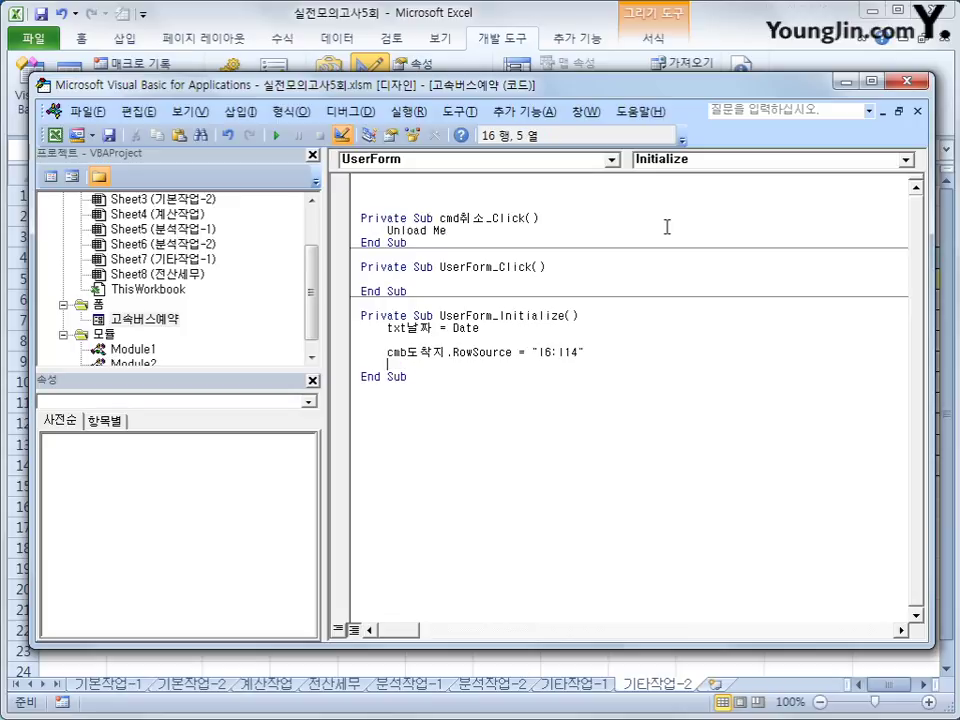
key(Return)
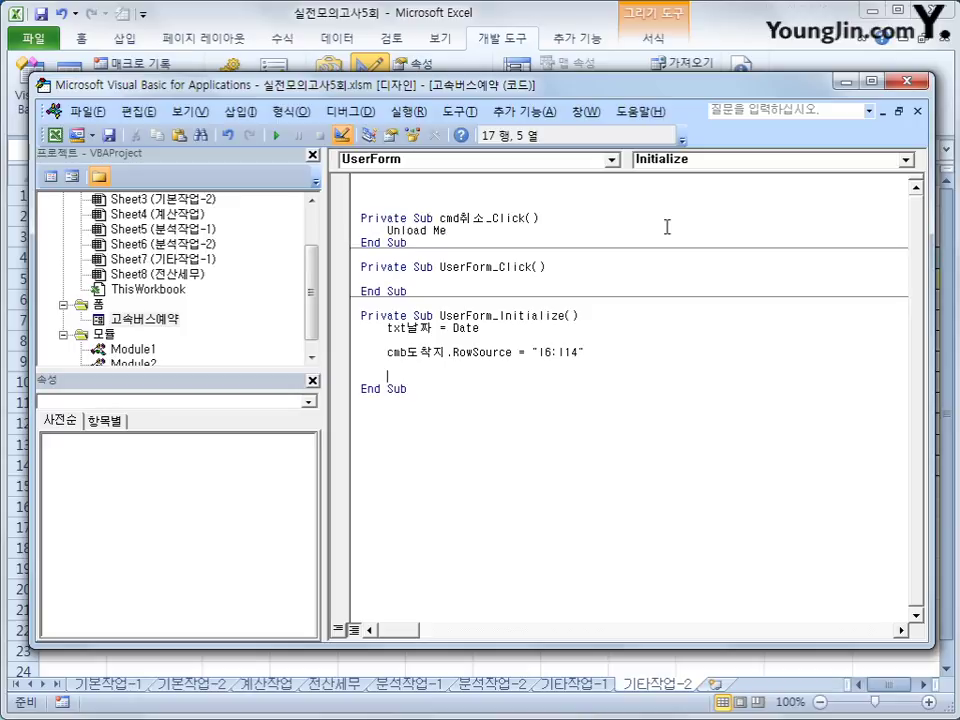
Write cmb등급.AddItem "일반" below the RowSource line in UserForm_Initialize.
text(cmb드)
text(등급.)
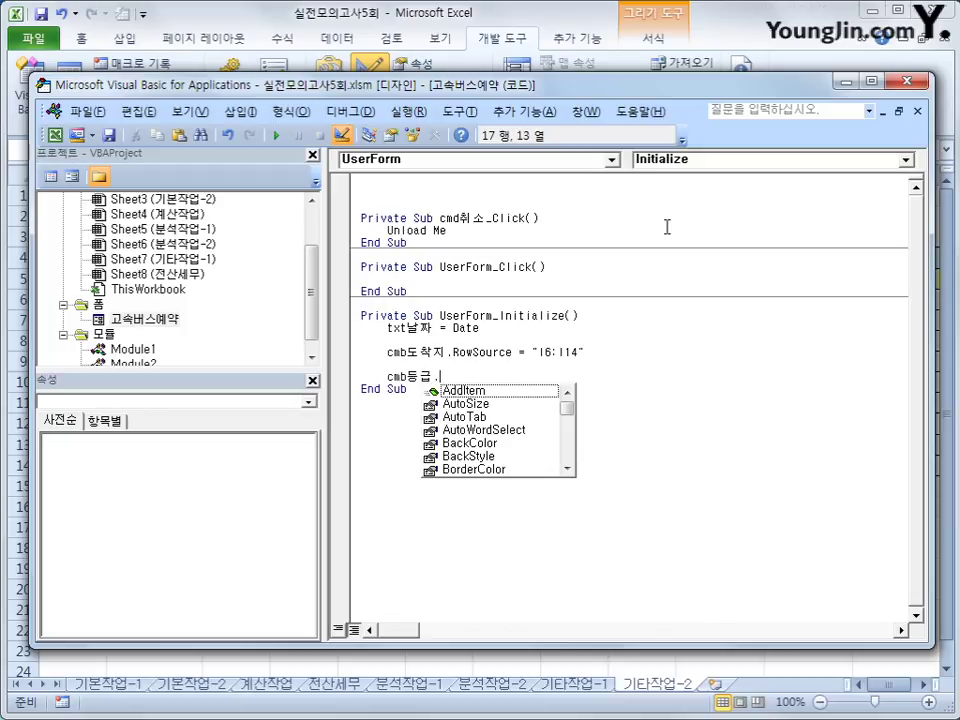
key(Tab)
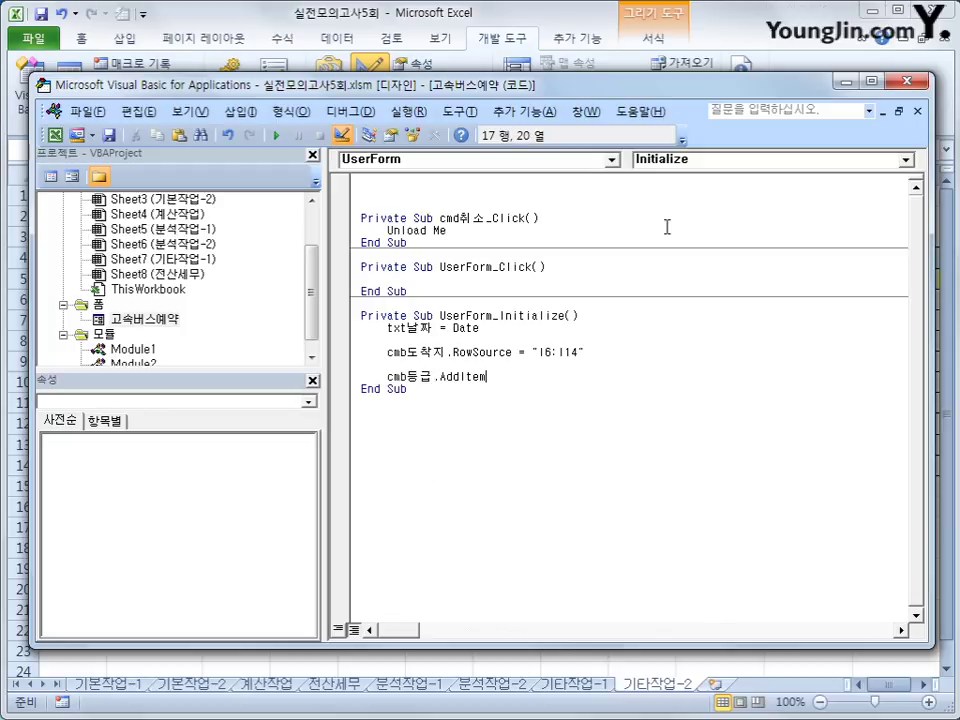
text(")
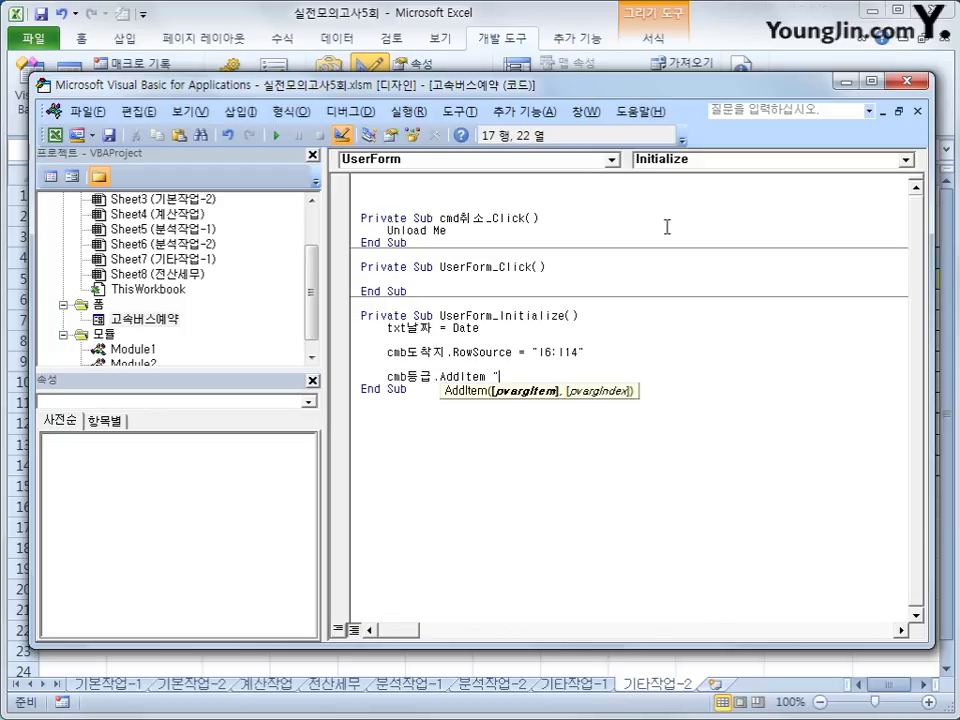
text(dlfqks")
key(BackSpace)
key(BackSpace)
key(BackSpace)
key(BackSpace)
key(BackSpace)
key(BackSpace)
key(BackSpace)
key(Hangul)
text(일반")
Duplicate the cmb등급.AddItem line and change the copy's item to "우등".
key(shift+Home)
key(ctrl+c)
key(End)
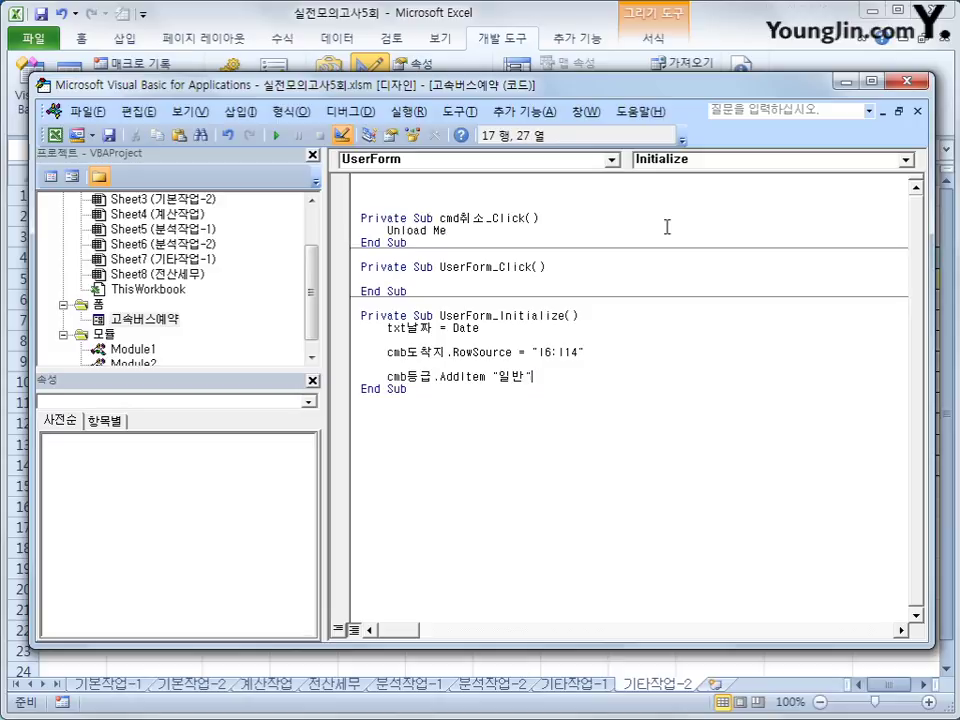
key(Return)
key(ctrl+v)
key(Left)
key(Left)
key(Left)
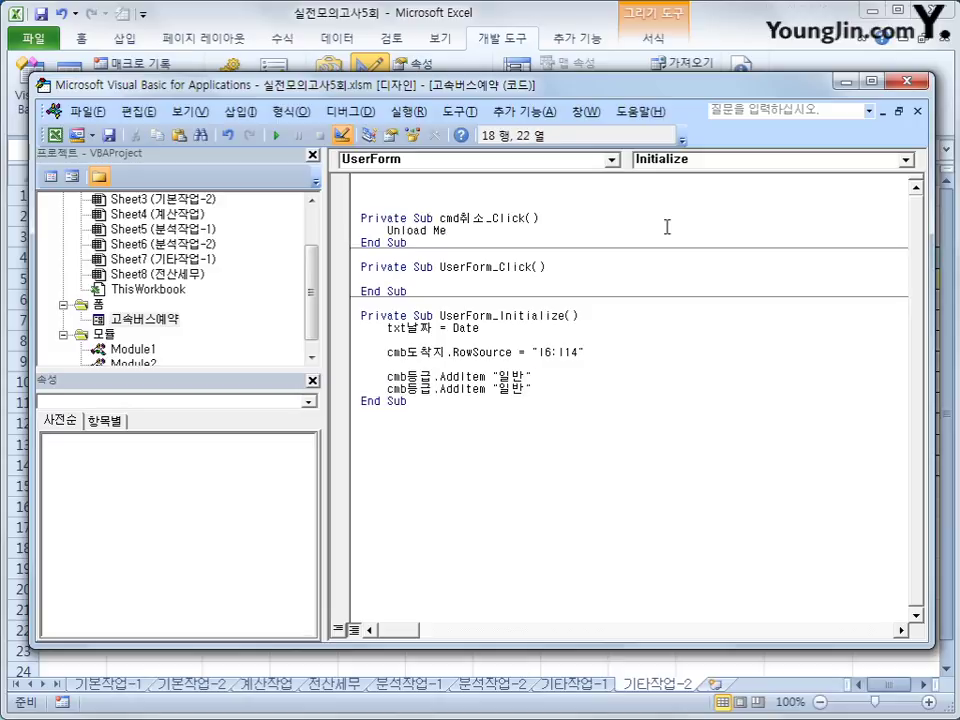
text(우등)
key(Delete)
key(Delete)
key(End)
Add a third cmb등급.AddItem line with the item "심야" and close the code editor.
key(Return)
key(ctrl+v)
key(Left)
key(Left)
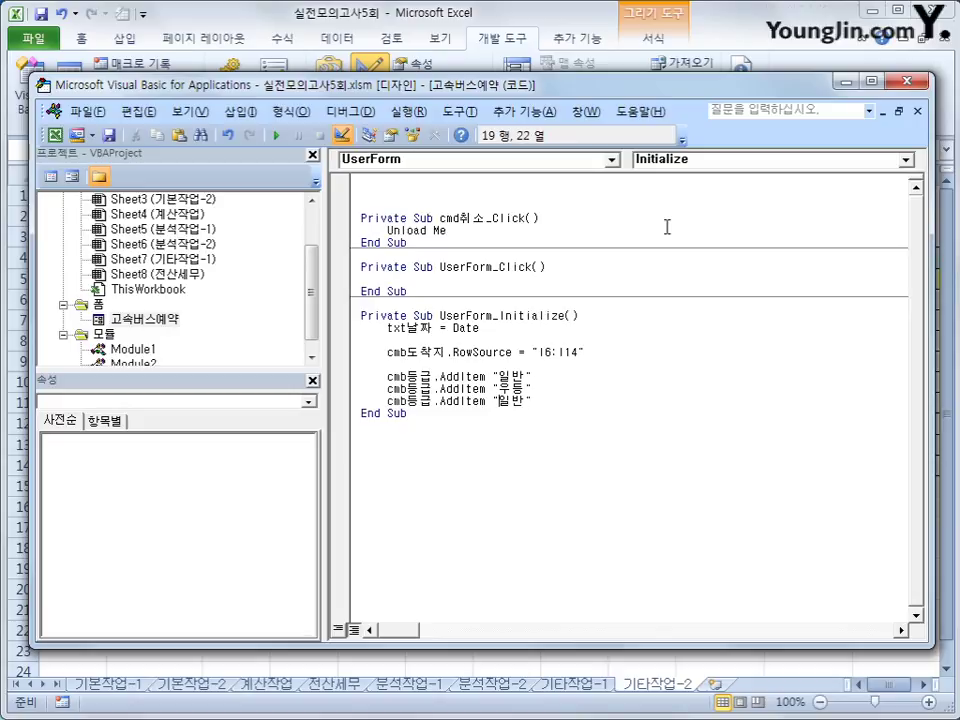
text(tla)
key(BackSpace)
key(BackSpace)
key(BackSpace)
key(Hangul)
text(심야)
key(Delete)
key(Delete)
key(End)
key(Return)
key(Up)
key(Up)
key(Up)
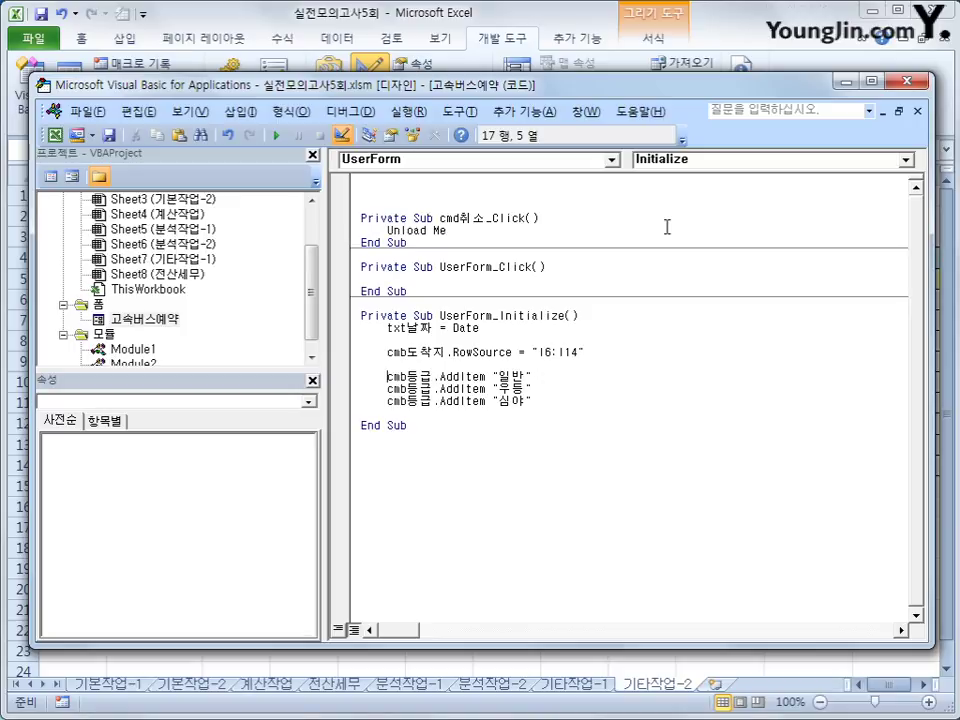
click(906, 80)
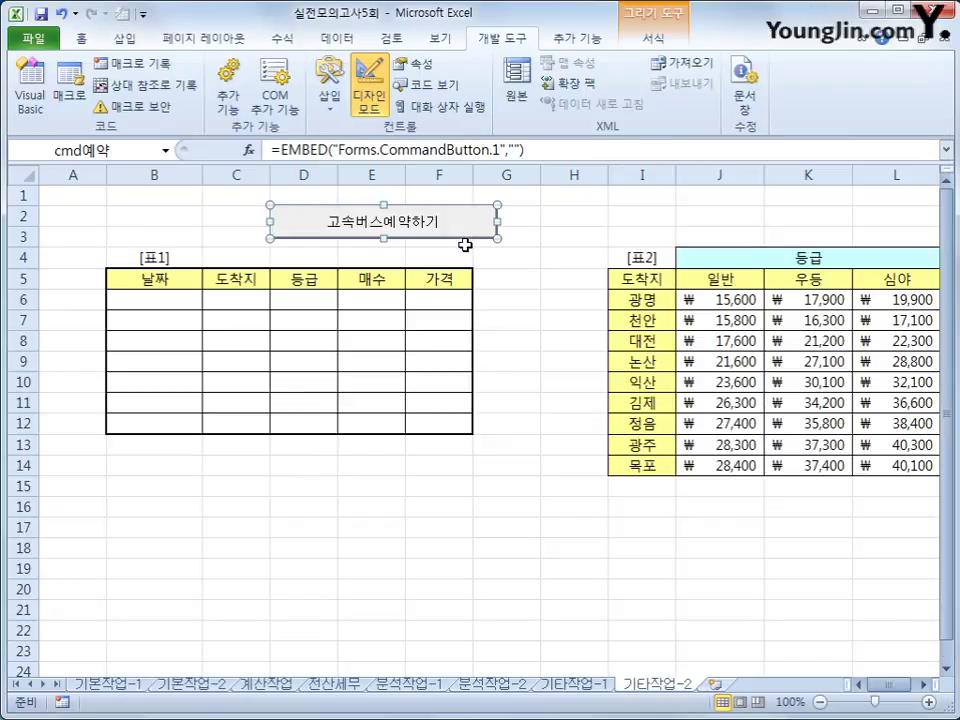
Leave design mode, run the 고속버스예약하기 command button and move the opened reservation form clear of it.
click(378, 90)
click(506, 540)
click(432, 228)
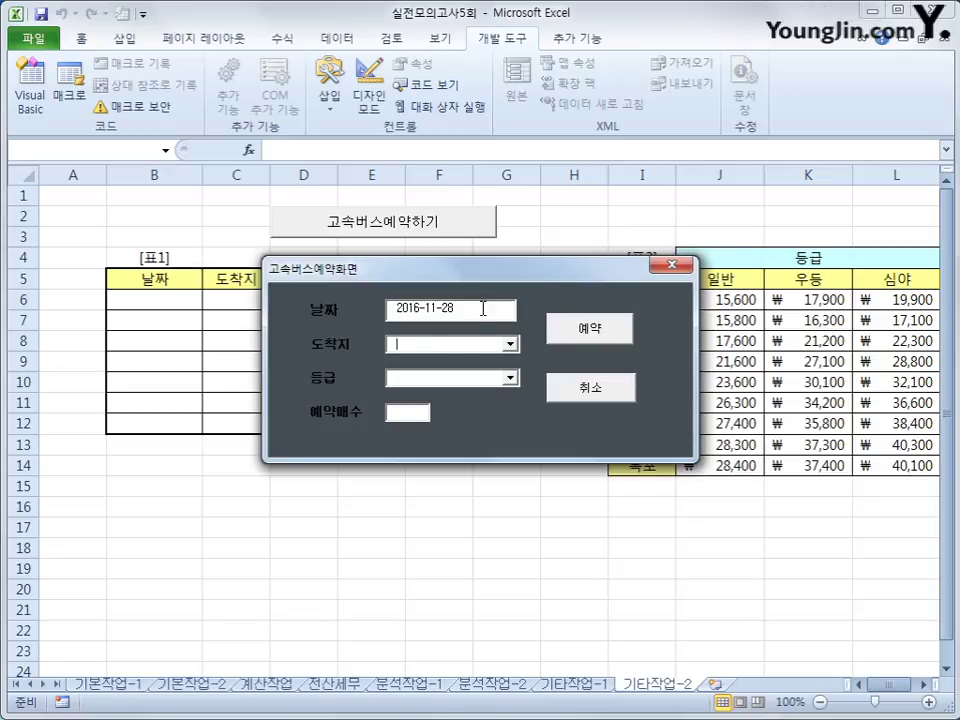
drag(501, 270, 359, 249)
Test the reservation form's lists by choosing 광명 as the 도착지 and 심야 as the 등급.
click(372, 318)
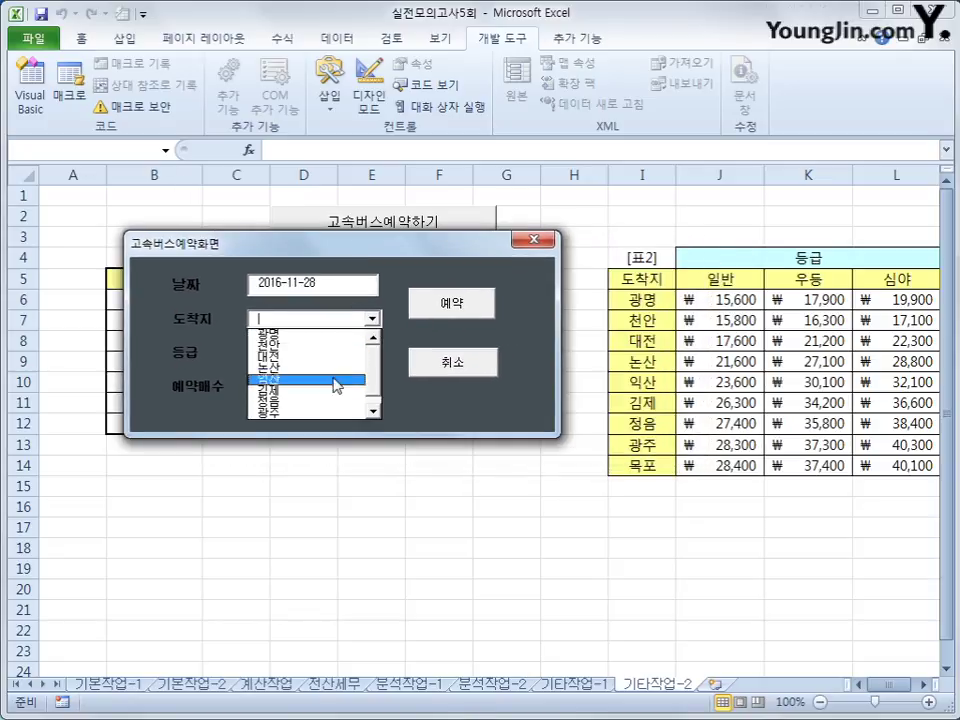
click(310, 333)
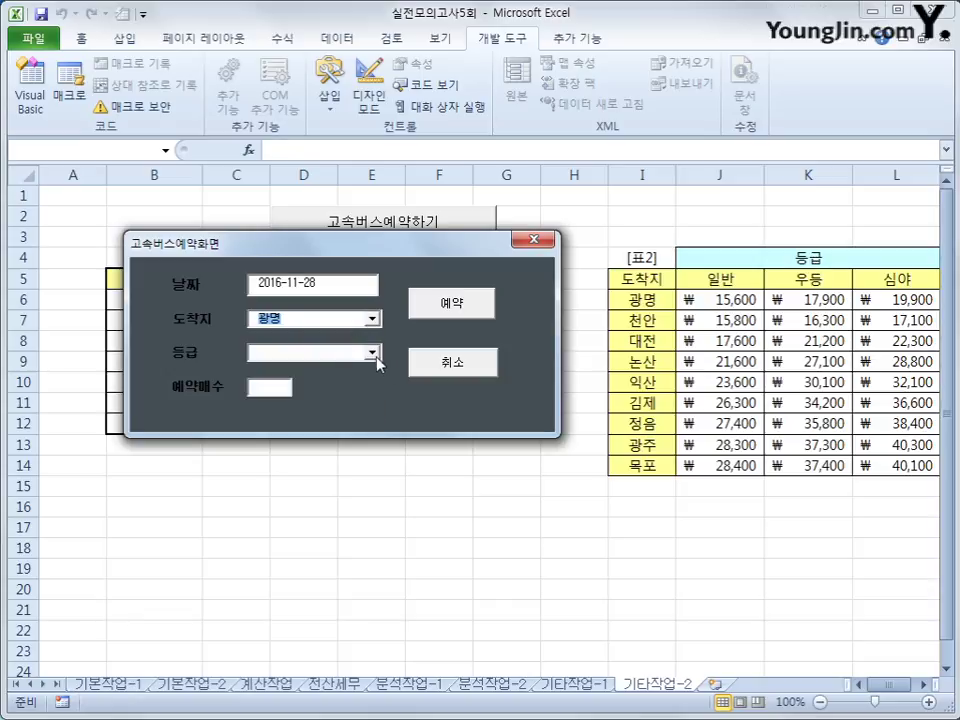
click(372, 353)
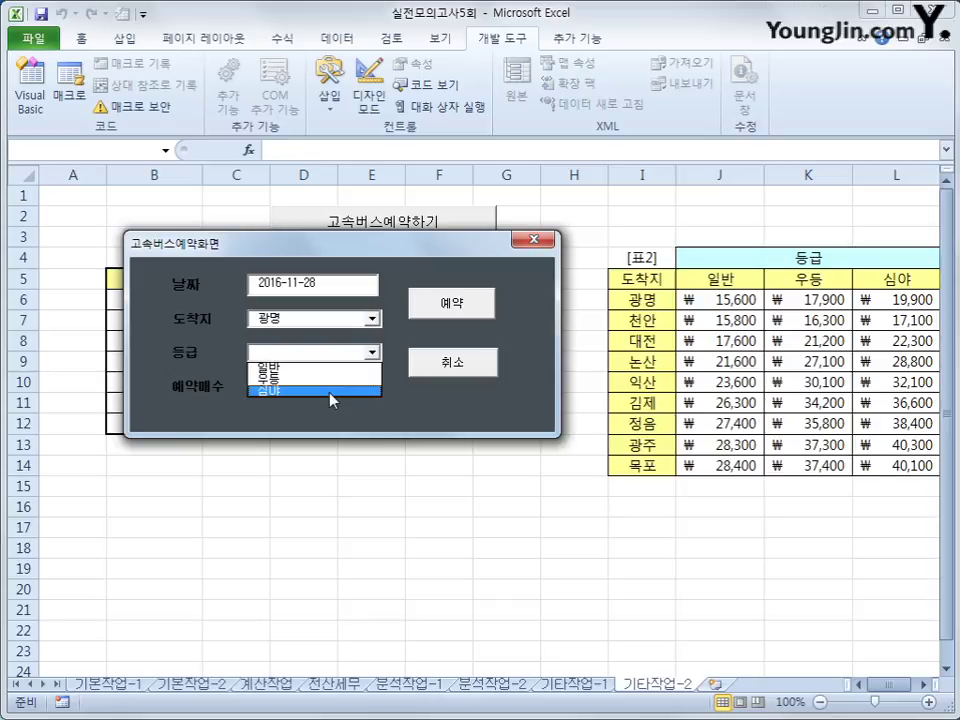
click(333, 391)
key(Tab)
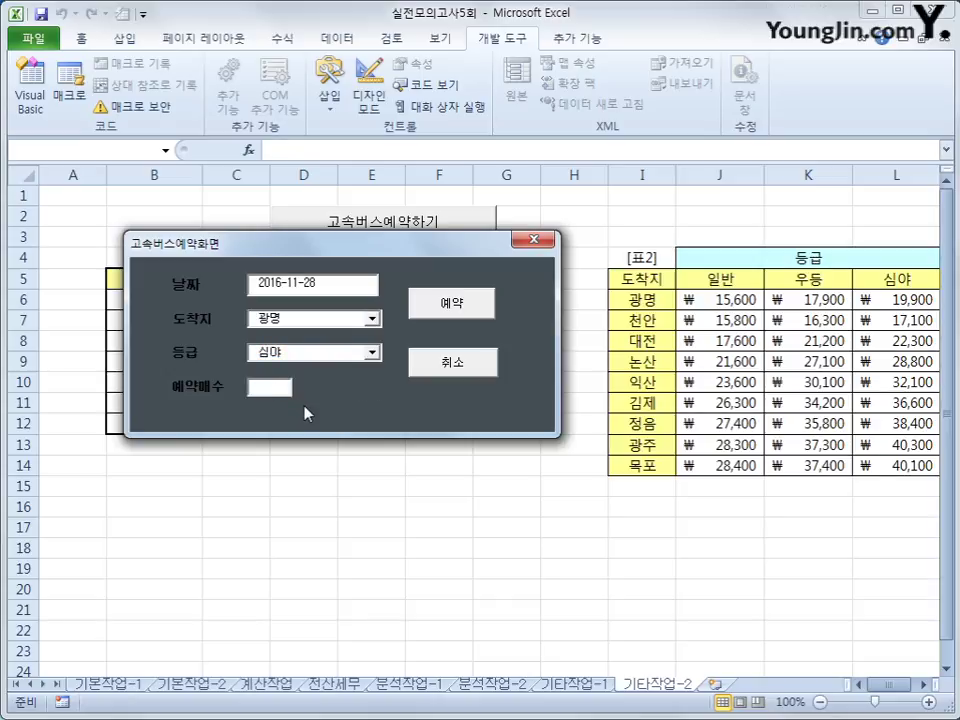
drag(393, 257, 429, 452)
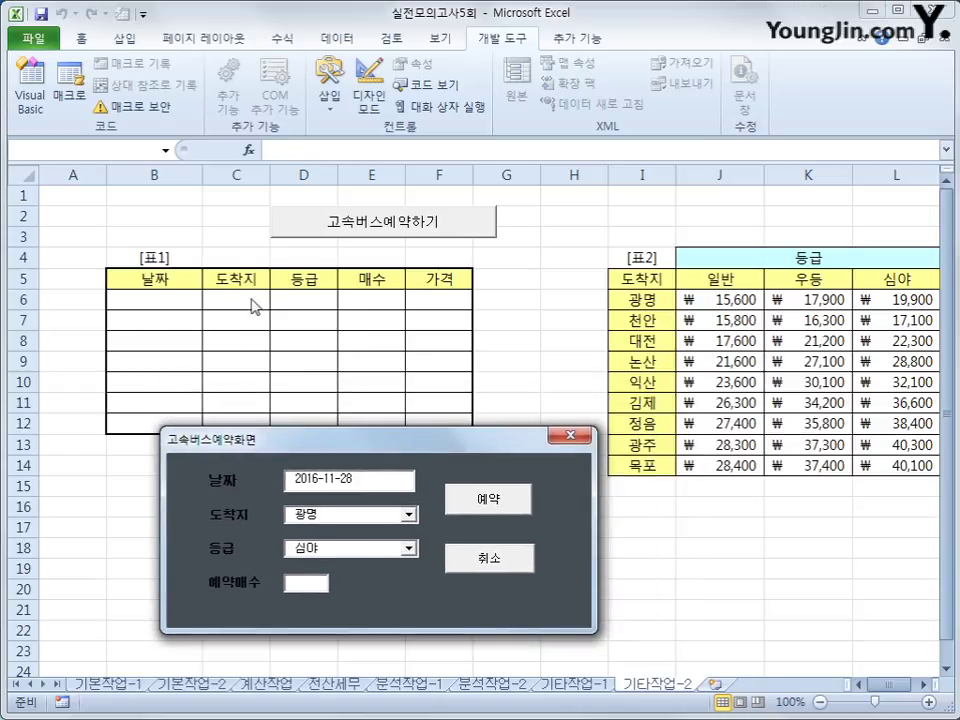
click(408, 548)
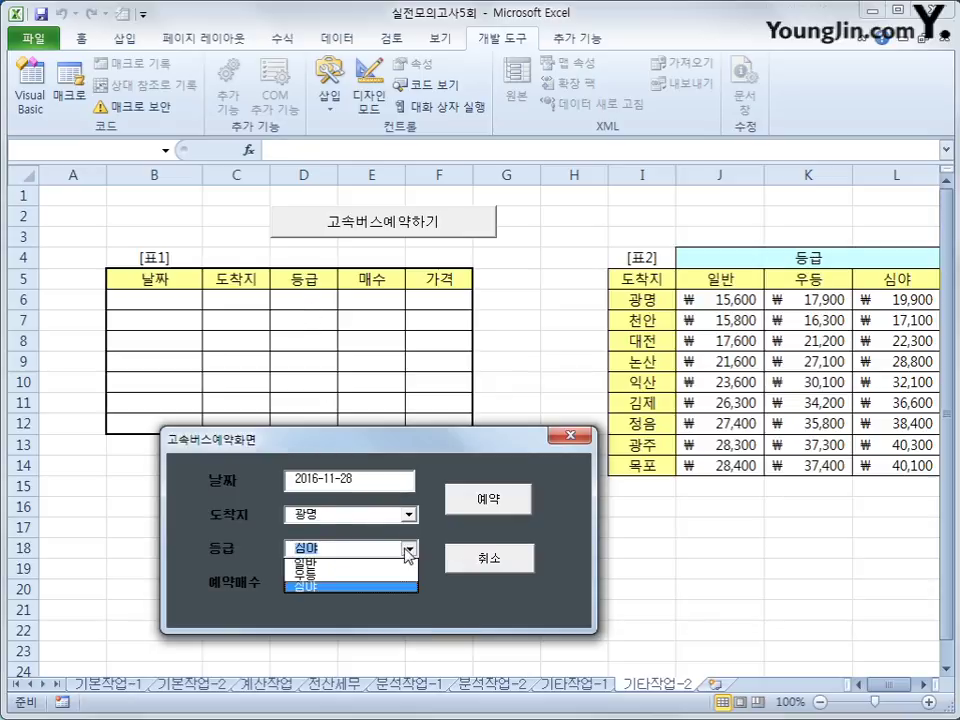
click(408, 550)
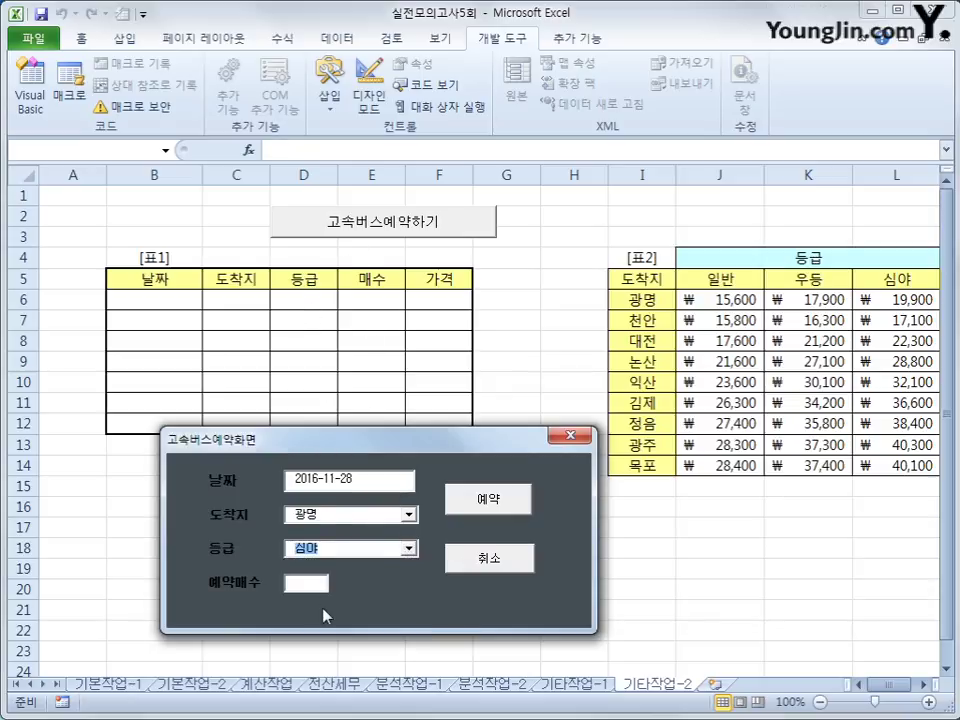
key(Tab)
text(1)
click(409, 514)
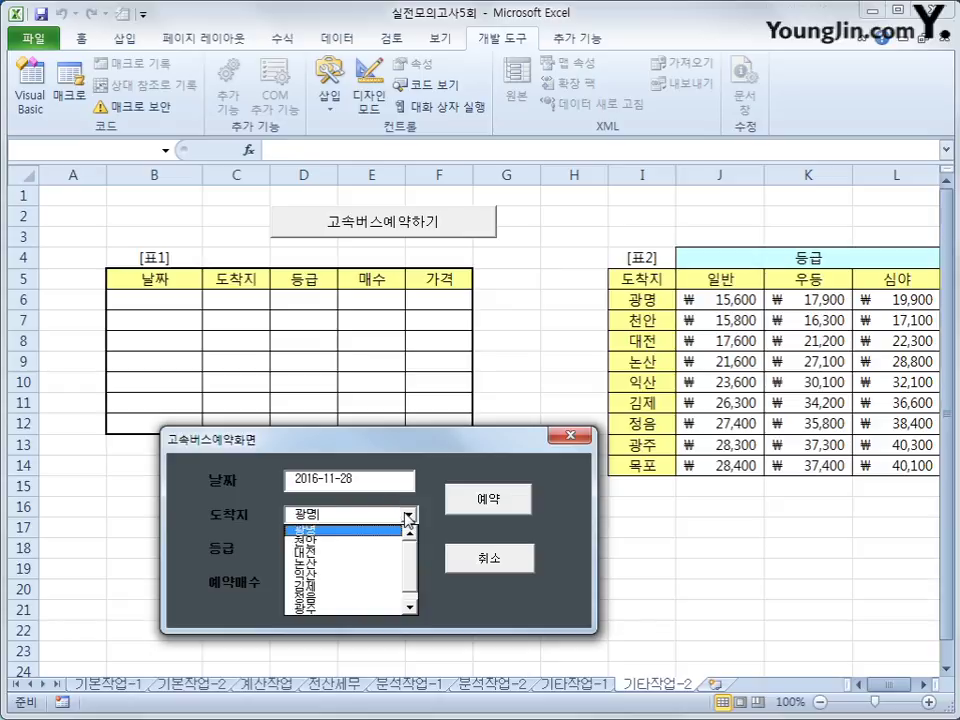
click(370, 531)
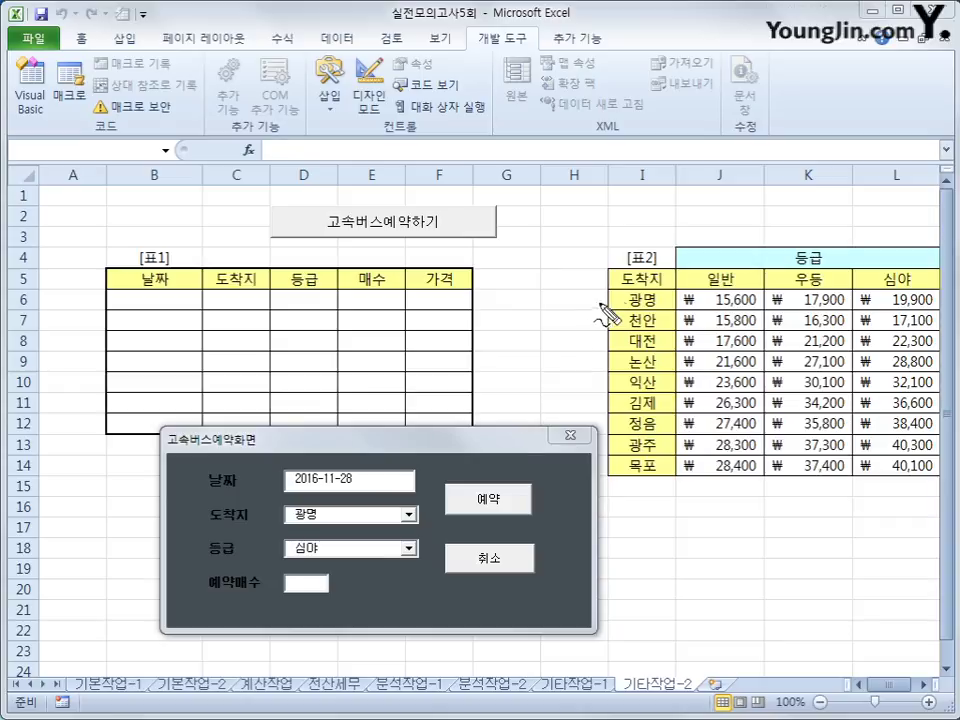
drag(620, 299, 43, 307)
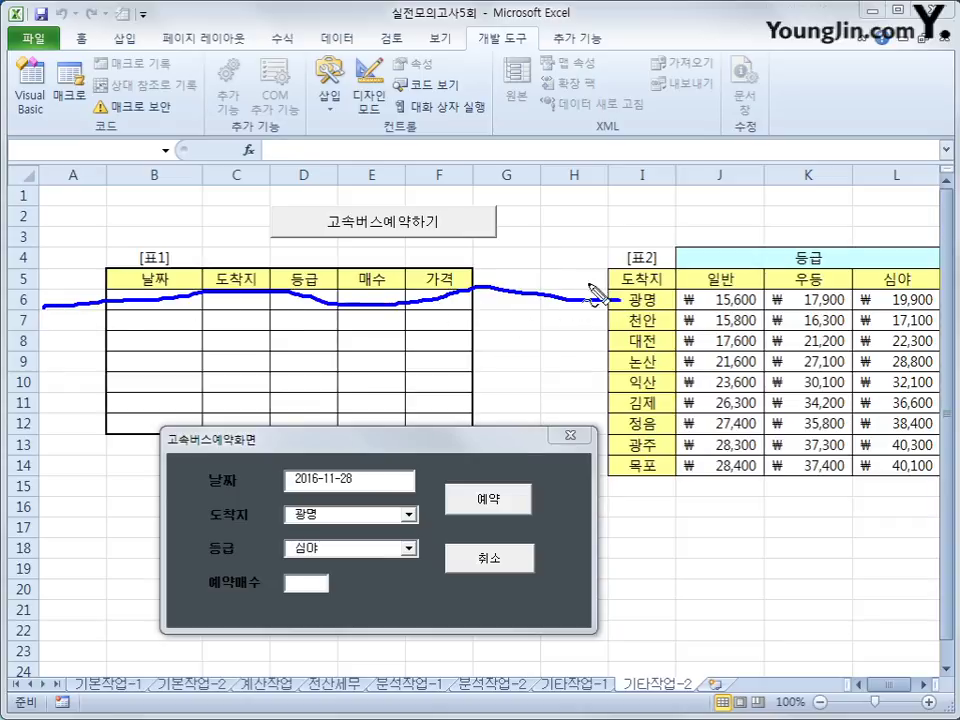
mouse_move(660, 310)
mouse_down()
mouse_move(630, 303)
mouse_move(640, 298)
mouse_up()
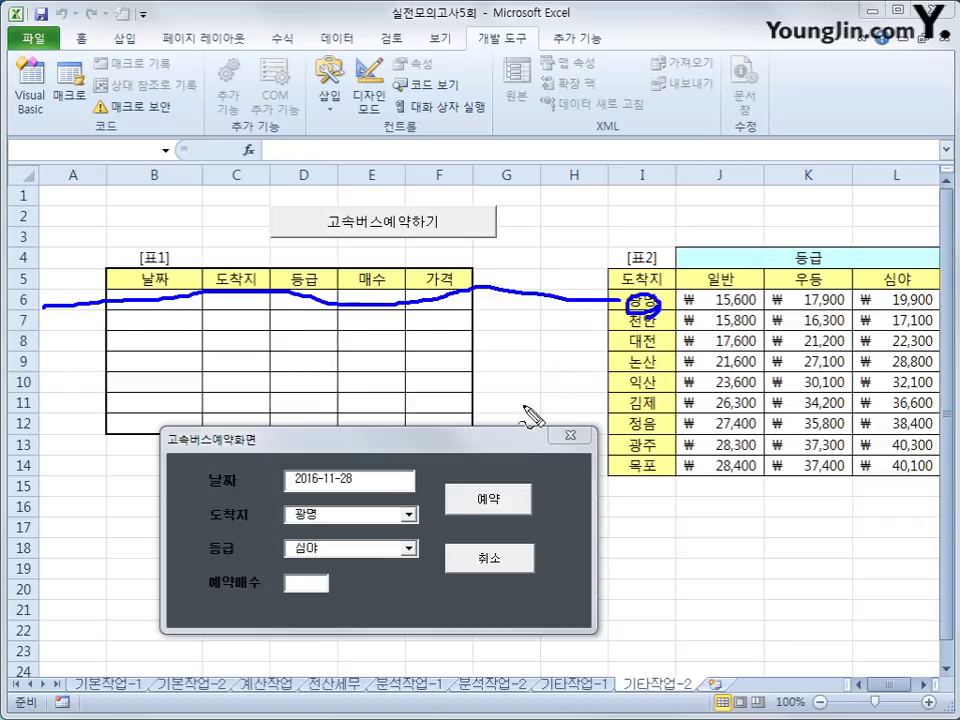
mouse_move(390, 512)
mouse_down()
mouse_move(612, 312)
mouse_move(608, 334)
mouse_up()
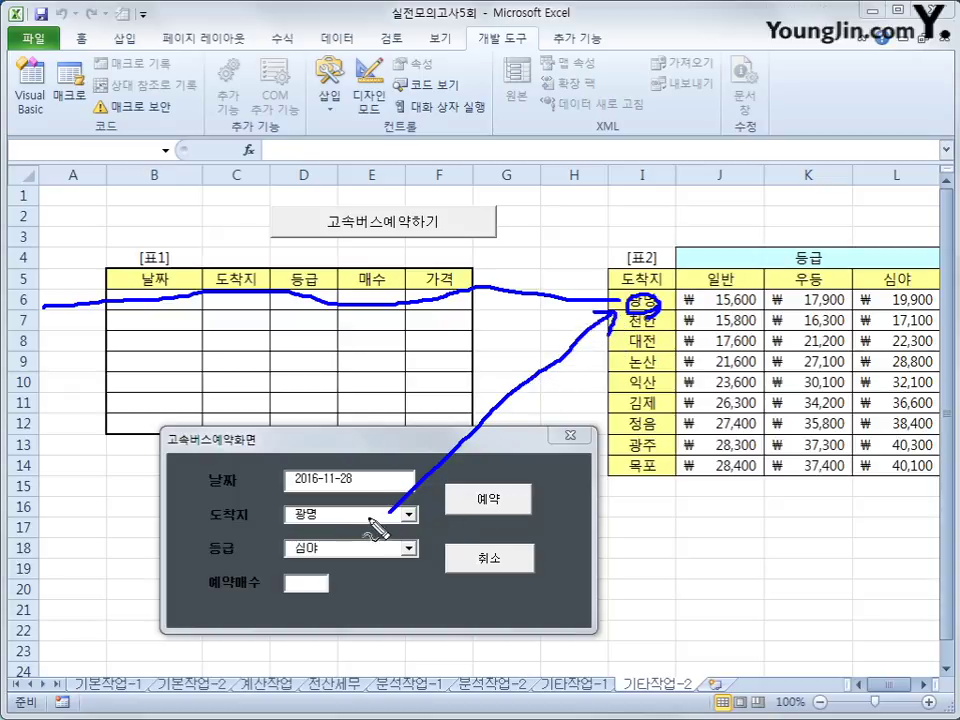
mouse_move(378, 506)
mouse_down()
mouse_move(364, 535)
mouse_move(370, 505)
mouse_up()
drag(632, 318, 634, 352)
mouse_move(607, 340)
mouse_down()
mouse_move(650, 338)
mouse_move(667, 358)
mouse_move(682, 352)
mouse_move(668, 345)
mouse_up()
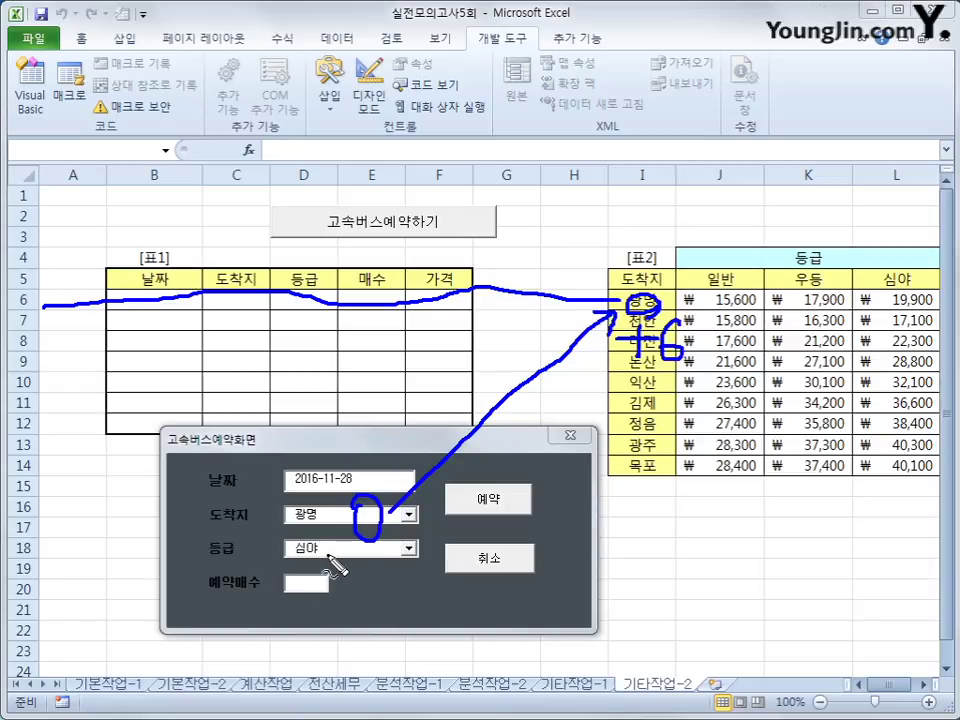
mouse_move(326, 570)
mouse_down()
mouse_move(300, 557)
mouse_move(315, 553)
mouse_move(324, 566)
mouse_up()
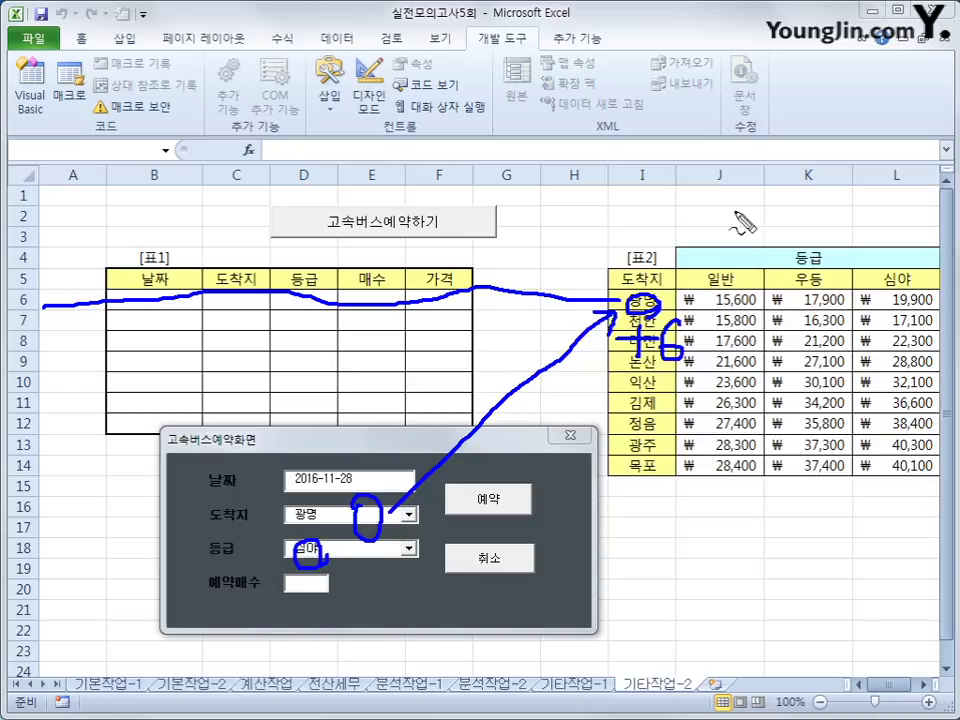
drag(720, 170, 740, 350)
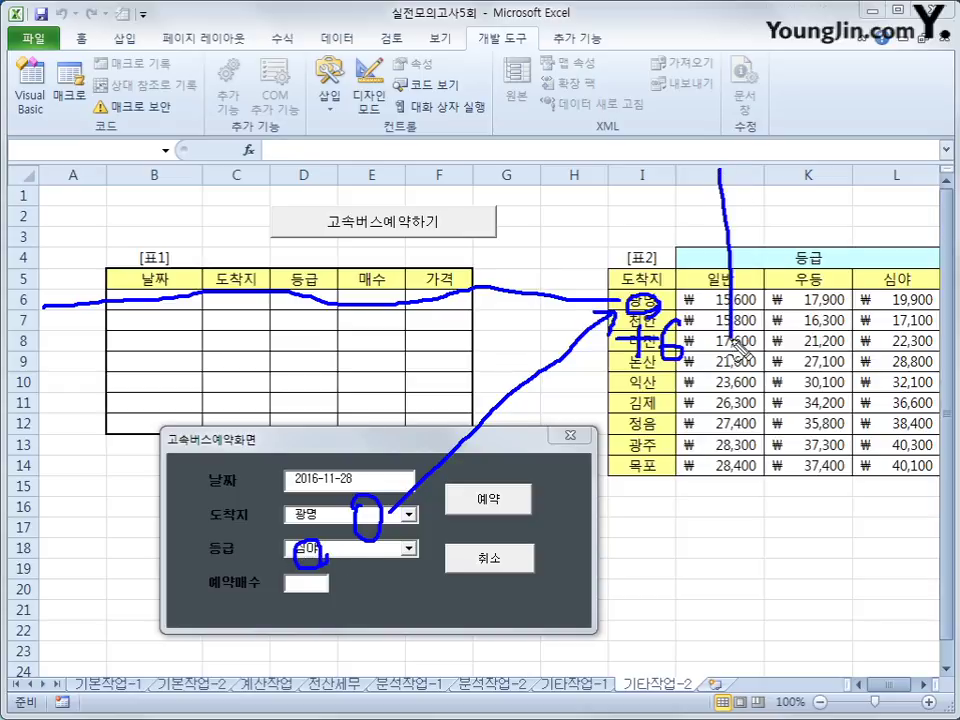
drag(806, 176, 806, 318)
drag(895, 176, 898, 305)
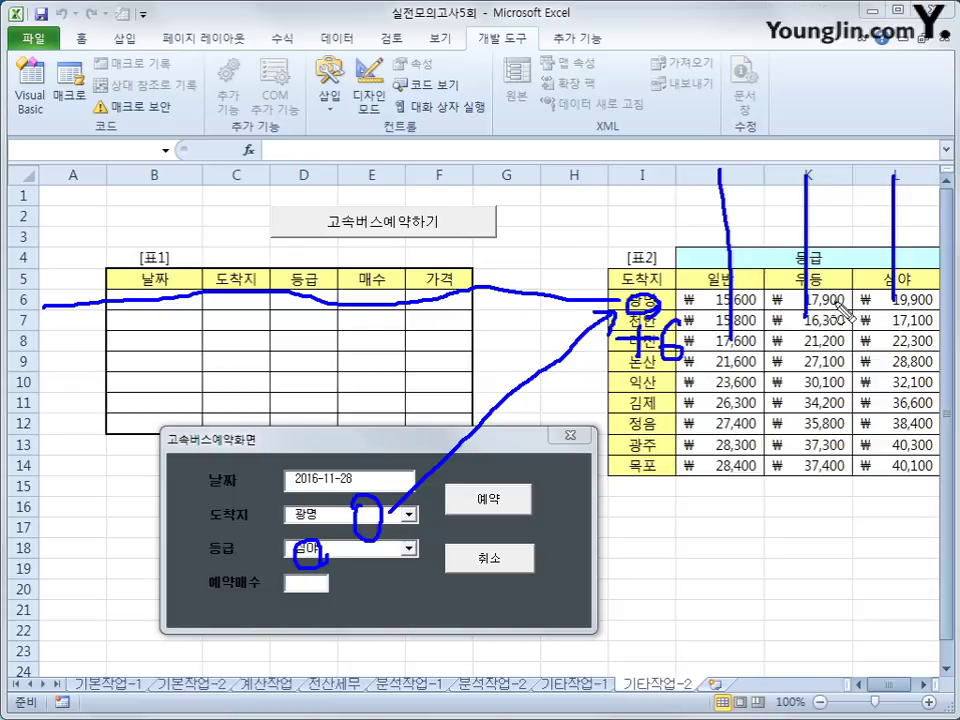
drag(88, 178, 94, 201)
mouse_move(160, 192)
mouse_down()
mouse_move(190, 200)
mouse_move(245, 171)
mouse_up()
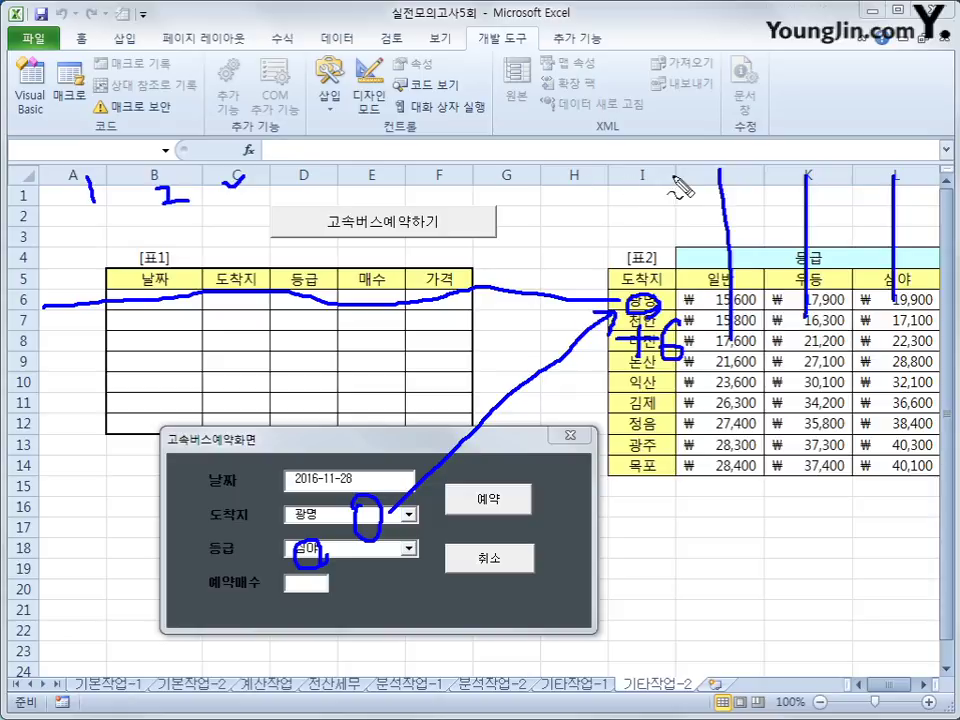
mouse_move(689, 179)
mouse_down()
mouse_move(684, 212)
mouse_move(739, 204)
mouse_move(724, 197)
mouse_up()
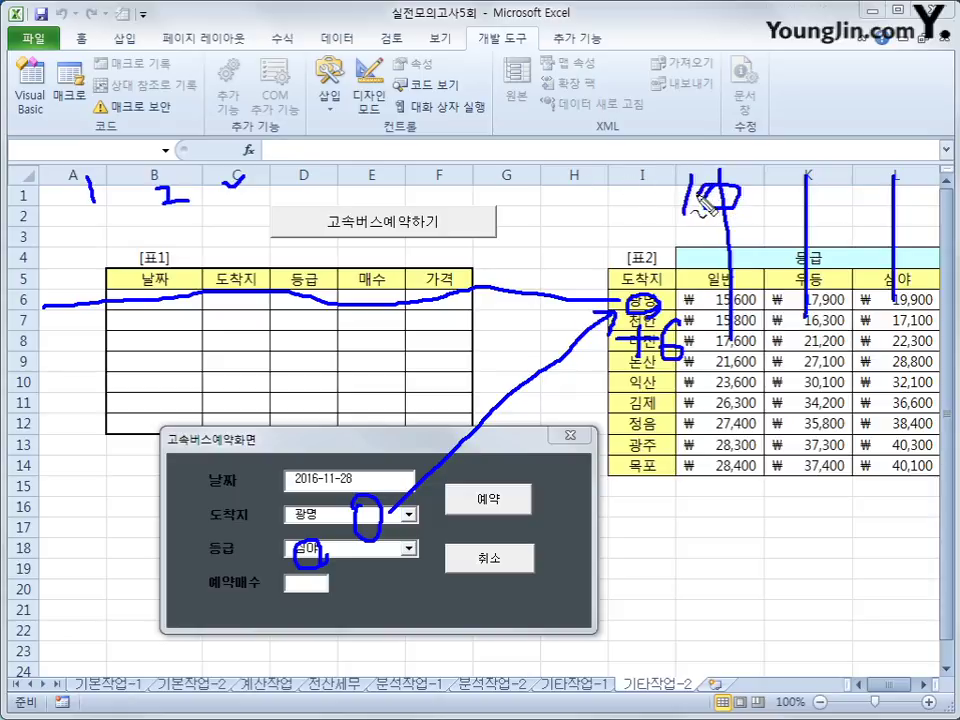
drag(790, 190, 801, 225)
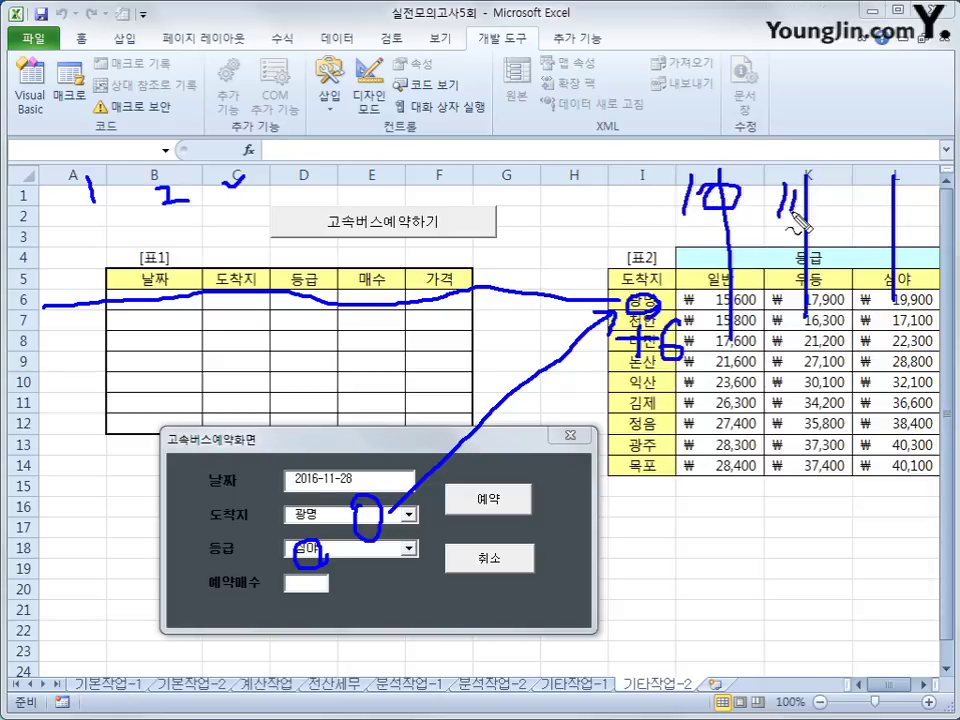
mouse_move(874, 192)
mouse_down()
mouse_move(860, 218)
mouse_move(908, 224)
mouse_up()
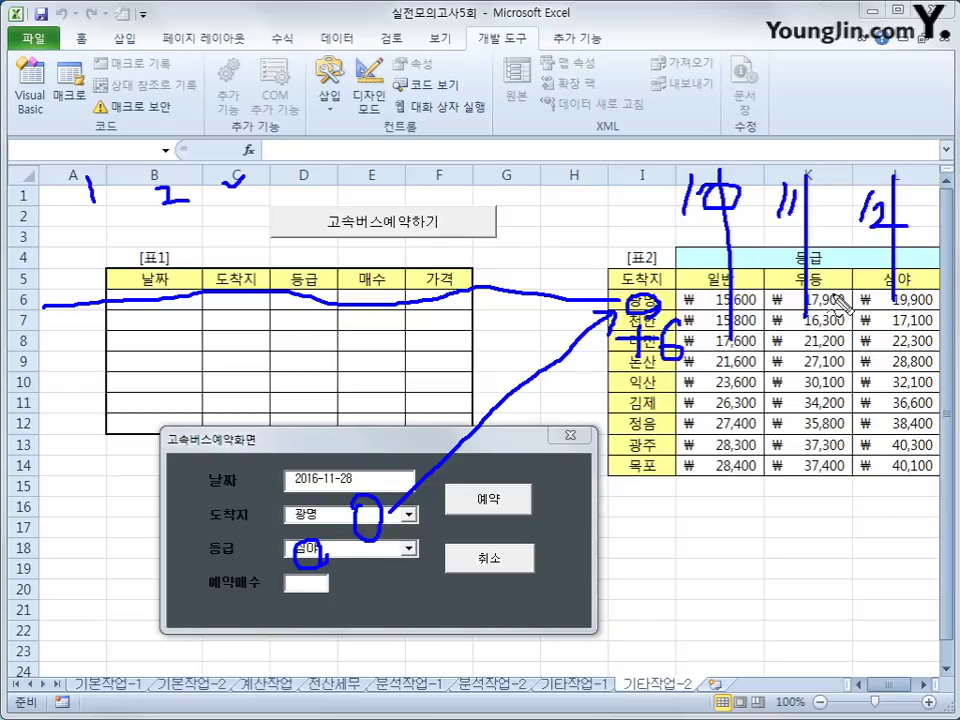
drag(441, 298, 446, 314)
key(Escape)
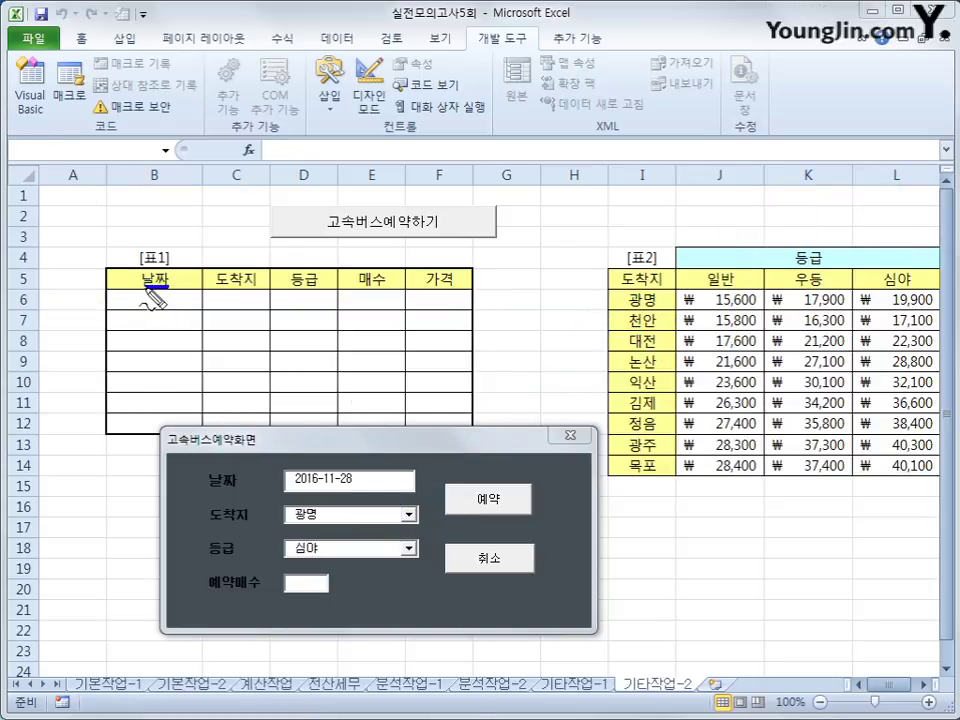
mouse_move(152, 270)
mouse_down()
mouse_move(140, 280)
mouse_move(168, 290)
mouse_move(232, 256)
mouse_move(230, 270)
mouse_up()
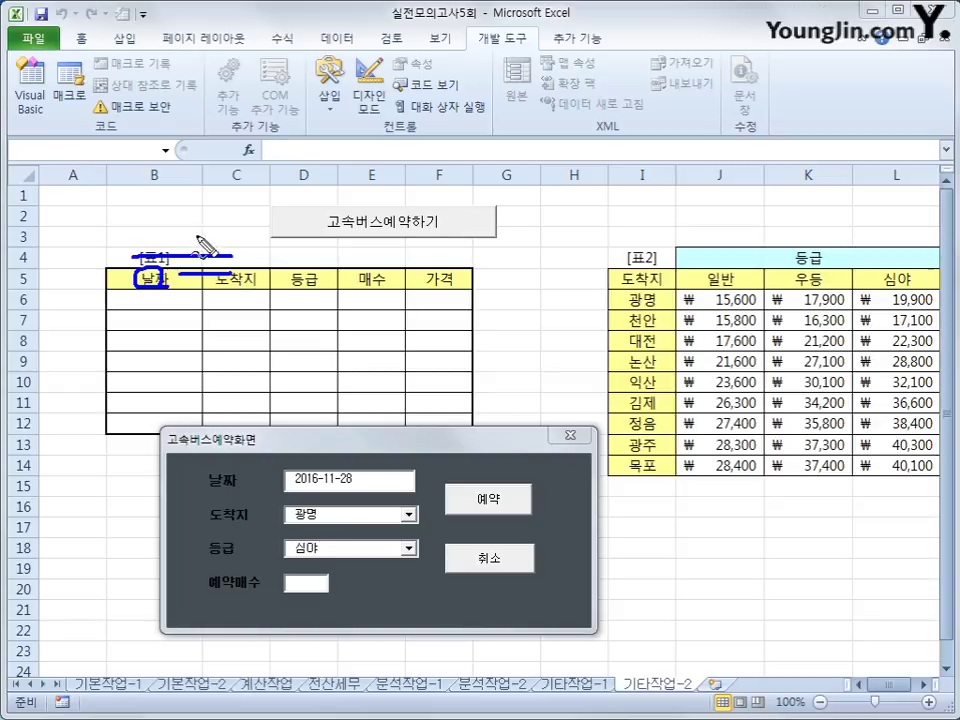
mouse_move(208, 196)
mouse_down()
mouse_move(172, 212)
mouse_move(214, 233)
mouse_move(196, 244)
mouse_up()
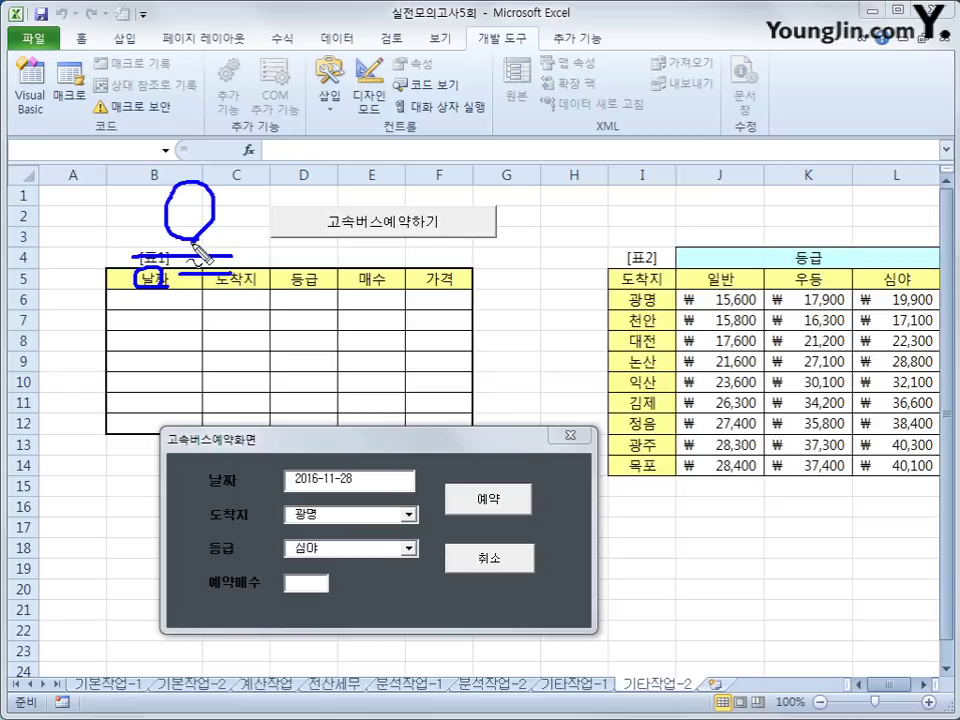
mouse_move(92, 210)
mouse_down()
mouse_move(106, 230)
mouse_move(138, 224)
mouse_move(128, 236)
mouse_move(144, 233)
mouse_up()
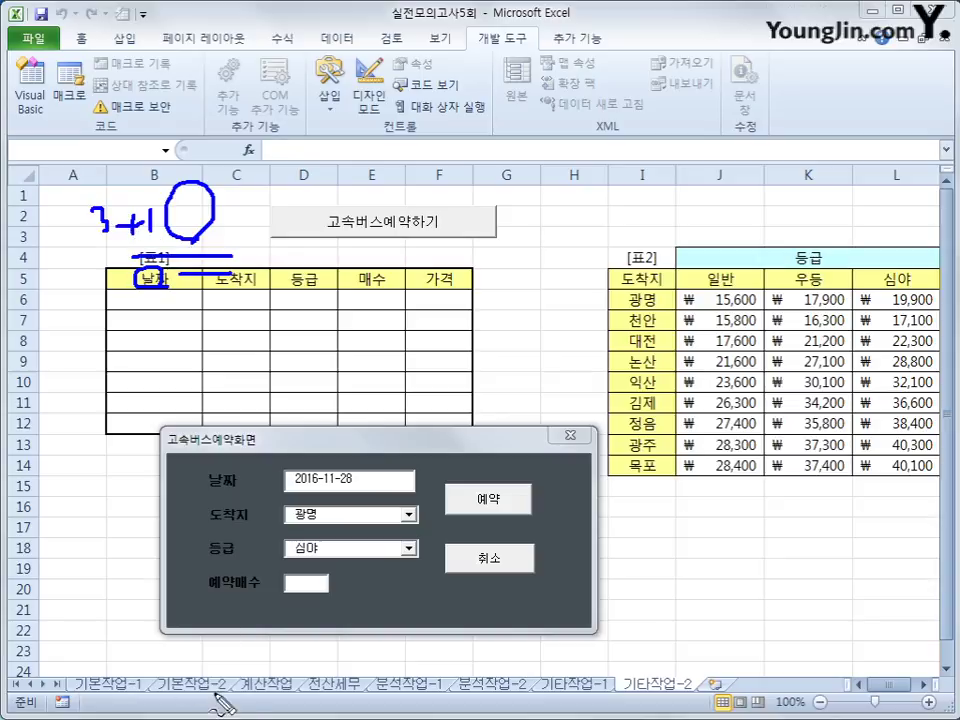
key(Escape)
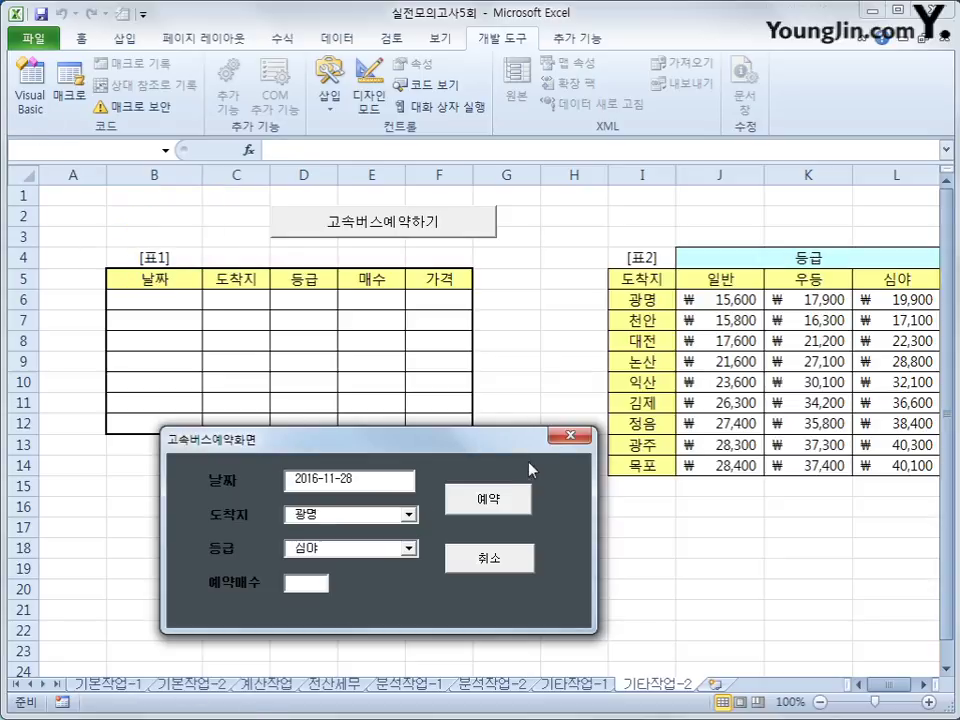
Close the reservation form and create the Click event procedure for cmd예약 in the Visual Basic editor.
key(Escape)
click(30, 92)
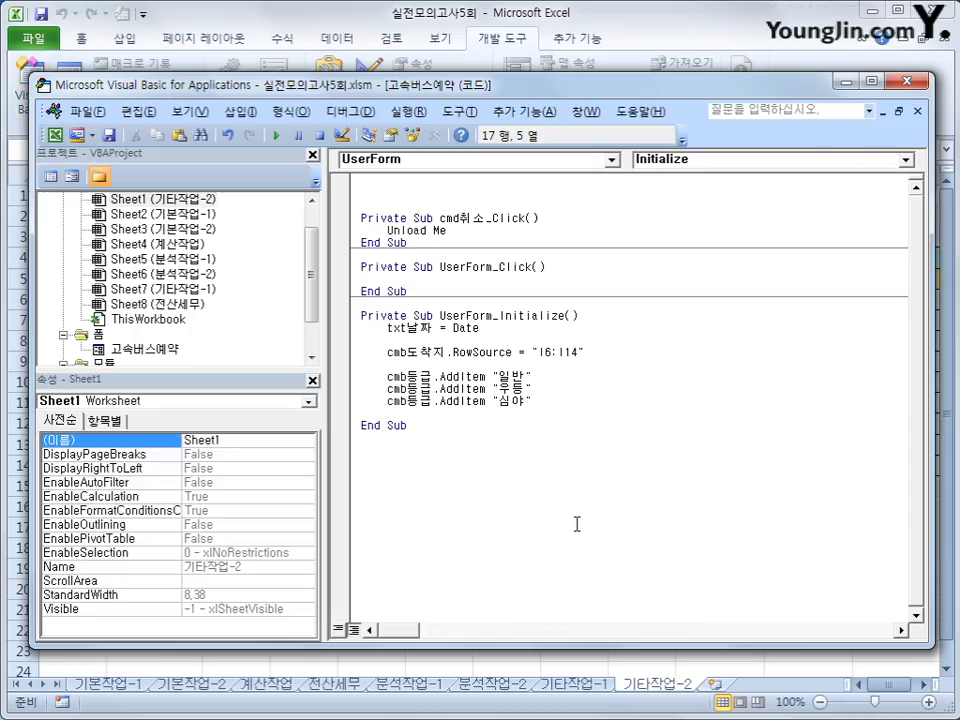
click(431, 158)
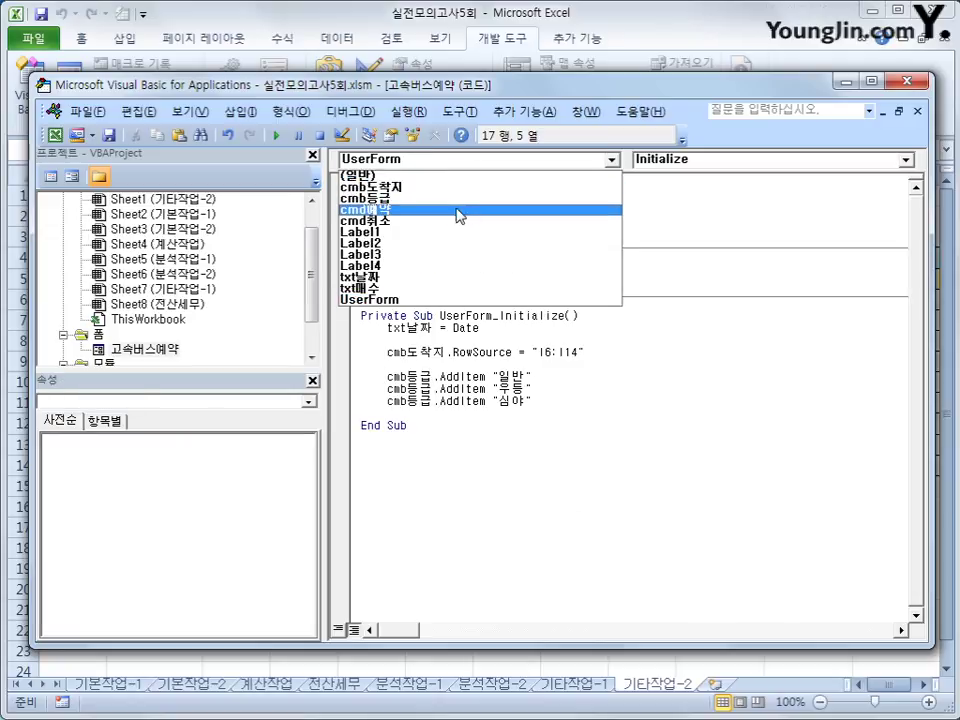
click(459, 212)
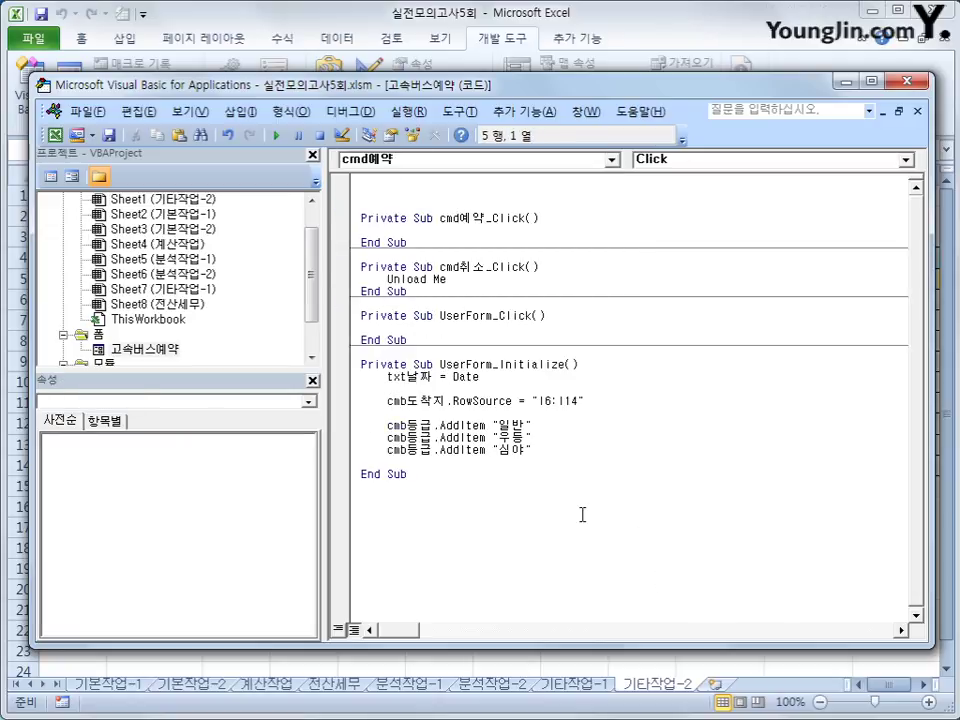
Write i = Range("B5").CurrentRegion.Rows.Count + 4 as the first statement of cmd예약_Click.
key(Return)
key(Tab)
text(i)
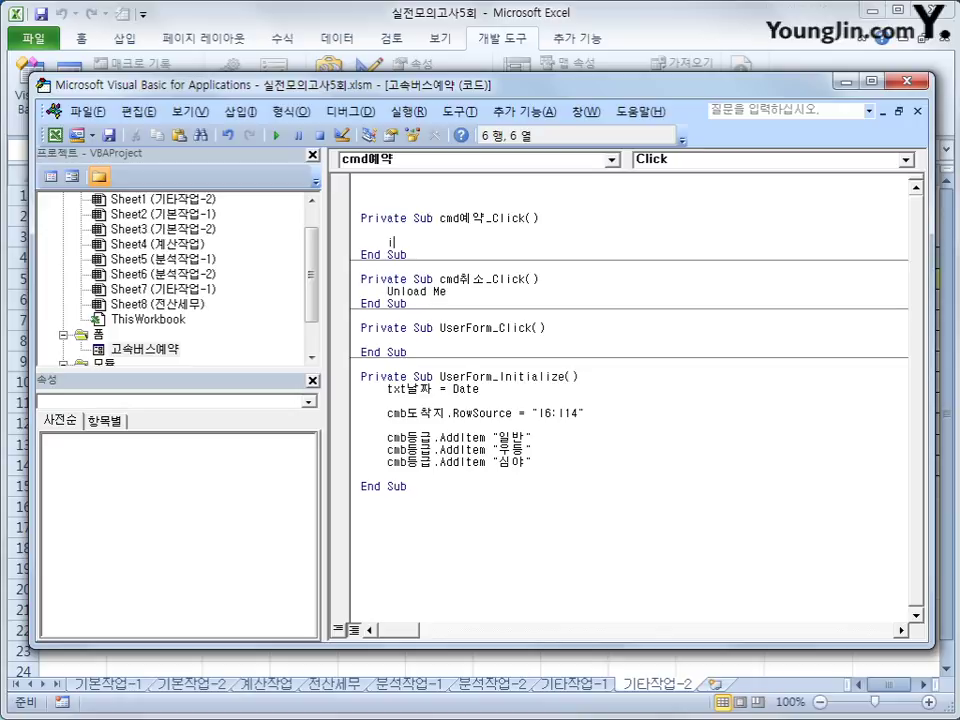
text( = range("B)
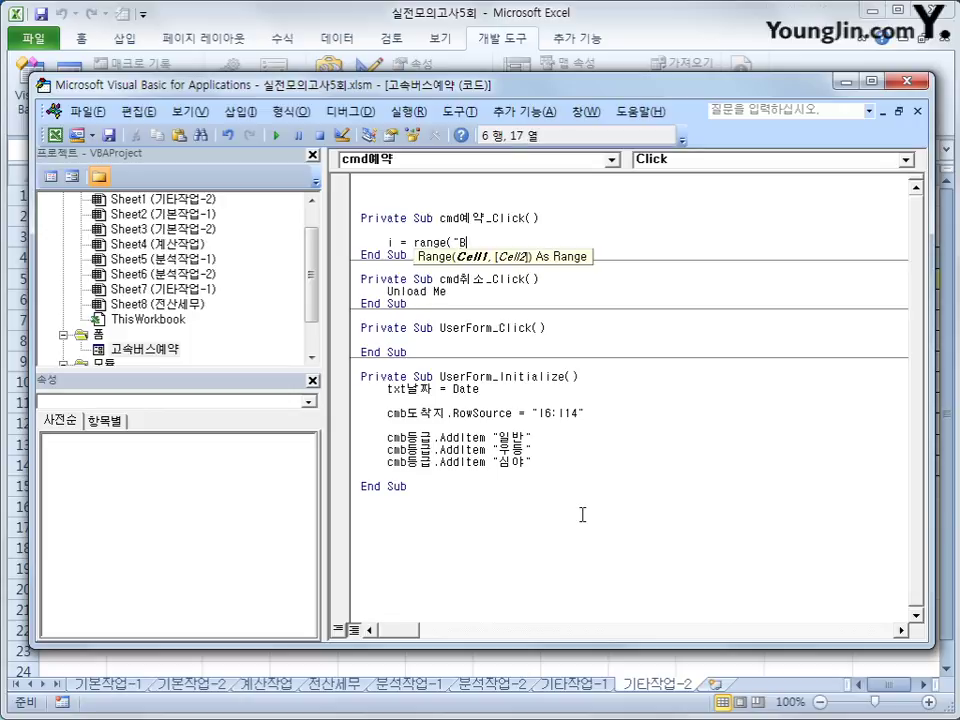
text(5").cu)
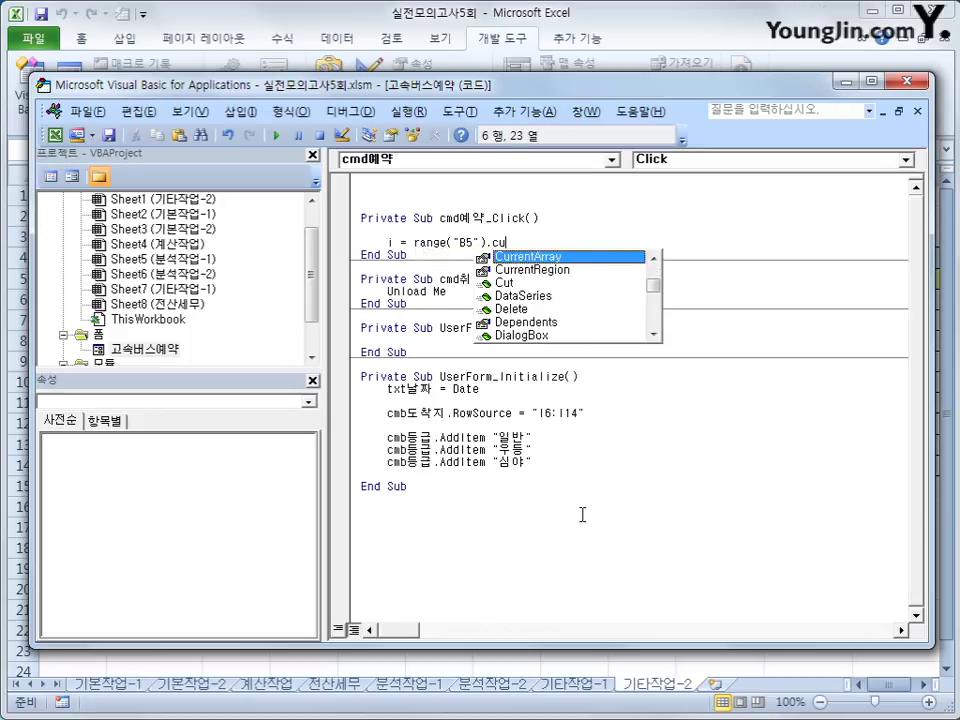
key(Down)
key(Tab)
text(.CurrentRegion.Rows.)
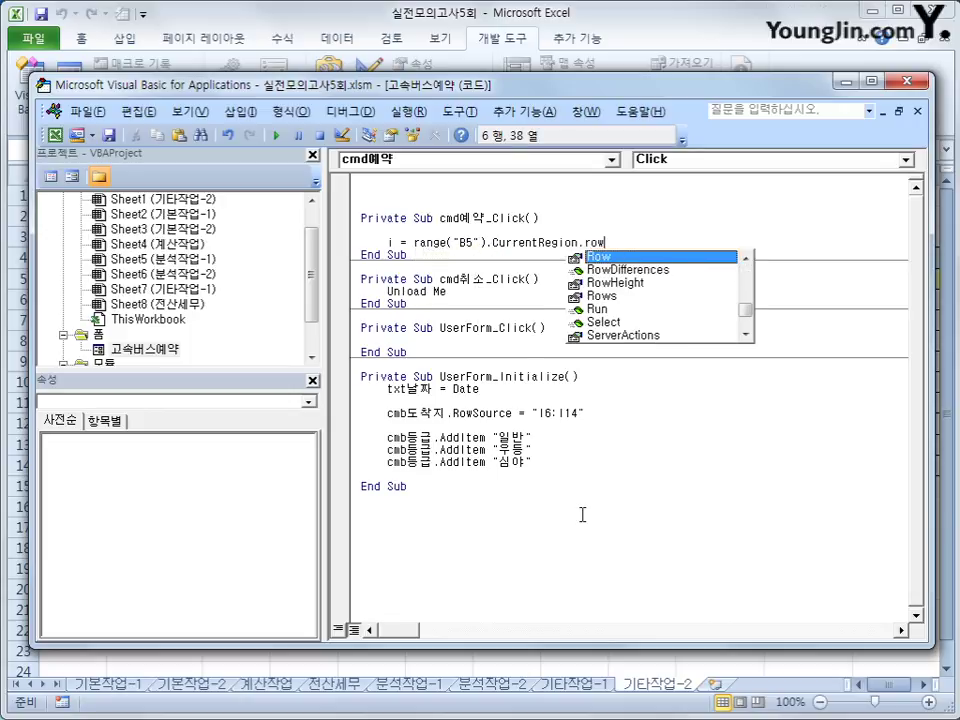
text(Count + 4)
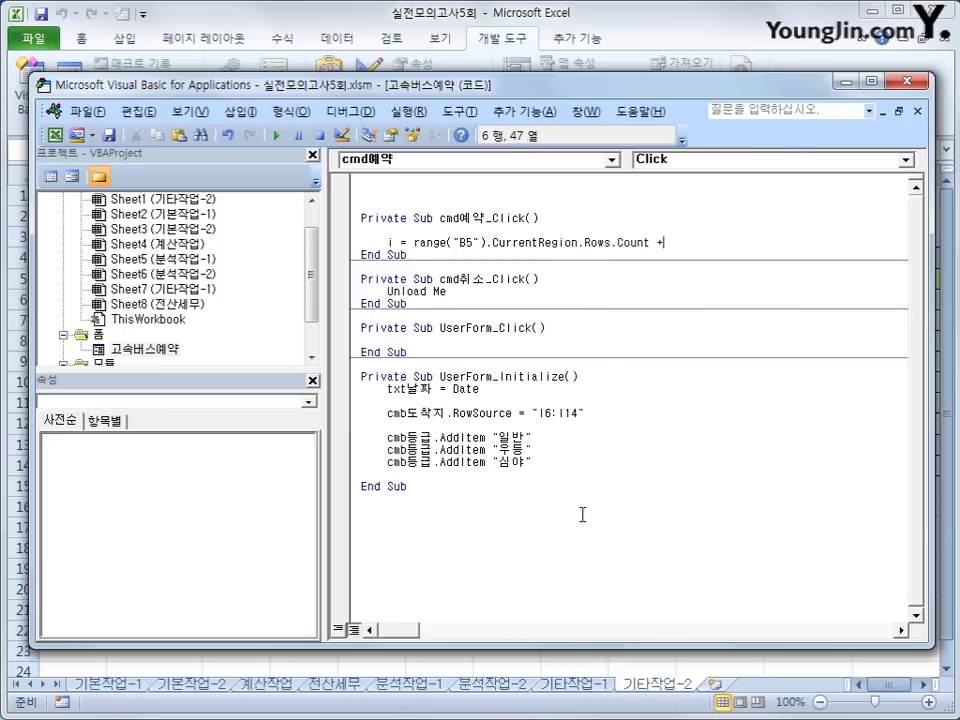
Add the statement Cells(i, 2) = txt날짜 below the row-count line in cmd예약_Click.
key(Return)
key(Return)
text(cells(i)
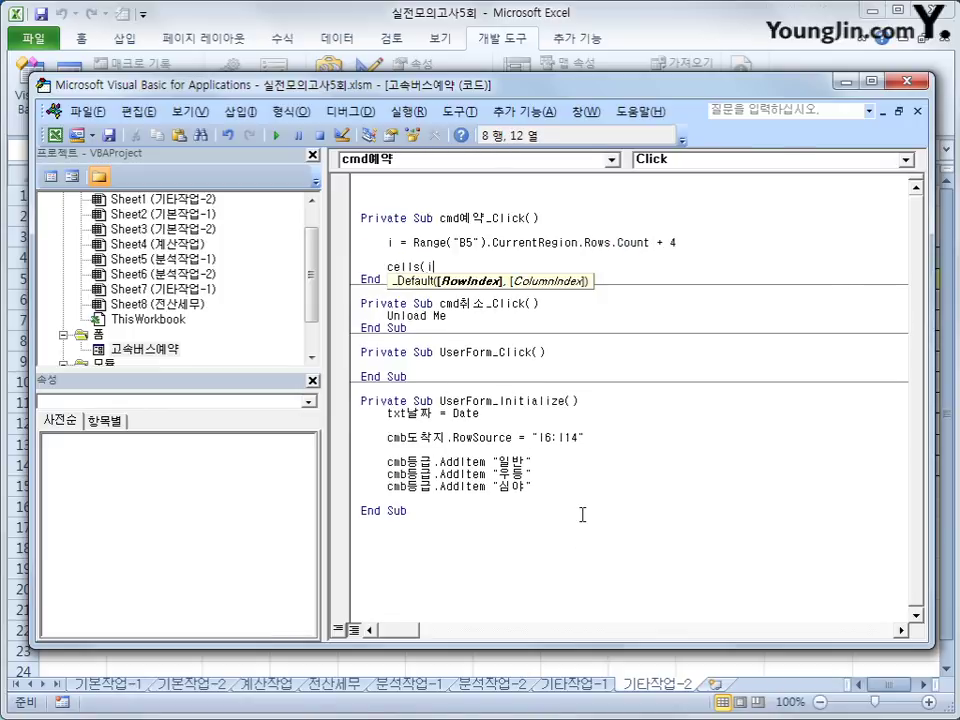
text(,2))
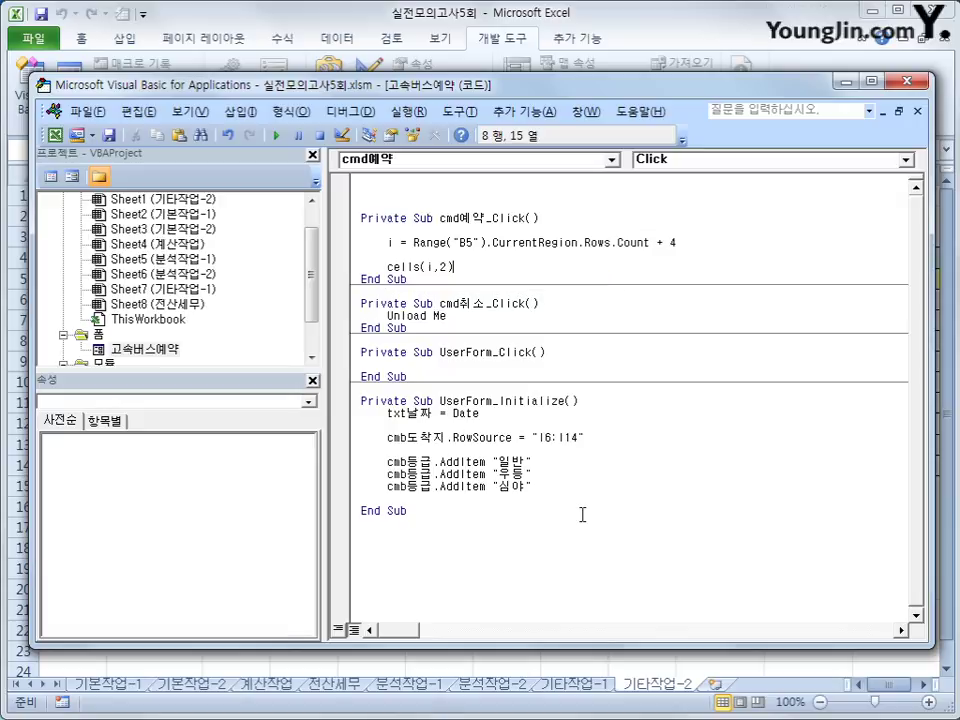
text( =ㅅㅌ)
key(BackSpace)
key(BackSpace)
text(txt날짜)
key(Return)
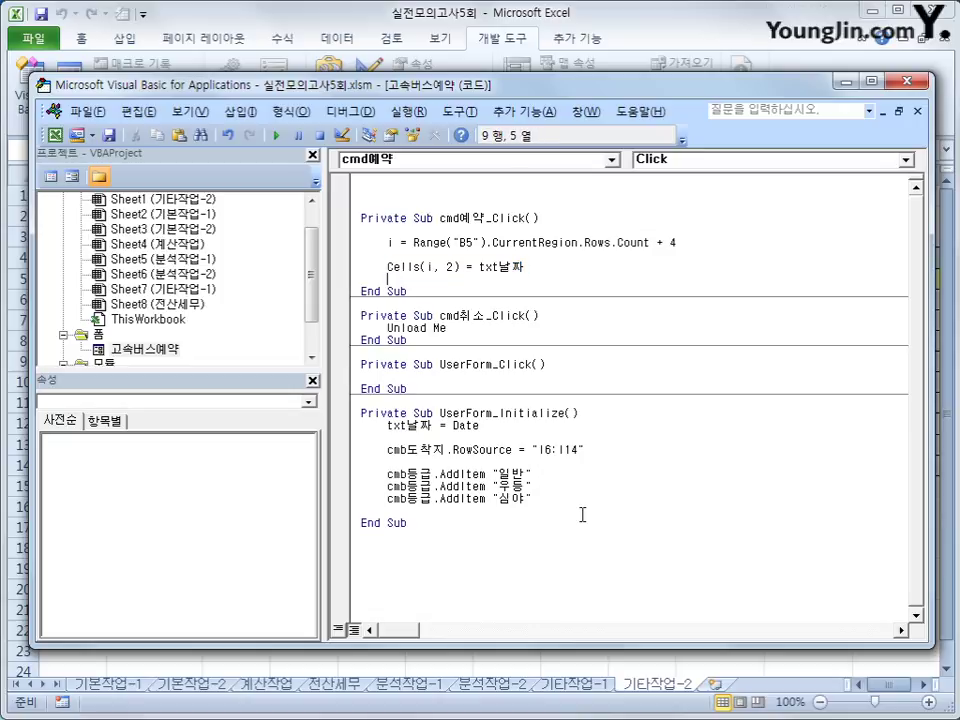
Duplicate the txt날짜 statement and edit the copy into Cells(i, 3) = cmb도착지.
text(Cells(i, 2) = txt날짜)
key(Return)
key(Up)
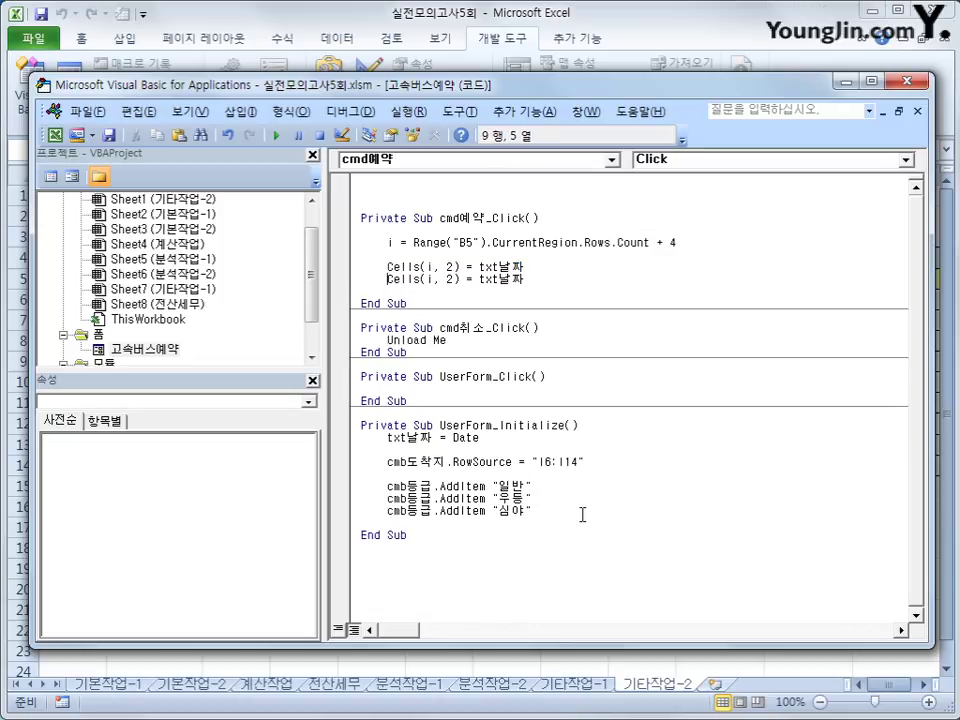
key(Right)
key(Right)
key(Right)
key(Right)
key(Right)
text(3)
key(Delete)
key(End)
key(BackSpace)
key(BackSpace)
key(BackSpace)
key(BackSpace)
text(cmb)
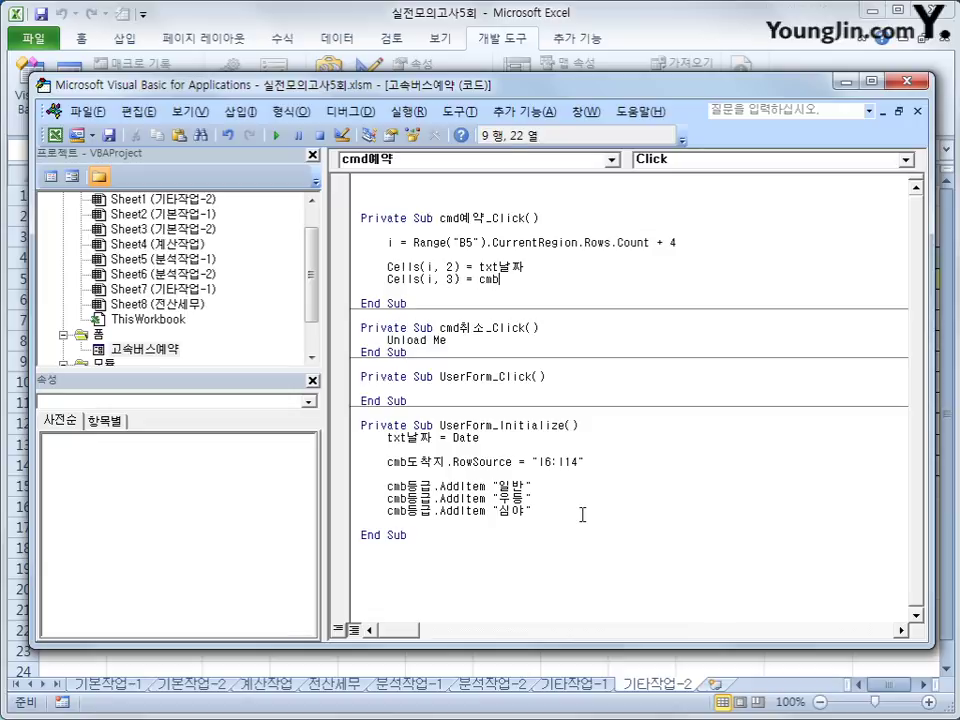
text(도착지)
key(Down)
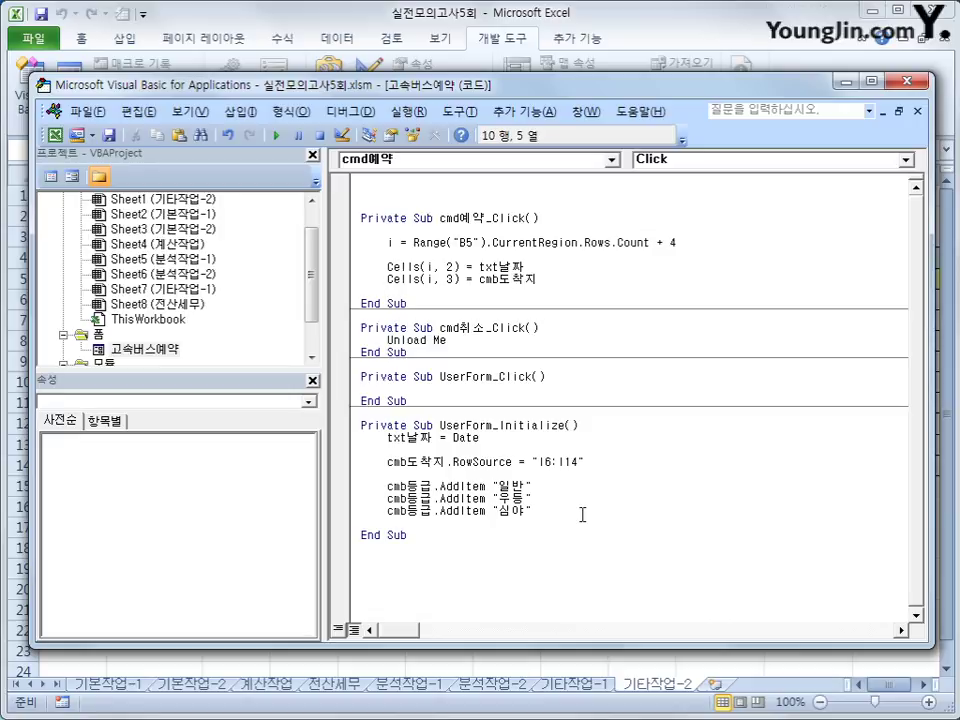
Add another copy of the txt날짜 statement and edit it into Cells(i, 4) = cmb등급.
text(Cells(i, 2) = txt날짜)
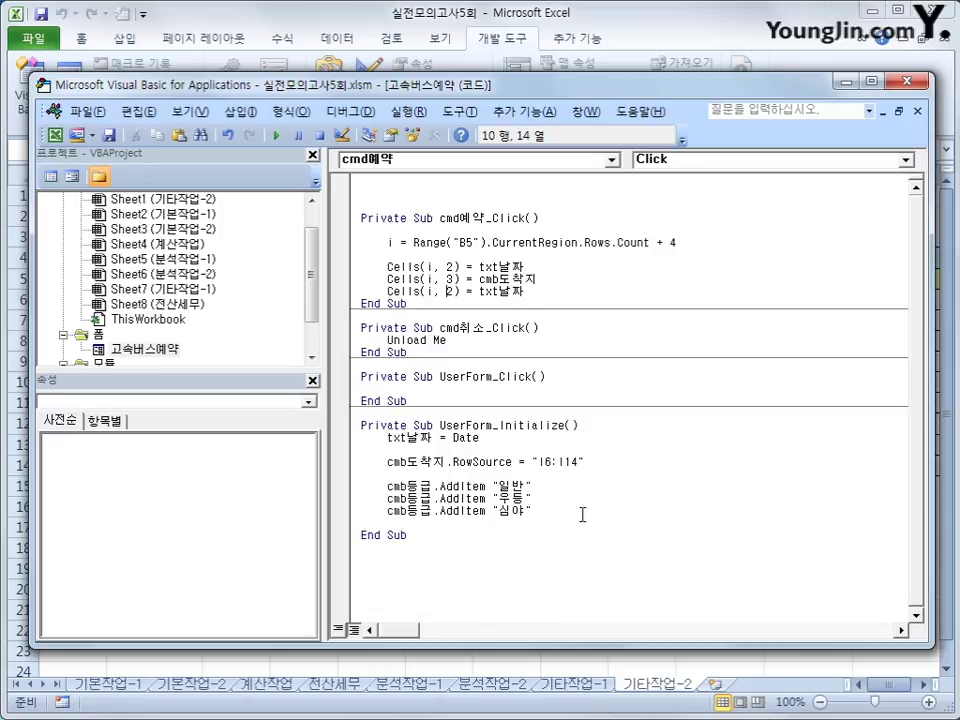
key(Delete)
text(4)
key(End)
key(BackSpace)
key(BackSpace)
key(BackSpace)
key(BackSpace)
key(BackSpace)
text(cmb등급)
key(Return)
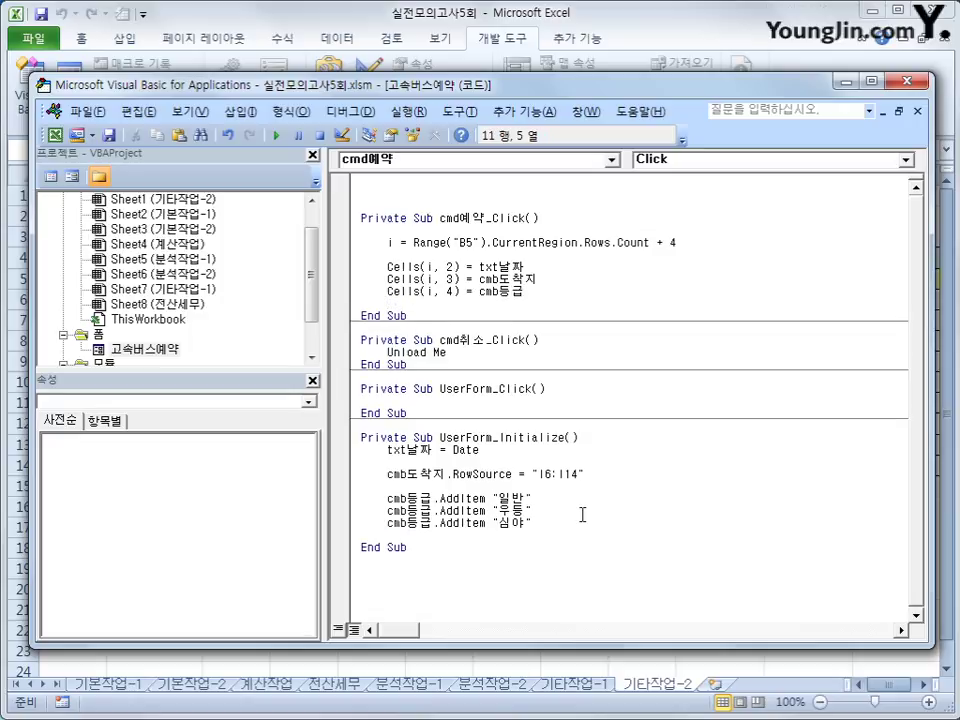
Add the statement Cells(i, 5) = txt매수.Value, reusing the copied txt날짜 line.
key(Return)
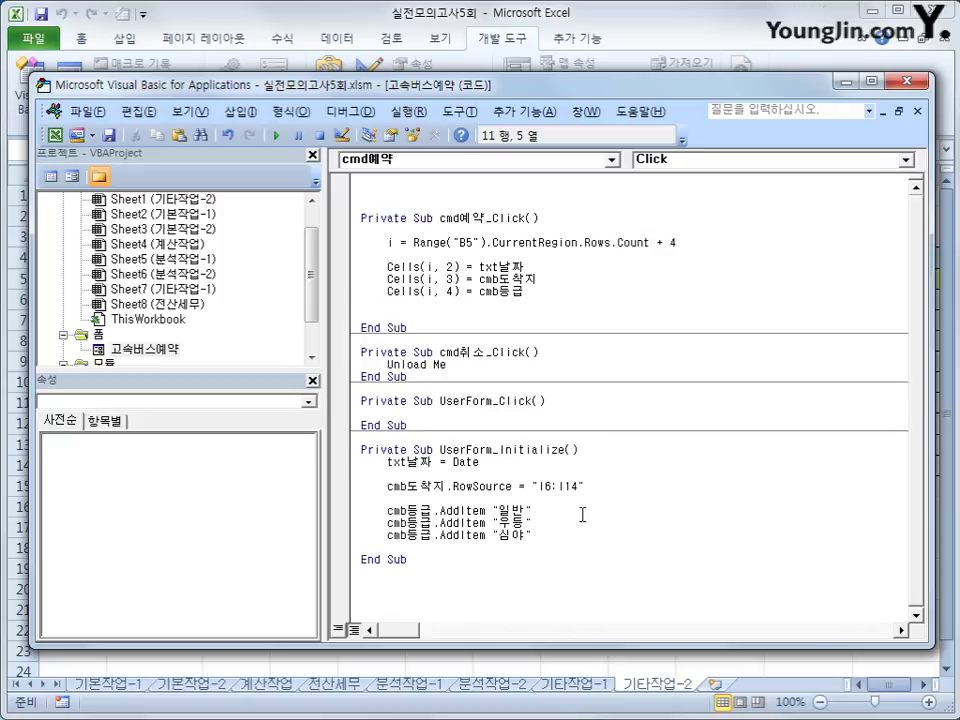
text(Cells(i, 2) = txt날짜)
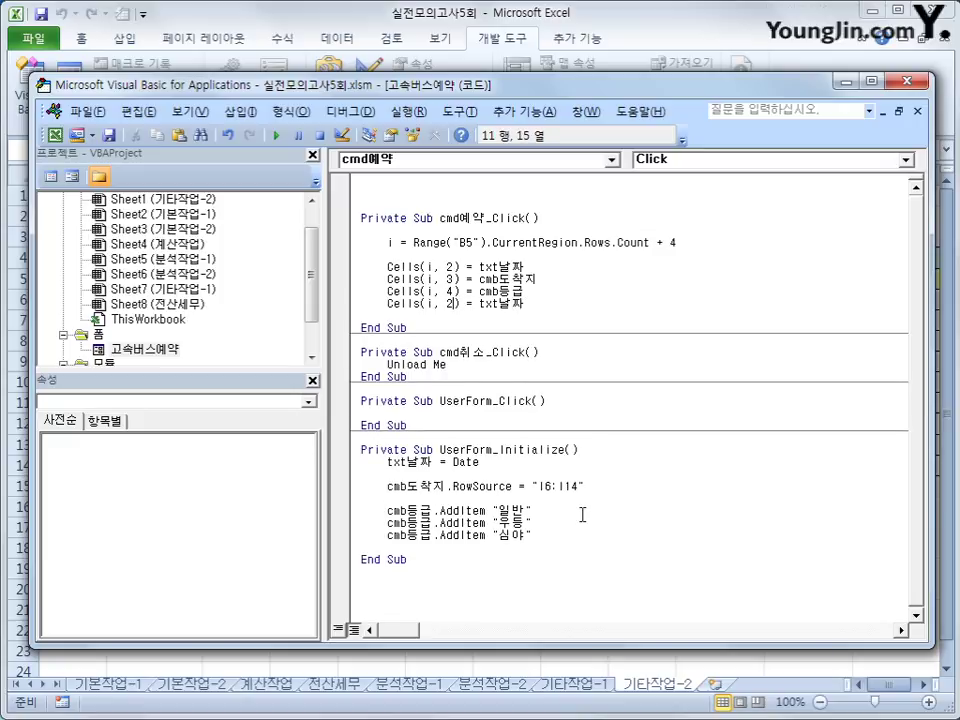
key(BackSpace)
key(BackSpace)
key(BackSpace)
text(매수.v)
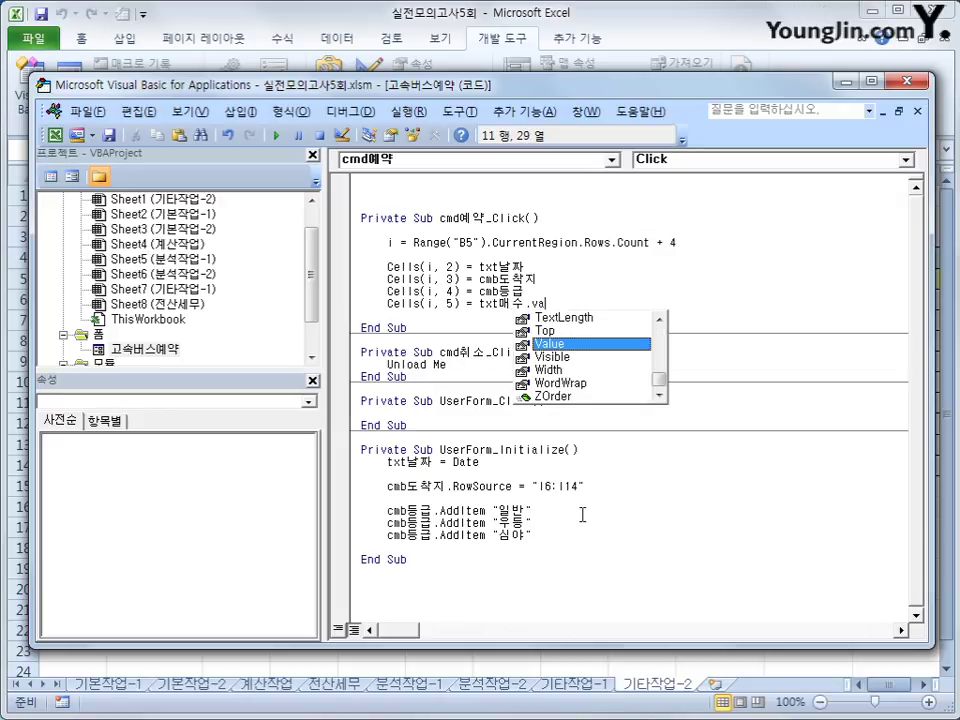
text(a)
key(Return)
key(Return)
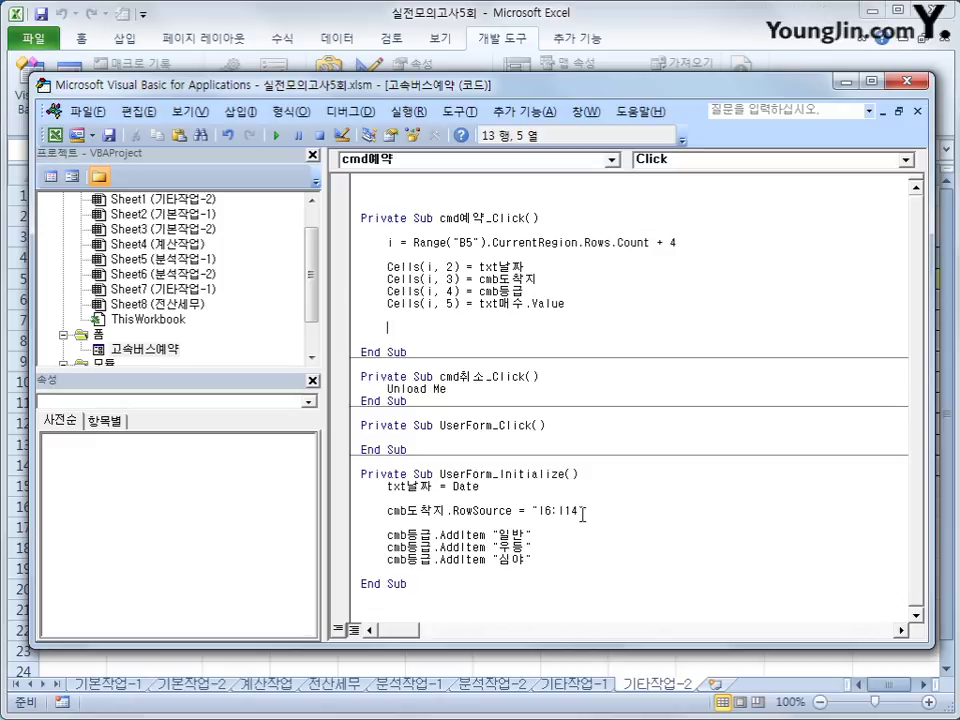
Start a conditional block below the cell assignments with If cmb등급 = "일반" Then.
text(i)
key(BackSpace)
key(BackSpace)
text(if m)
key(BackSpace)
text(cmb등급 )
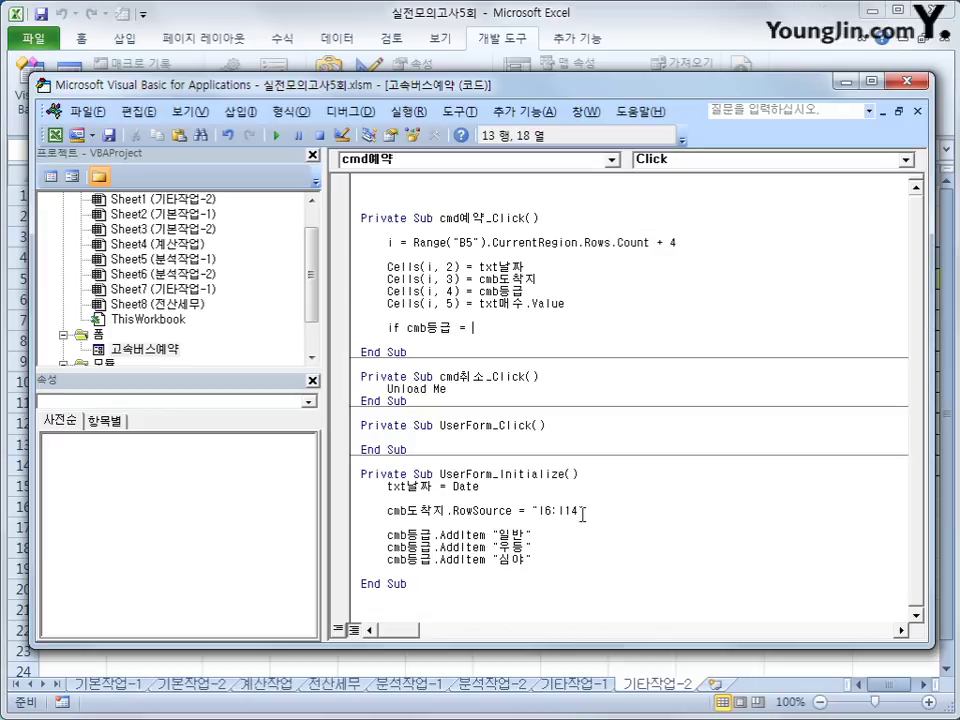
text(= "dlfq)
key(BackSpace)
key(Hangul)
text(ㅇ)
text(반")
key(Hangul)
text(then)
key(Return)
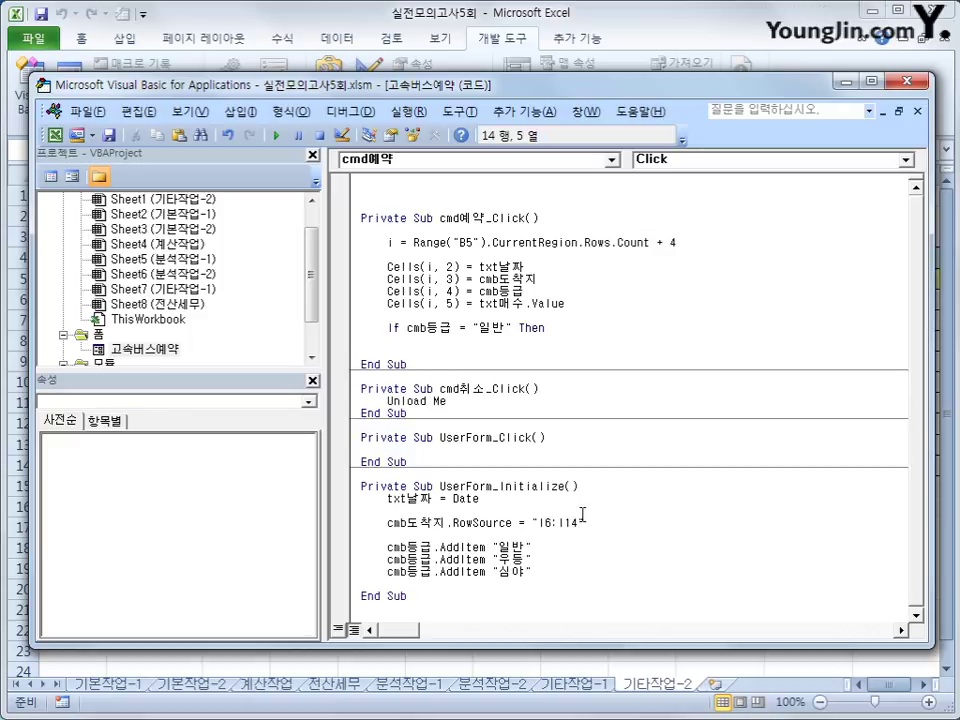
Inside the 일반 condition, write Cells(i, 6) = Cells(cmb도착지.ListIndex + 6, 10) * Cells(i, 5).
text(ㅊㄷ)
key(BackSpace)
key(BackSpace)
key(Hangul)
text(cells()
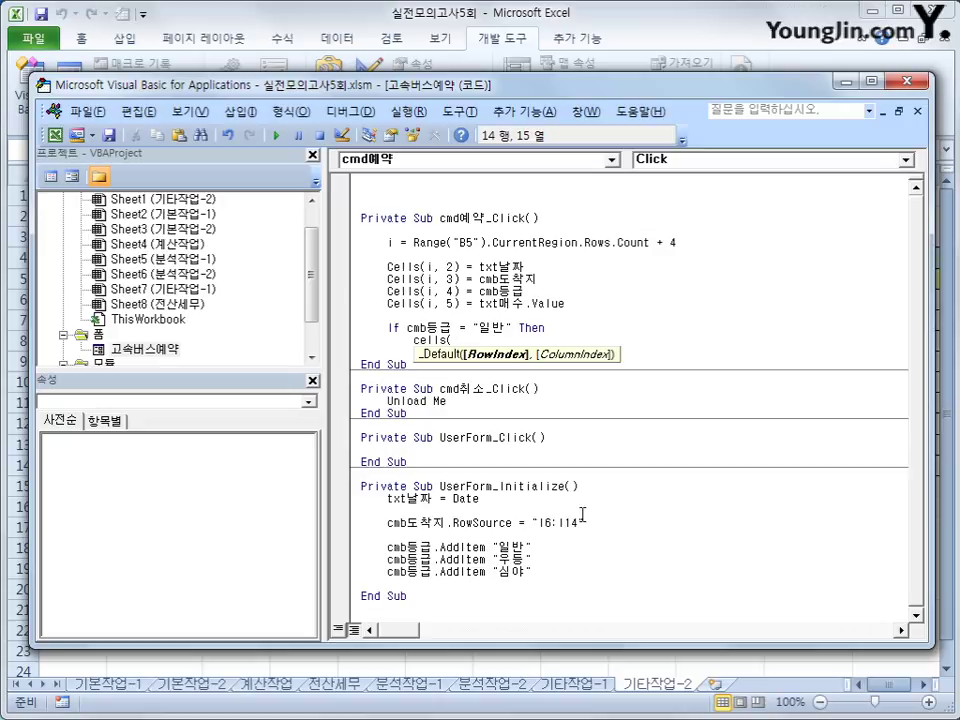
text(i,6))
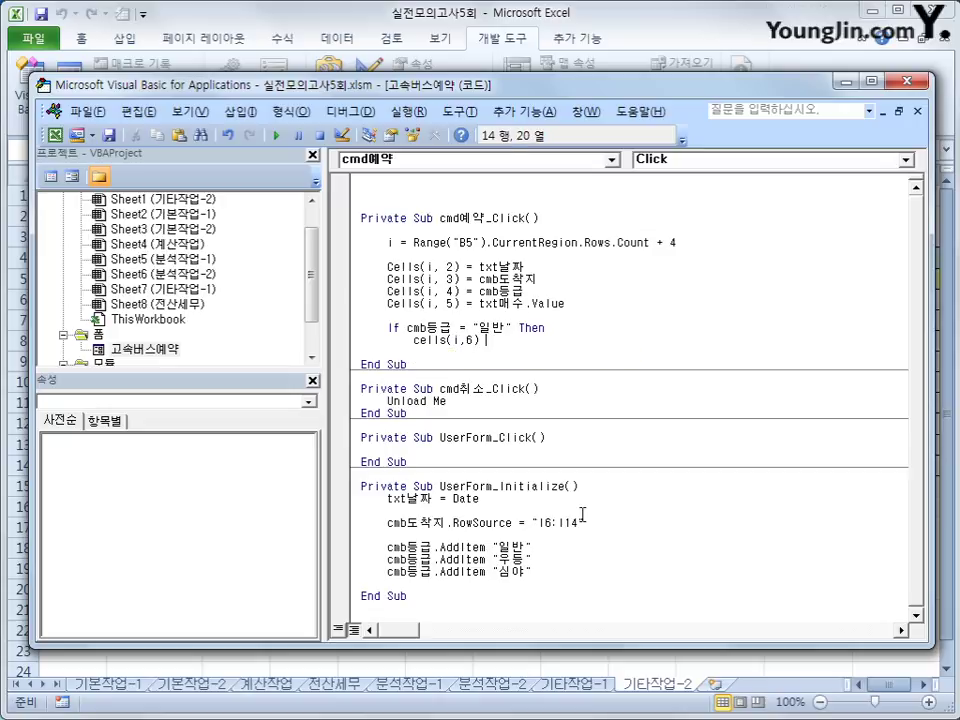
text( = cells()
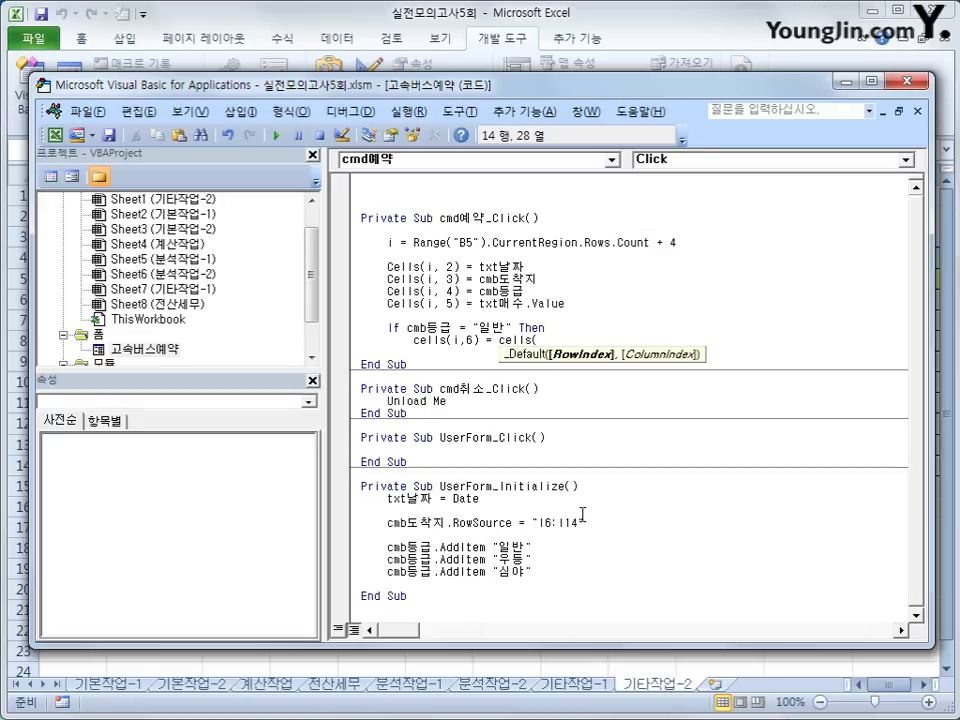
text(i)
key(BackSpace)
text(cmb도착ㅈ)
text(.li)
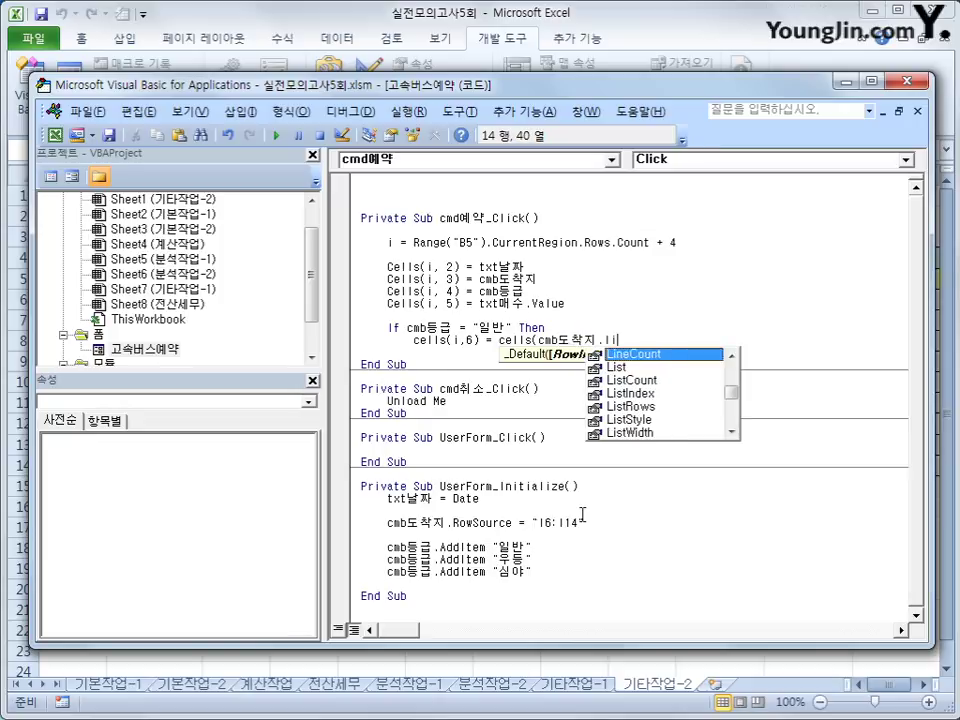
text(sti)
text(+ 6, 10) * cells(i,5)
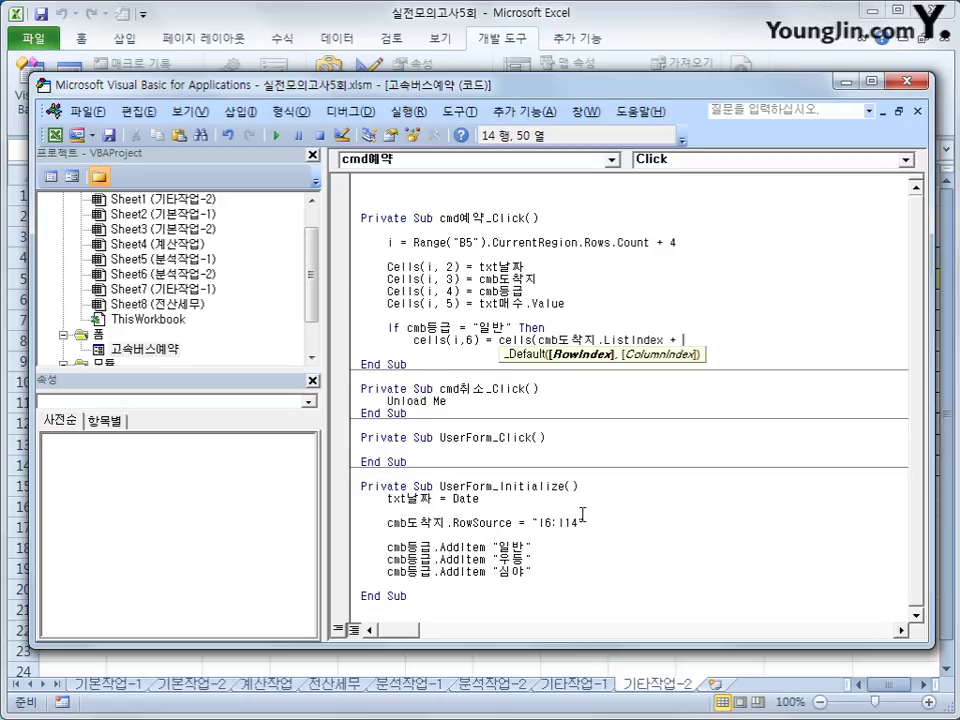
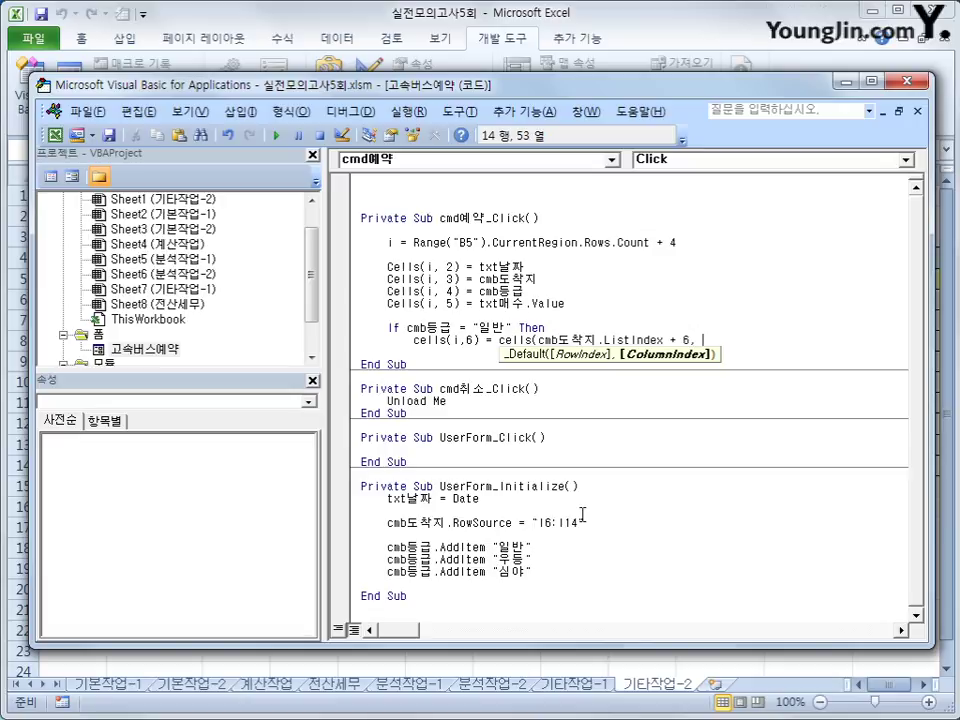
text(10) *)
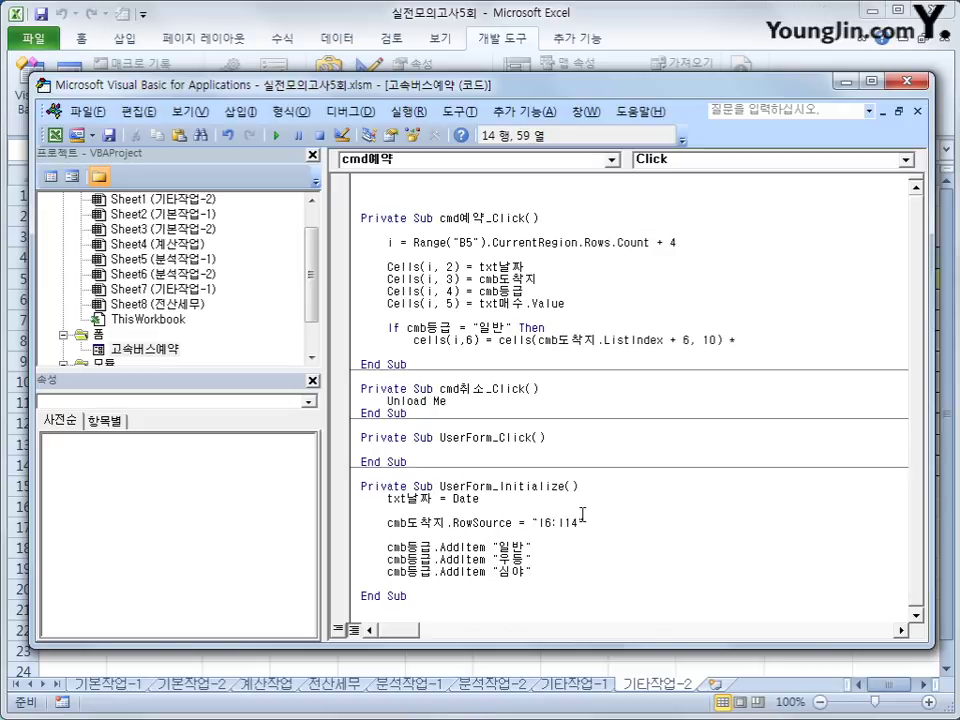
text(+ cells()
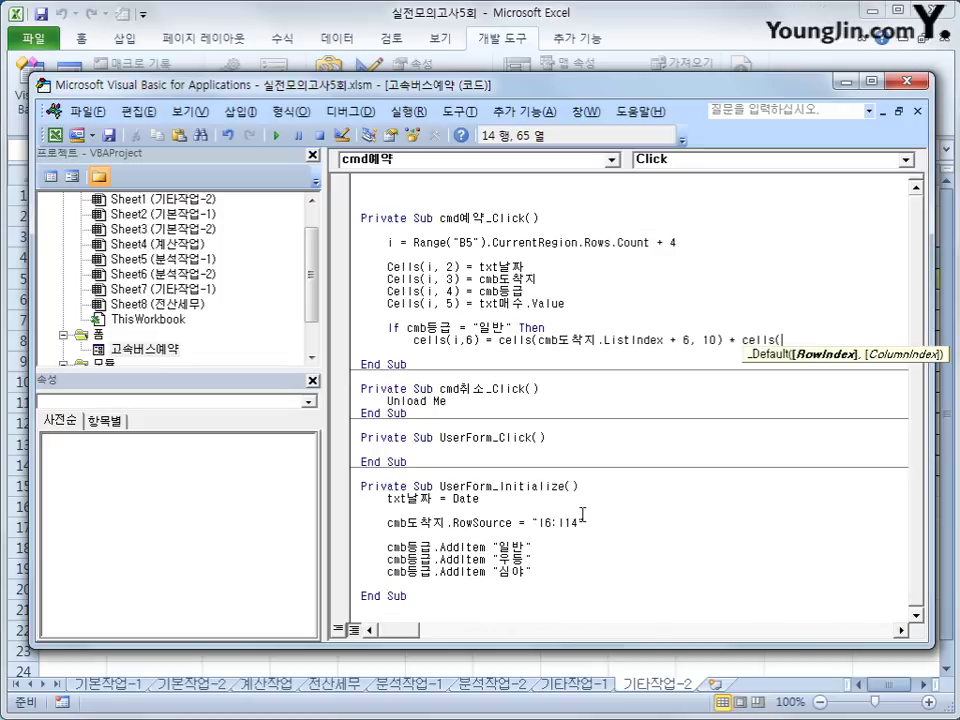
text(i, 5))
key(Return)
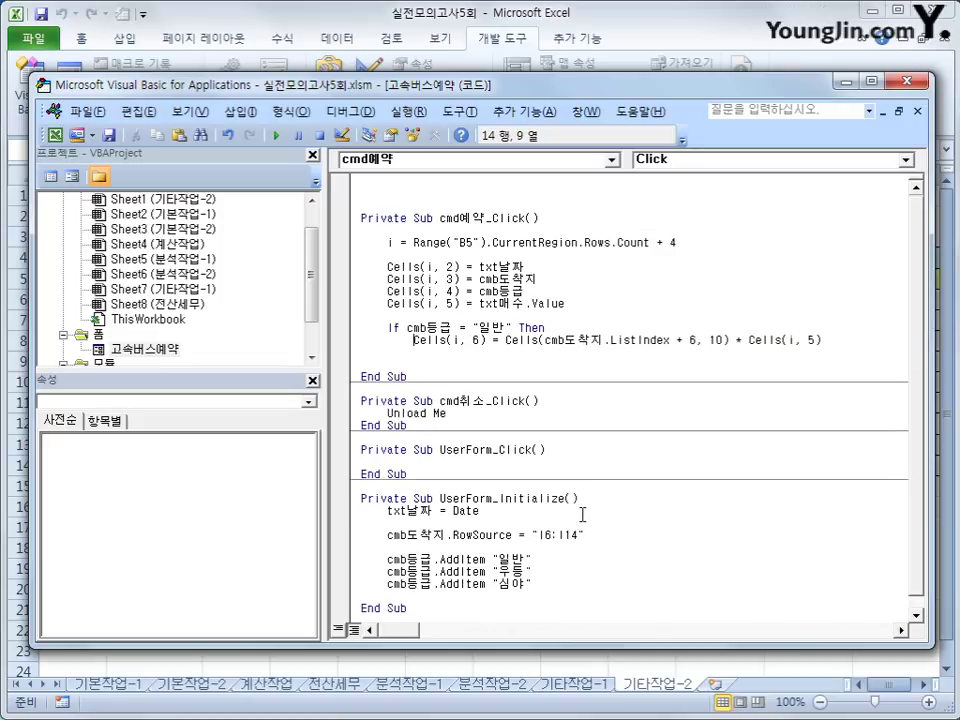
Cut cmb도착지.ListIndex + 6 from the fare formula and assign it to iRow on a new line above the txt날짜 statement.
key(Right)
key(shift+Right)
key(shift+Right)
key(shift+Right)
key(shift+Right)
key(shift+Right)
key(shift+Right)
key(shift+Right)
key(shift+Right)
key(shift+Right)
key(shift+Right)
key(shift+Right)
key(shift+Right)
key(shift+Right)
key(shift+Right)
key(shift+Right)
key(shift+Right)
key(shift+Right)
key(shift+Right)
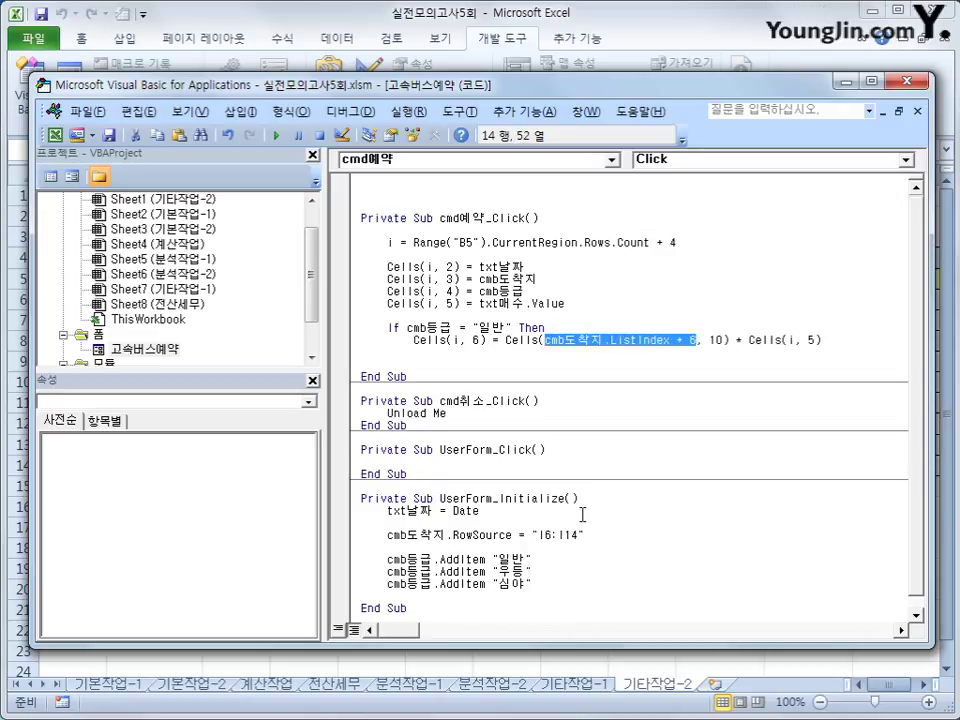
key(ctrl+x)
key(Up)
key(Up)
key(Up)
key(Up)
key(Up)
key(Up)
key(Up)
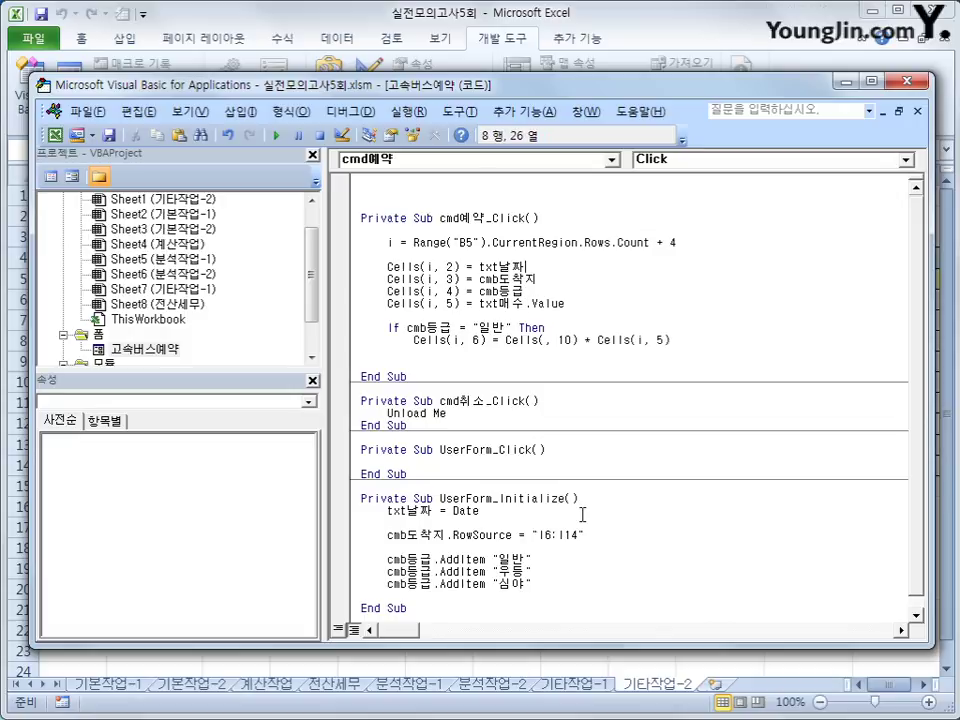
key(Return)
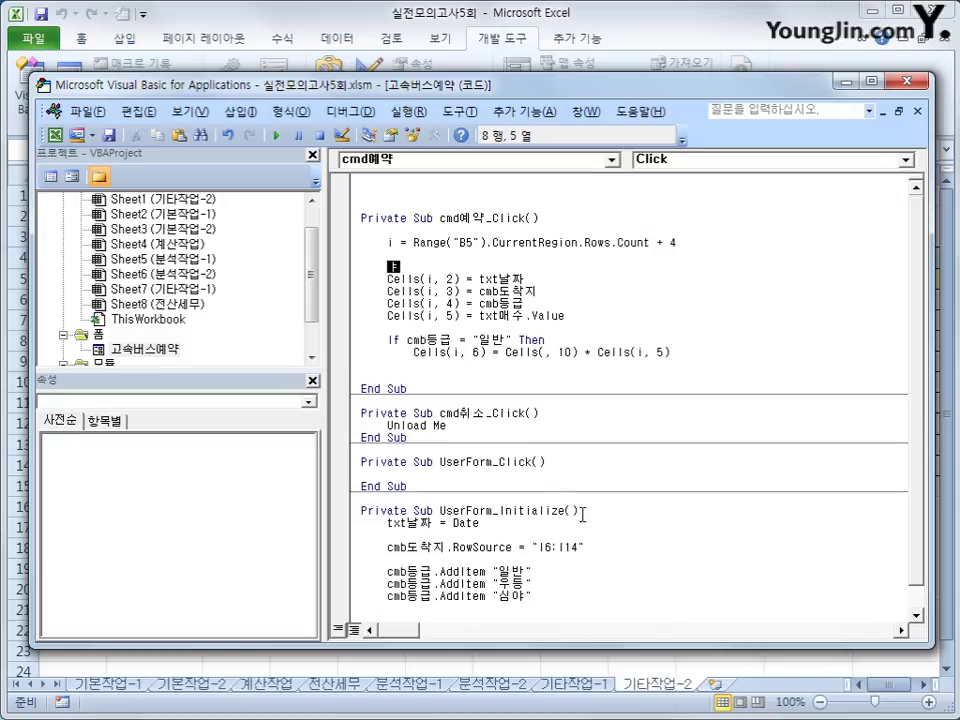
text(iRow =)
key(ctrl+v)
Insert iRow as the row argument of the fare lookup so it reads Cells(iRow, 10).
key(Down)
key(Down)
key(Down)
key(Down)
key(Down)
key(Down)
key(Down)
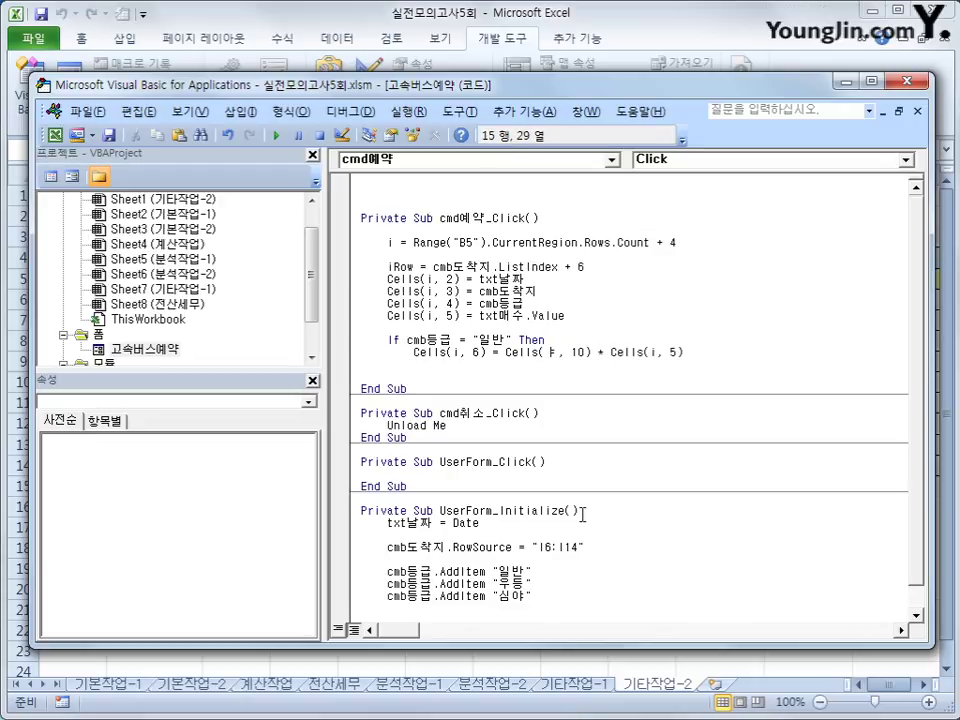
text(iRow)
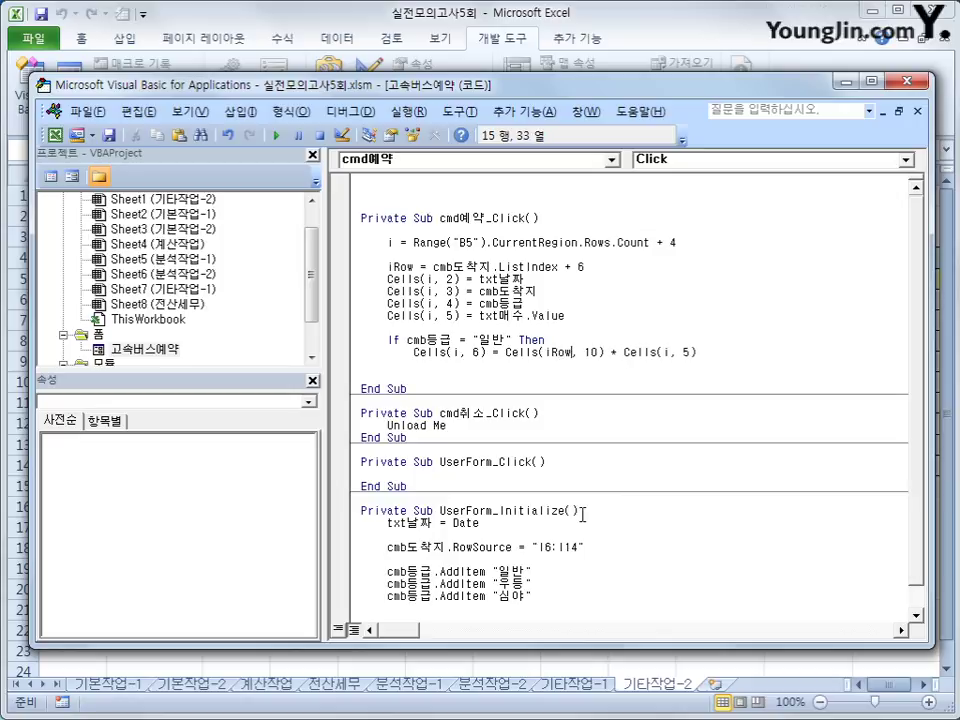
Add an ElseIf branch after the 일반 fare line, filling it with a copy of the 일반 condition and fare statement.
key(Return)
key(BackSpace)
text(ㄷ)
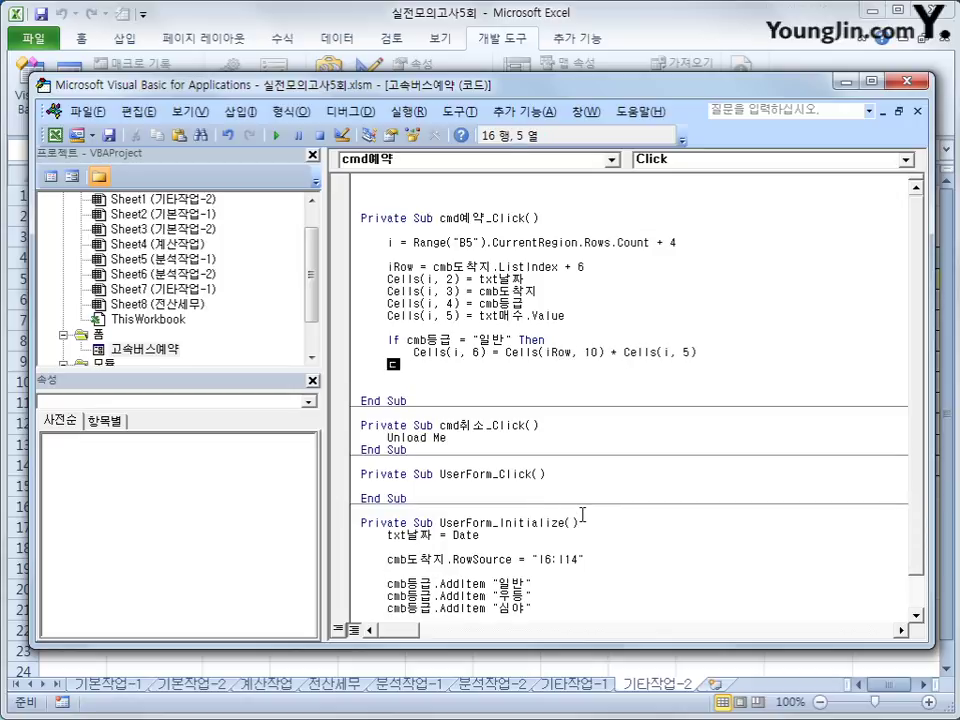
key(BackSpace)
text(elseif)
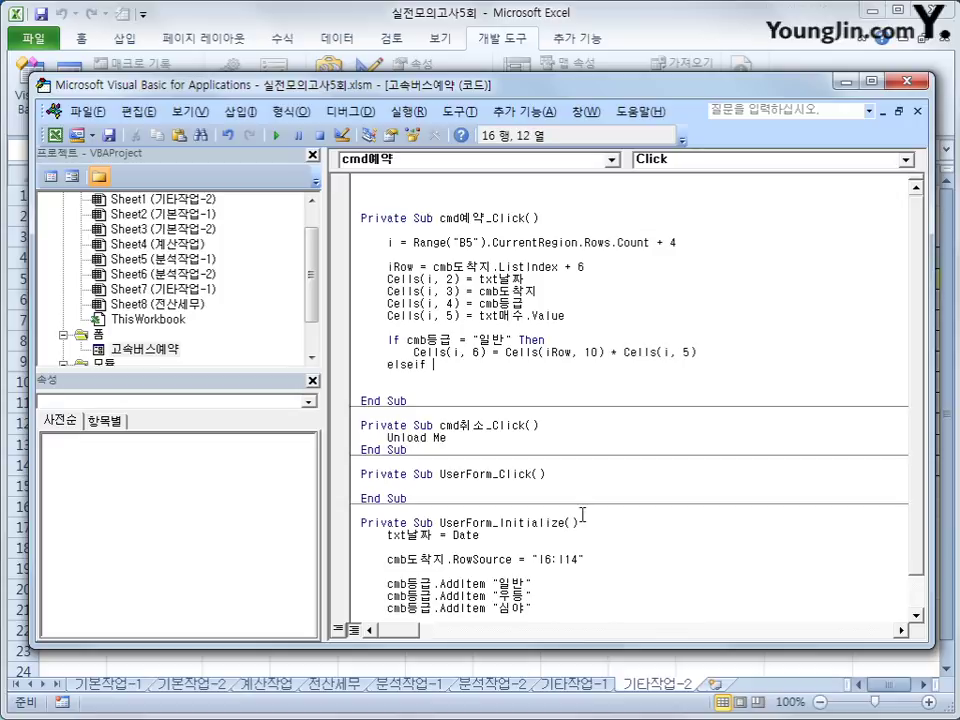
key(Up)
key(Return)
key(Home)
key(shift+Down)
key(shift+End)
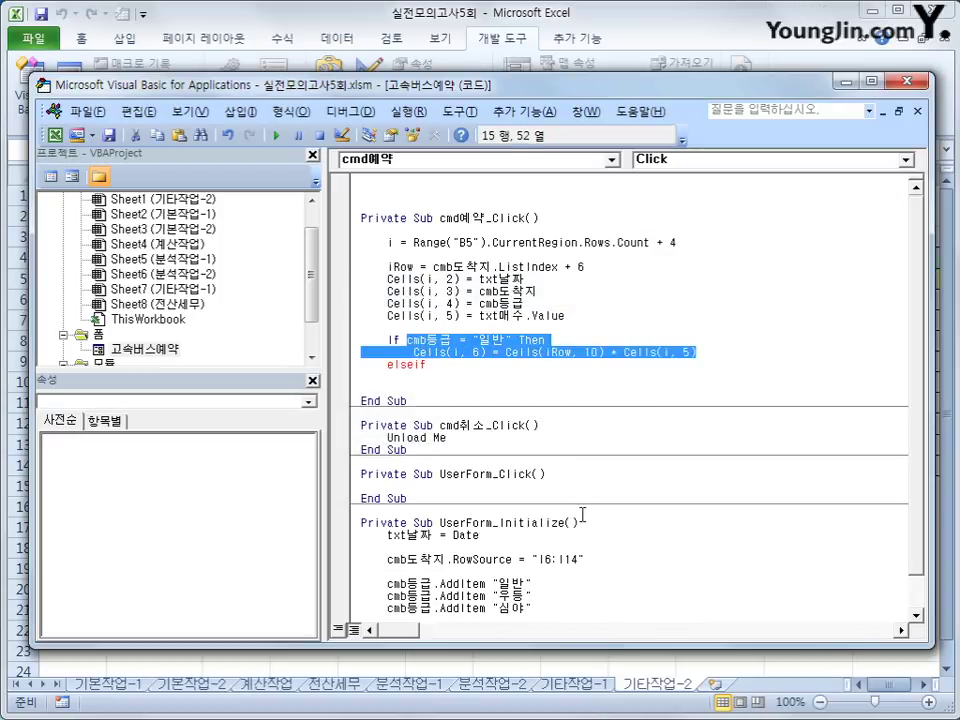
key(Down)
key(ctrl+v)
Change the ElseIf branch to test cmb등급 = "우등" and look up the fare in column 11.
key(Up)
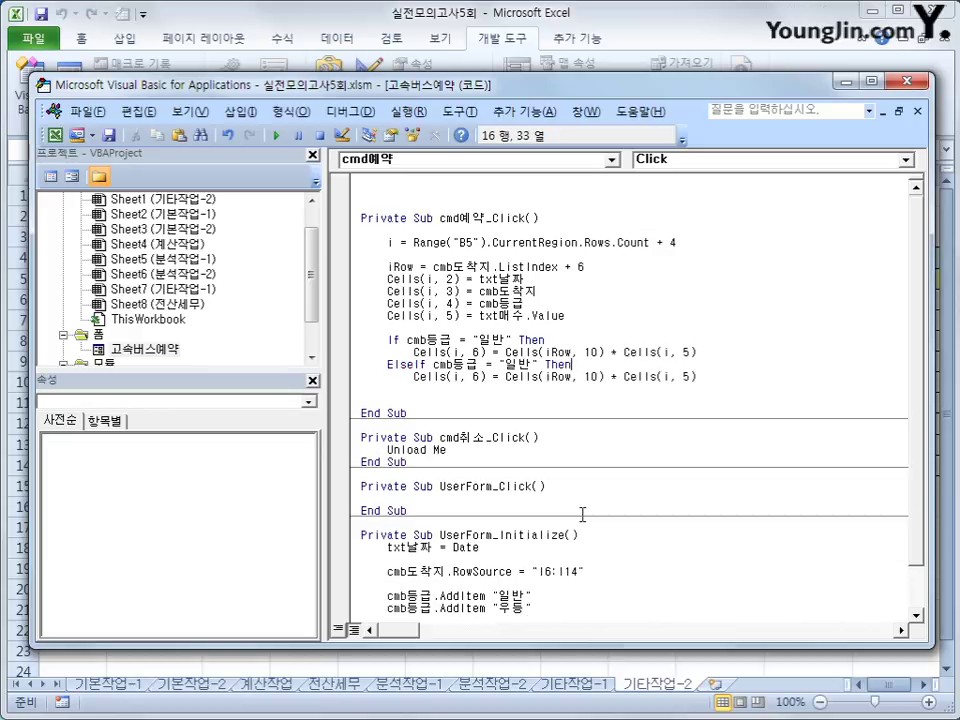
key(Left)
key(Left)
key(Left)
key(Left)
key(Left)
key(Left)
key(Left)
text(우등)
key(Delete)
text(1)
Add an Else branch containing Cells(i, 6) = Cells(iRow, 12) * Cells(i, 5), copied from the 우등 fare statement.
key(Down)
text(else)
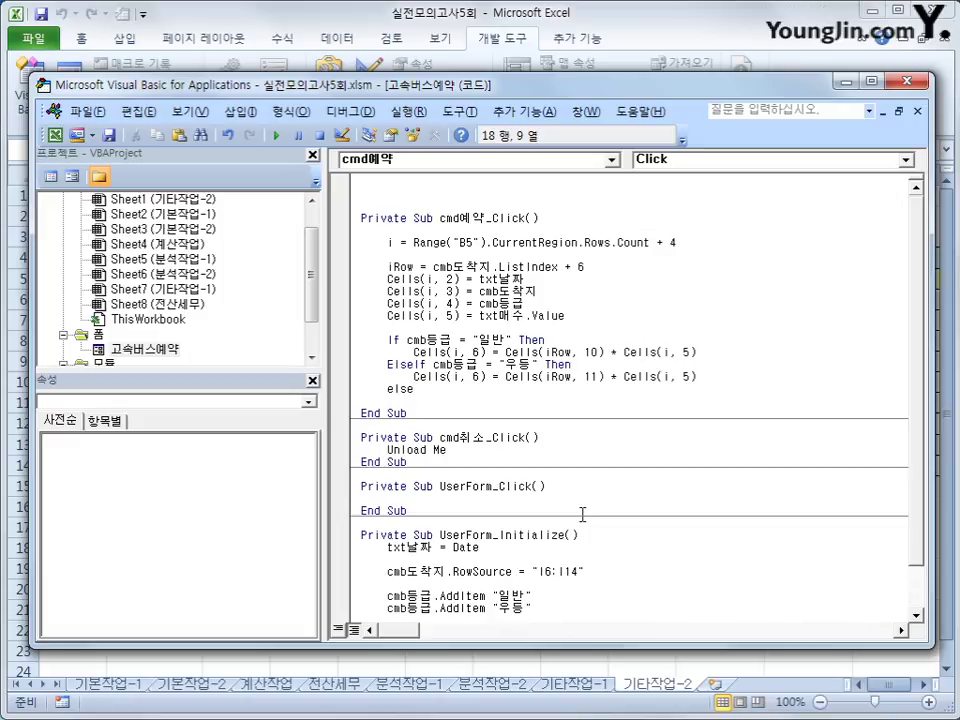
key(shift+End)
key(Down)
key(ctrl+v)
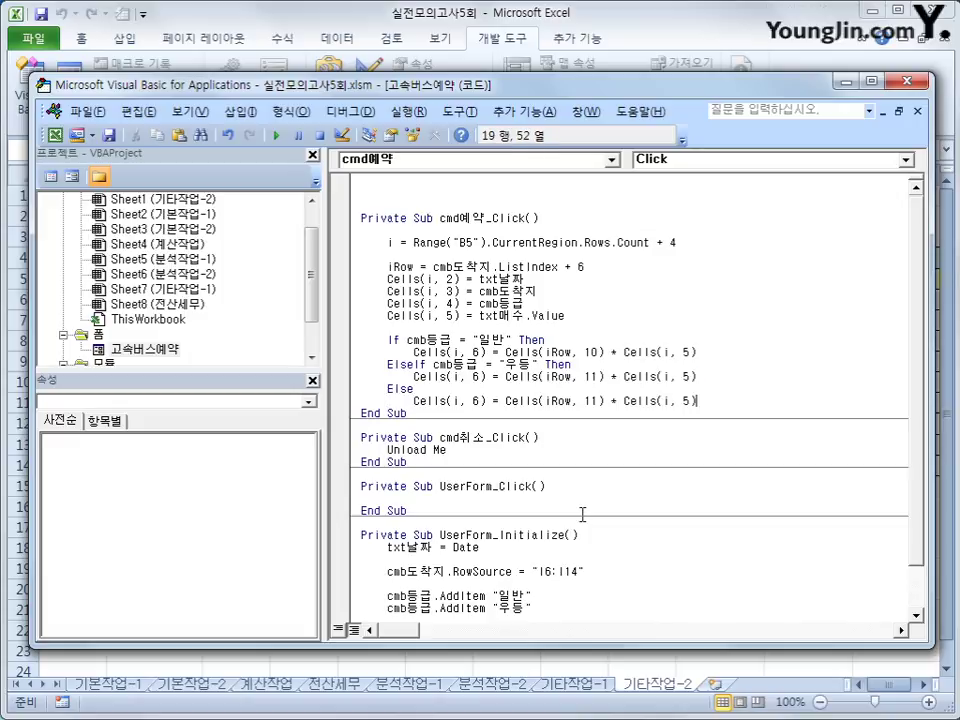
key(Left)
key(Left)
key(Delete)
text(2)
key(End)
key(Return)
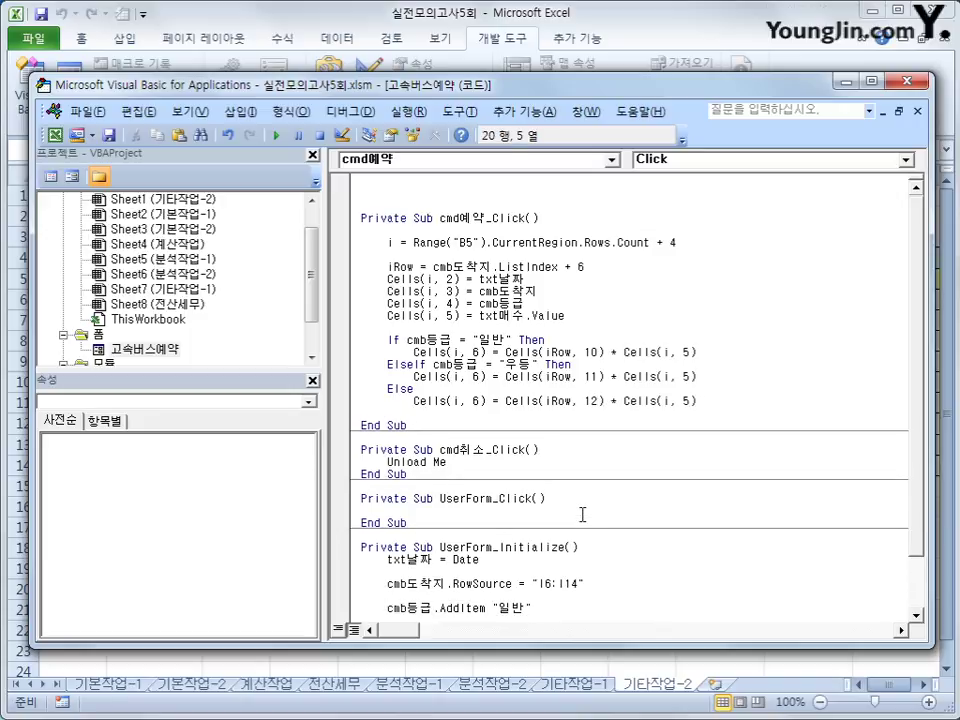
Close the grade-based fare condition in cmd예약_Click with an End If statement after the Else branch.
text(end if)
key(Return)
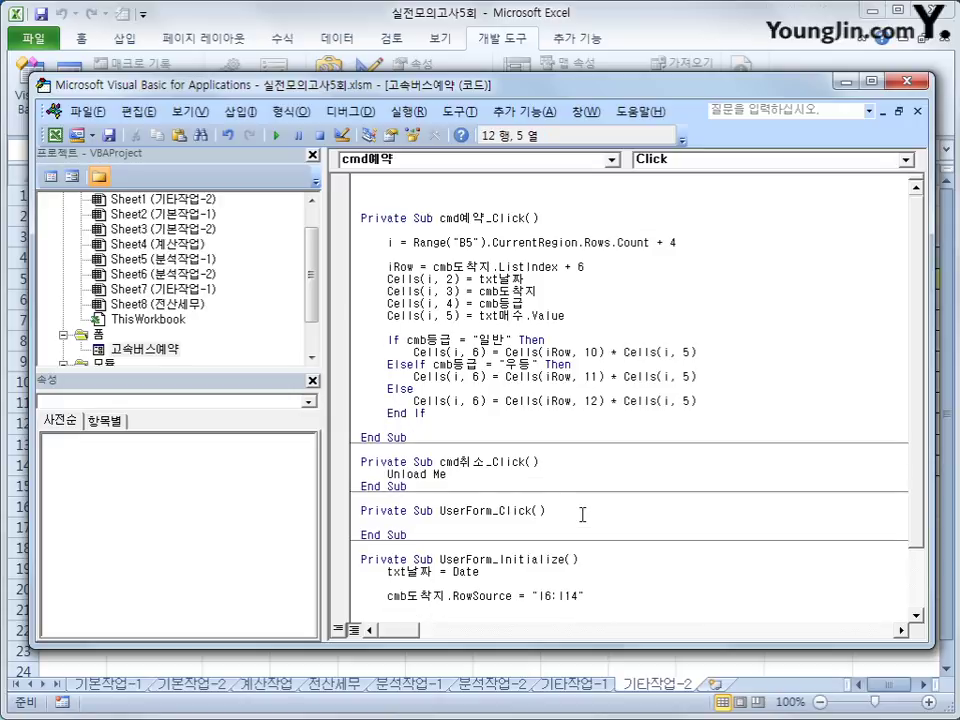
mouse_move(376, 258)
mouse_down()
mouse_move(567, 283)
mouse_move(680, 262)
mouse_up()
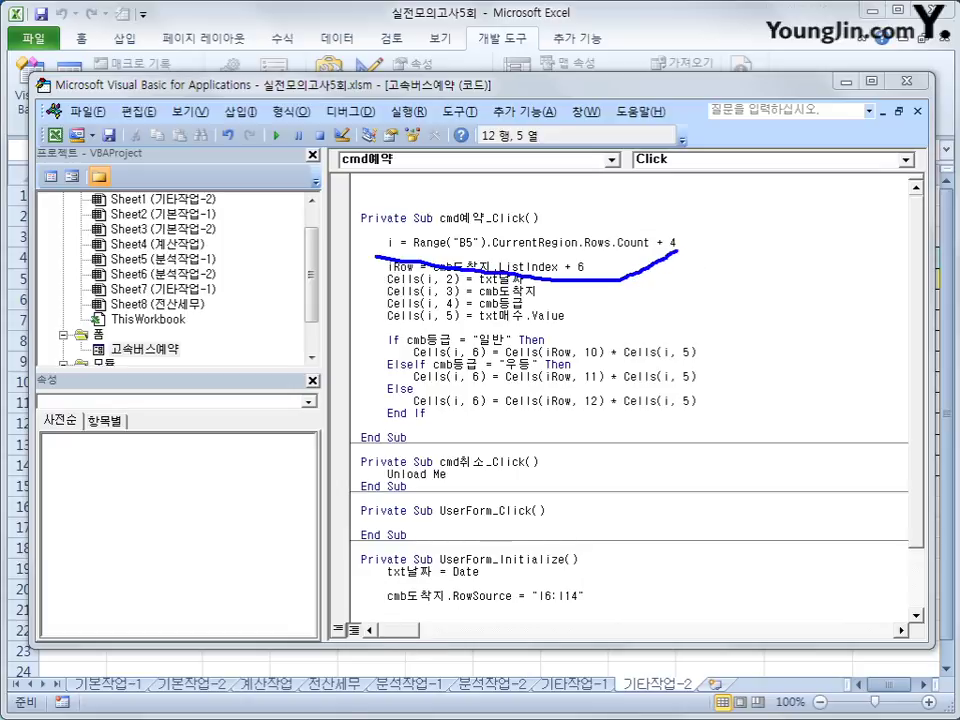
key(Escape)
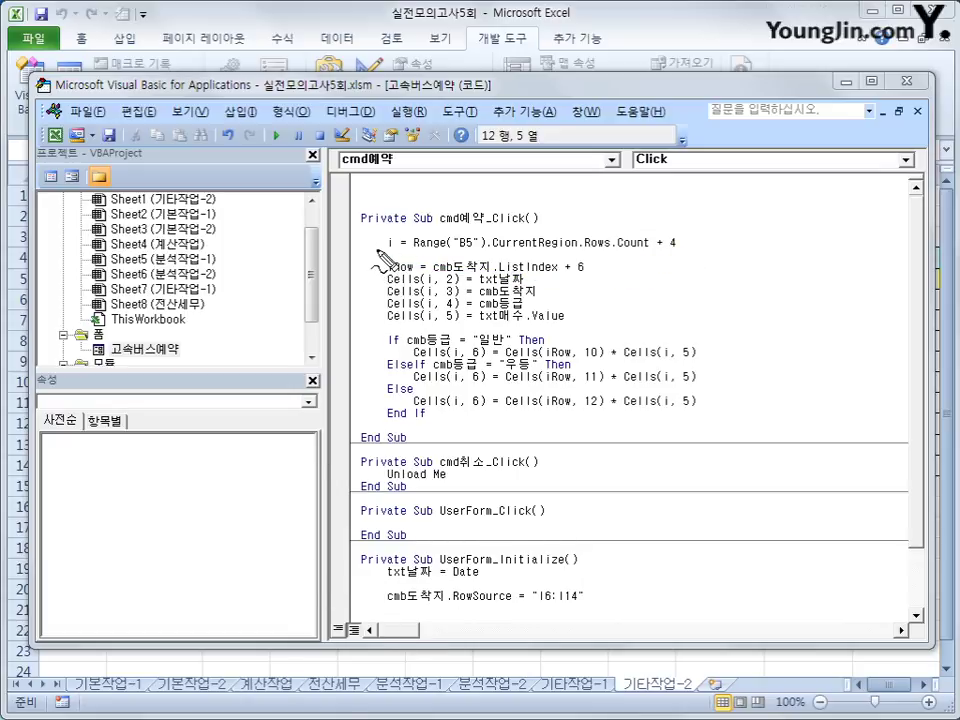
drag(379, 250, 692, 256)
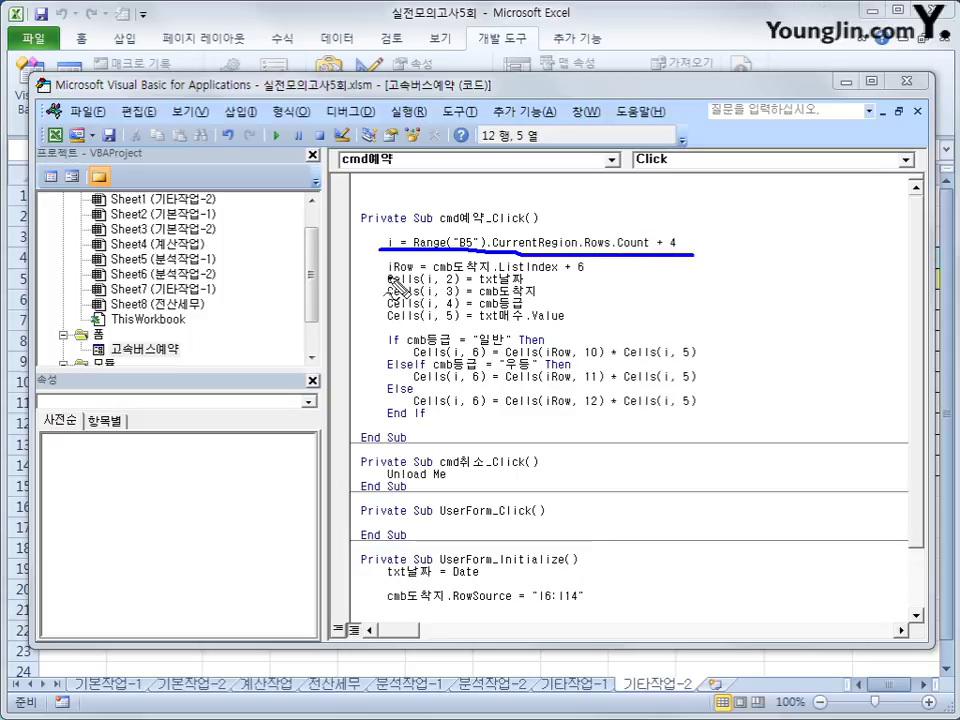
drag(388, 272, 597, 279)
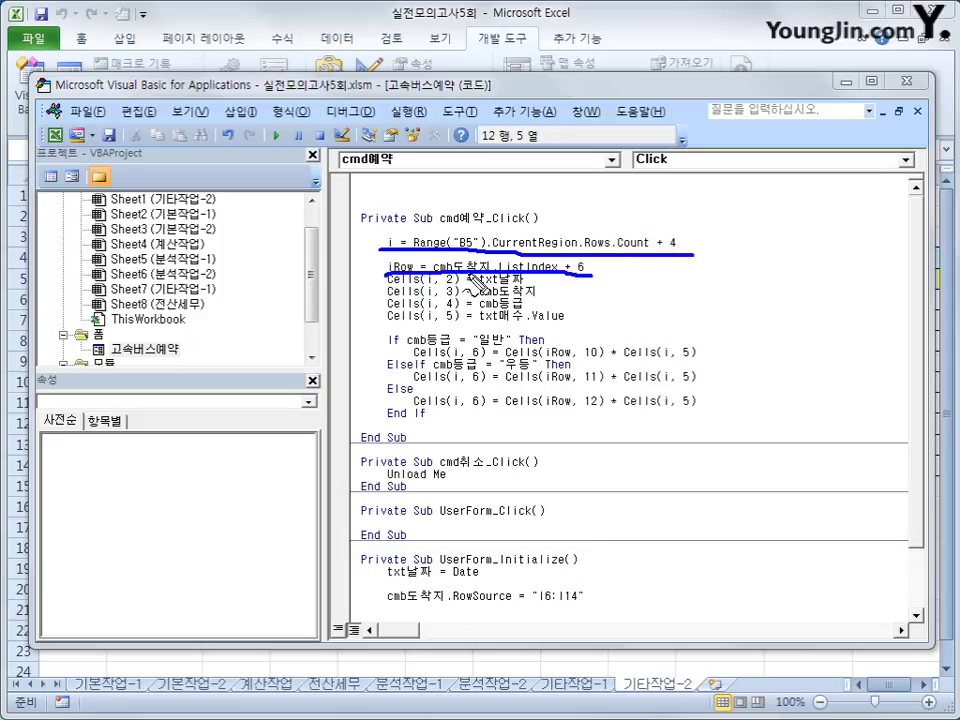
mouse_move(433, 271)
mouse_down()
mouse_move(462, 253)
mouse_move(490, 279)
mouse_up()
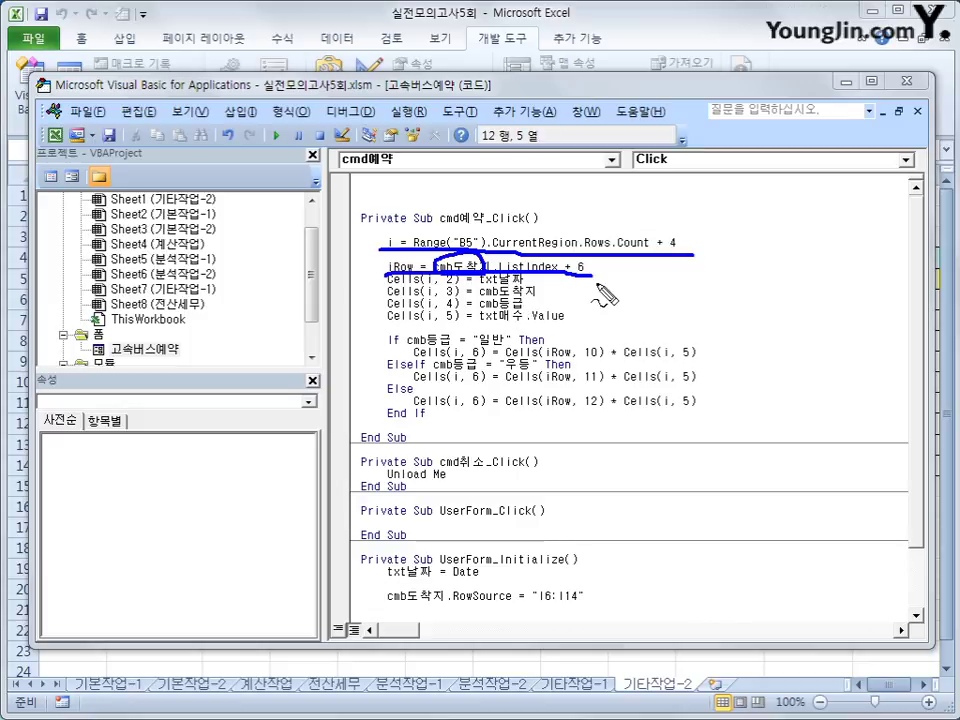
mouse_move(590, 270)
mouse_down()
mouse_move(580, 262)
mouse_move(598, 264)
mouse_move(593, 279)
mouse_up()
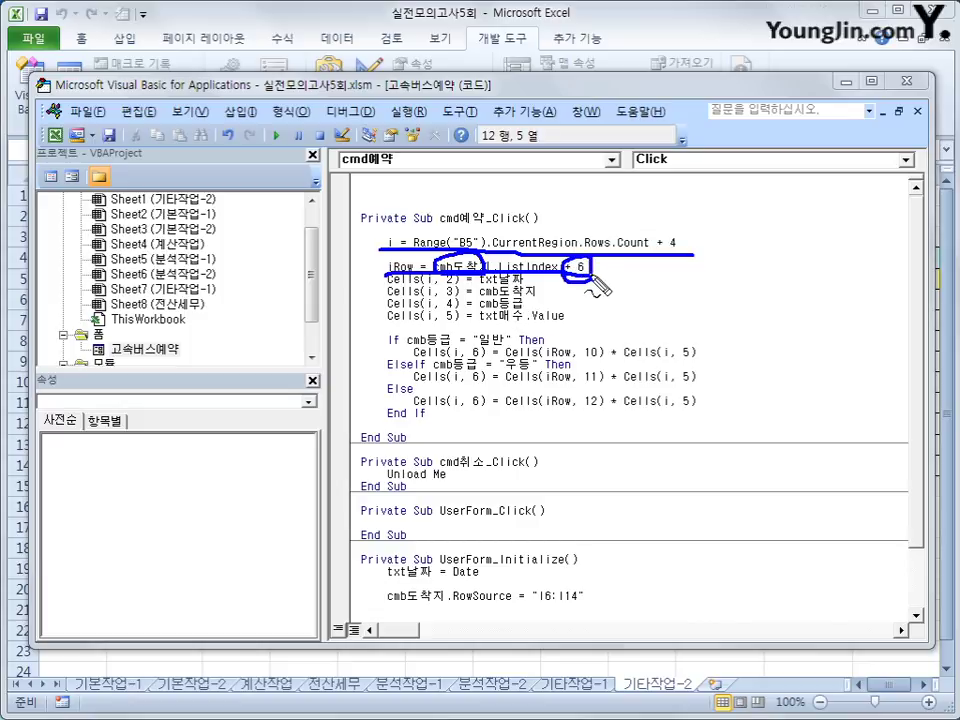
drag(372, 280, 390, 336)
drag(364, 290, 370, 280)
drag(388, 338, 386, 421)
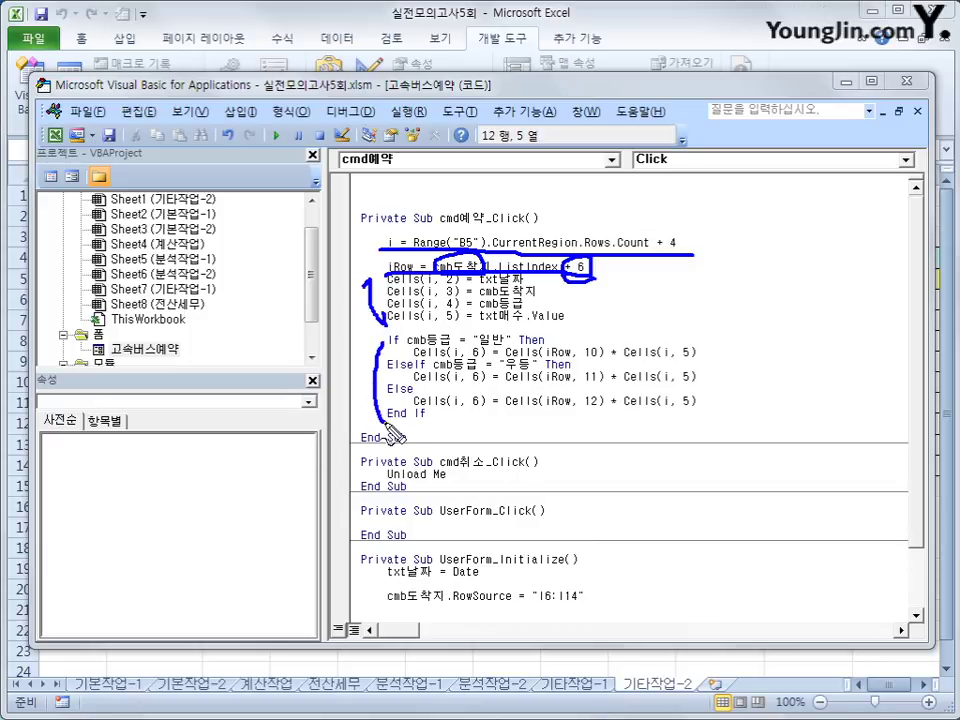
mouse_move(476, 347)
mouse_down()
mouse_move(509, 347)
mouse_move(528, 372)
mouse_up()
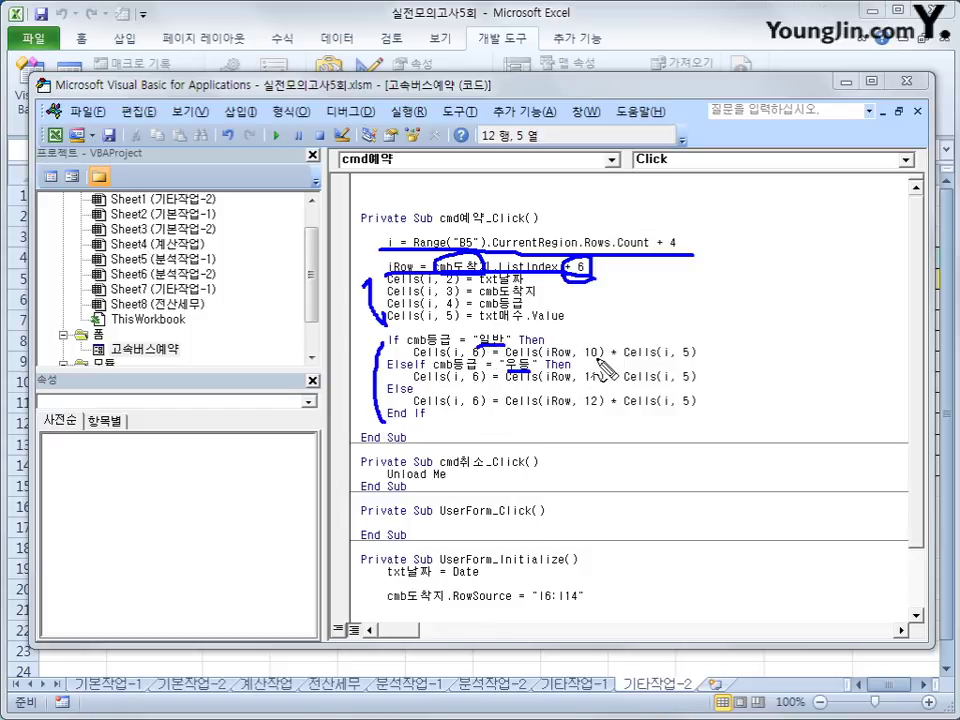
mouse_move(600, 356)
mouse_down()
mouse_move(562, 367)
mouse_move(660, 362)
mouse_move(648, 347)
mouse_up()
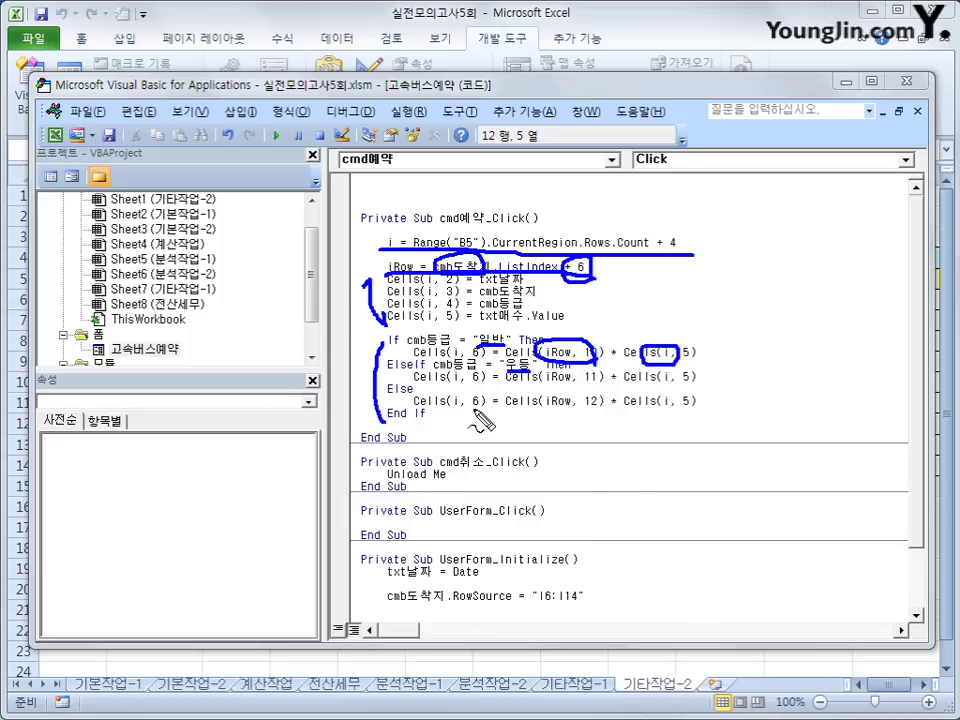
drag(473, 407, 483, 408)
key(Escape)
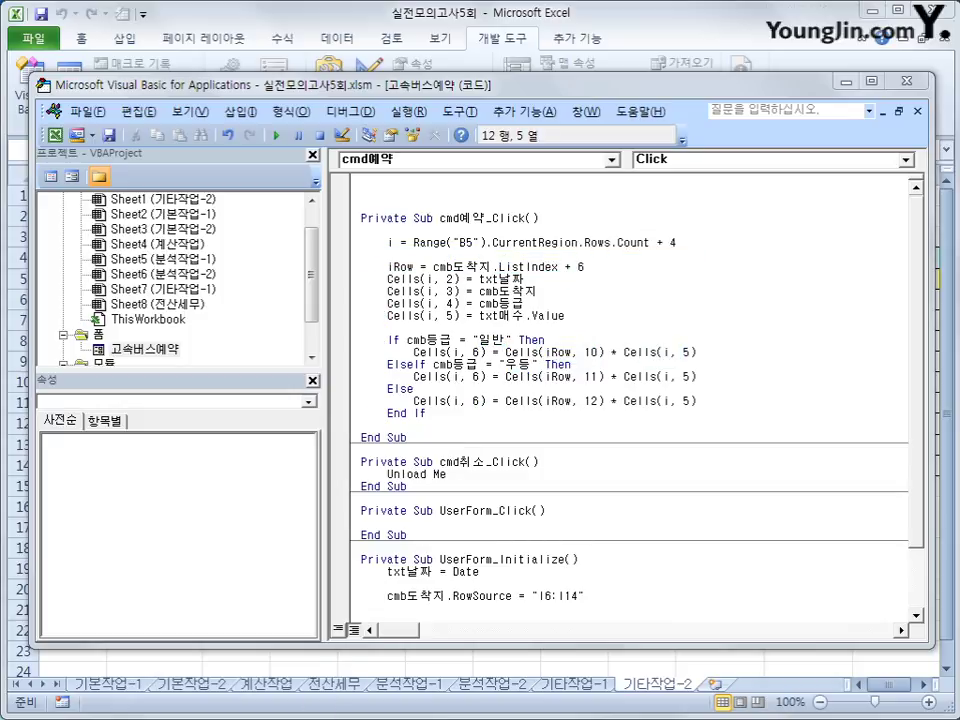
Return to the 기타작업-2 sheet and open the 고속버스예약 form, choosing 광명 as the destination and 일반 as the grade.
click(906, 80)
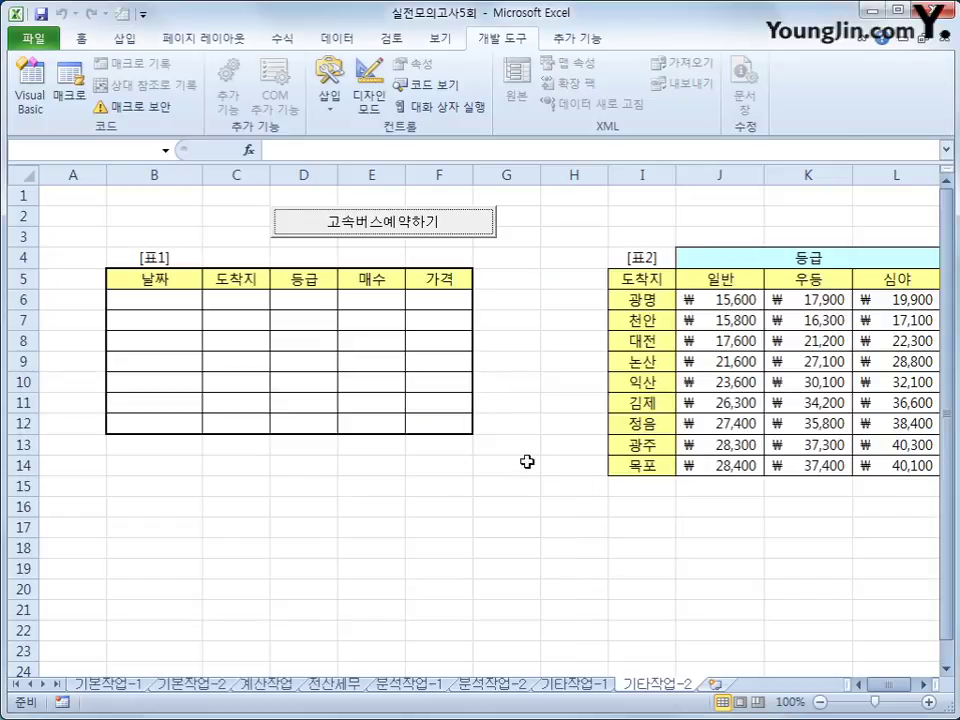
click(410, 225)
drag(464, 272, 448, 356)
click(640, 355)
click(620, 372)
click(503, 453)
click(470, 469)
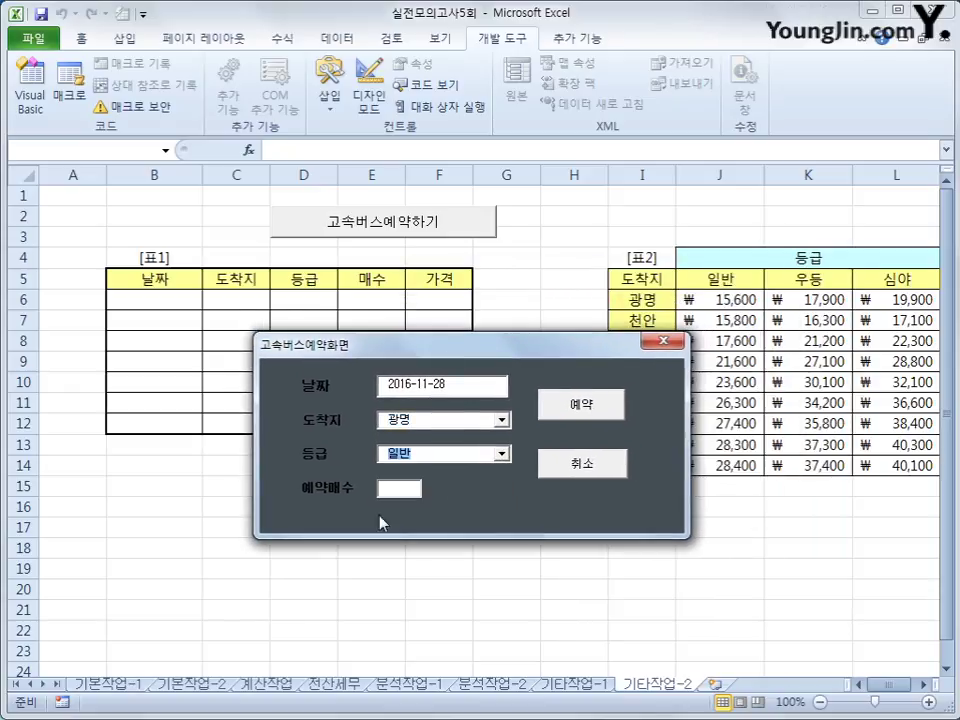
Set 예약매수 to 2, submit the reservation to 표1, and close the form.
click(405, 487)
text(2)
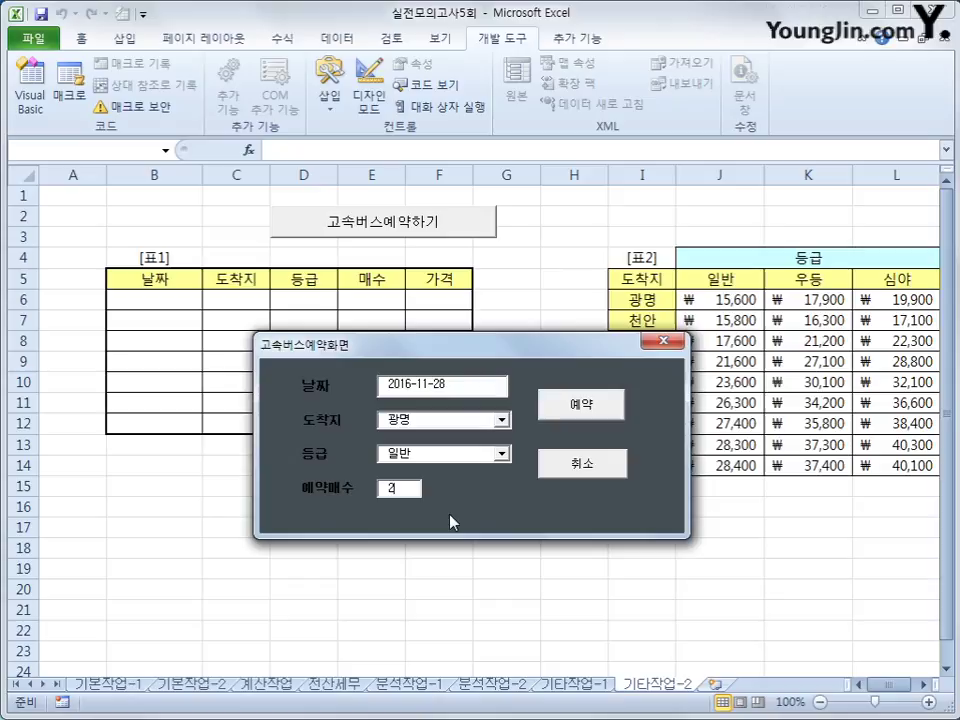
click(584, 403)
drag(480, 346, 421, 384)
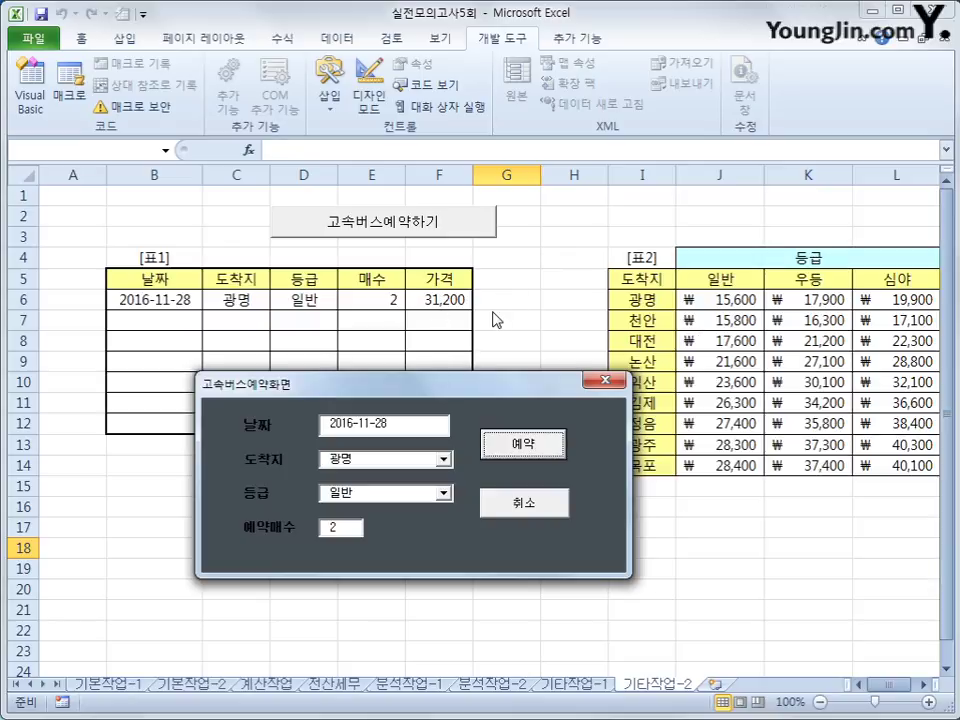
click(603, 381)
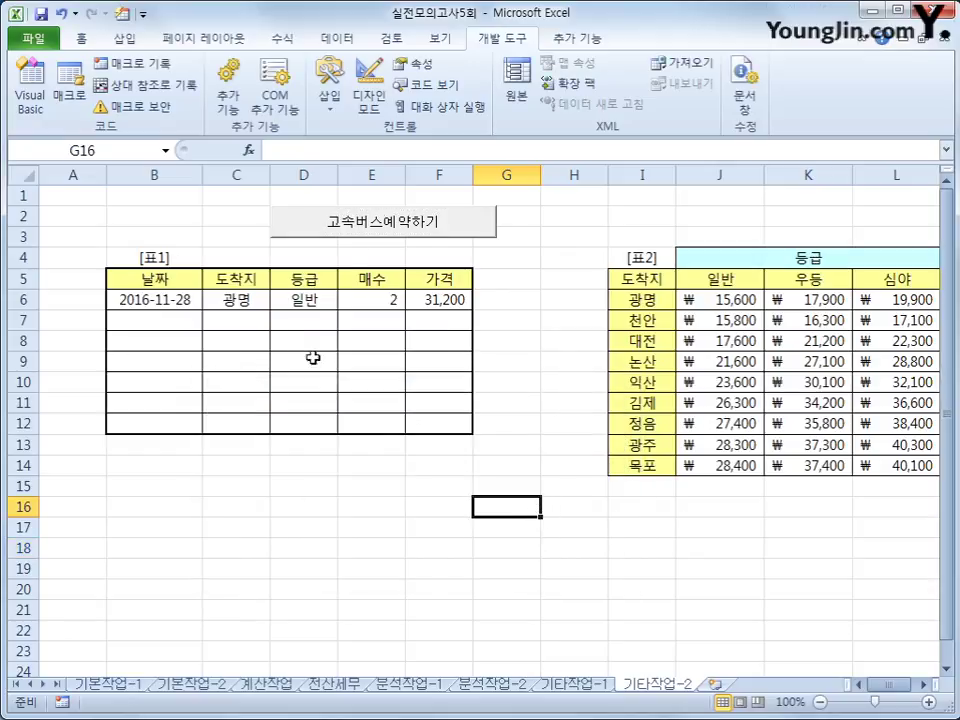